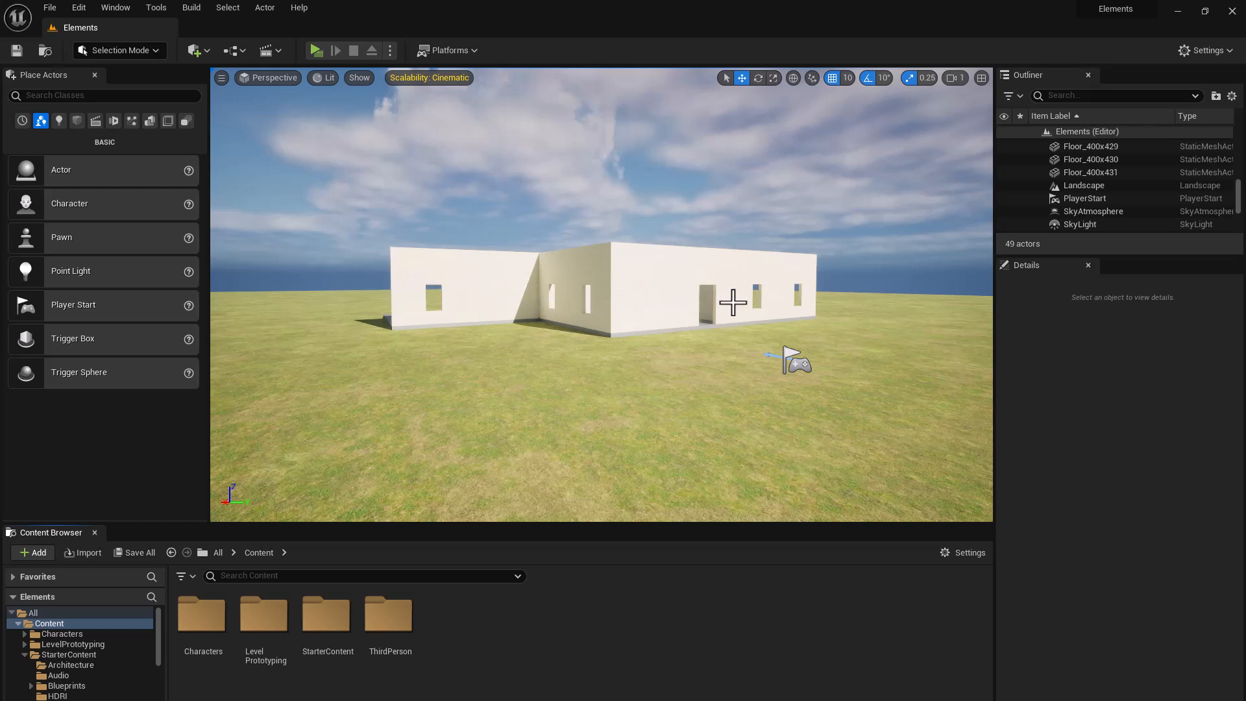
Examine the plain, door and window wall pieces that make up the outside of the house.
{"action": "right_click_drag", "start_coordinate": [733, 302], "coordinate": [766, 303]}
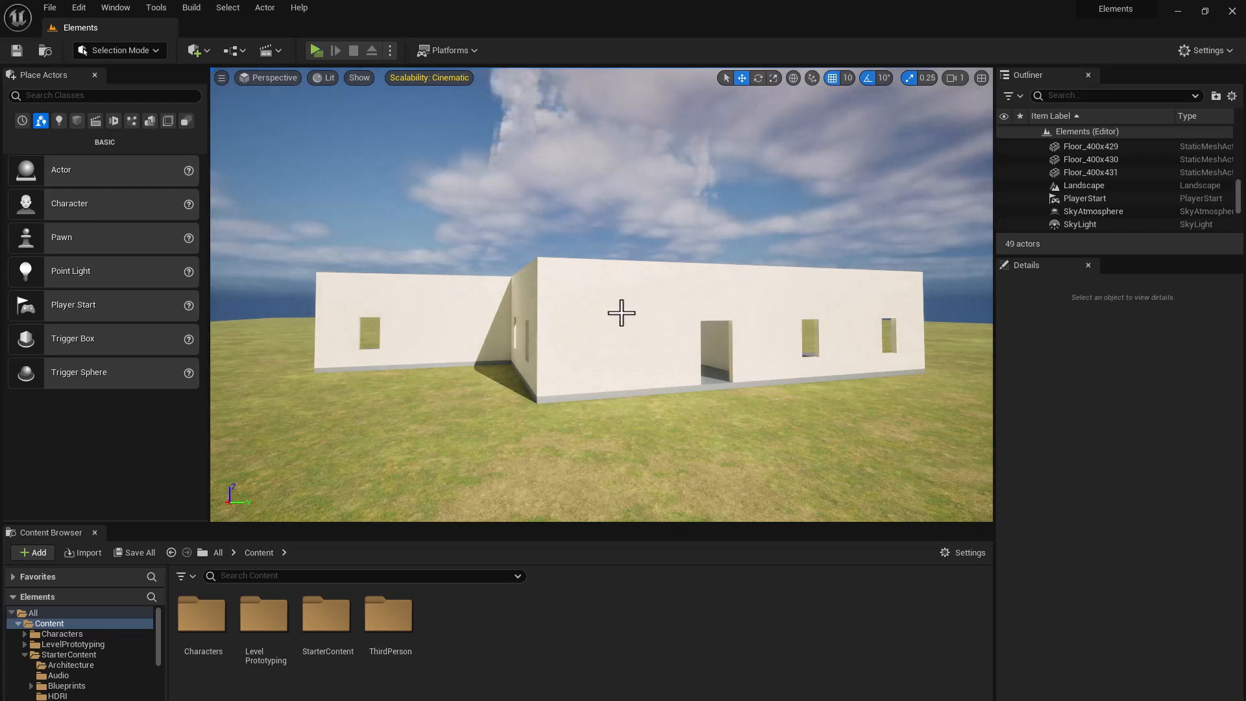
{"action": "left_click", "coordinate": [622, 312]}
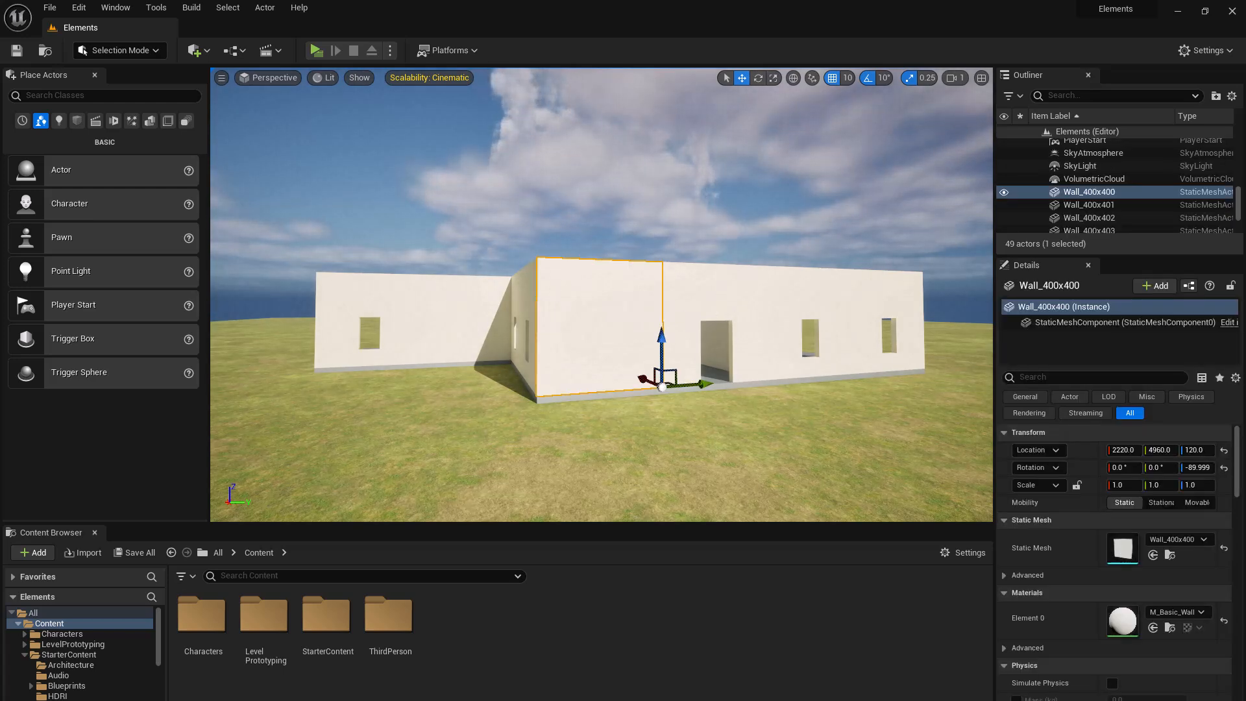
{"action": "left_click", "coordinate": [718, 300]}
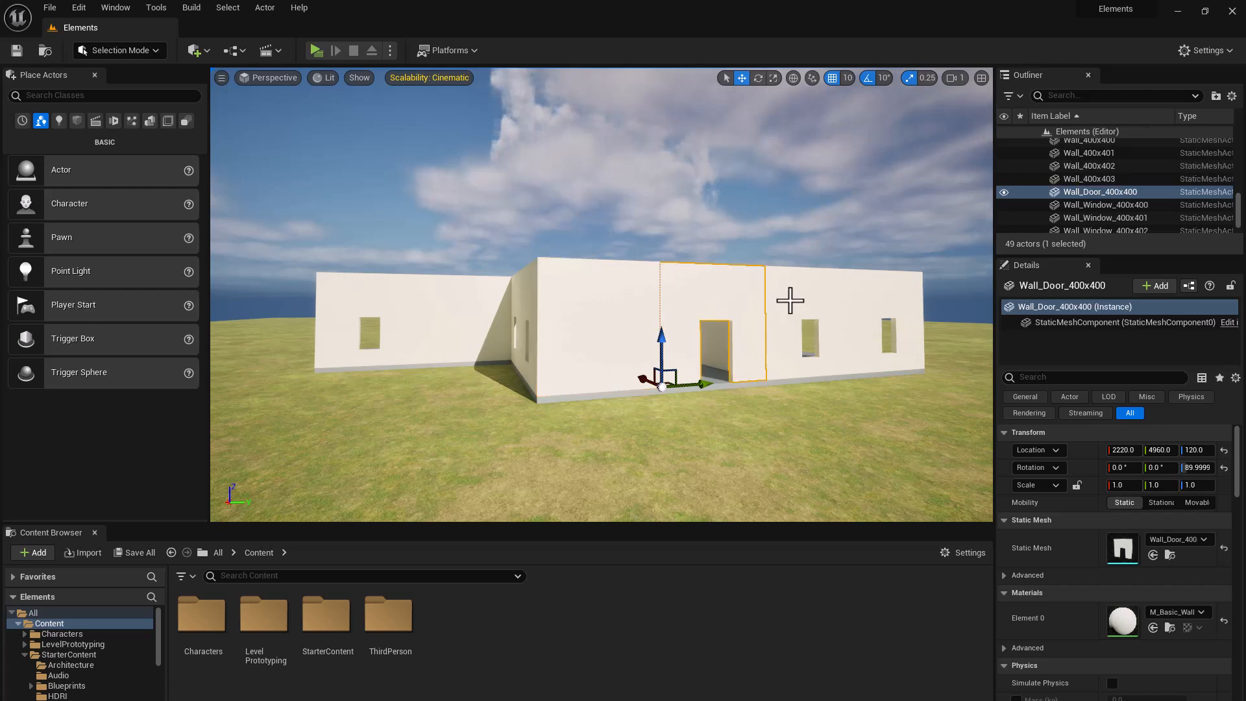
{"action": "left_click", "coordinate": [786, 296]}
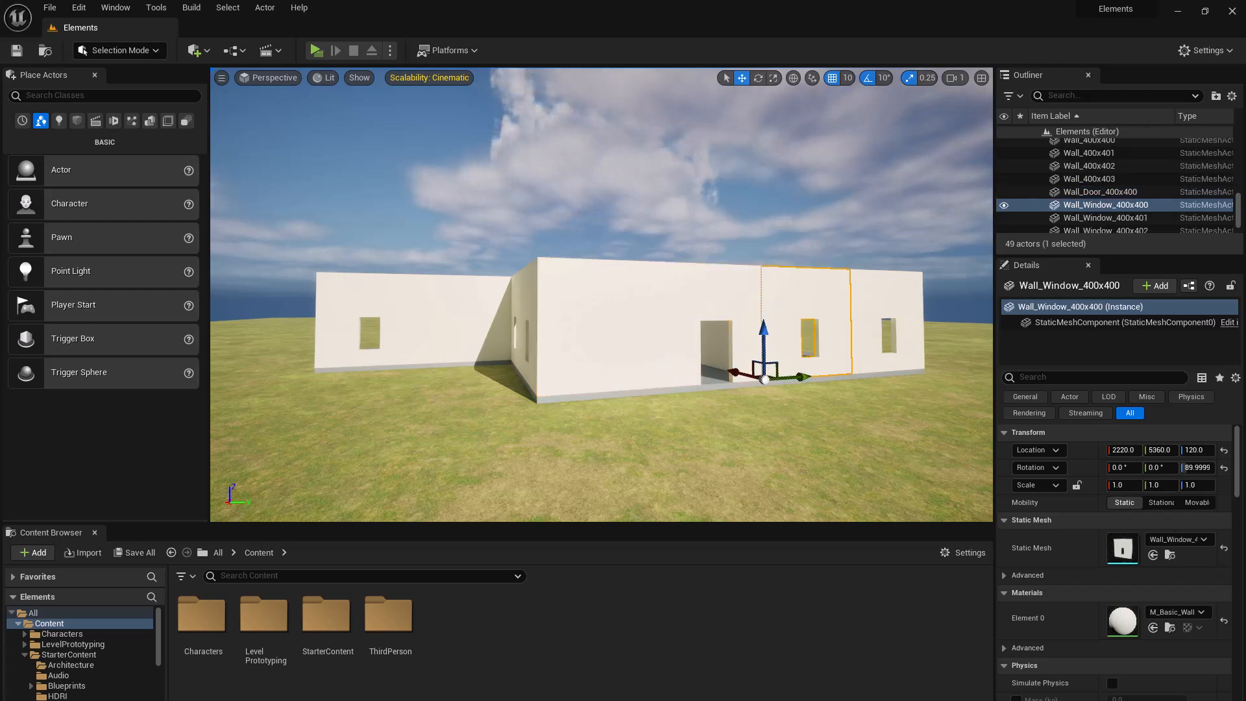
{"action": "left_click", "coordinate": [883, 312]}
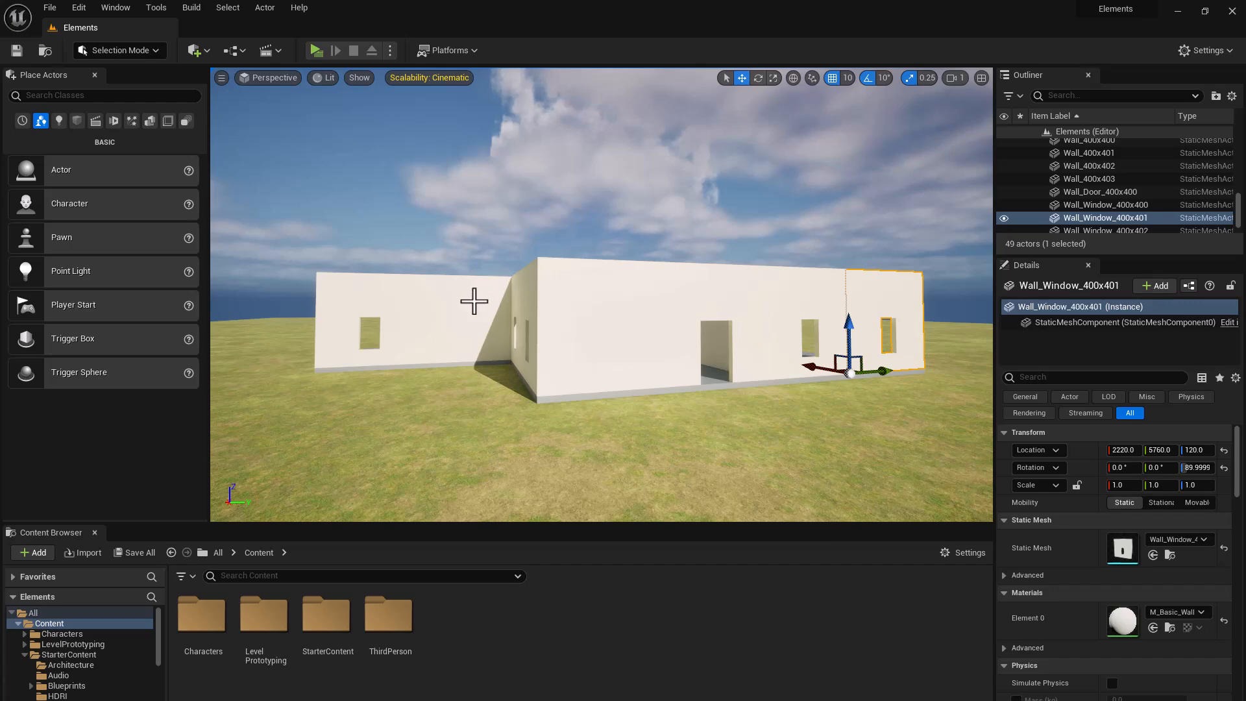
{"action": "left_click", "coordinate": [474, 302]}
{"action": "left_click", "coordinate": [410, 298]}
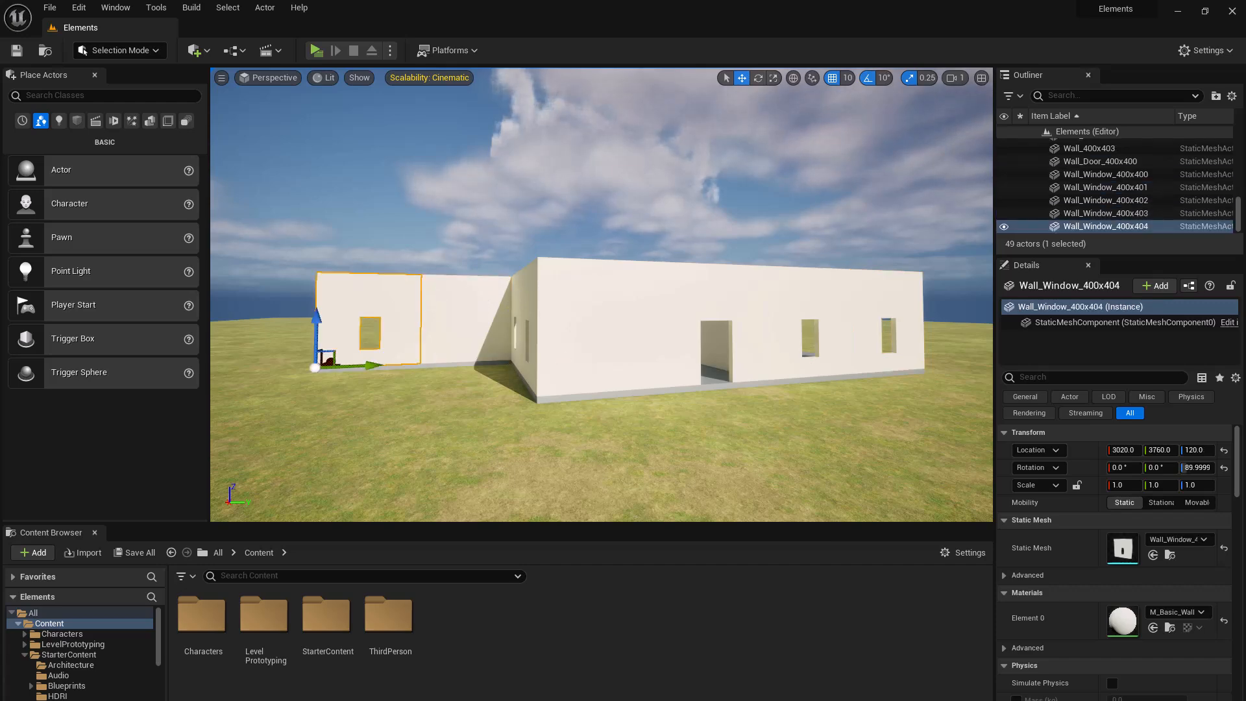
{"action": "left_click_drag", "start_coordinate": [673, 348], "coordinate": [669, 405]}
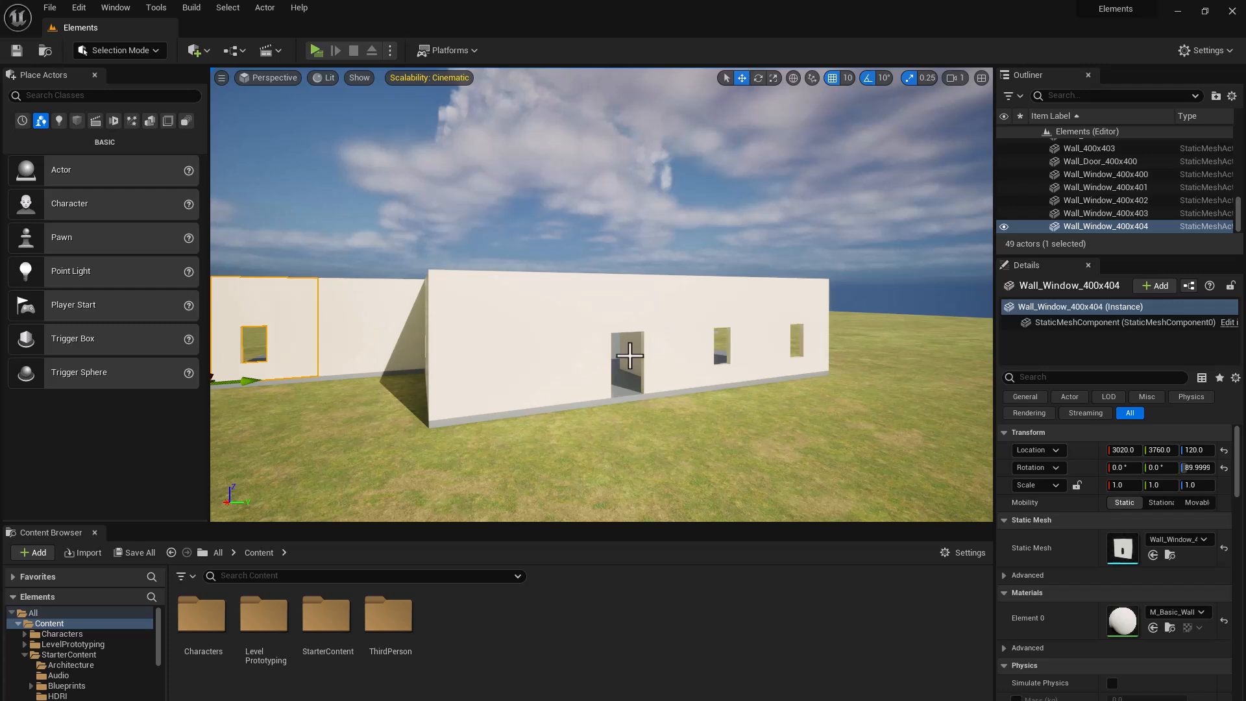
Try the M_Brick_Clay_New starter material on the plain front corner wall, view it from inside, and undo it.
{"action": "double_click", "coordinate": [321, 612]}
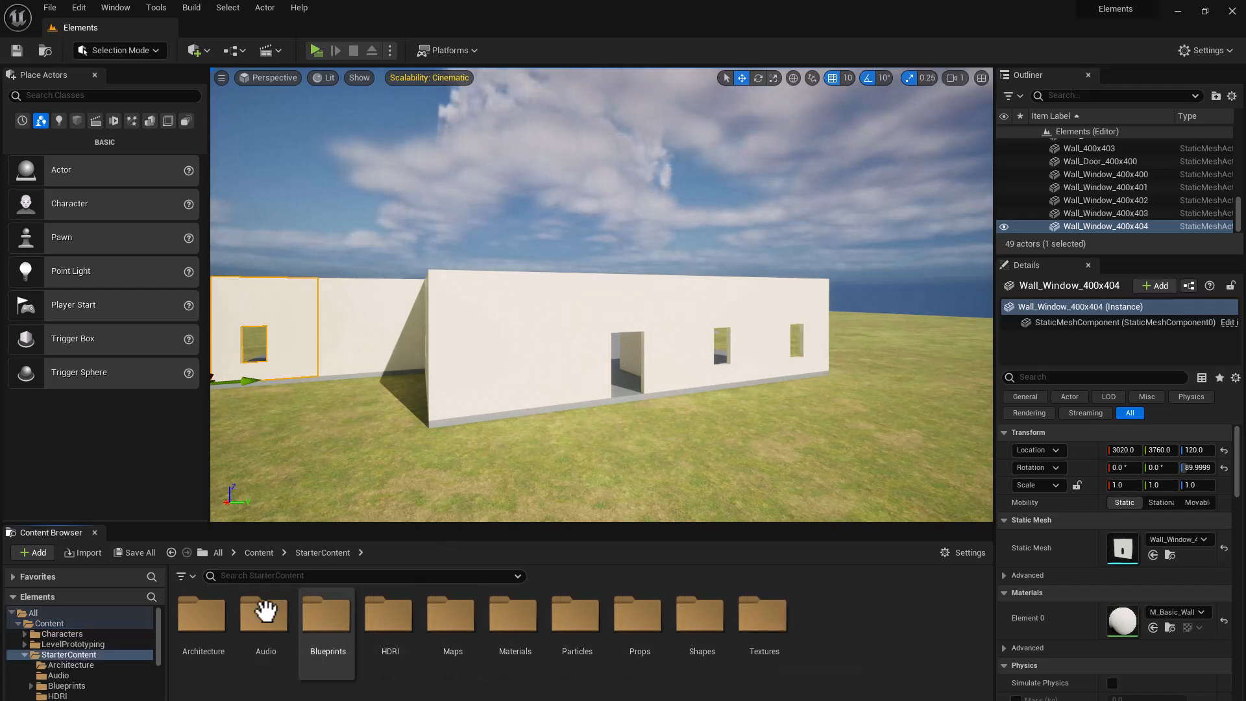
{"action": "double_click", "coordinate": [519, 617]}
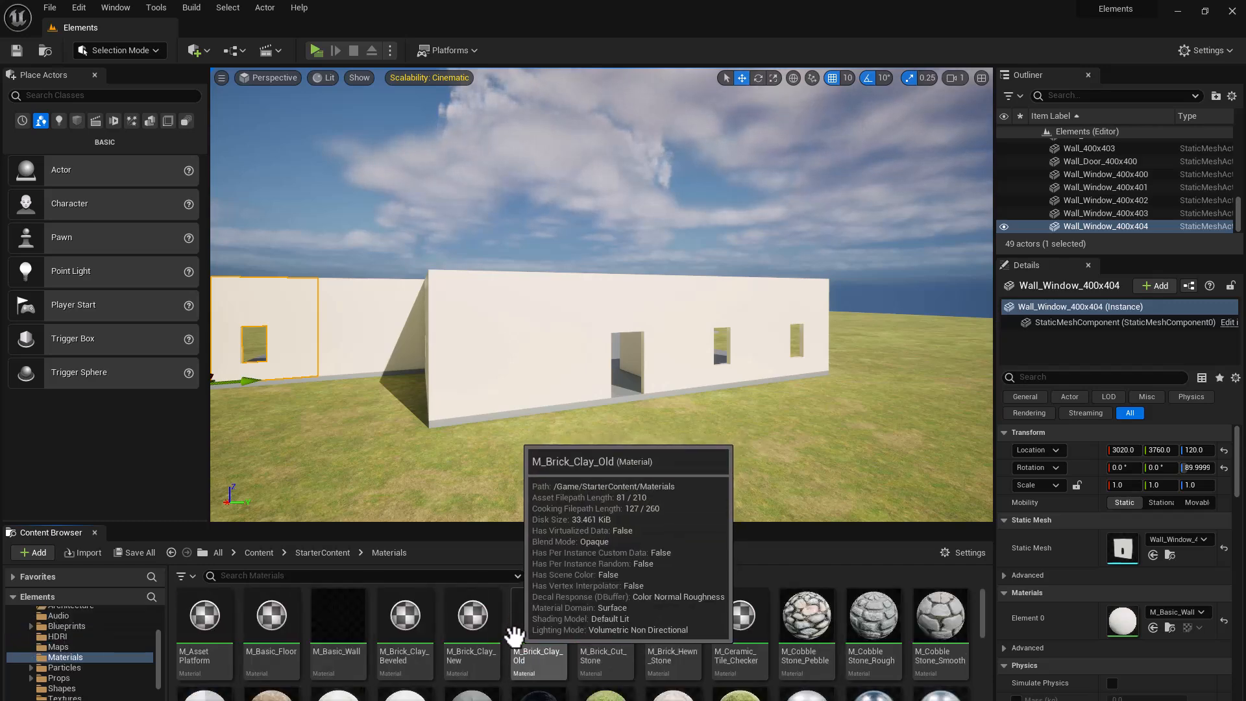
{"action": "left_click_drag", "start_coordinate": [472, 652], "coordinate": [483, 425]}
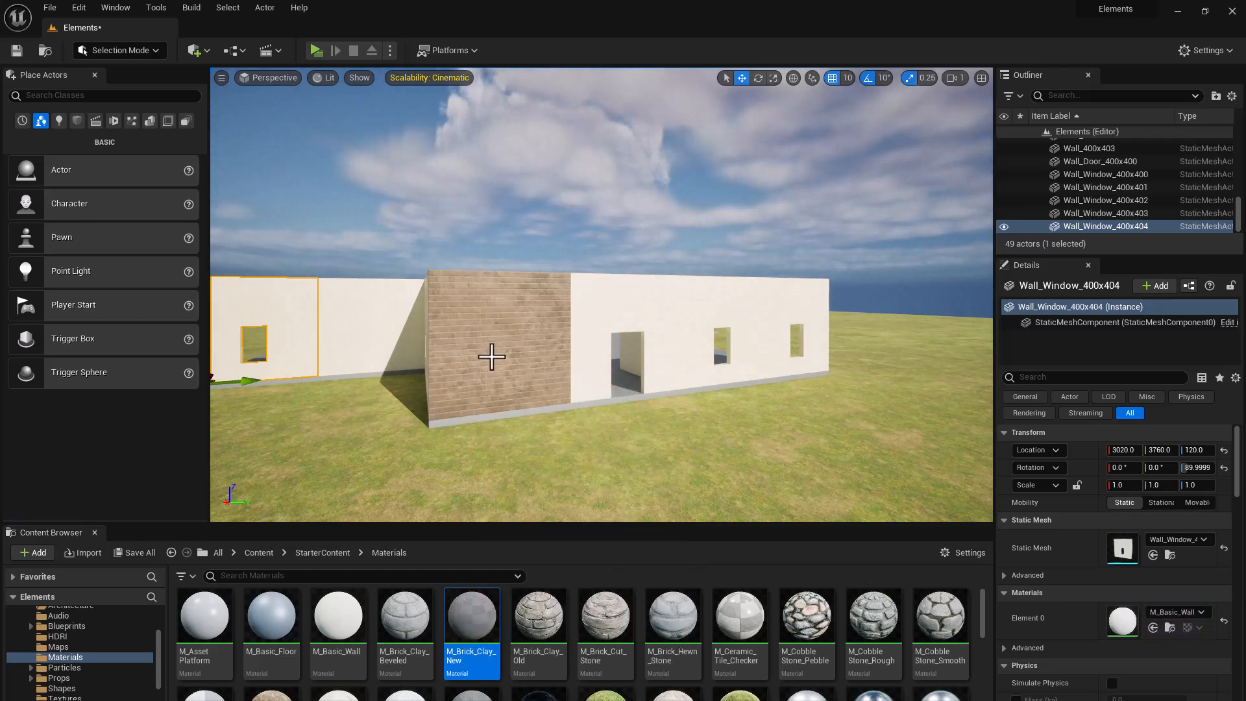
{"action": "key", "text": "w"}
{"action": "right_click_drag", "start_coordinate": [503, 385], "coordinate": [892, 391]}
{"action": "key", "text": "s"}
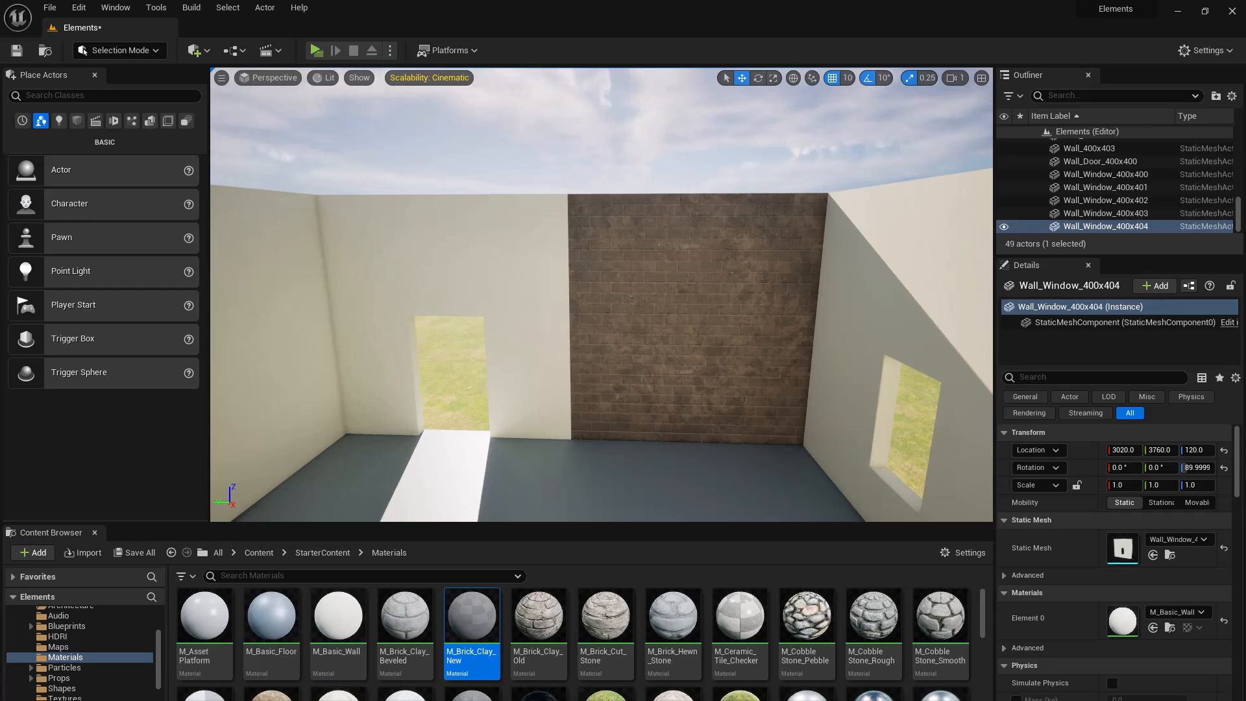
{"action": "key", "text": "ctrl+z"}
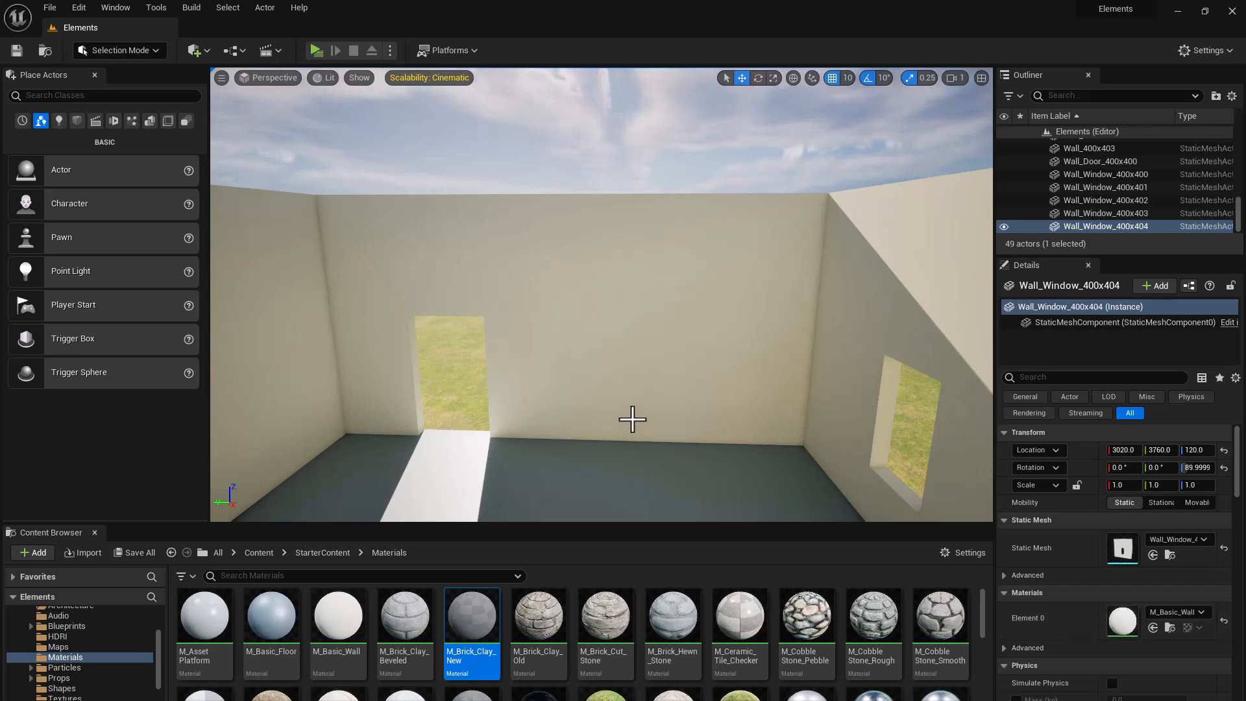
Try duplicating the plain front corner wall with the copy offset inward to X 2250, and undo it.
{"action": "left_click", "coordinate": [637, 364]}
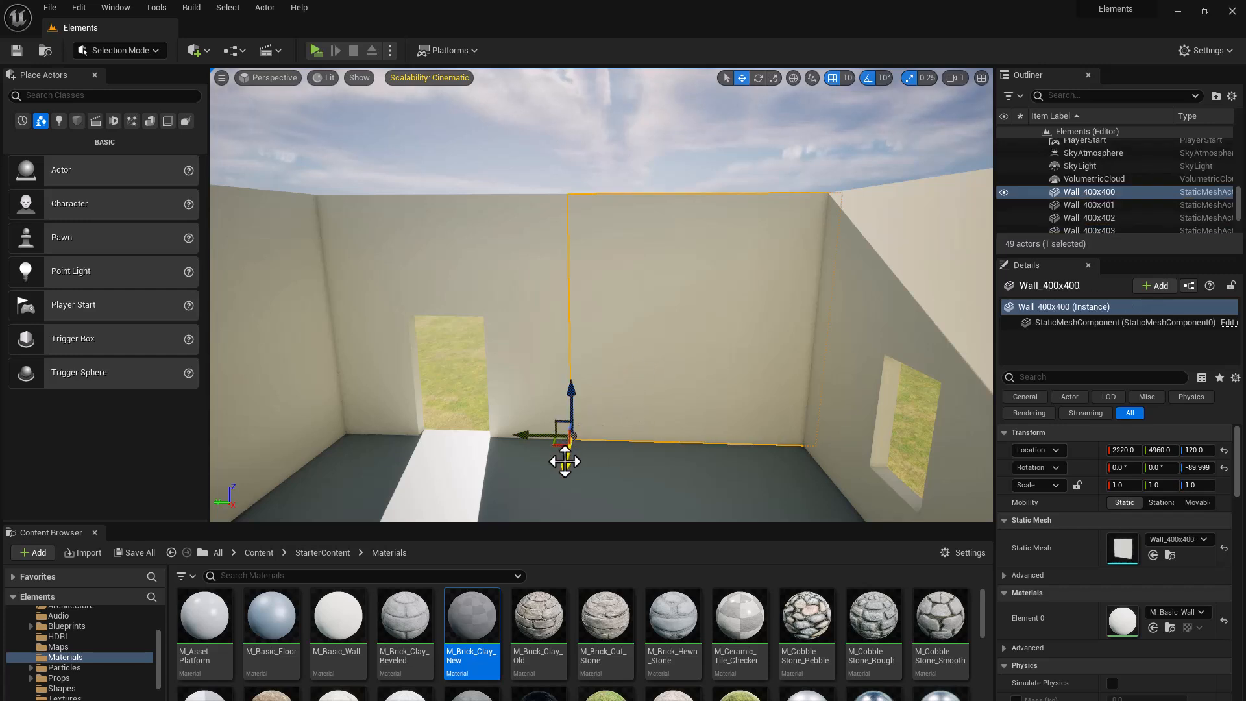
{"action": "left_click_drag", "start_coordinate": [565, 458], "coordinate": [560, 477], "text": "alt"}
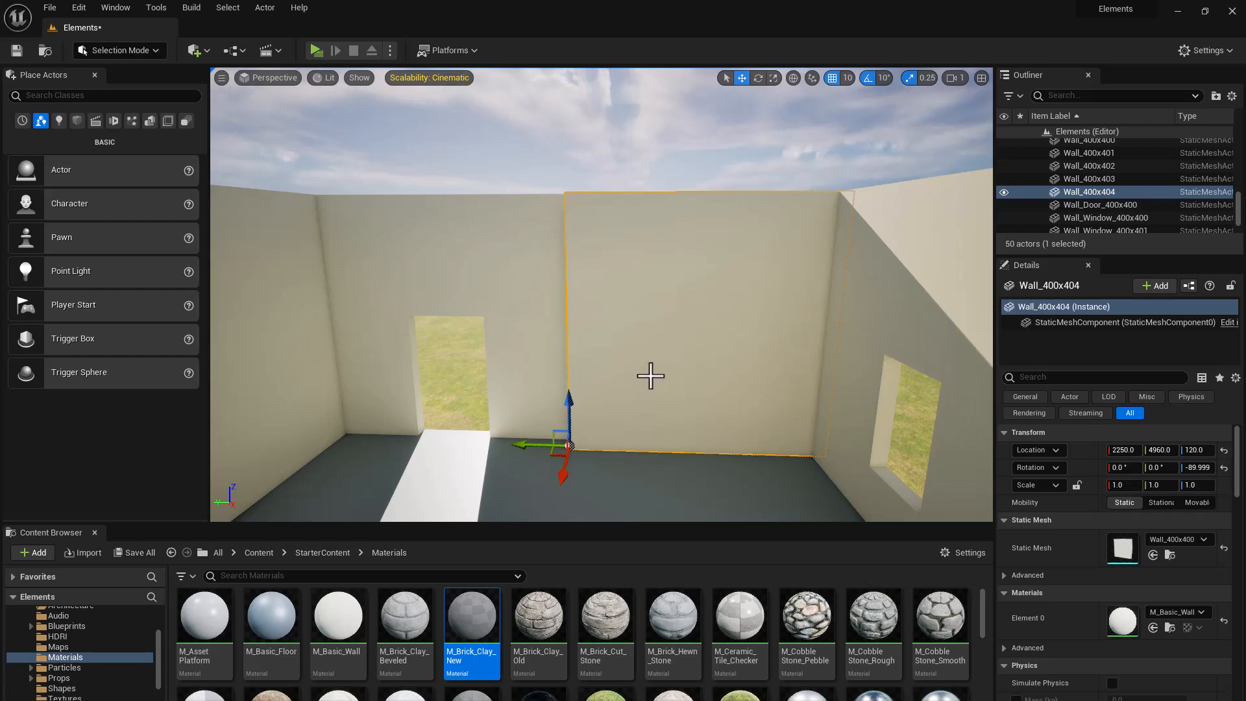
{"action": "key", "text": "ctrl+z"}
{"action": "right_click_drag", "start_coordinate": [640, 377], "coordinate": [665, 381]}
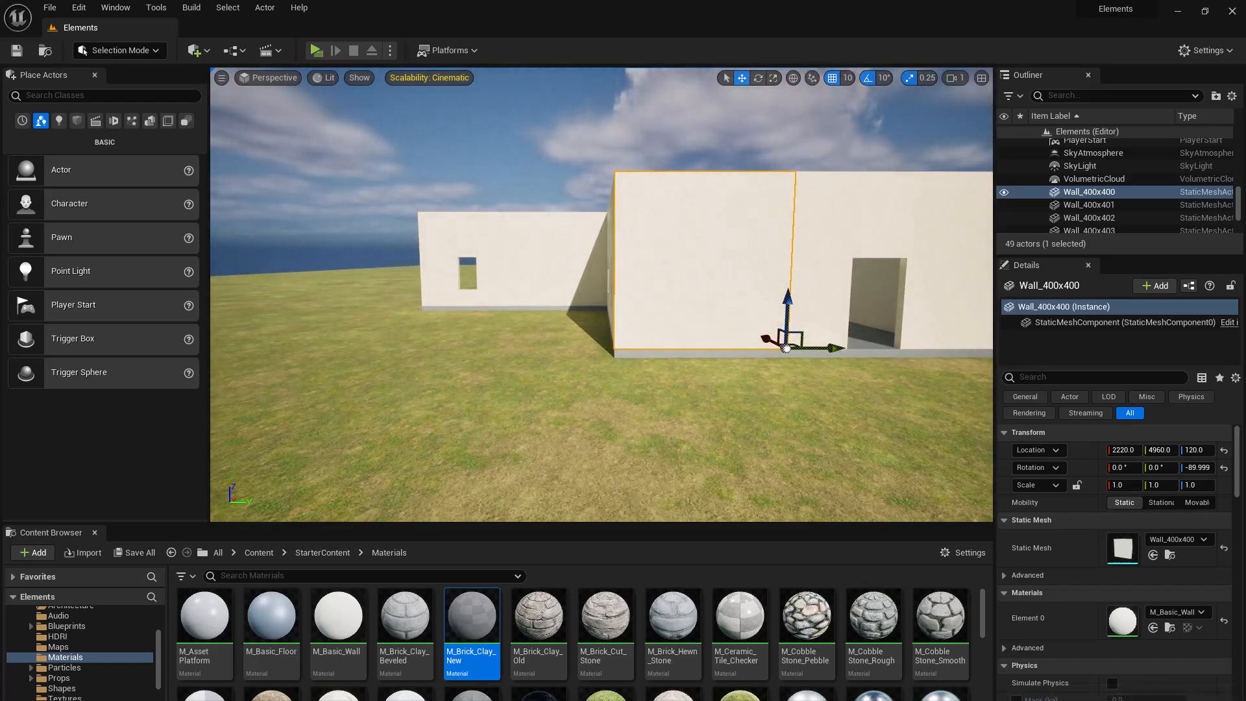
Open the Architecture folder of the StarterContent in the project content.
{"action": "left_click", "coordinate": [259, 552]}
{"action": "right_click_drag", "start_coordinate": [440, 422], "coordinate": [514, 248]}
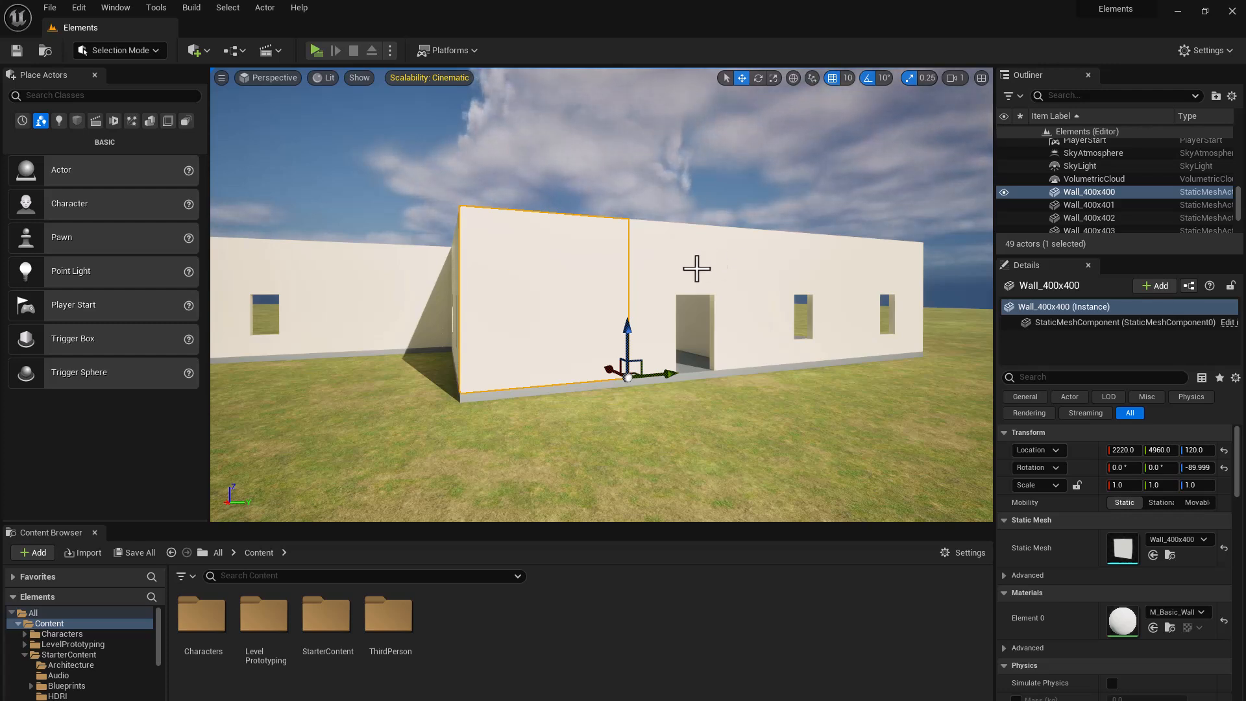
{"action": "right_click_drag", "start_coordinate": [649, 281], "coordinate": [623, 279]}
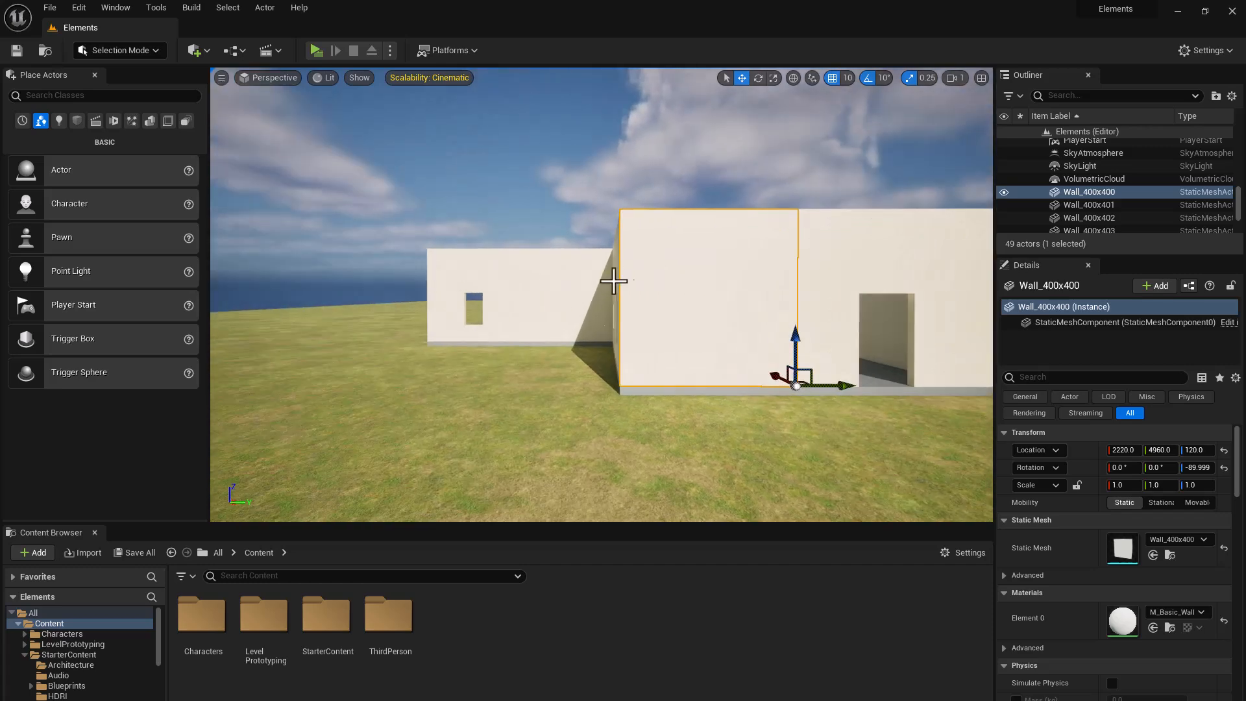
{"action": "right_click_drag", "start_coordinate": [849, 286], "coordinate": [899, 286]}
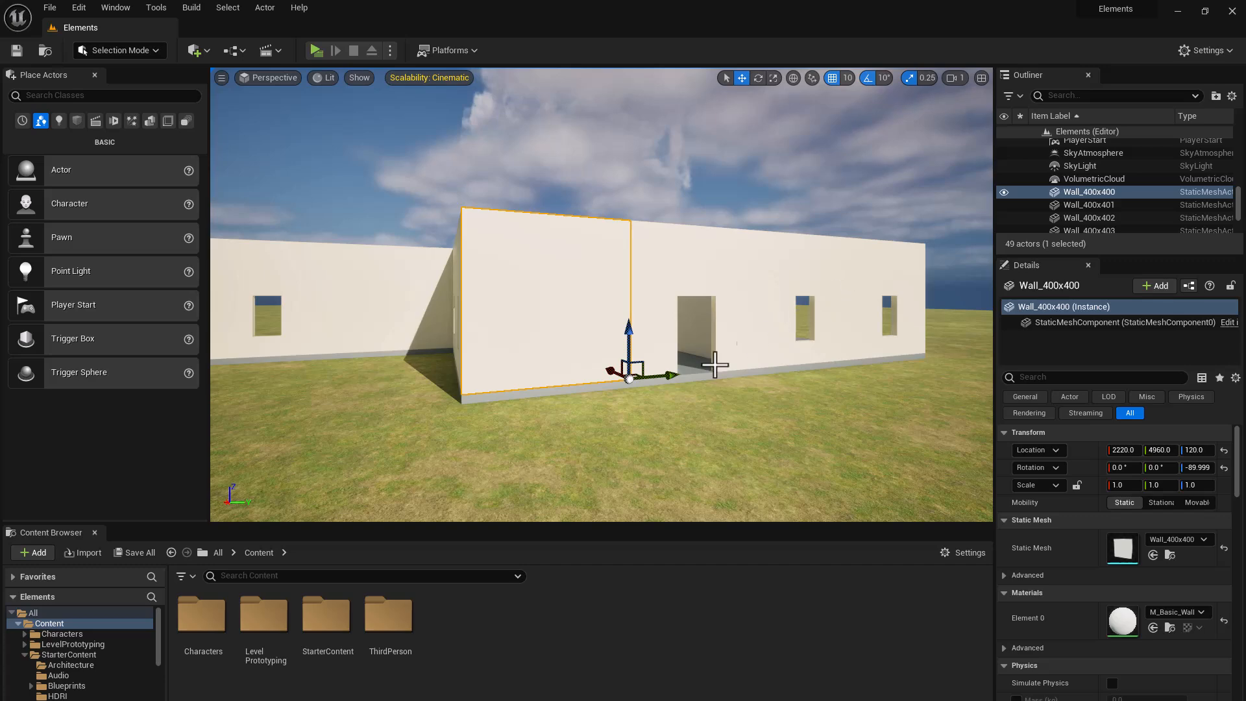
{"action": "left_click", "coordinate": [335, 620]}
{"action": "double_click", "coordinate": [334, 620]}
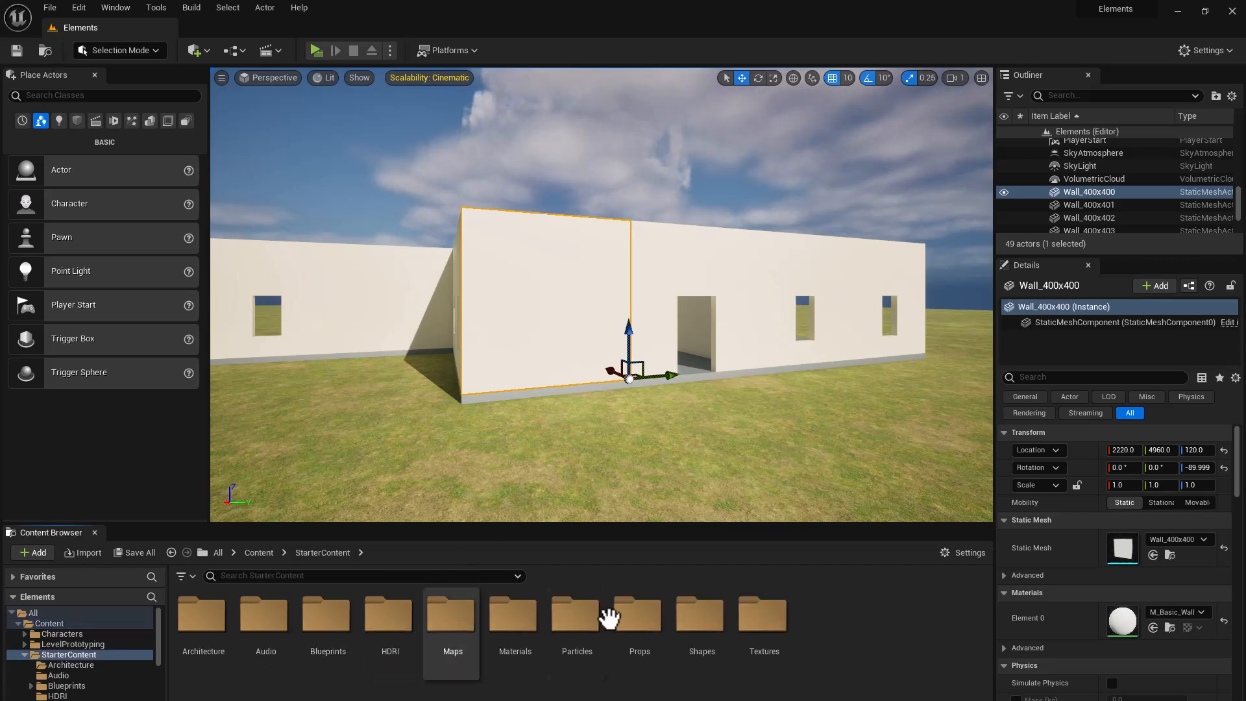
{"action": "left_click", "coordinate": [206, 607]}
{"action": "double_click", "coordinate": [207, 607]}
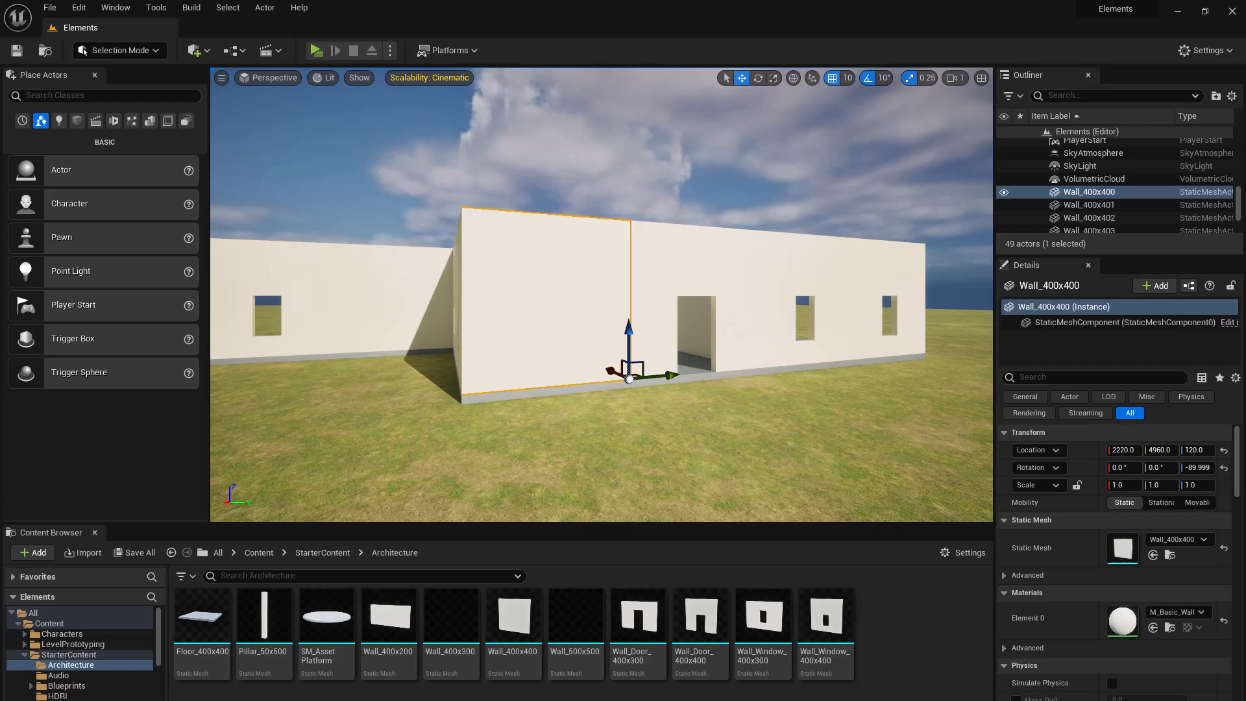
Inspect the door and window pieces of the front and side walls, and view the house layout from above.
{"action": "left_click", "coordinate": [723, 320]}
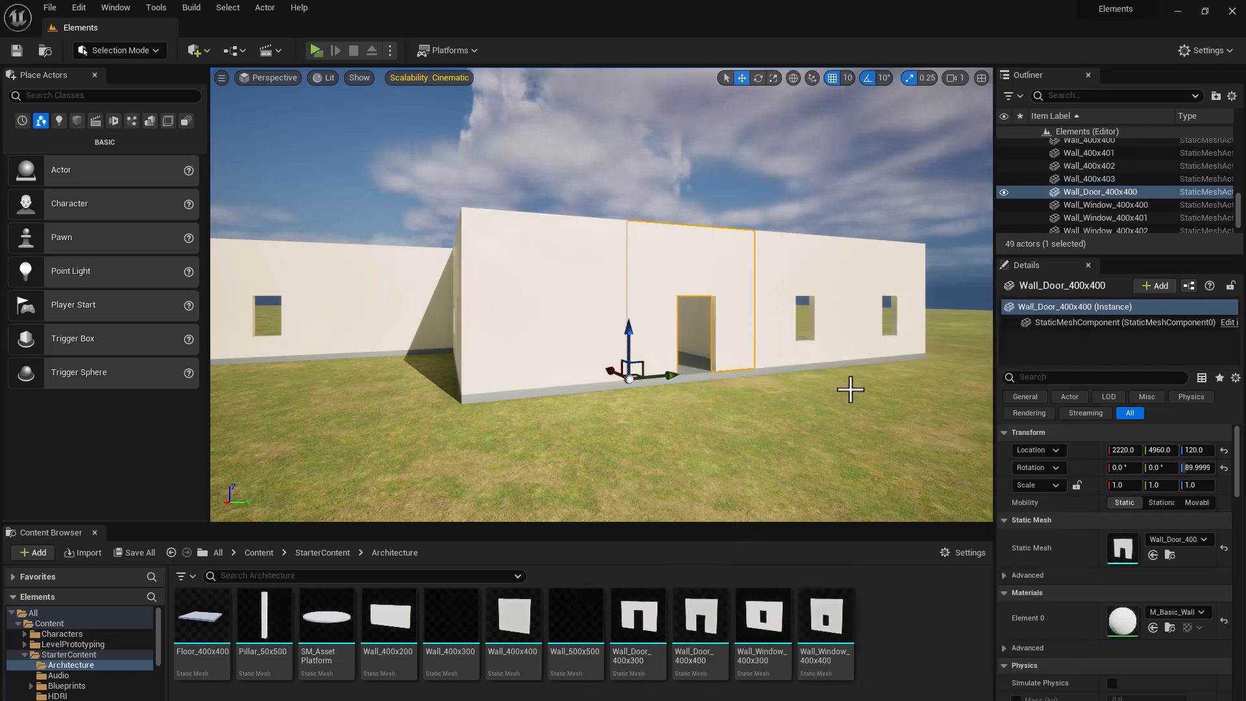
{"action": "left_click", "coordinate": [831, 315]}
{"action": "left_click", "coordinate": [879, 286]}
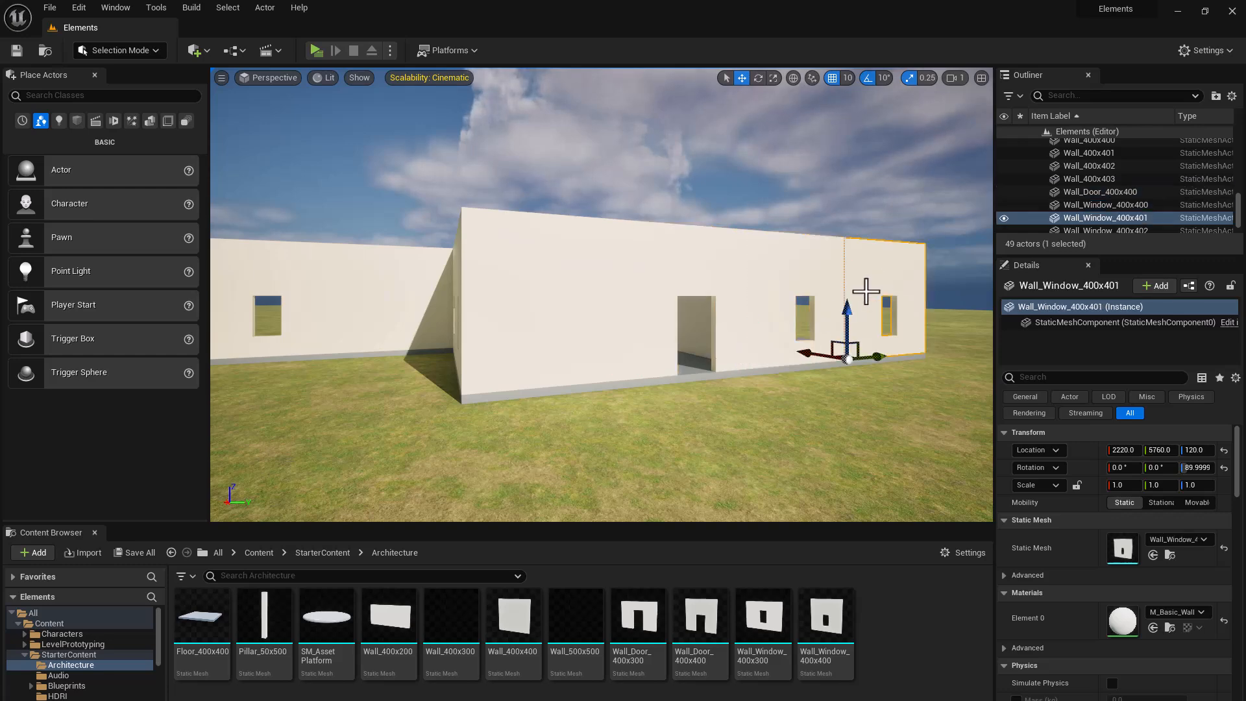
{"action": "left_click", "coordinate": [389, 309]}
{"action": "left_click", "coordinate": [272, 286]}
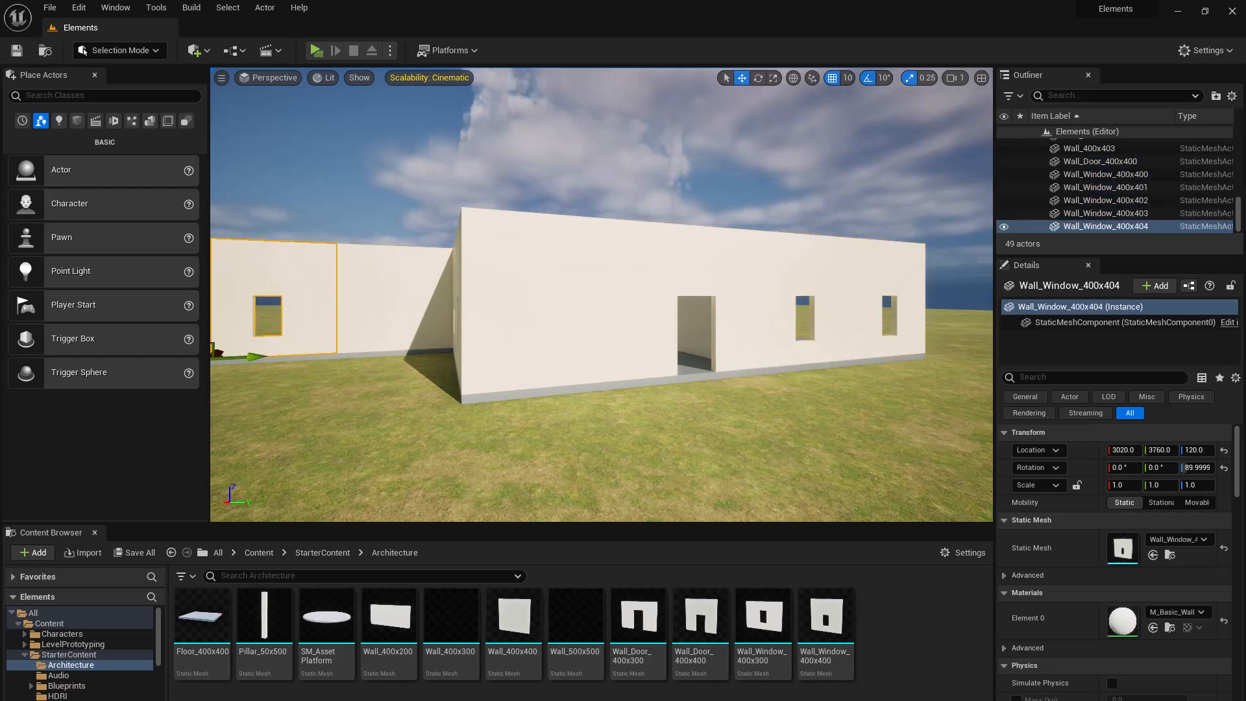
{"action": "left_click_drag", "start_coordinate": [392, 364], "coordinate": [393, 350]}
{"action": "right_click_drag", "start_coordinate": [392, 350], "coordinate": [70, 509]}
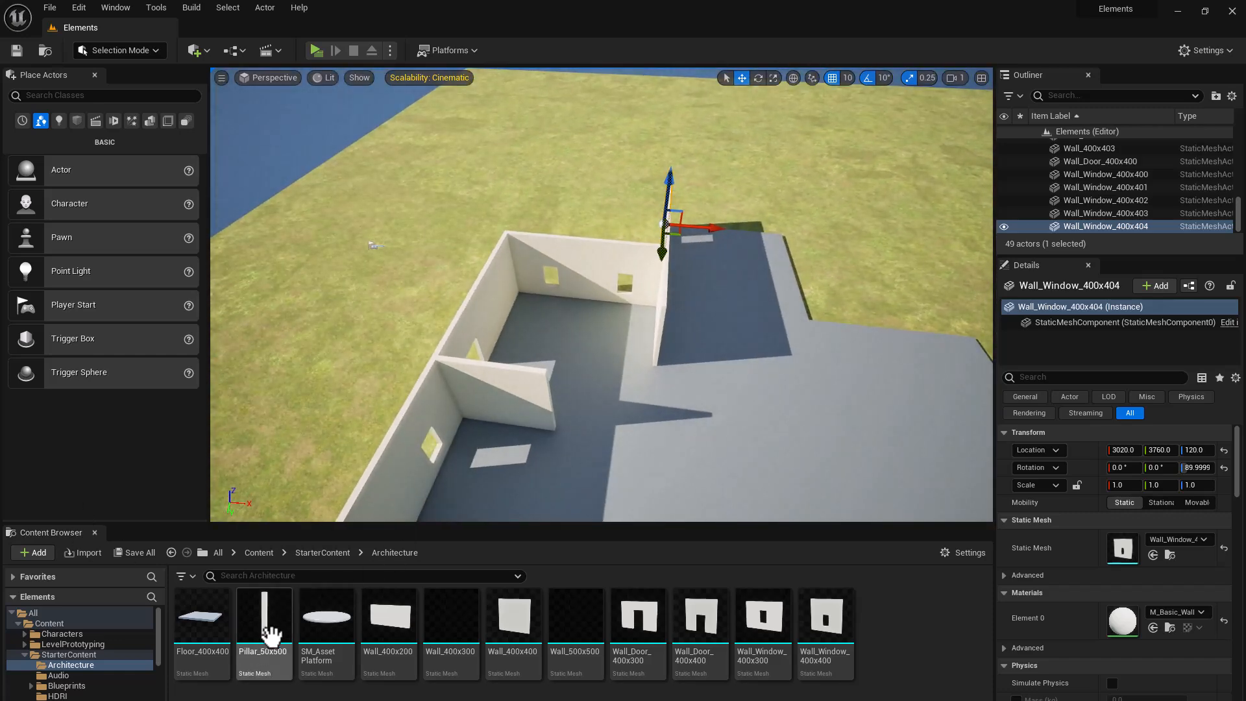
Select the Floor_400x400 mesh asset and a floor piece inside the house.
{"action": "left_click", "coordinate": [222, 662]}
{"action": "left_click_drag", "start_coordinate": [222, 662], "coordinate": [667, 457]}
{"action": "left_click", "coordinate": [604, 489]}
{"action": "right_click_drag", "start_coordinate": [604, 490], "coordinate": [670, 435]}
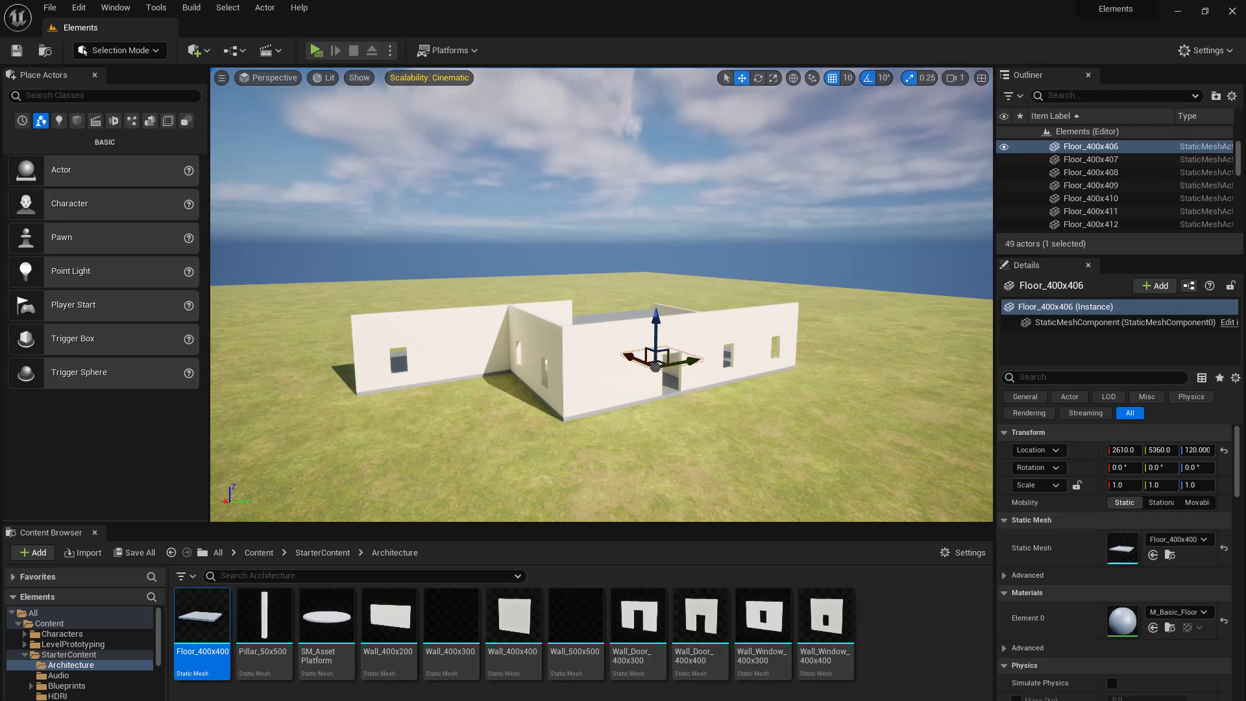
Check each front and rear wall piece of the house, ending with the plain front corner wall selected.
{"action": "left_click", "coordinate": [473, 344]}
{"action": "left_click", "coordinate": [606, 374]}
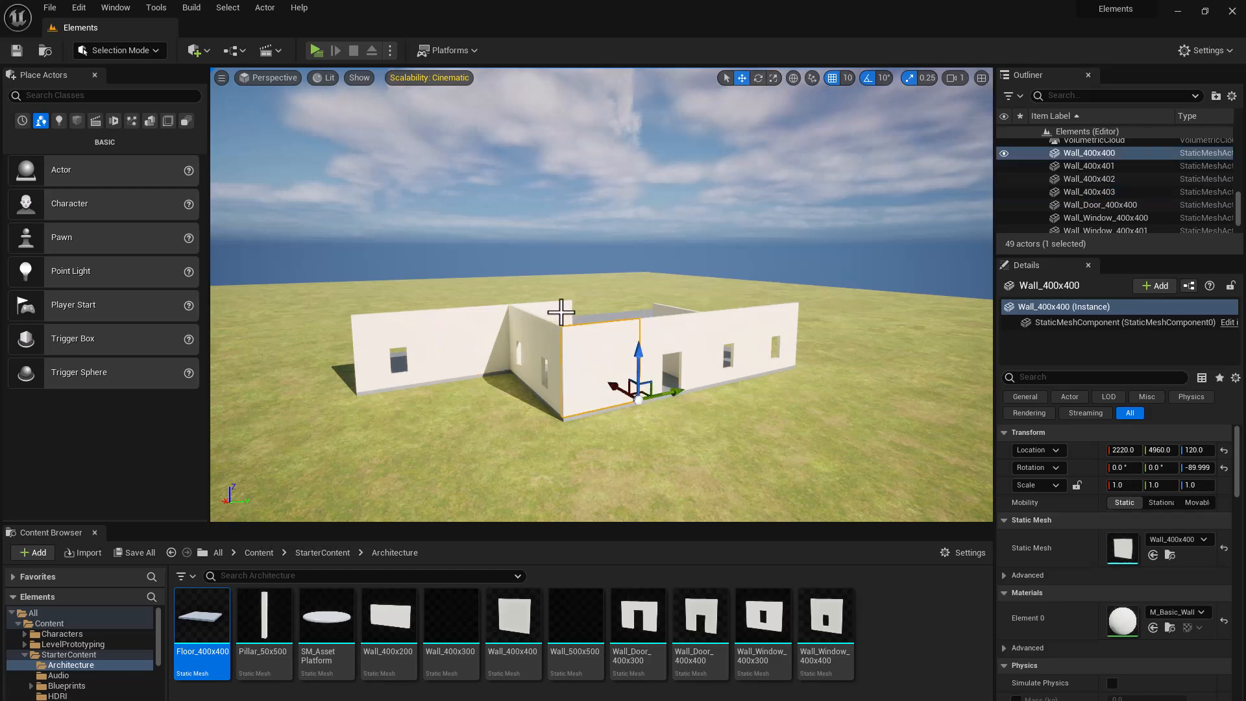
{"action": "left_click", "coordinate": [550, 308]}
{"action": "right_click_drag", "start_coordinate": [563, 313], "coordinate": [483, 328]}
{"action": "key", "text": "d"}
{"action": "left_click", "coordinate": [548, 340]}
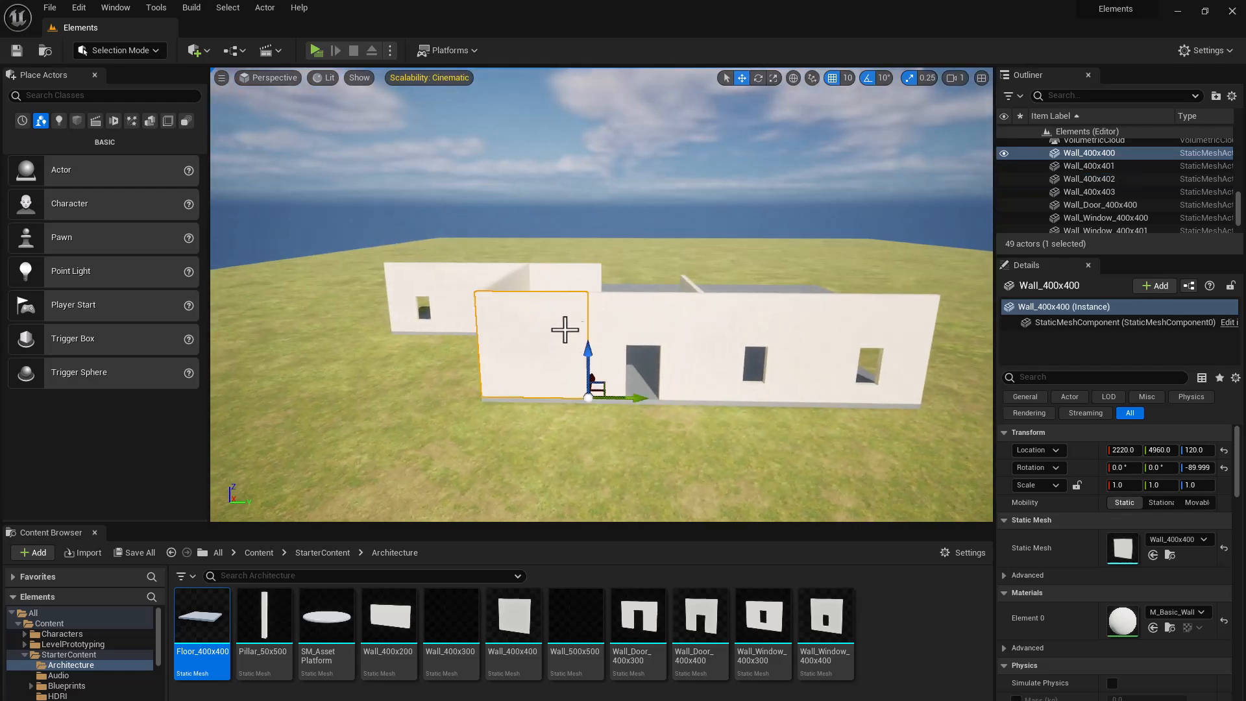
{"action": "left_click", "coordinate": [580, 279]}
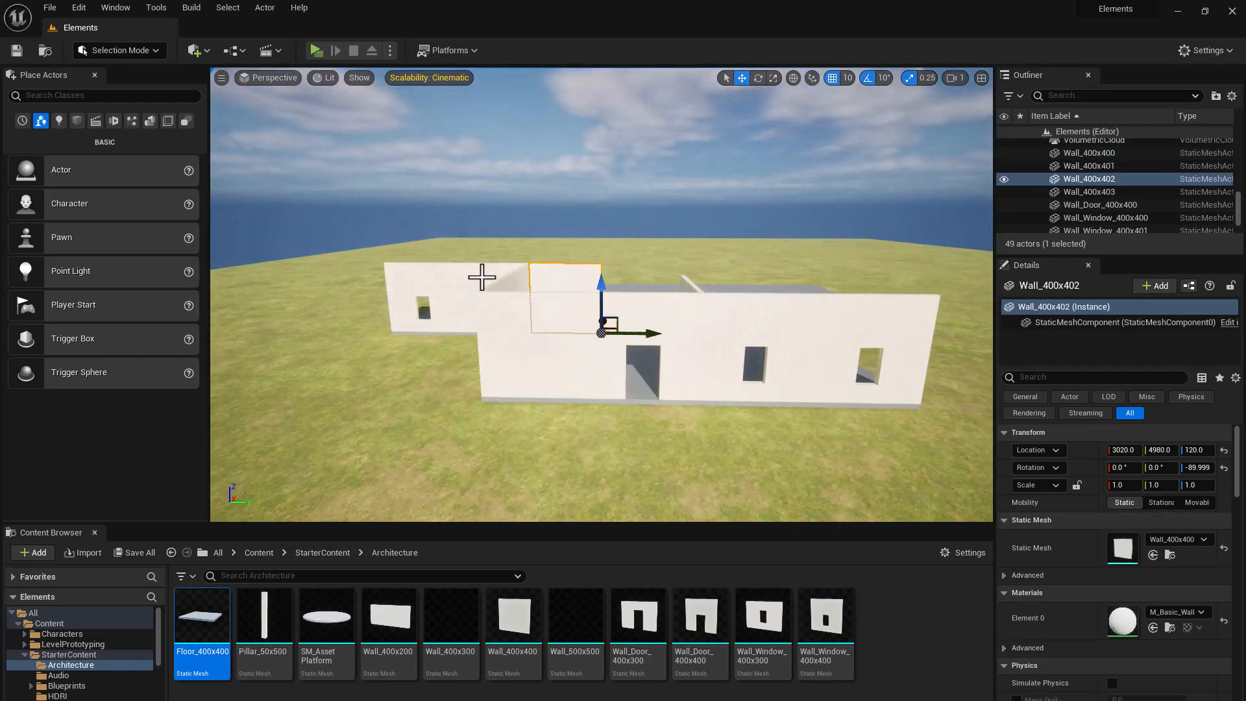
{"action": "left_click", "coordinate": [481, 276]}
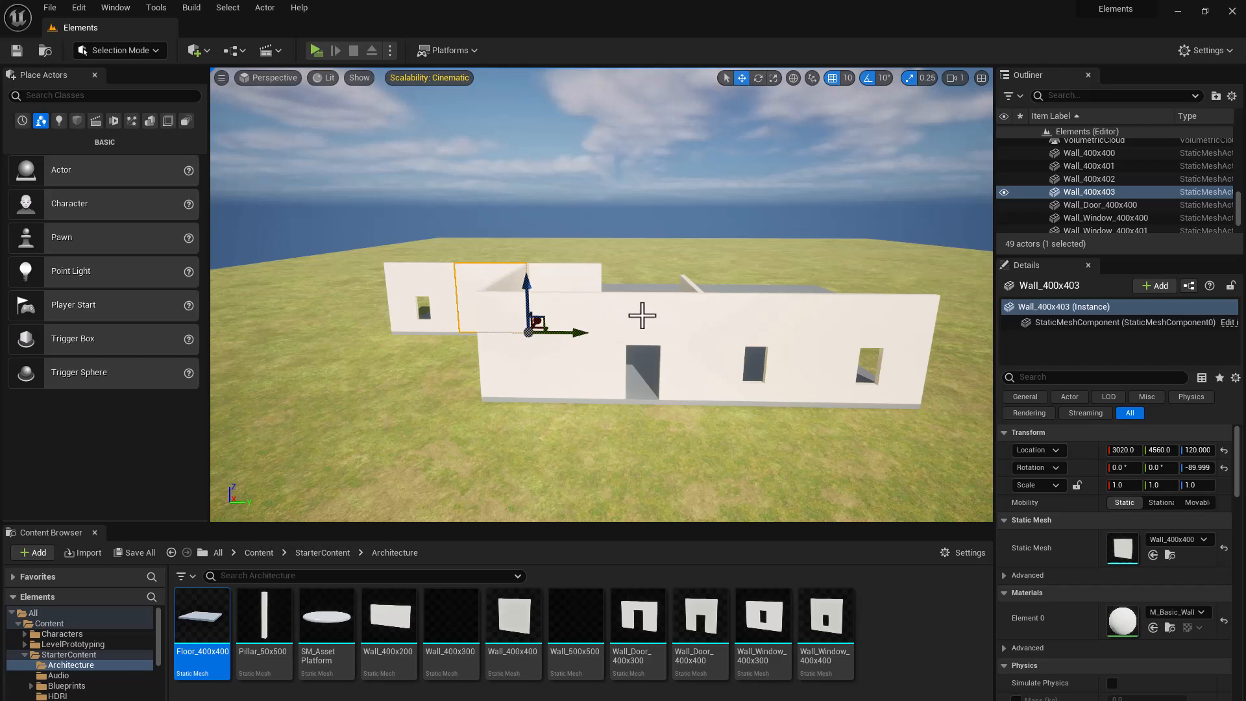
{"action": "left_click", "coordinate": [687, 318]}
{"action": "left_click", "coordinate": [799, 322]}
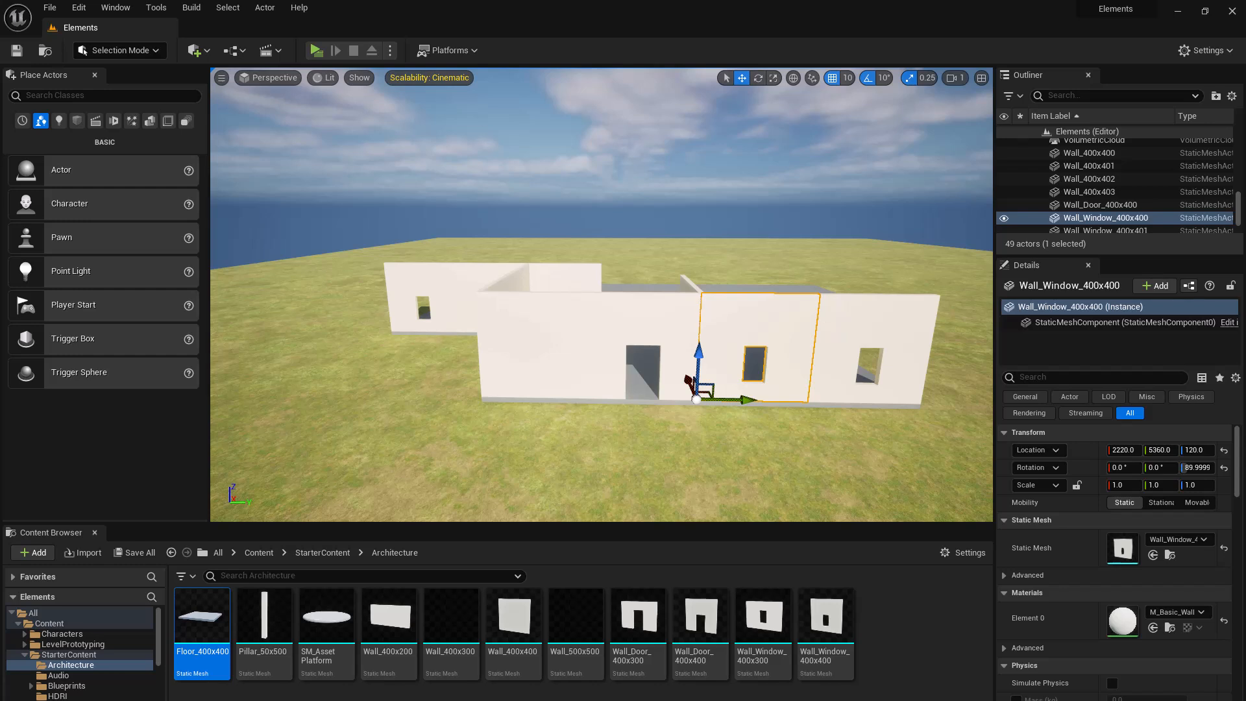
{"action": "left_click", "coordinate": [828, 321]}
{"action": "left_click", "coordinate": [430, 283]}
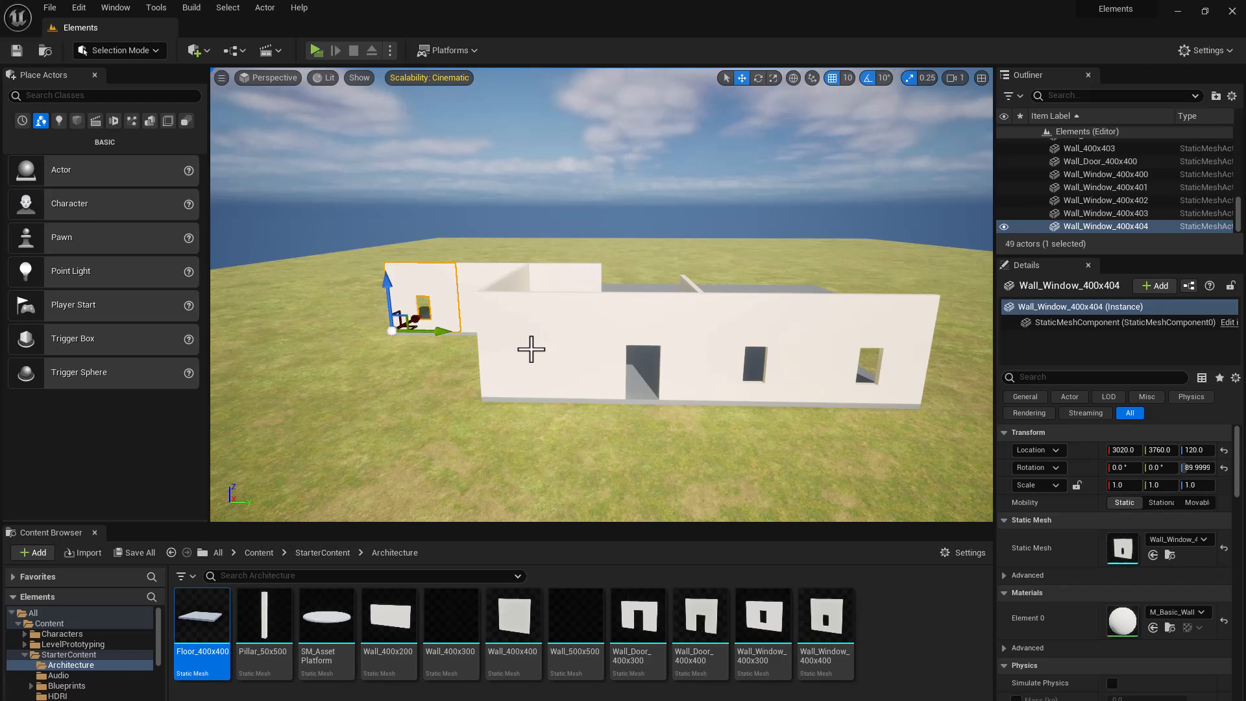
{"action": "left_click", "coordinate": [531, 349]}
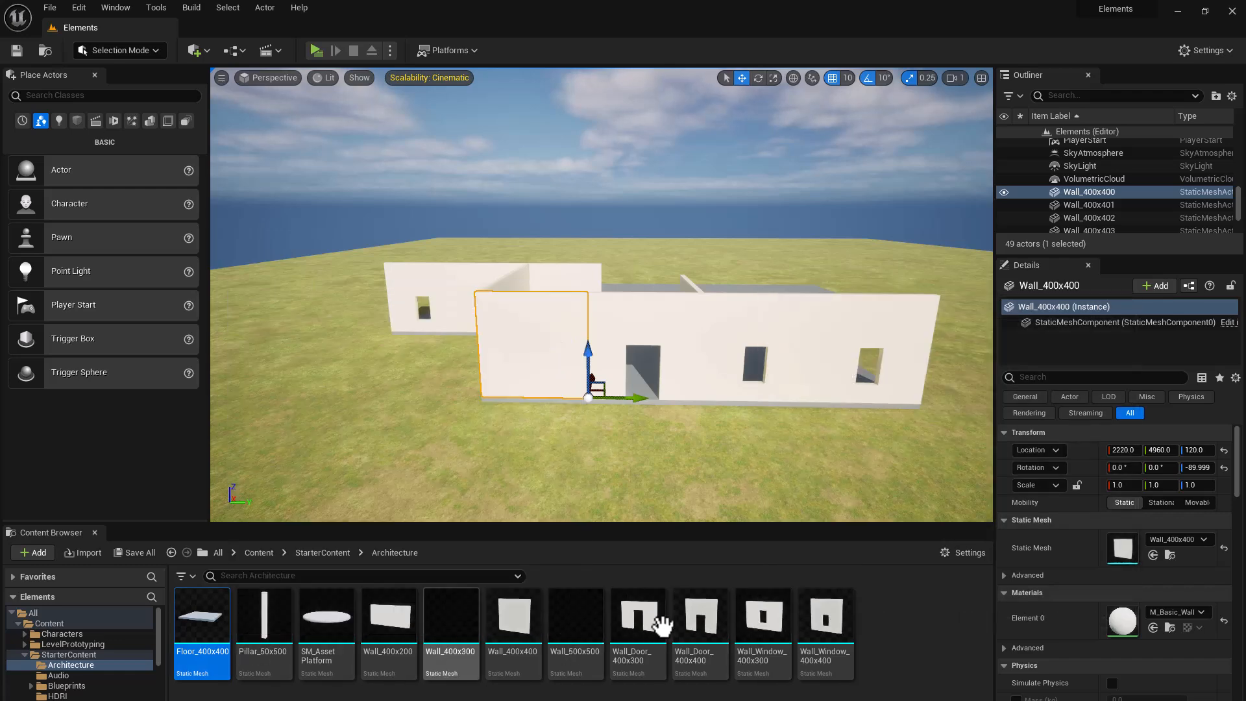
Create a folder named ModifiedMeshes inside the Architecture folder.
{"action": "right_click", "coordinate": [885, 644]}
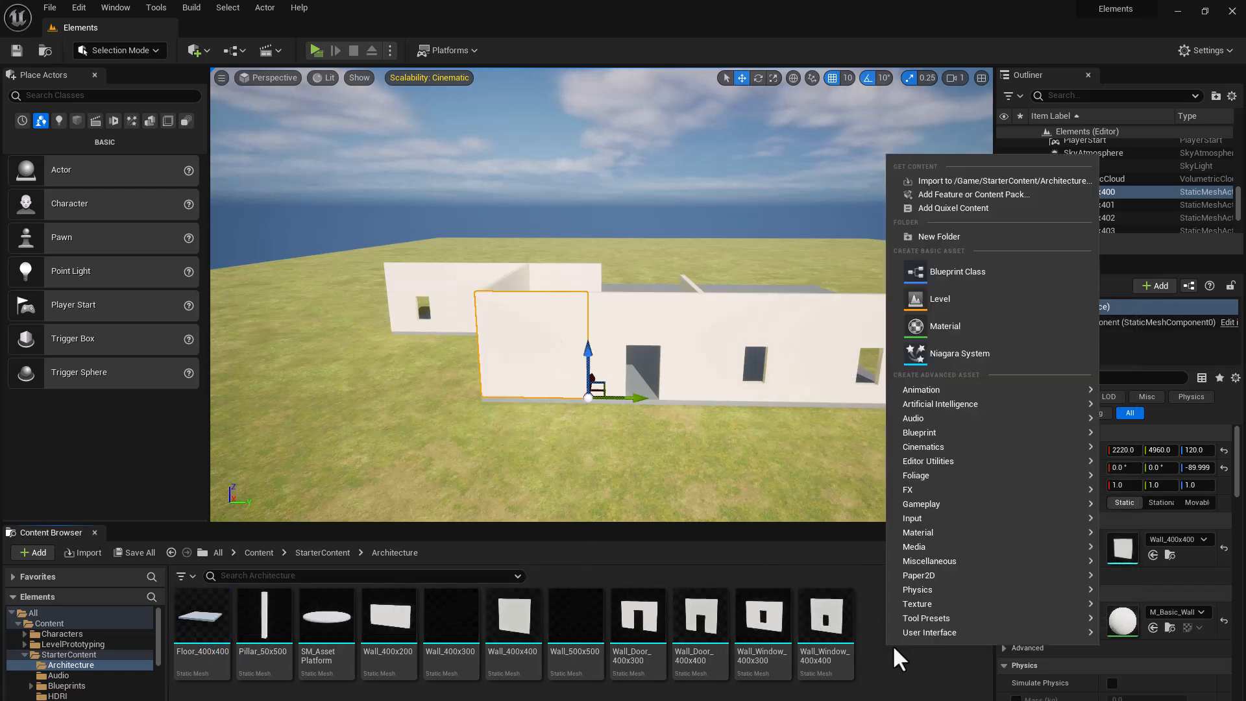
{"action": "left_click", "coordinate": [950, 239]}
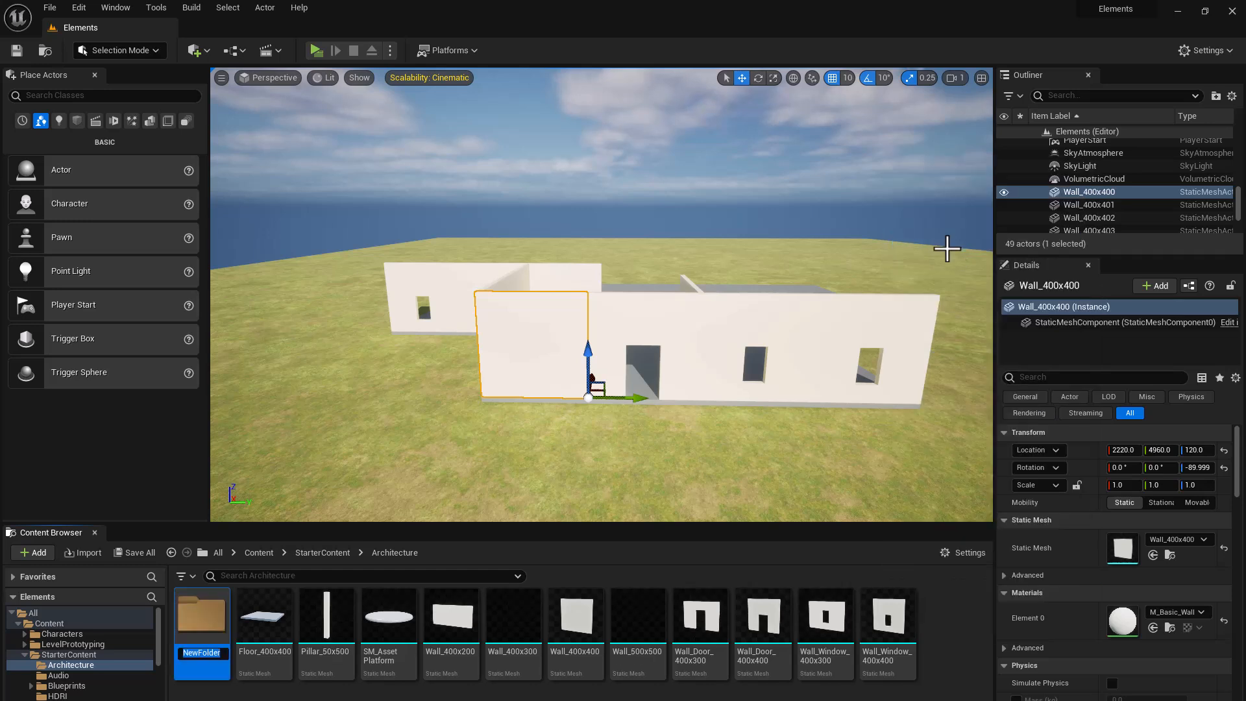
{"action": "type", "text": "Modi"}
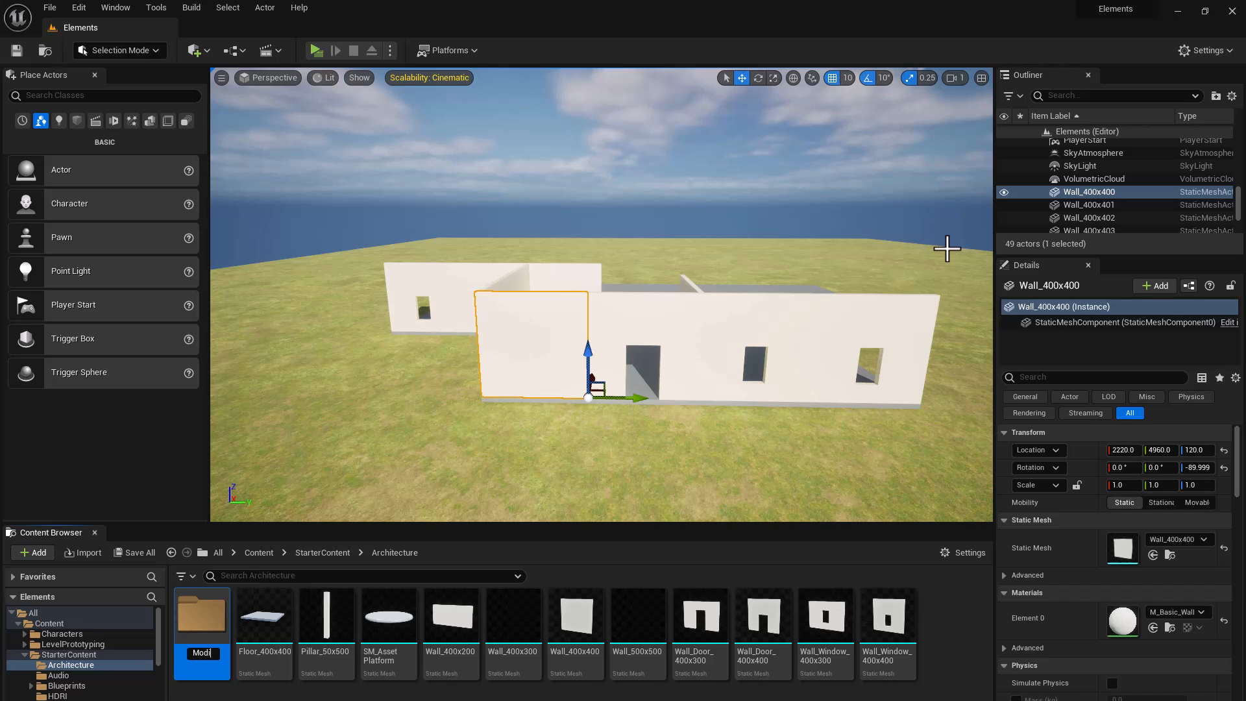
{"action": "type", "text": "fiedMeshes"}
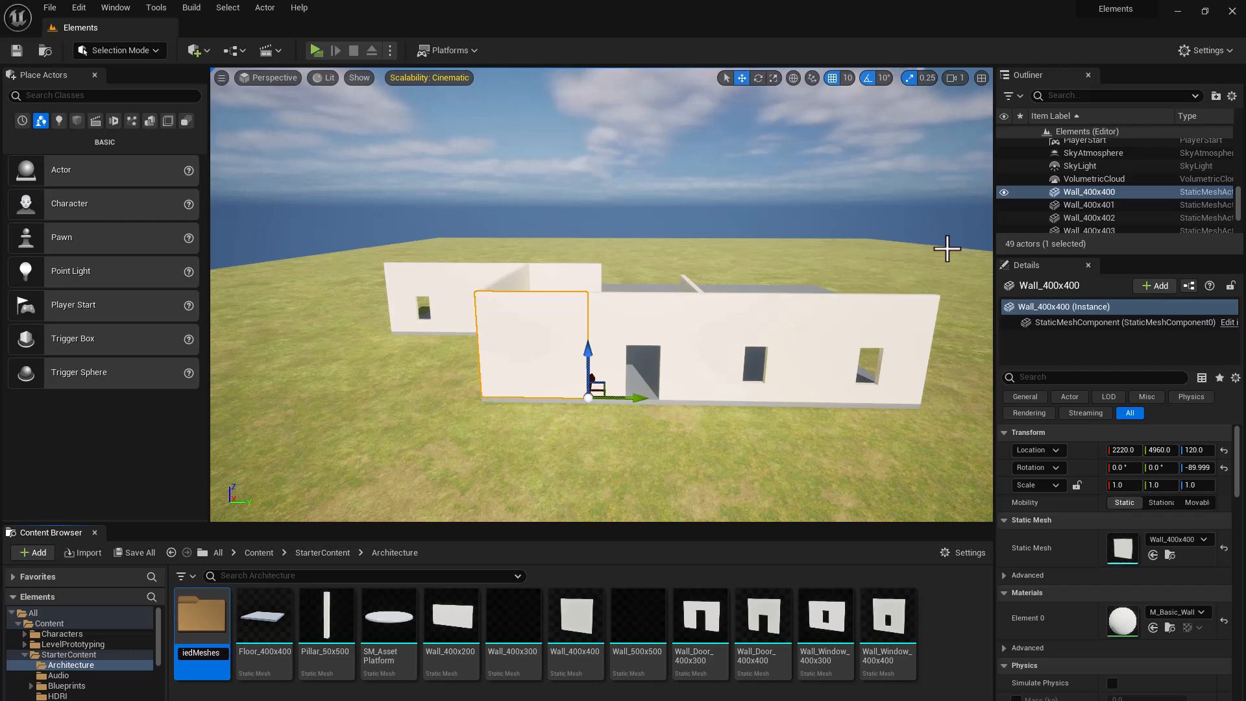
{"action": "key", "text": "Return"}
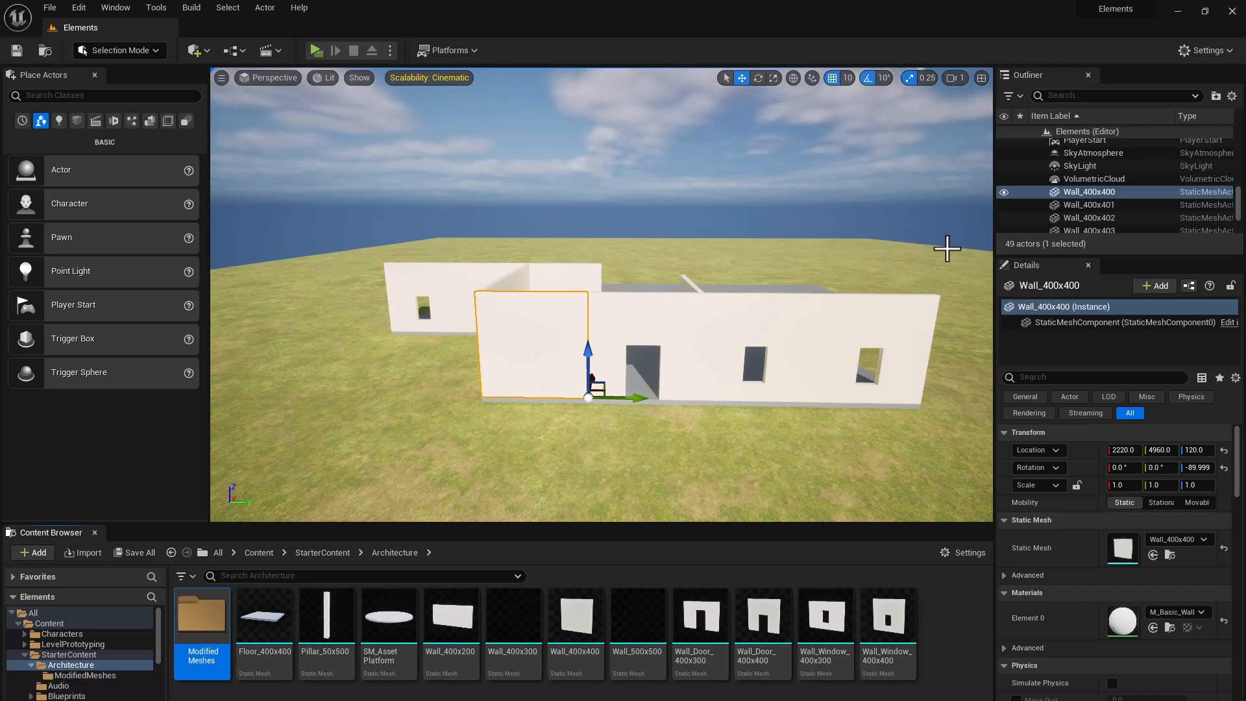
Copy the Wall_400x400 mesh into the ModifiedMeshes folder and open that folder.
{"action": "left_click", "coordinate": [584, 659]}
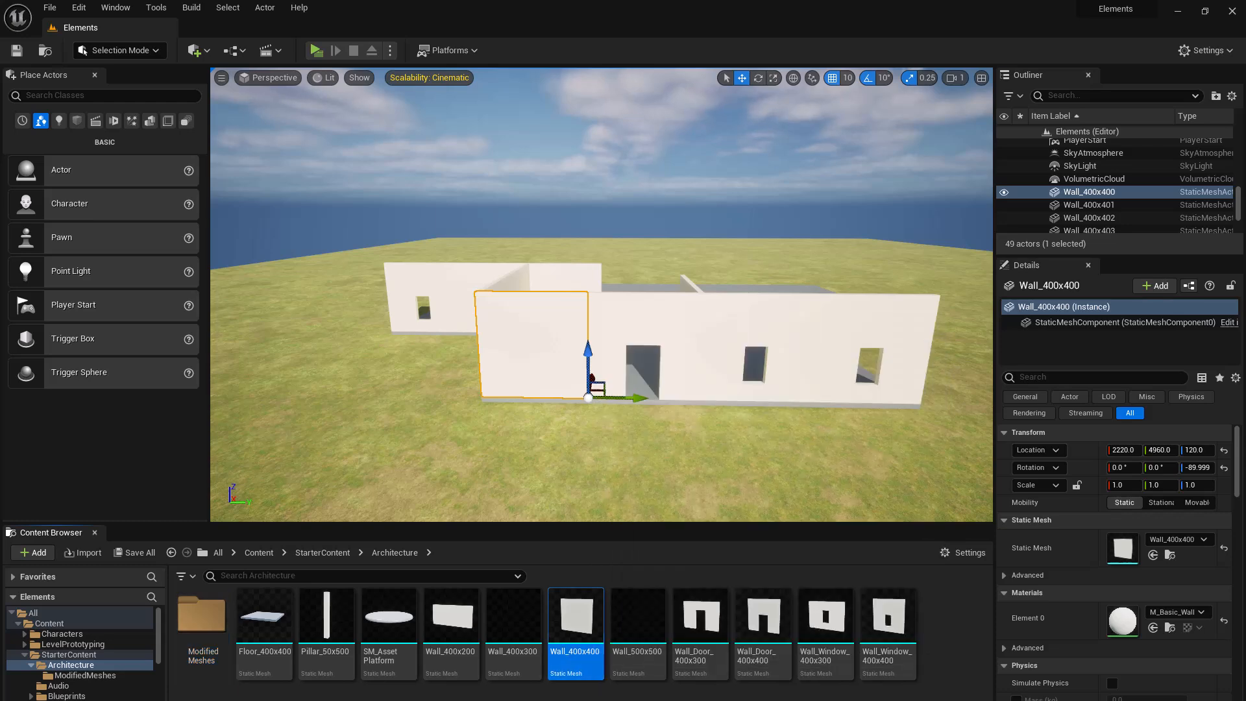
{"action": "left_click_drag", "start_coordinate": [394, 657], "coordinate": [205, 622]}
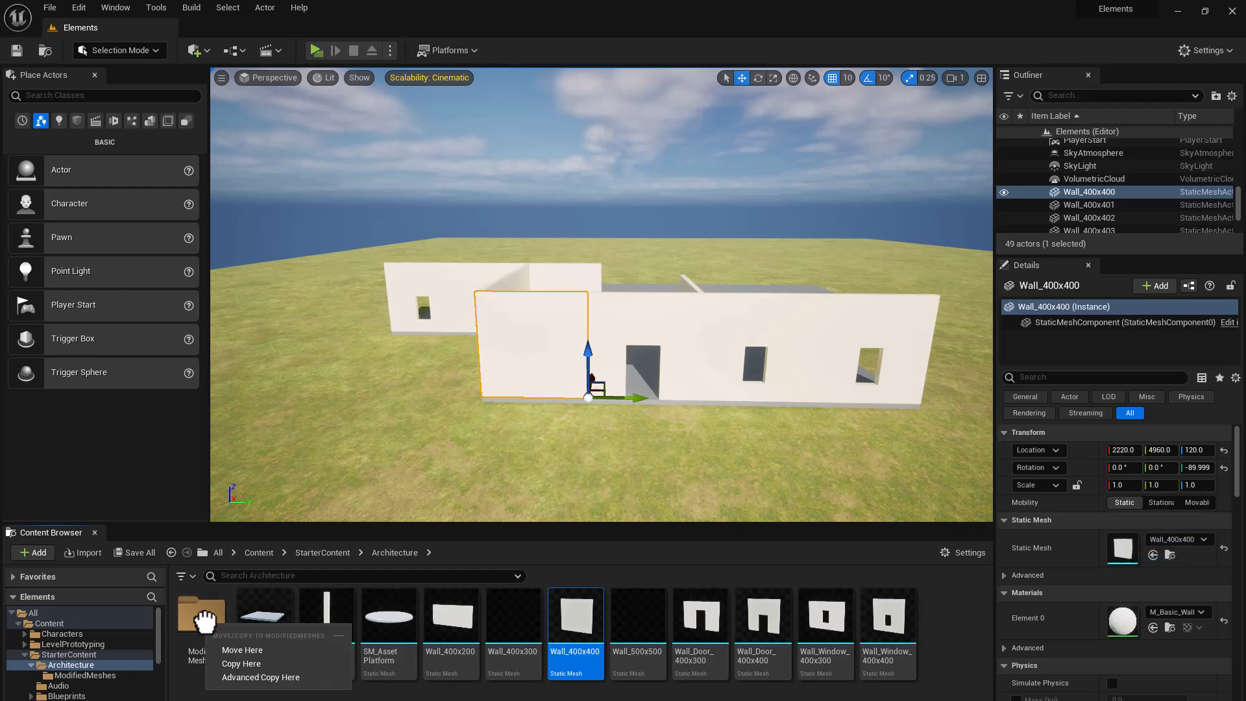
{"action": "left_click", "coordinate": [252, 662]}
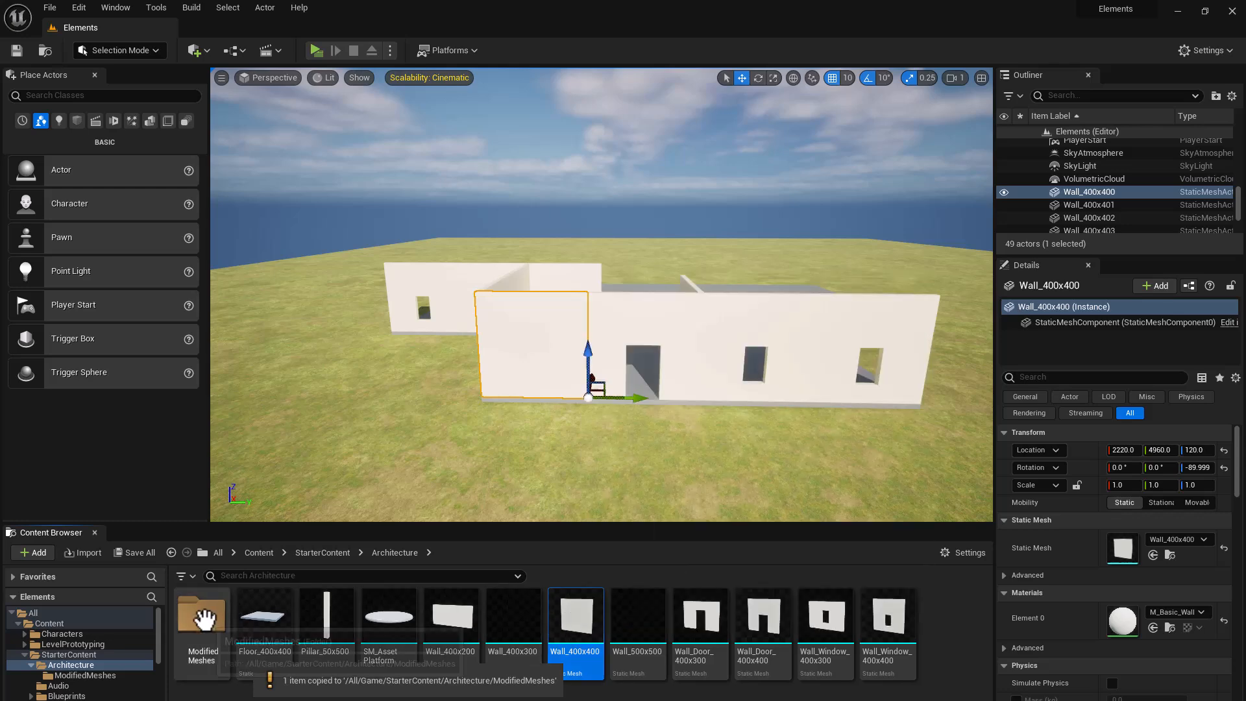
{"action": "double_click", "coordinate": [205, 621]}
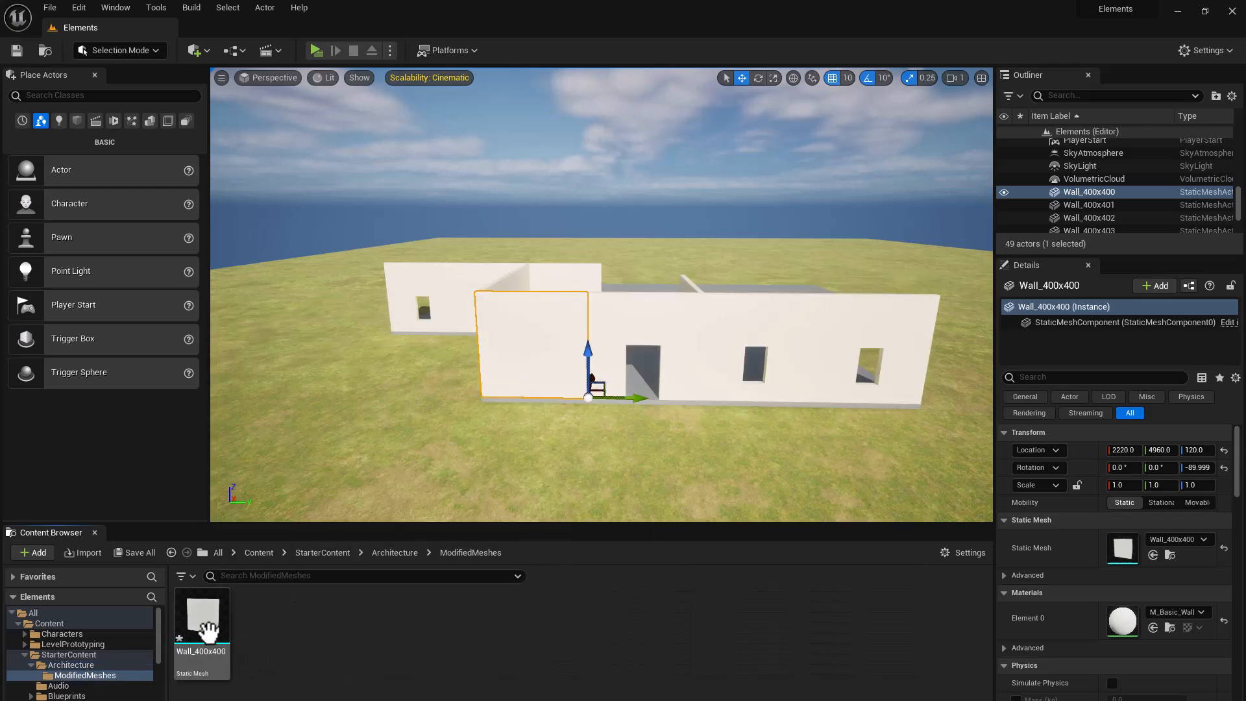
Rename the copied wall mesh as SM_400X400WallSegment.
{"action": "right_click", "coordinate": [211, 652]}
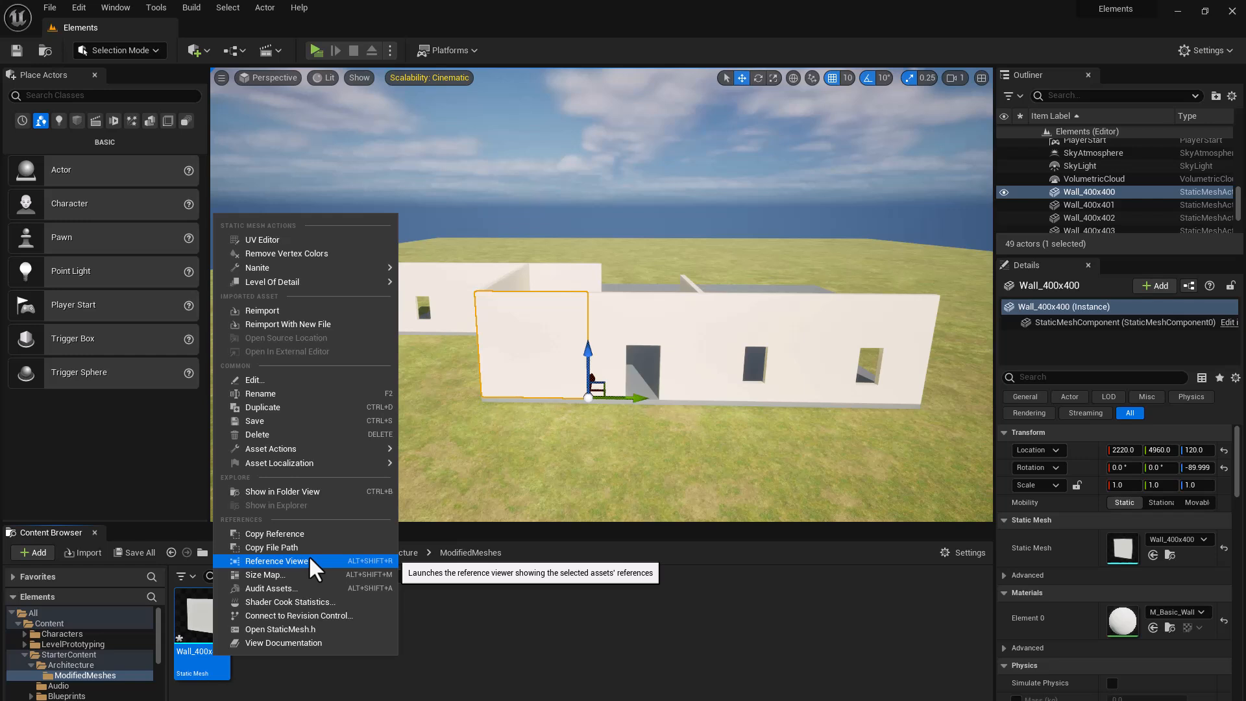
{"action": "left_click", "coordinate": [290, 393]}
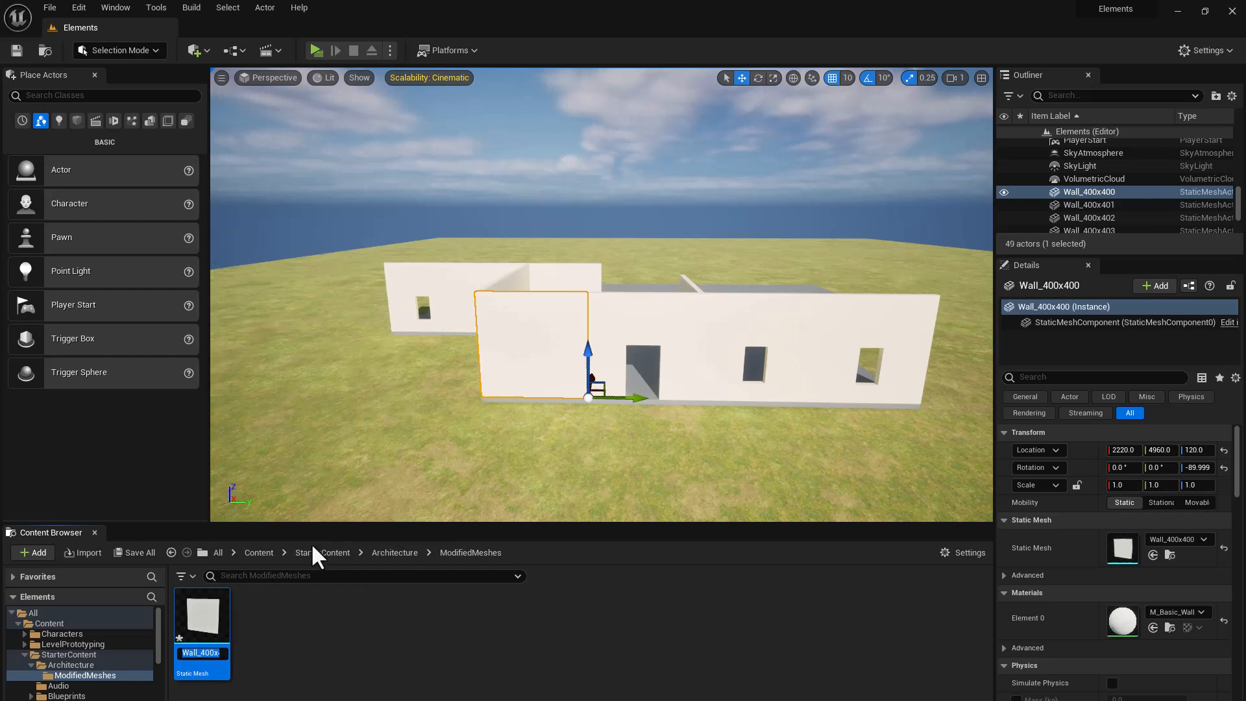
{"action": "type", "text": "SM"}
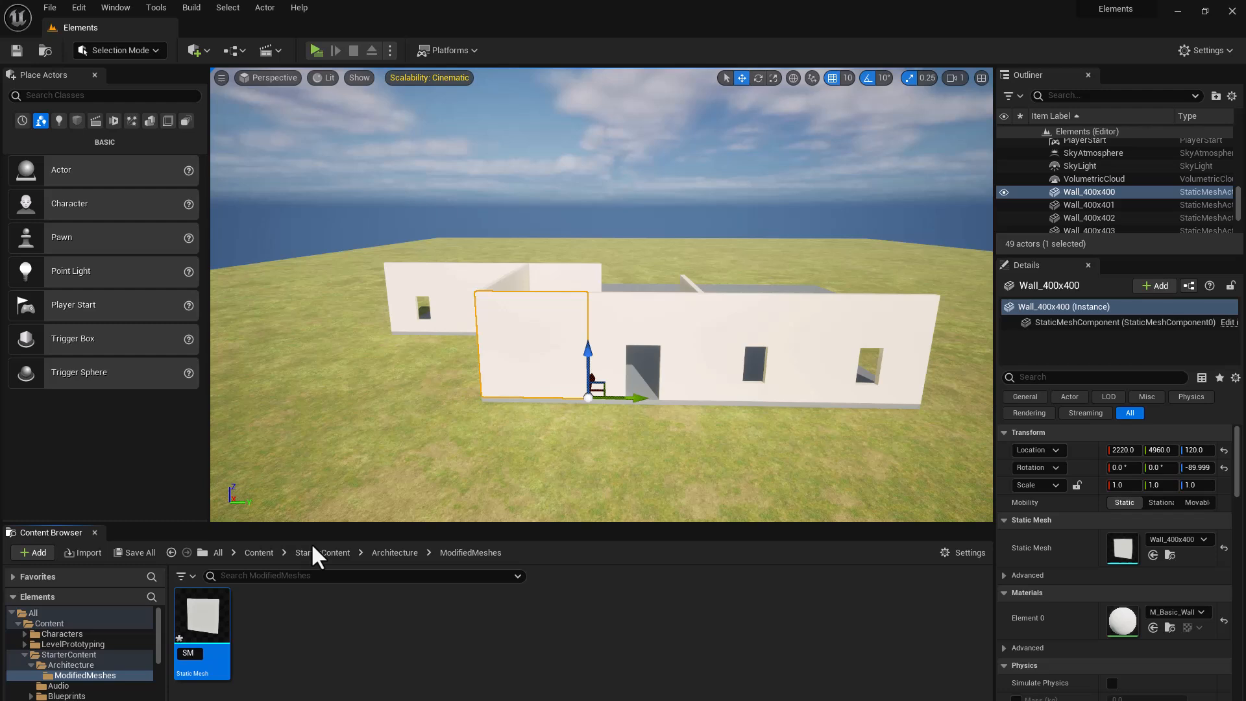
{"action": "type", "text": "_4"}
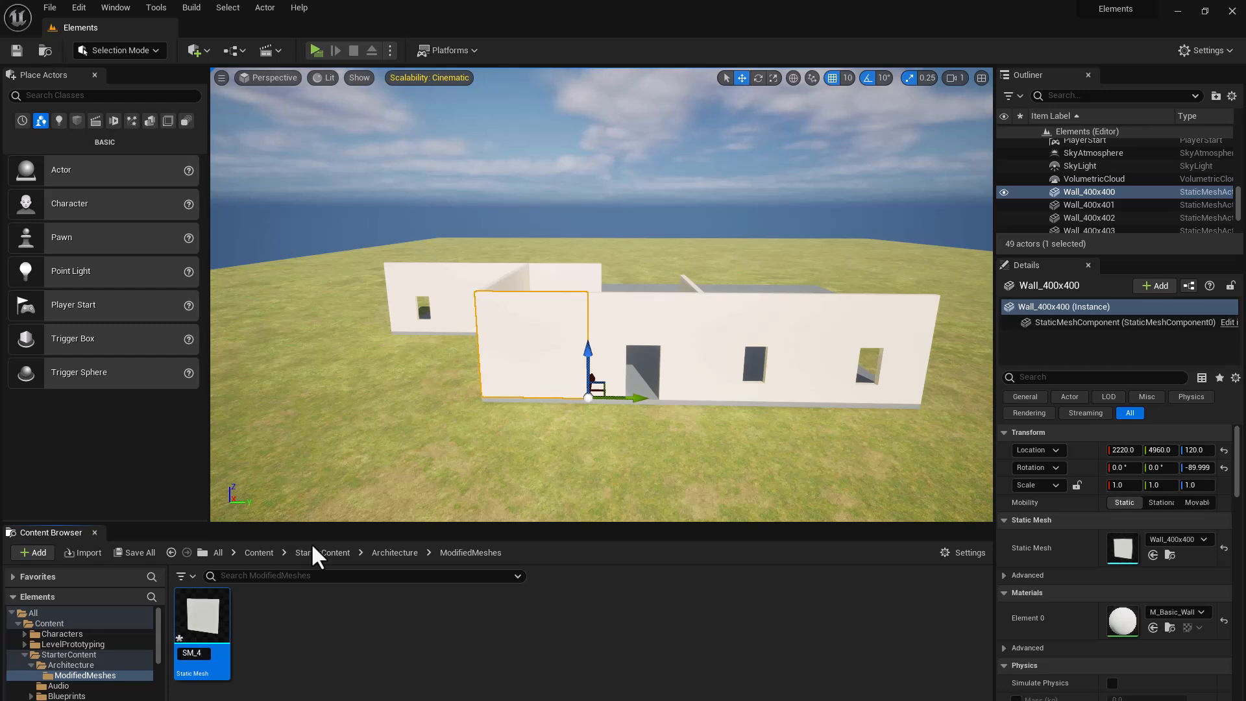
{"action": "type", "text": "00X"}
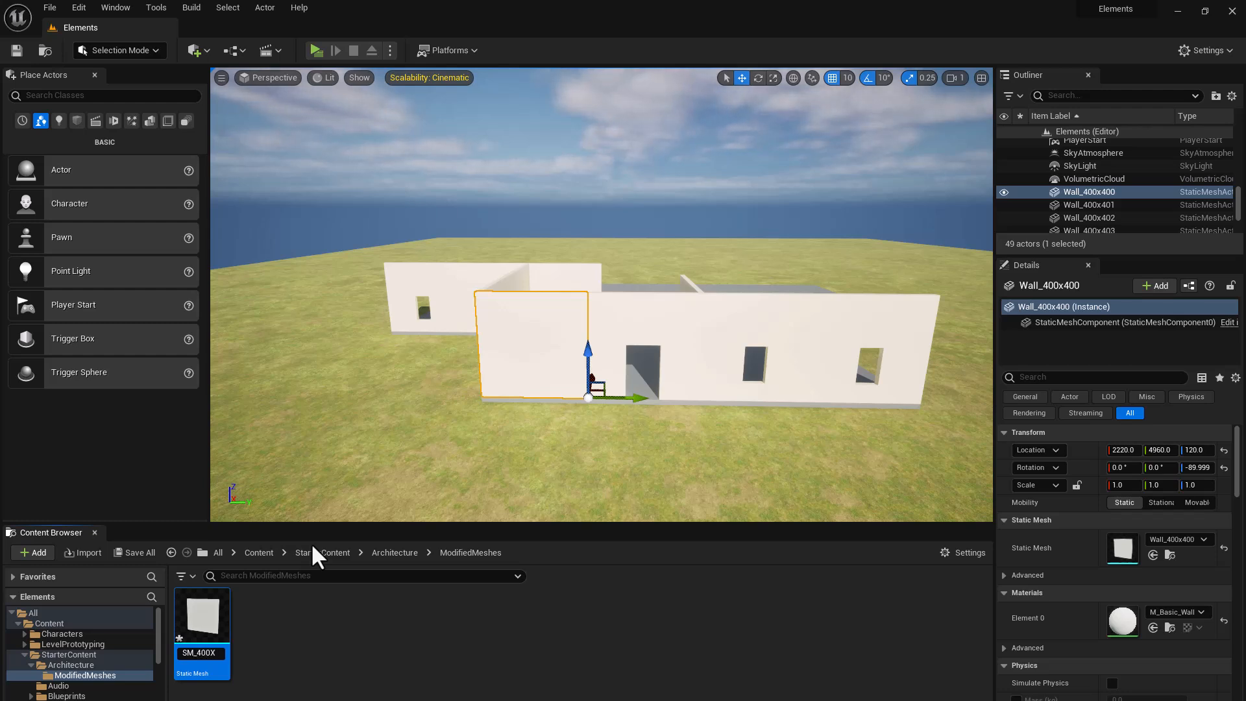
{"action": "type", "text": "400WallSe"}
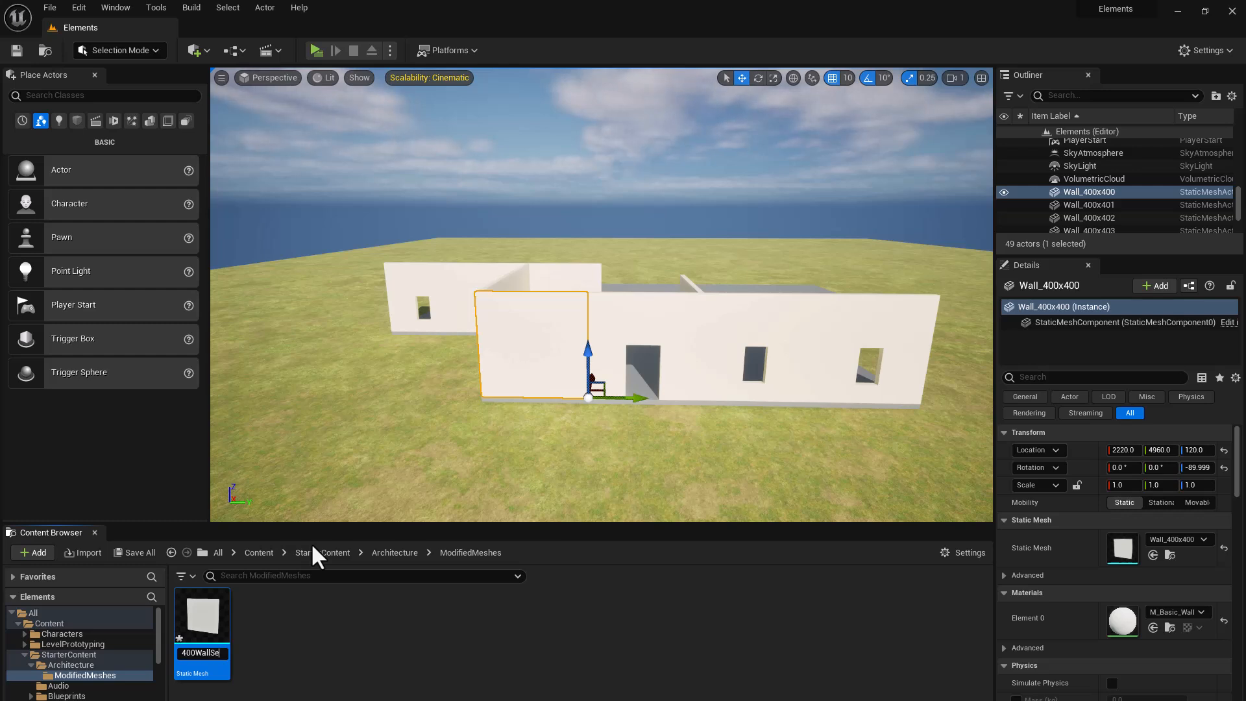
{"action": "type", "text": "gment"}
{"action": "key", "text": "Return"}
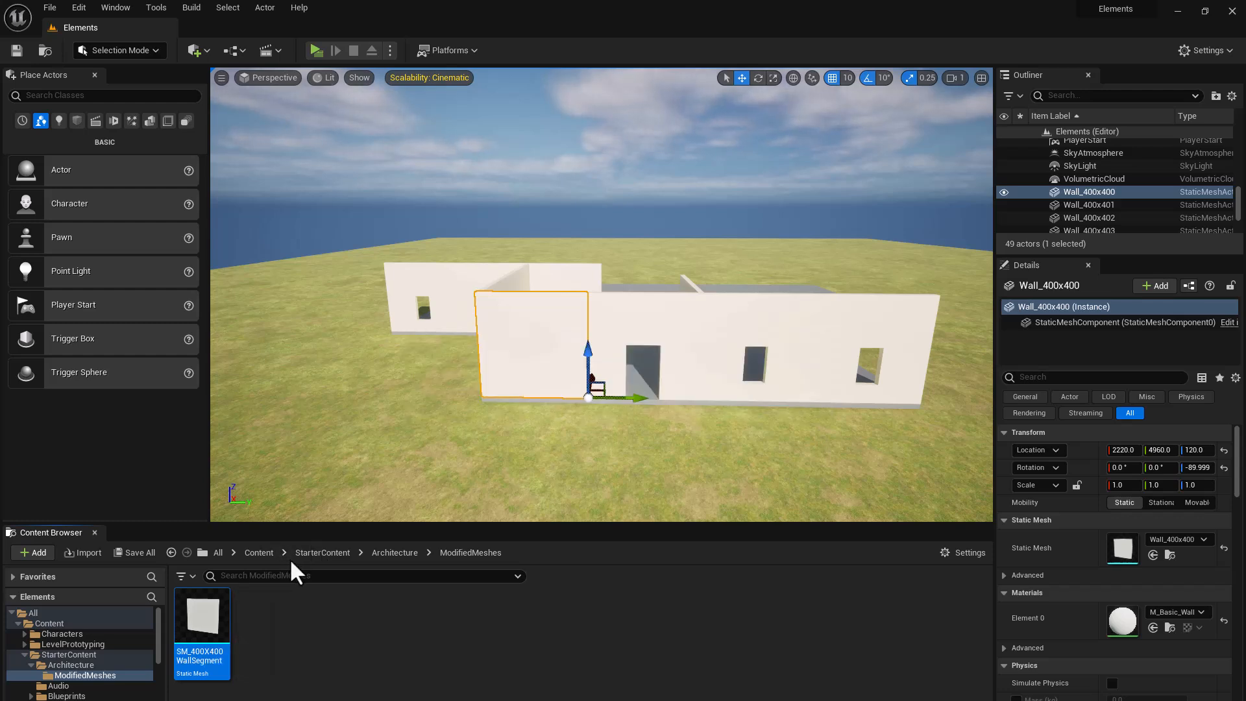
Place SM_400X400WallSegment on the grass beside the house and raise it to a Z location of 410.
{"action": "left_click_drag", "start_coordinate": [202, 617], "coordinate": [375, 514]}
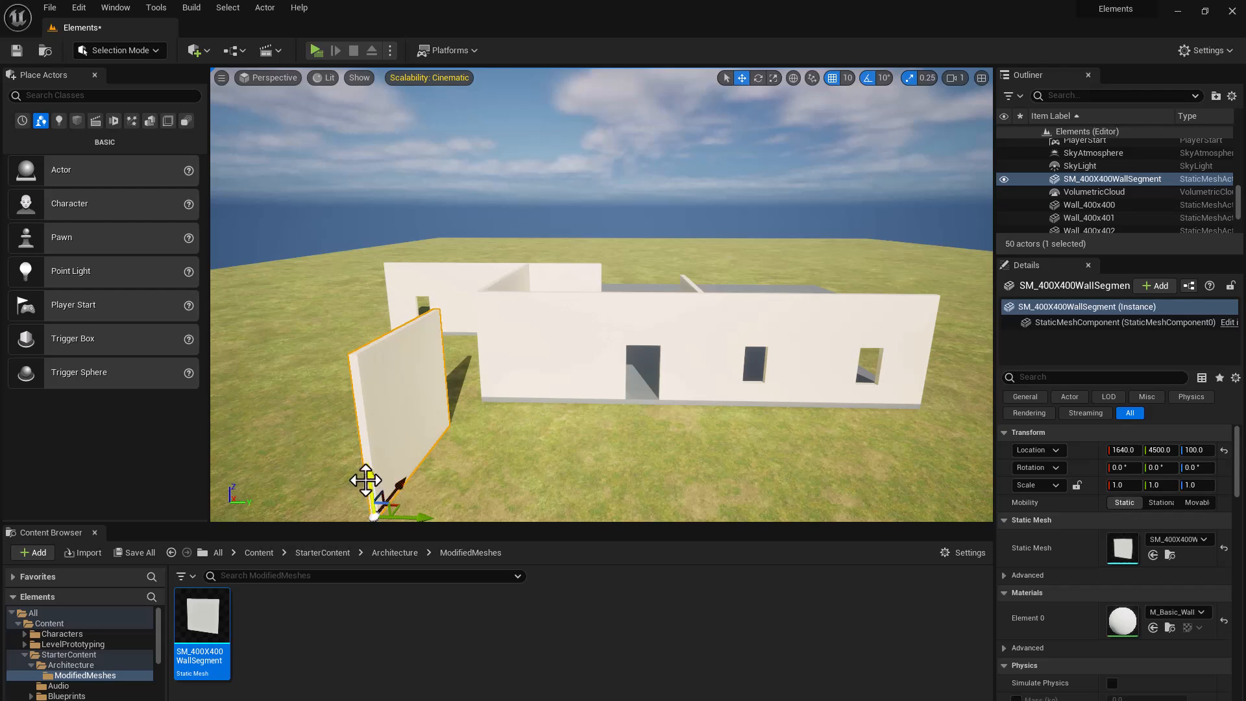
{"action": "left_click_drag", "start_coordinate": [368, 478], "coordinate": [831, 415]}
{"action": "scroll", "coordinate": [539, 325], "scroll_direction": "up", "scroll_amount": 3}
{"action": "scroll", "coordinate": [649, 292], "scroll_direction": "up", "scroll_amount": 3}
{"action": "mouse_move", "coordinate": [602, 295]}
{"action": "right_mouse_down"}
{"action": "mouse_move", "coordinate": [602, 279]}
{"action": "mouse_move", "coordinate": [602, 309]}
{"action": "mouse_move", "coordinate": [613, 286]}
{"action": "mouse_move", "coordinate": [578, 269]}
{"action": "mouse_move", "coordinate": [601, 250]}
{"action": "mouse_move", "coordinate": [597, 318]}
{"action": "right_mouse_up"}
{"action": "key", "text": "s"}
{"action": "key", "text": "d"}
{"action": "key", "text": "w"}
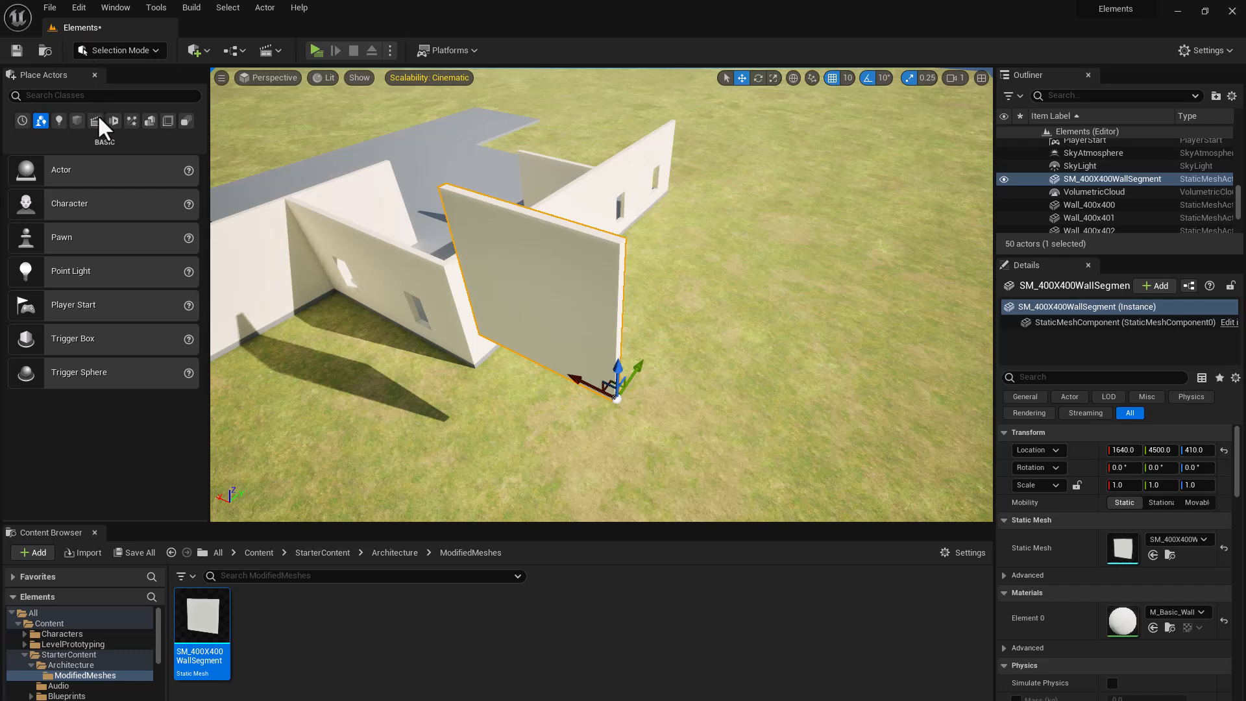
Switch the editor to Modeling mode and check the Modeling Tools Editor Mode plugin by searching the plugins for "modeling".
{"action": "left_click", "coordinate": [145, 54]}
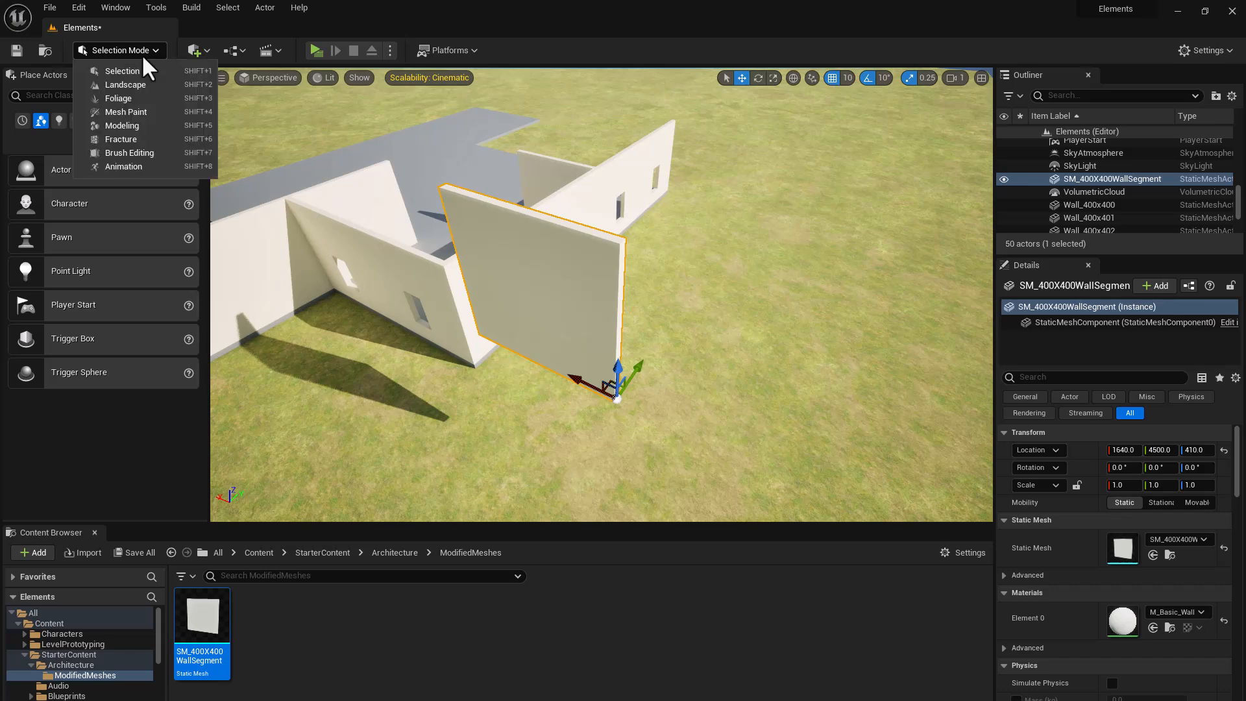
{"action": "left_click", "coordinate": [115, 125]}
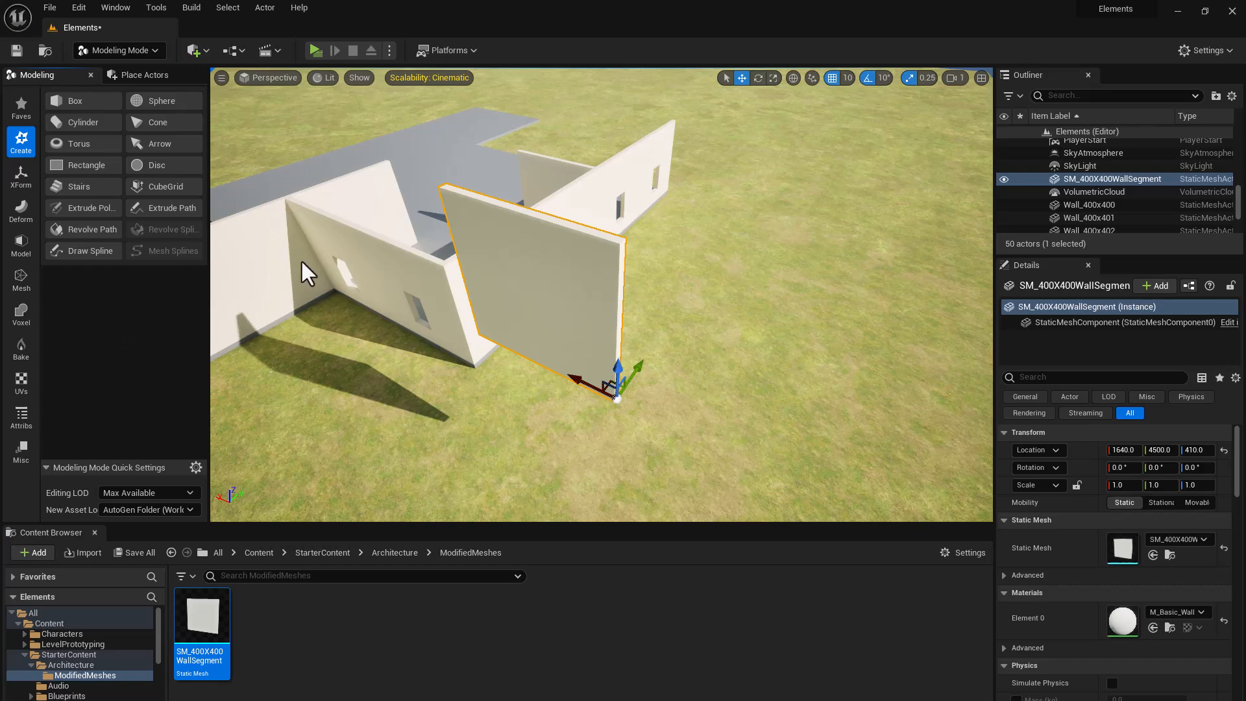
{"action": "left_click", "coordinate": [1199, 52]}
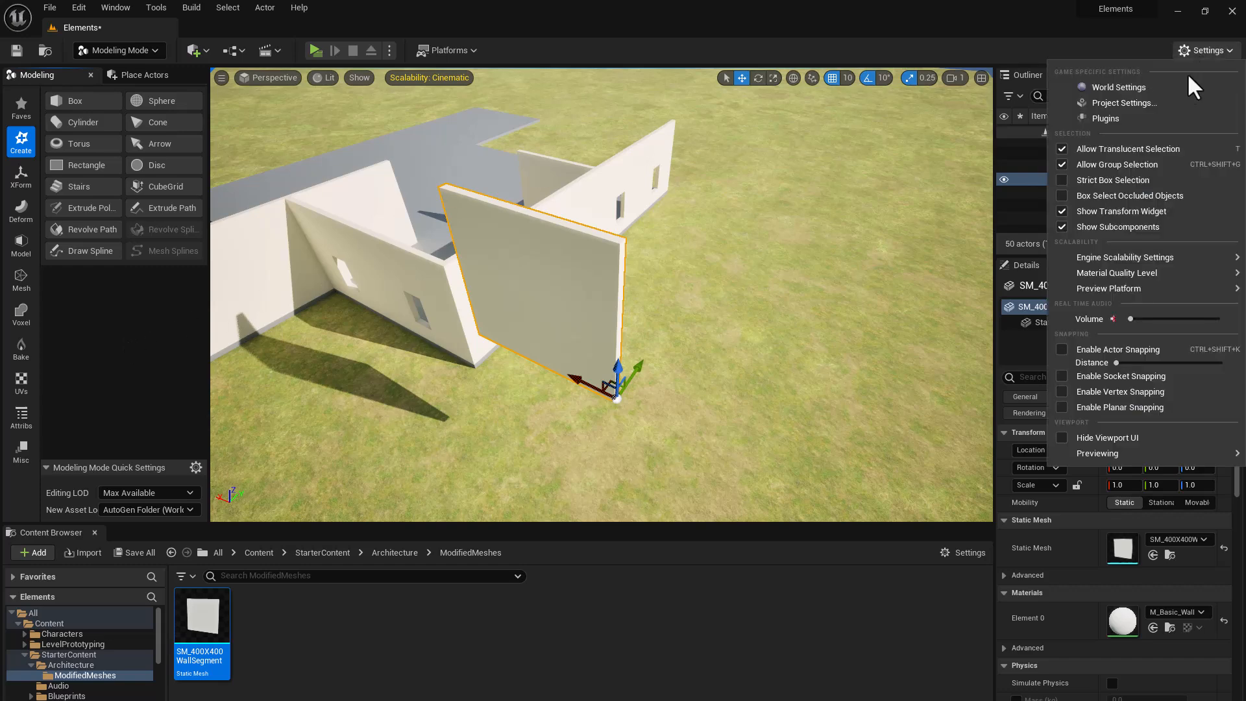
{"action": "left_click", "coordinate": [1127, 120]}
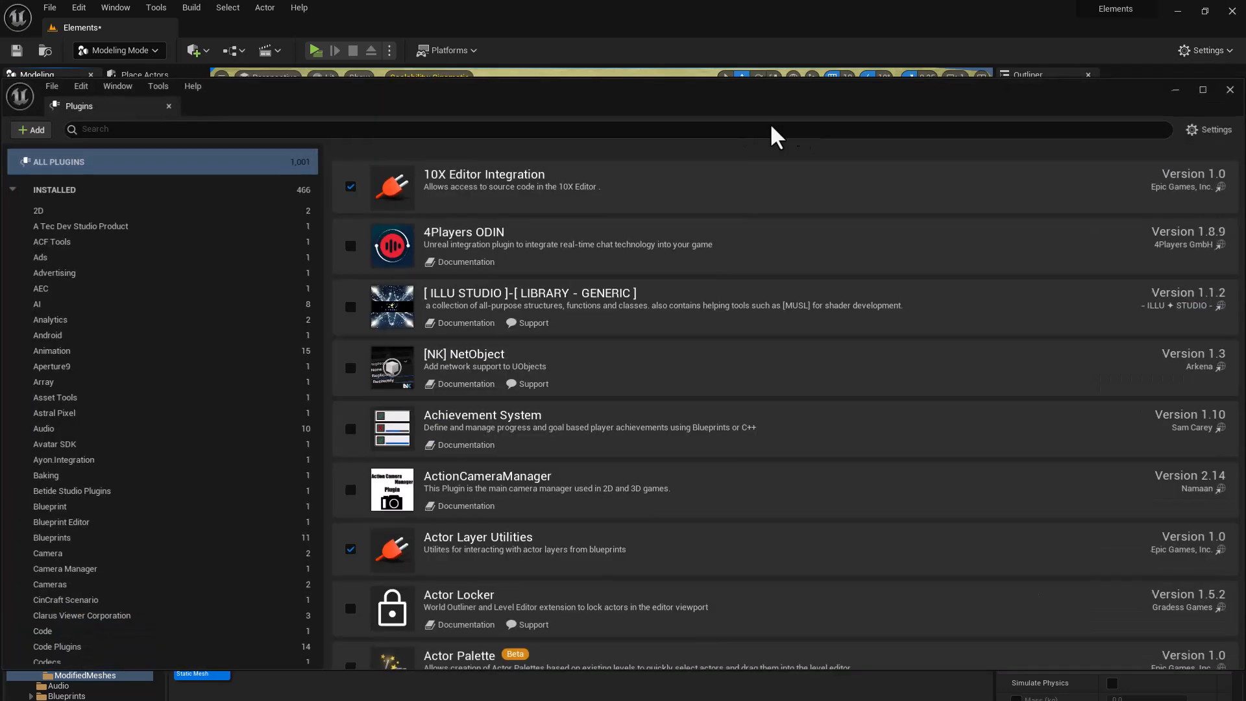
{"action": "left_click", "coordinate": [474, 129]}
{"action": "type", "text": "model"}
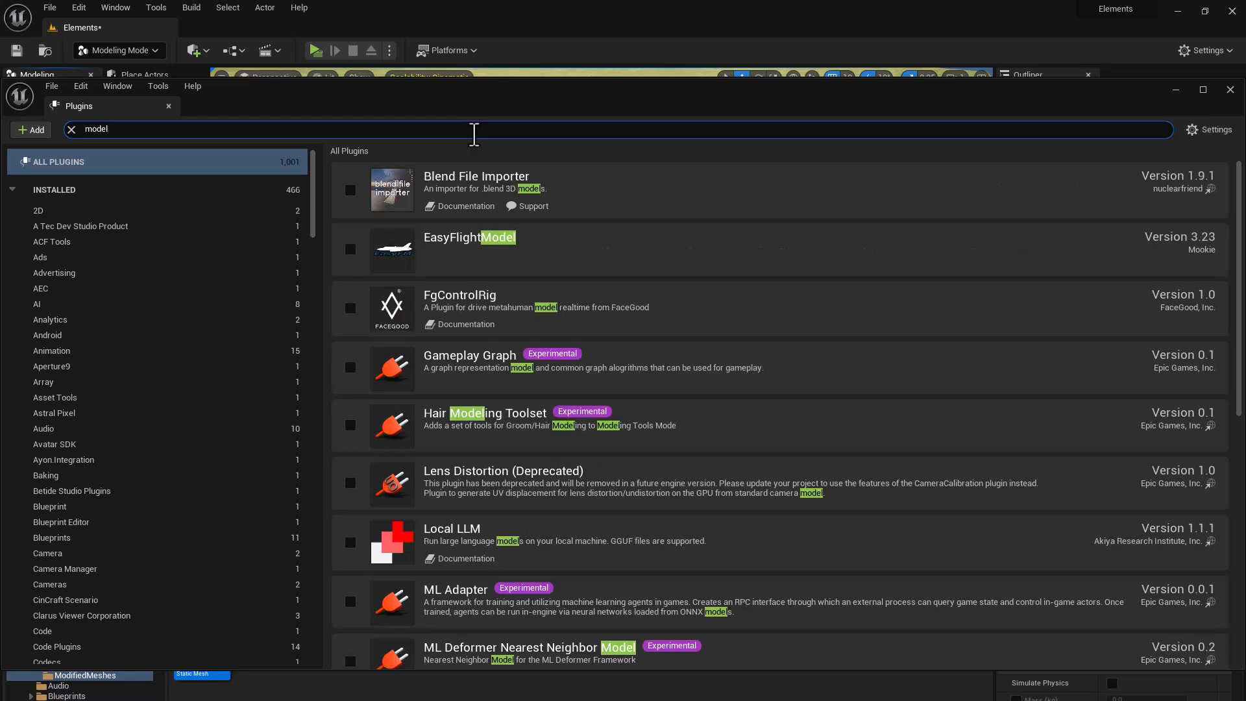
{"action": "type", "text": "ing"}
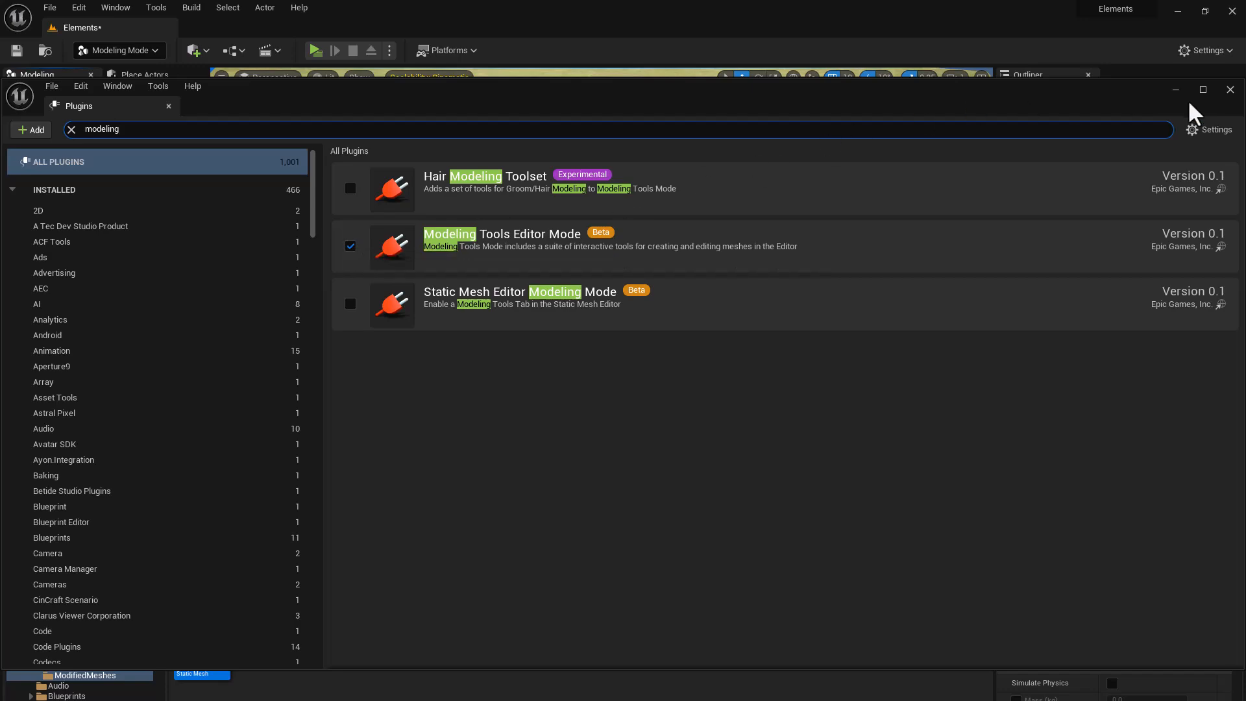
{"action": "left_click", "coordinate": [1230, 90]}
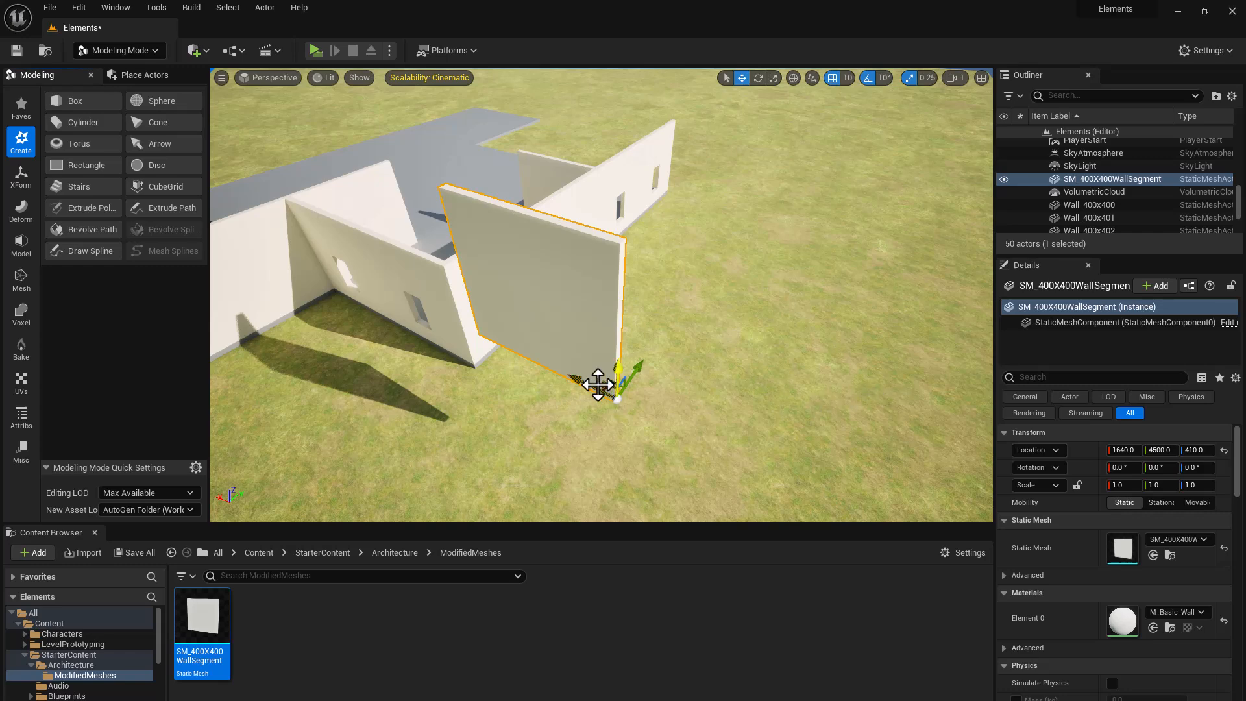
Move the new wall segment away from the house along X to a location of 1430.
{"action": "left_click_drag", "start_coordinate": [577, 377], "coordinate": [653, 398]}
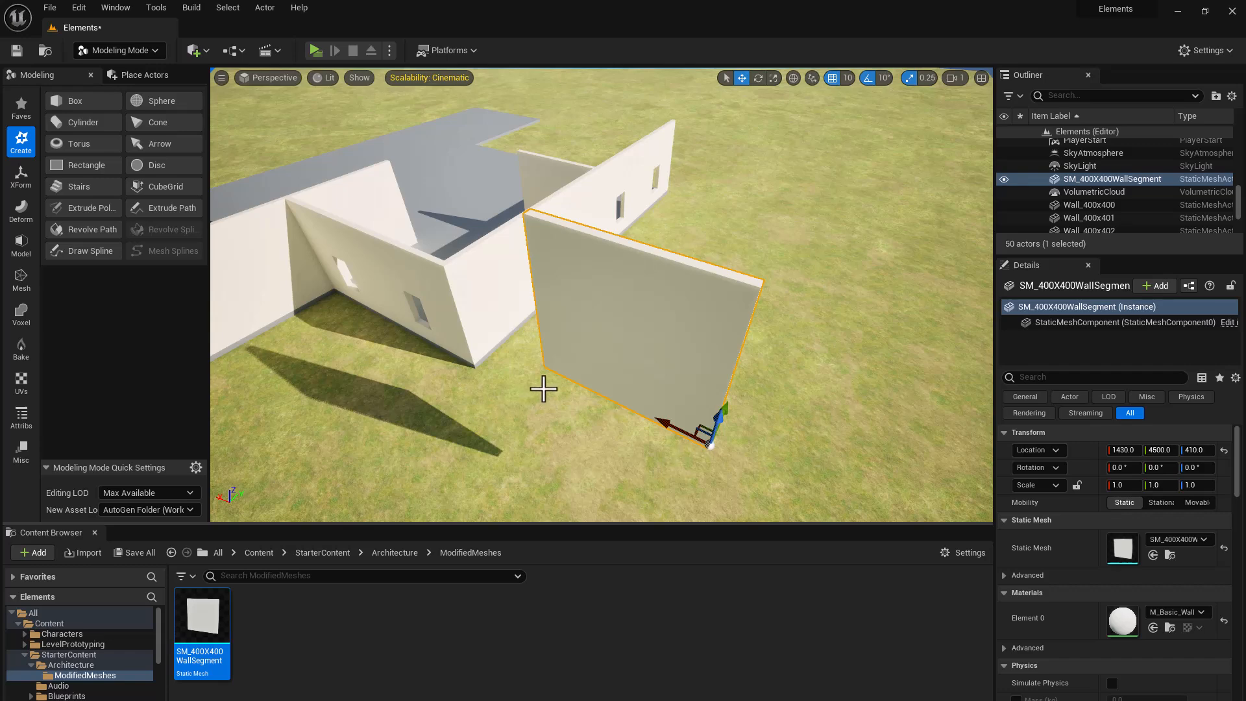
{"action": "mouse_move", "coordinate": [582, 371]}
{"action": "right_mouse_down"}
{"action": "mouse_move", "coordinate": [559, 326]}
{"action": "mouse_move", "coordinate": [575, 370]}
{"action": "right_mouse_up"}
{"action": "key", "text": "q"}
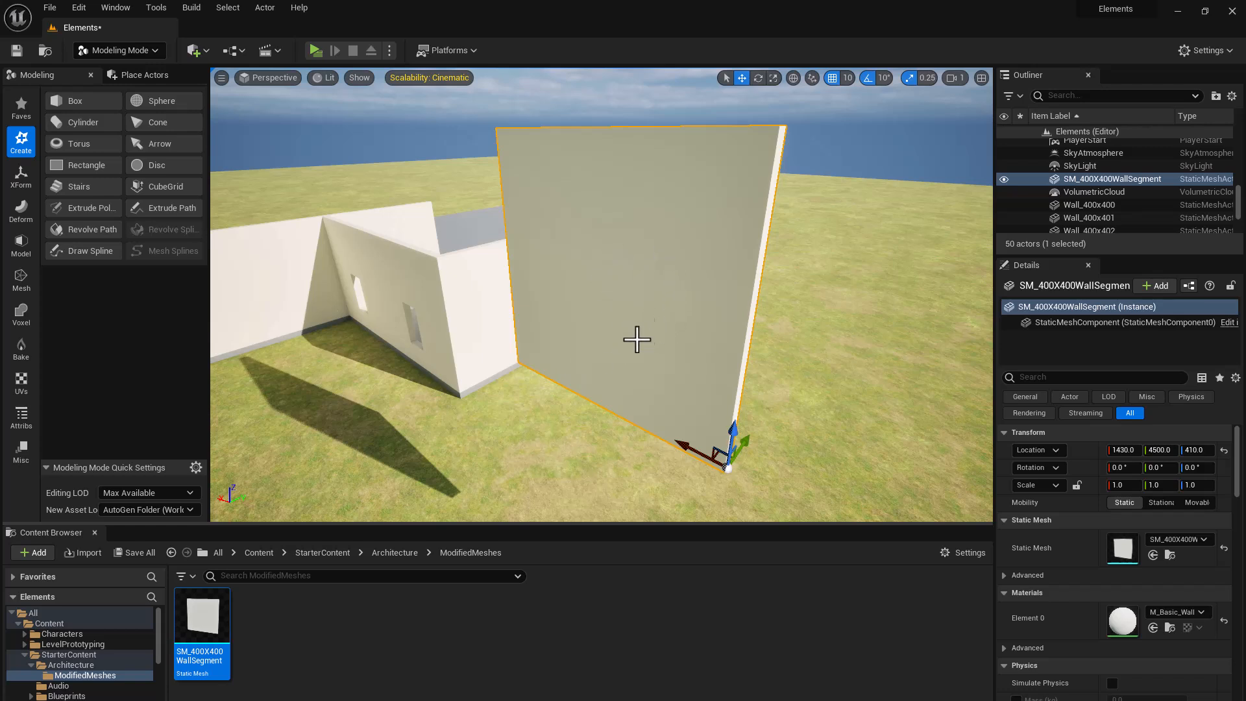
Start Edit Materials on the wall segment, set the selection mode to All Within Angle, and select the wall's large flat face.
{"action": "left_click", "coordinate": [19, 419]}
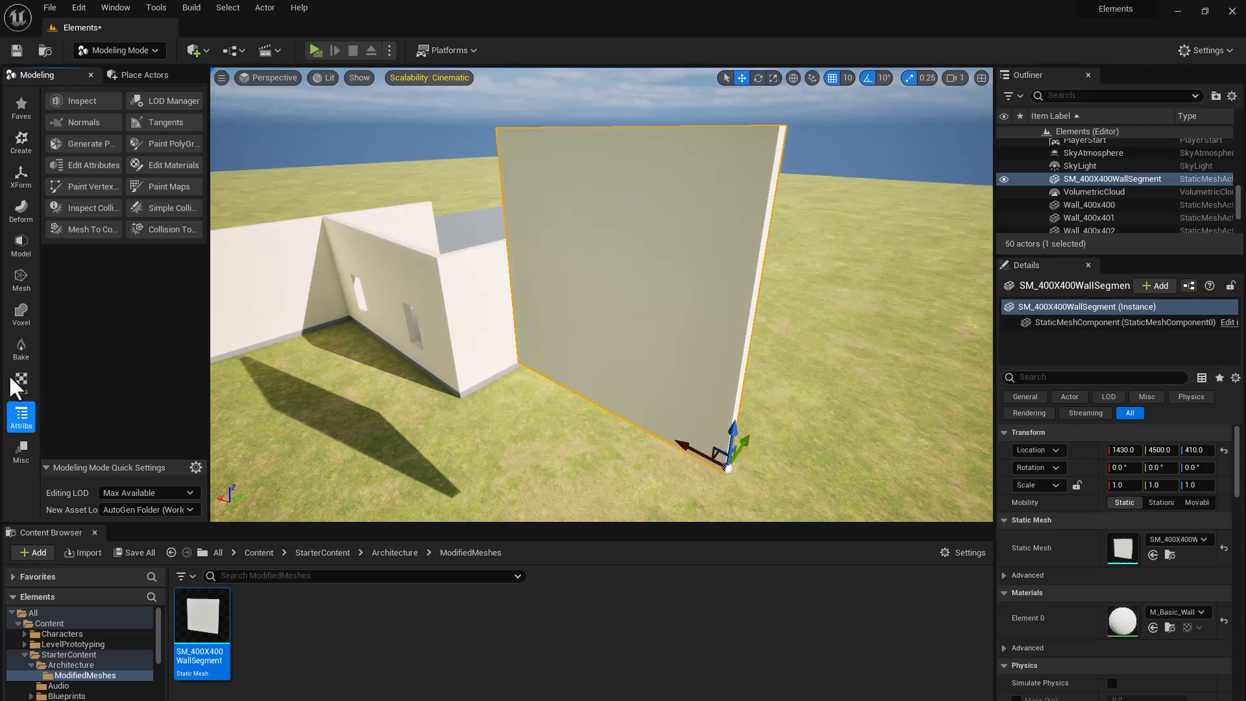
{"action": "left_click", "coordinate": [183, 166]}
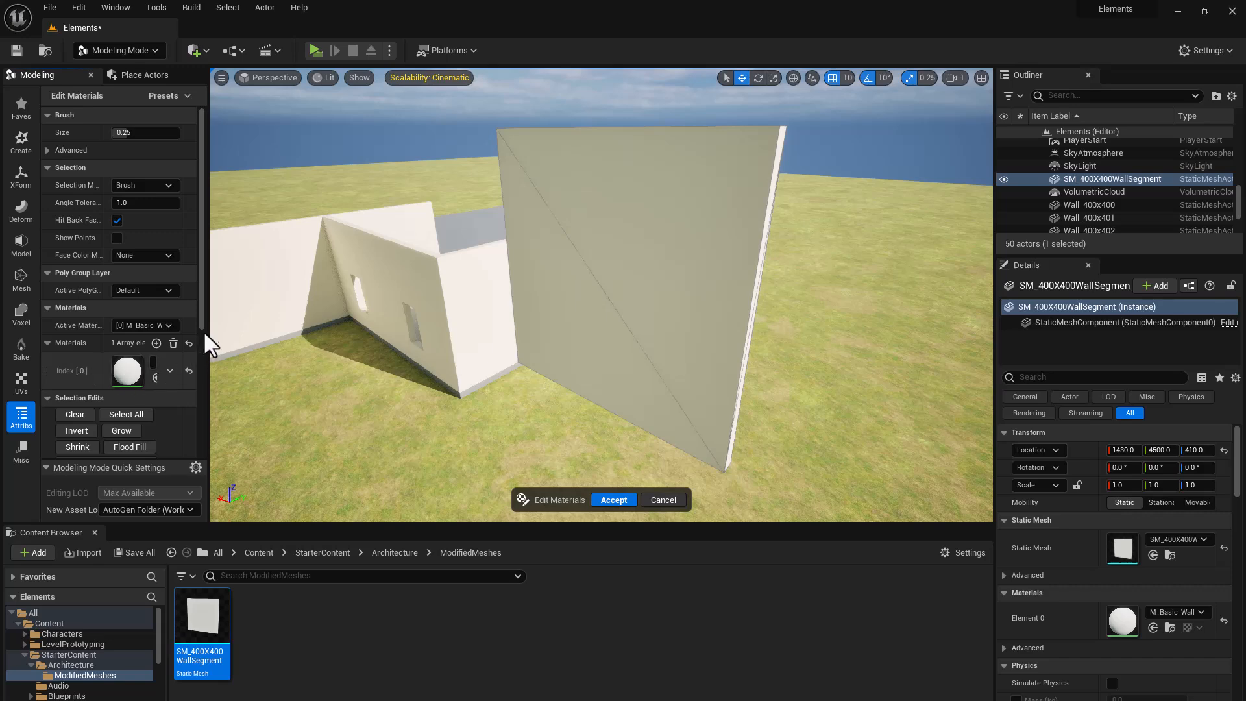
{"action": "left_click_drag", "start_coordinate": [254, 329], "coordinate": [286, 328]}
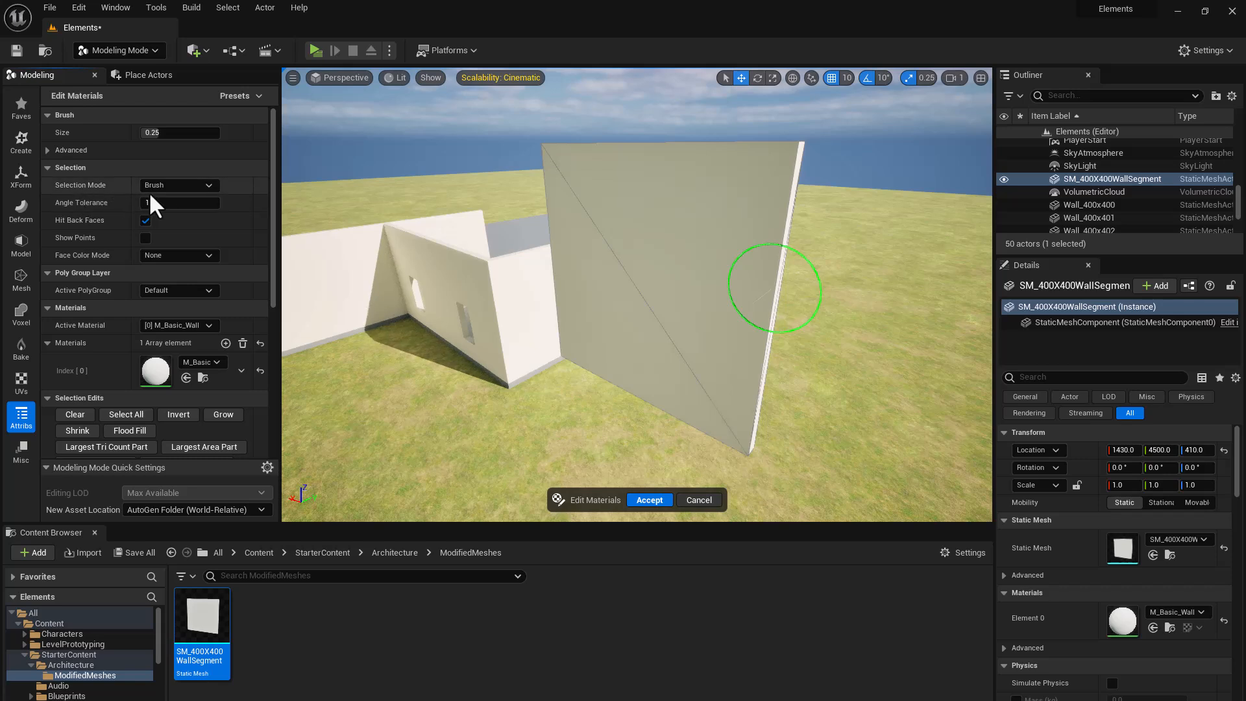
{"action": "left_click", "coordinate": [175, 190]}
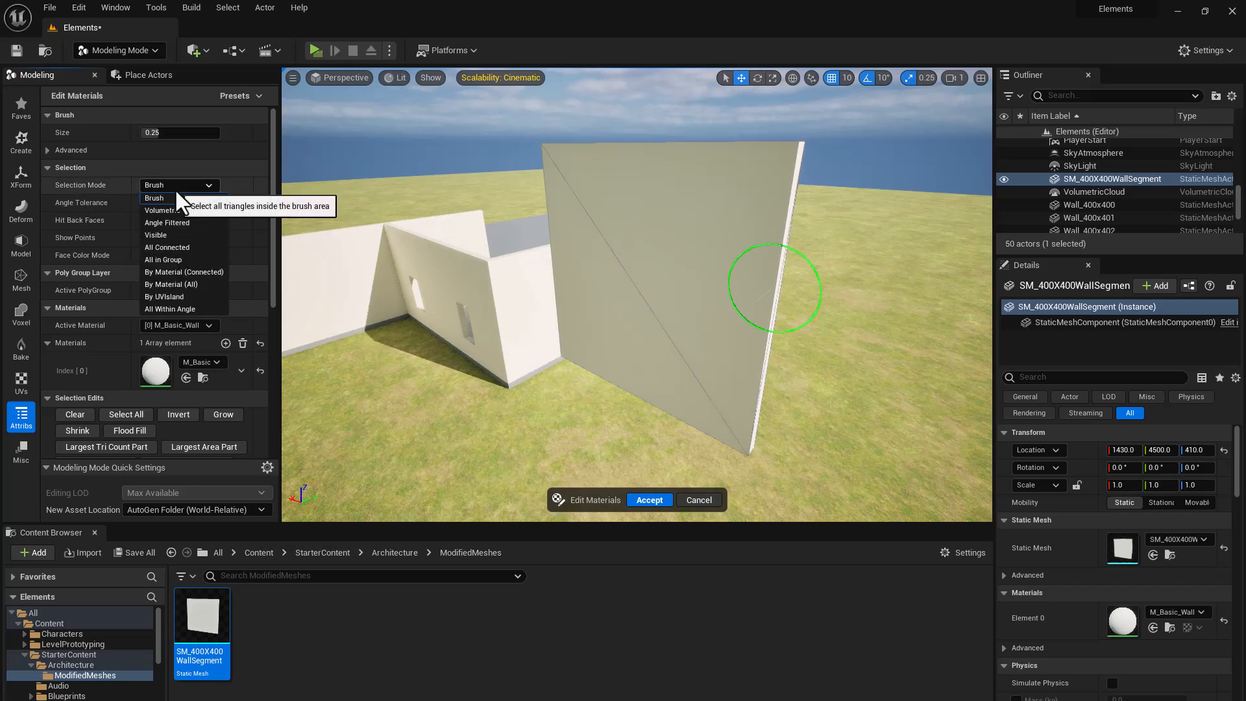
{"action": "left_click", "coordinate": [209, 306]}
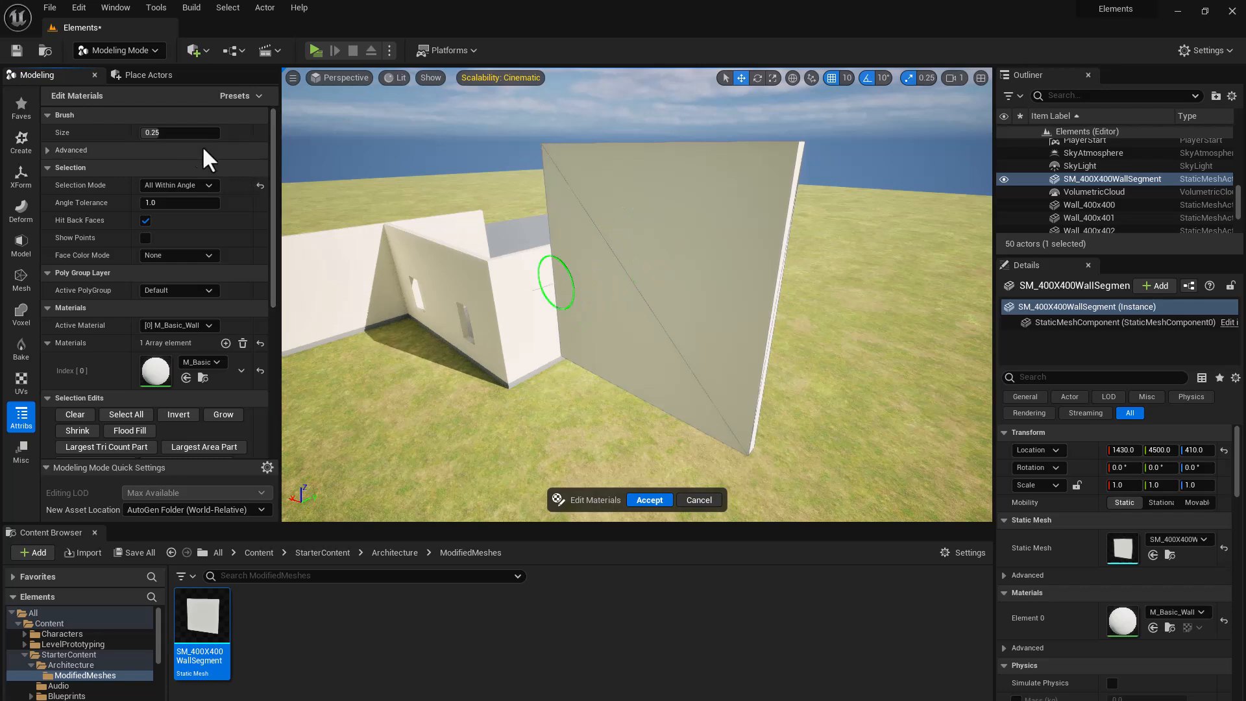
{"action": "left_click", "coordinate": [615, 234]}
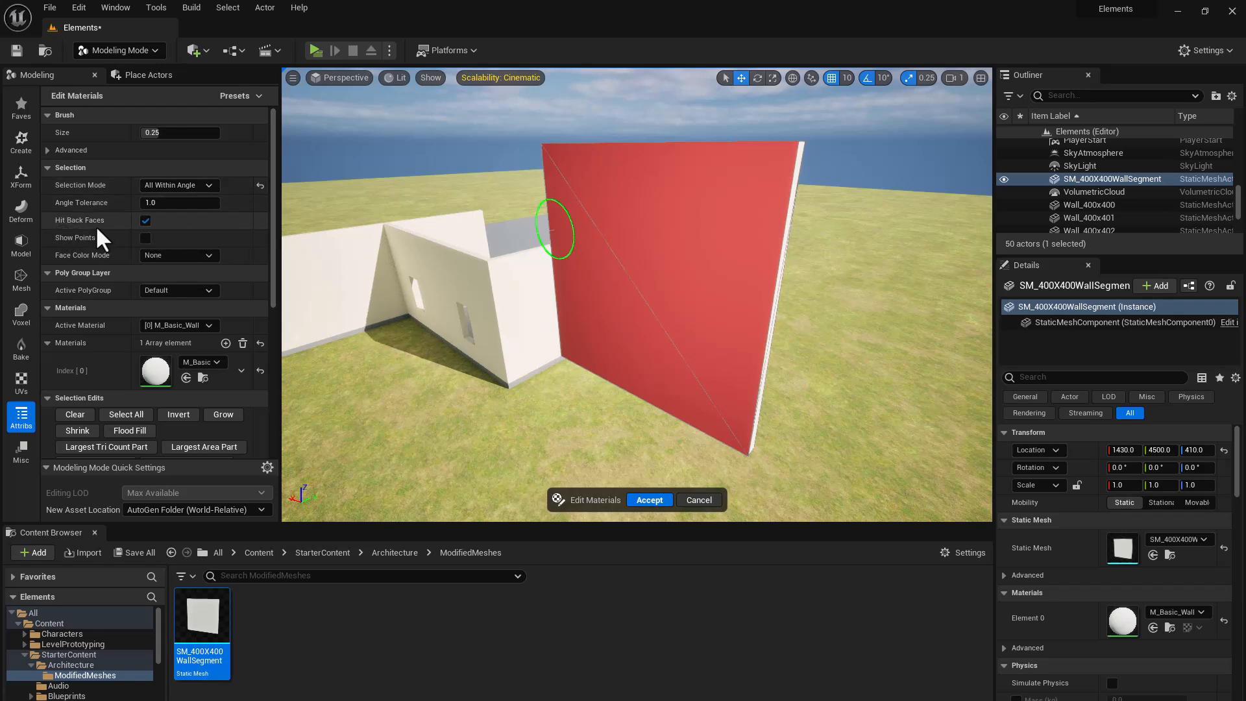
Turn off Hit Back Faces and add a second material slot to the wall segment.
{"action": "left_click", "coordinate": [145, 221]}
{"action": "left_click_drag", "start_coordinate": [272, 140], "coordinate": [271, 205]}
{"action": "scroll", "coordinate": [147, 203], "scroll_direction": "down", "scroll_amount": 2}
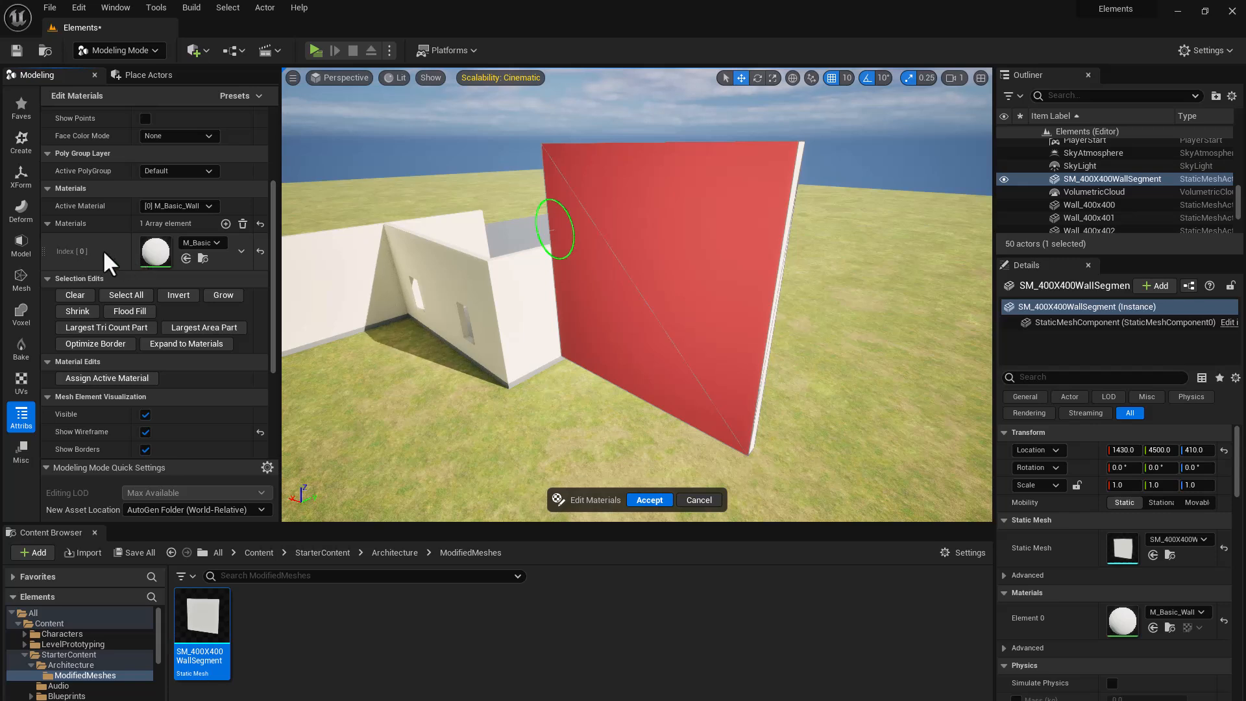
{"action": "left_click", "coordinate": [225, 224]}
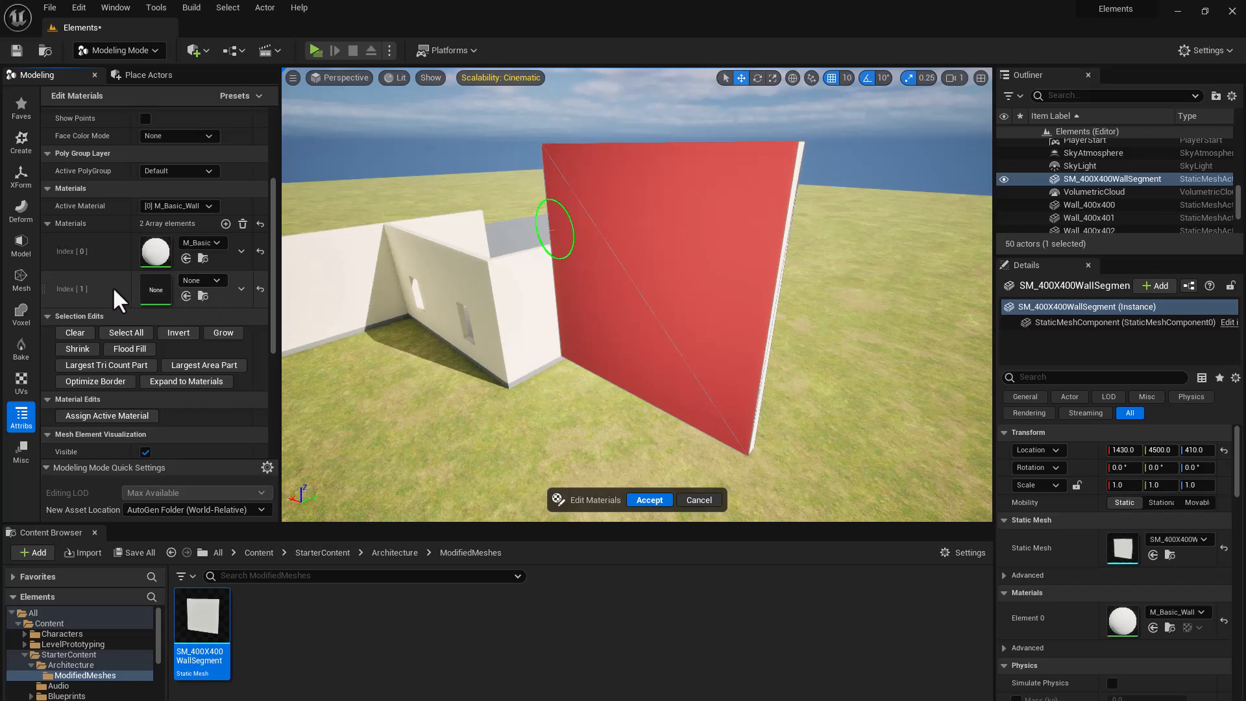
Make the second material slot active, set it to M_Basic_Floor, and assign it to the selected large wall face.
{"action": "left_click", "coordinate": [208, 203]}
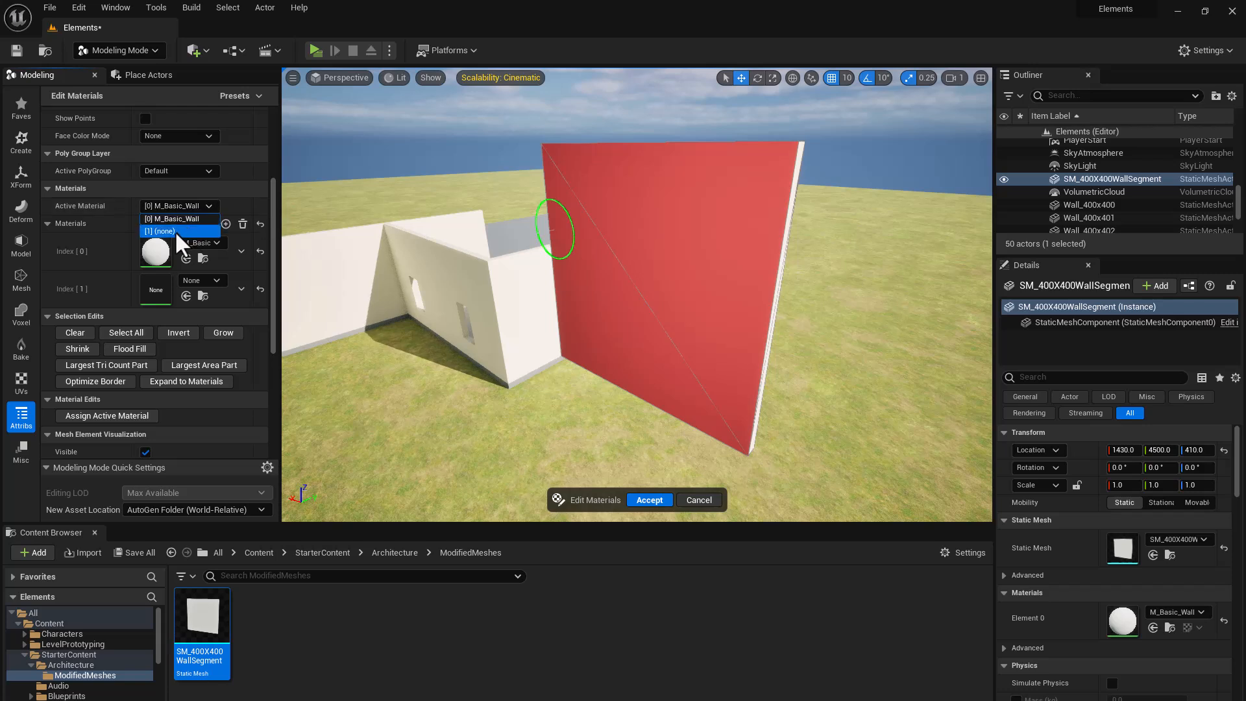
{"action": "left_click", "coordinate": [173, 231]}
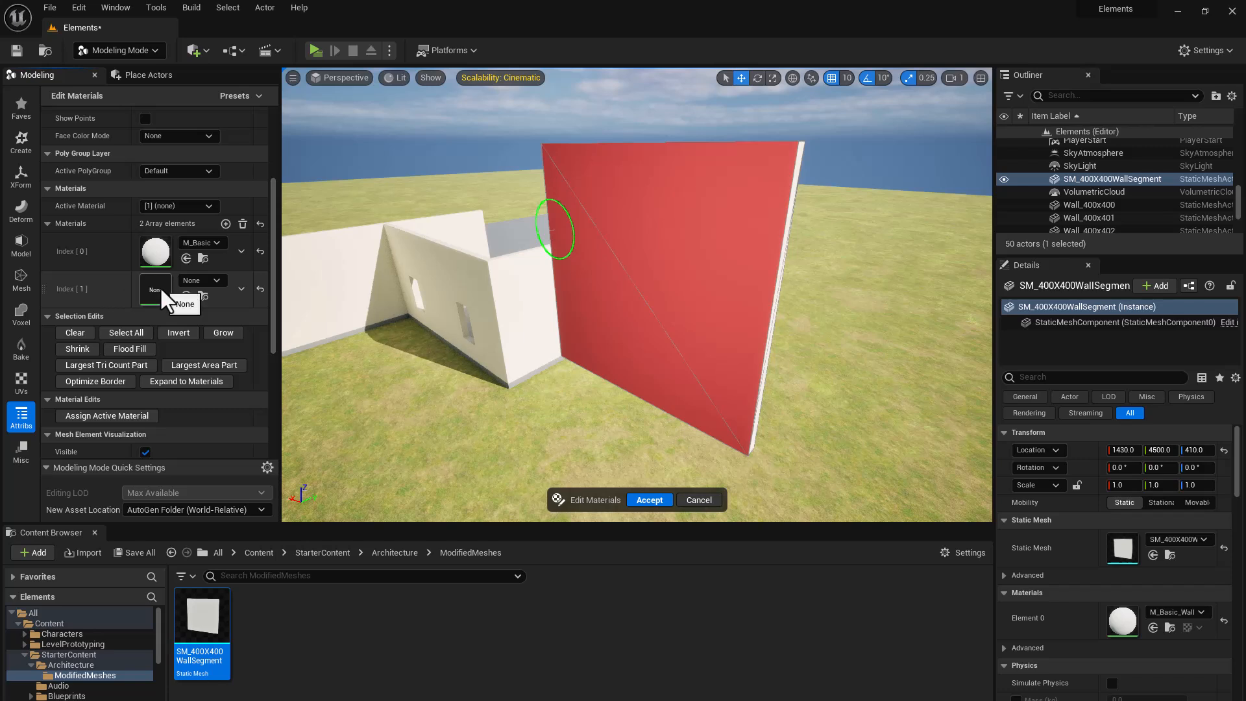
{"action": "left_click", "coordinate": [208, 280]}
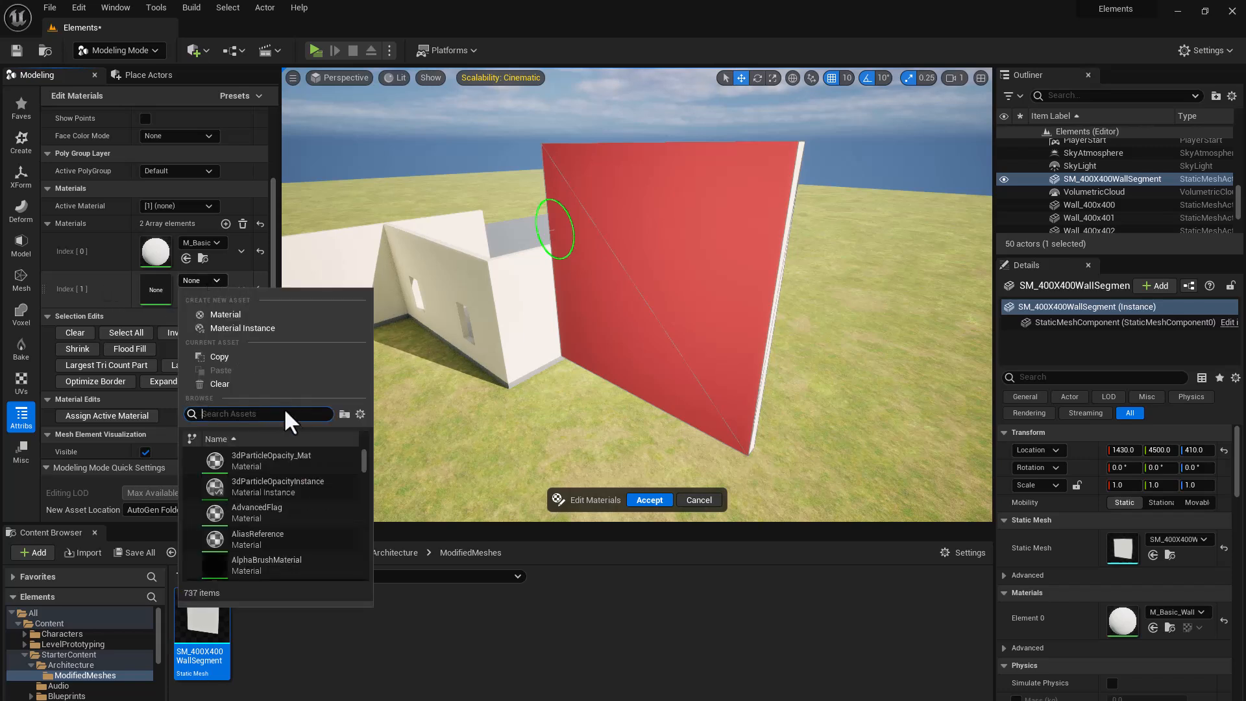
{"action": "type", "text": "M_"}
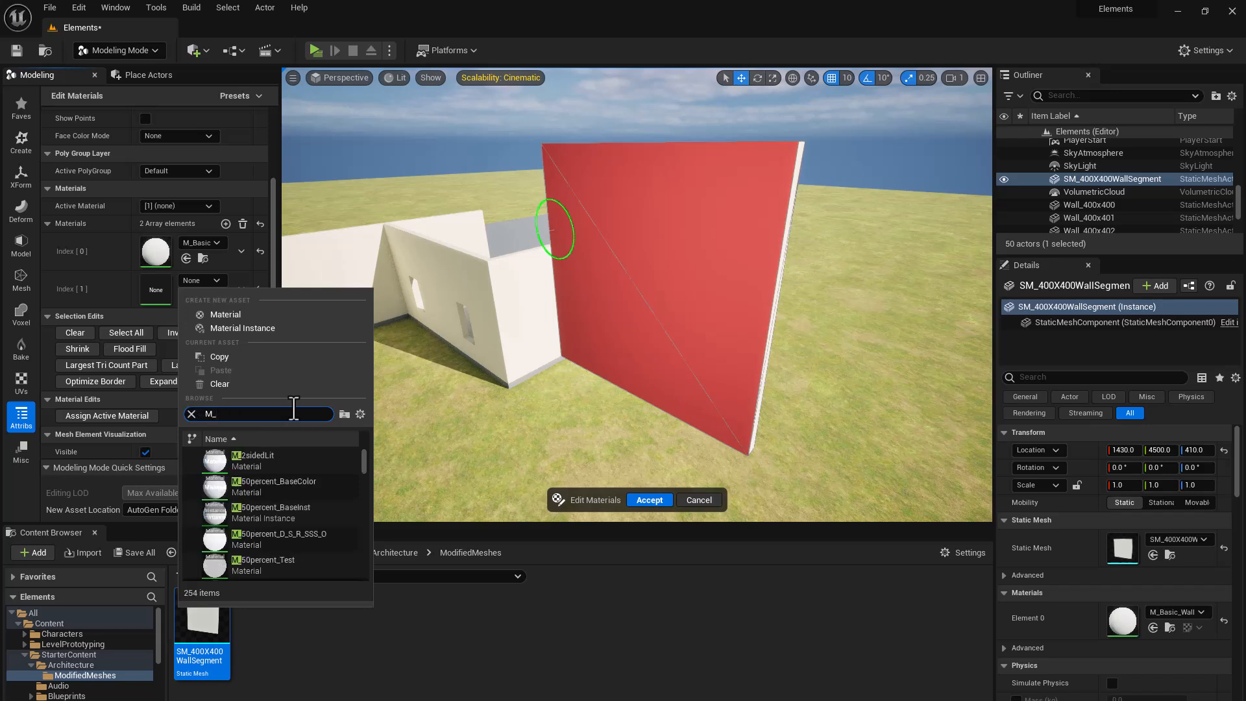
{"action": "type", "text": "basic"}
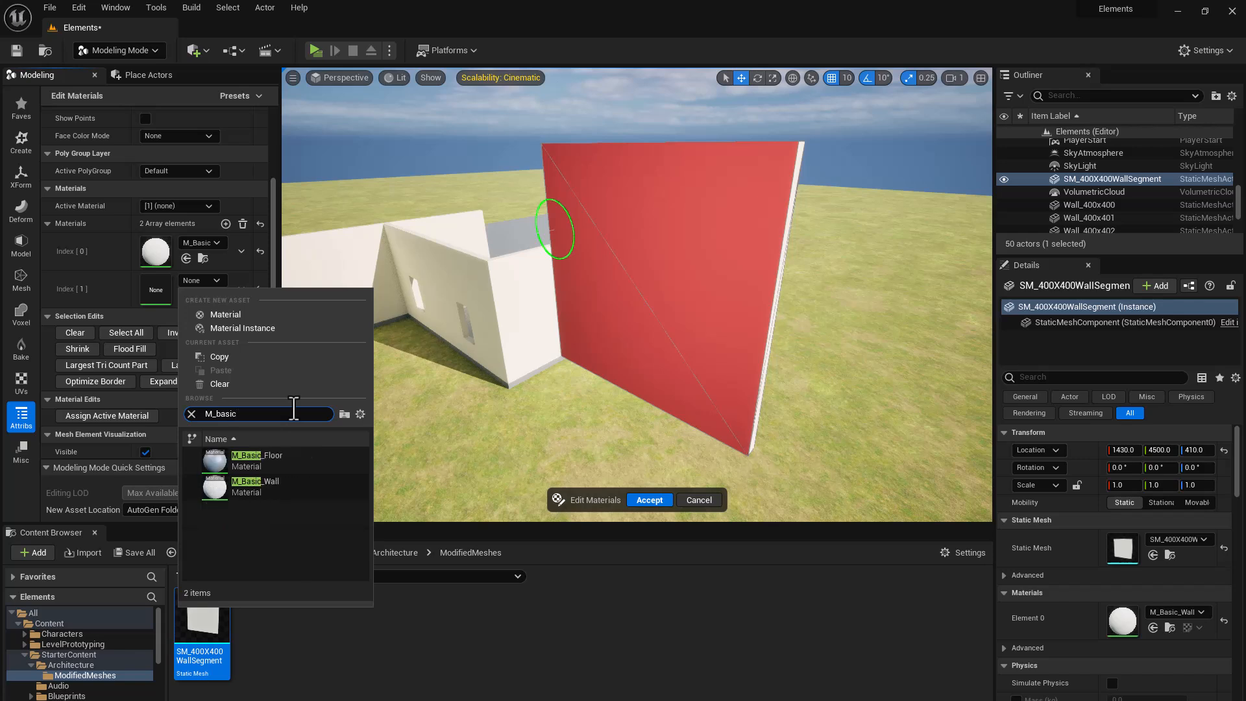
{"action": "left_click", "coordinate": [285, 457]}
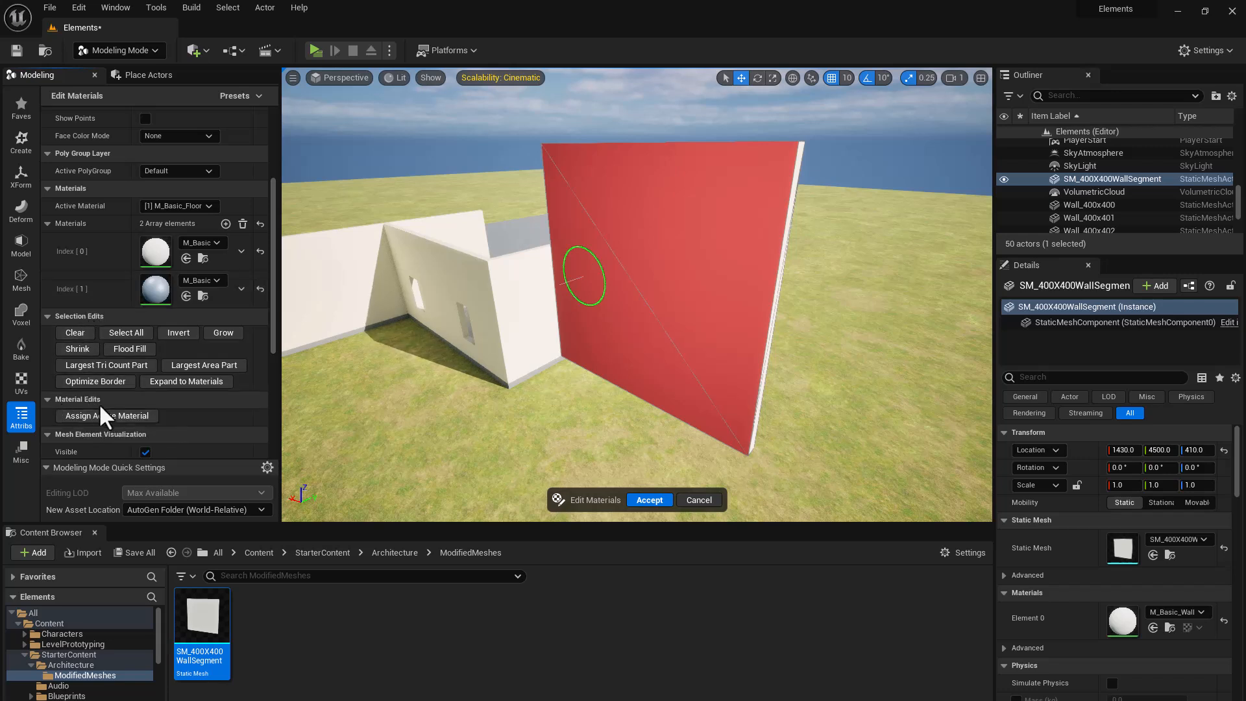
{"action": "left_click", "coordinate": [137, 418]}
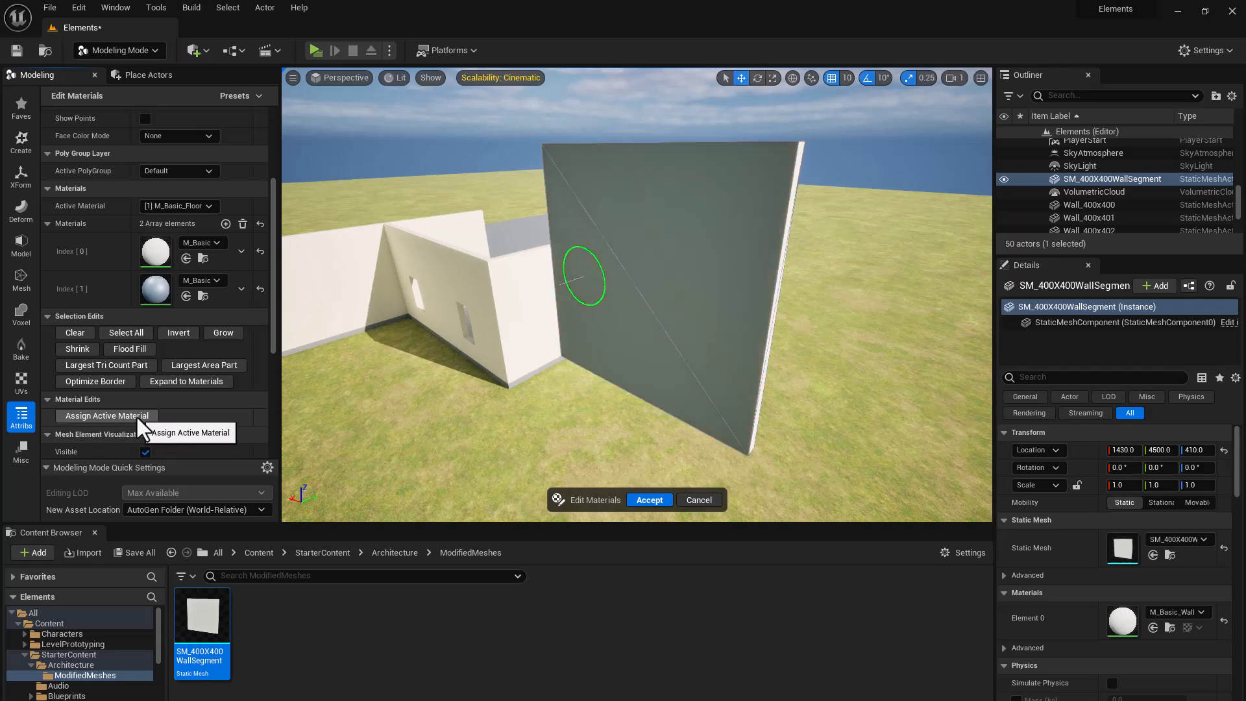
Select the wall segment's narrow edge faces and add a third material slot as the active material.
{"action": "right_click_drag", "start_coordinate": [637, 292], "coordinate": [524, 305]}
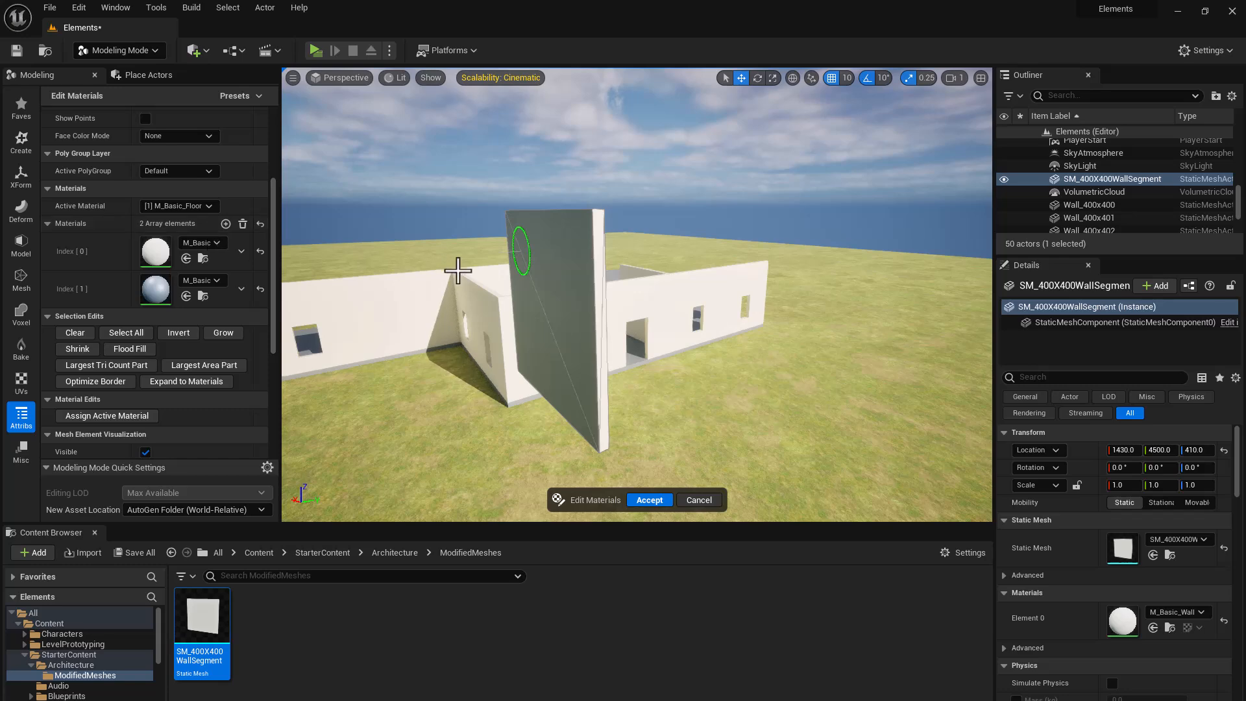
{"action": "right_click_drag", "start_coordinate": [554, 354], "coordinate": [651, 265]}
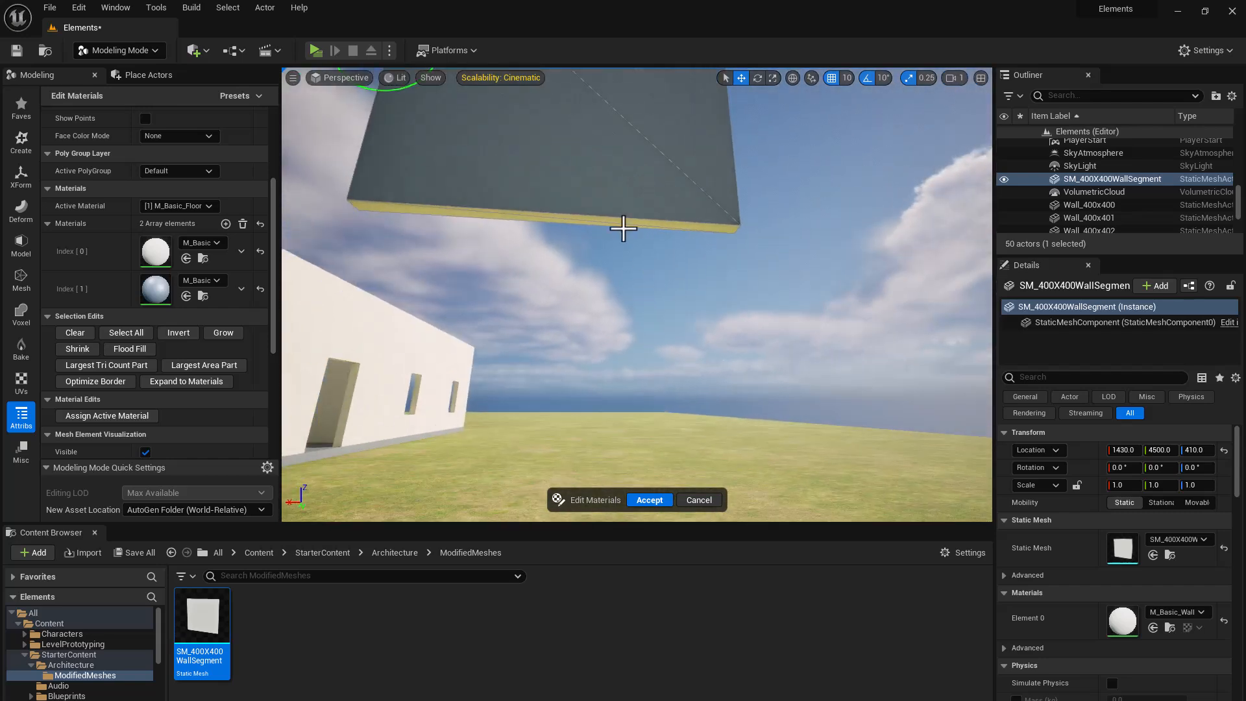
{"action": "right_click_drag", "start_coordinate": [619, 224], "coordinate": [733, 436]}
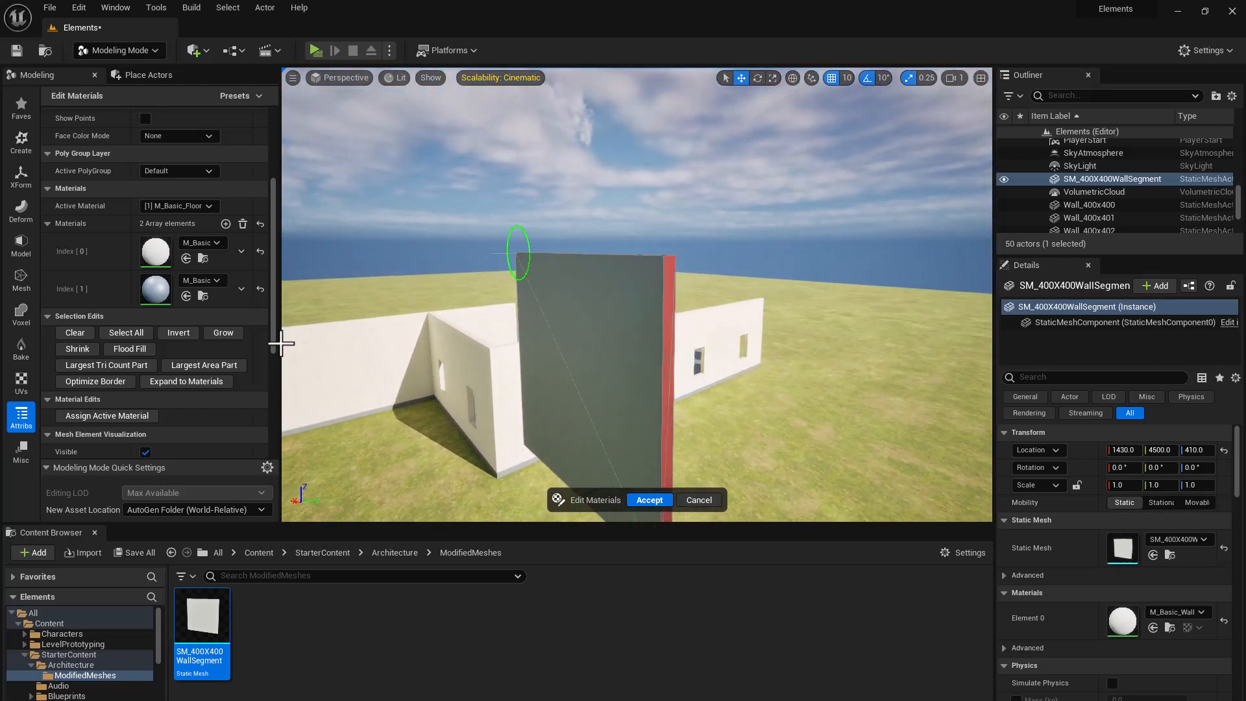
{"action": "left_click", "coordinate": [225, 223]}
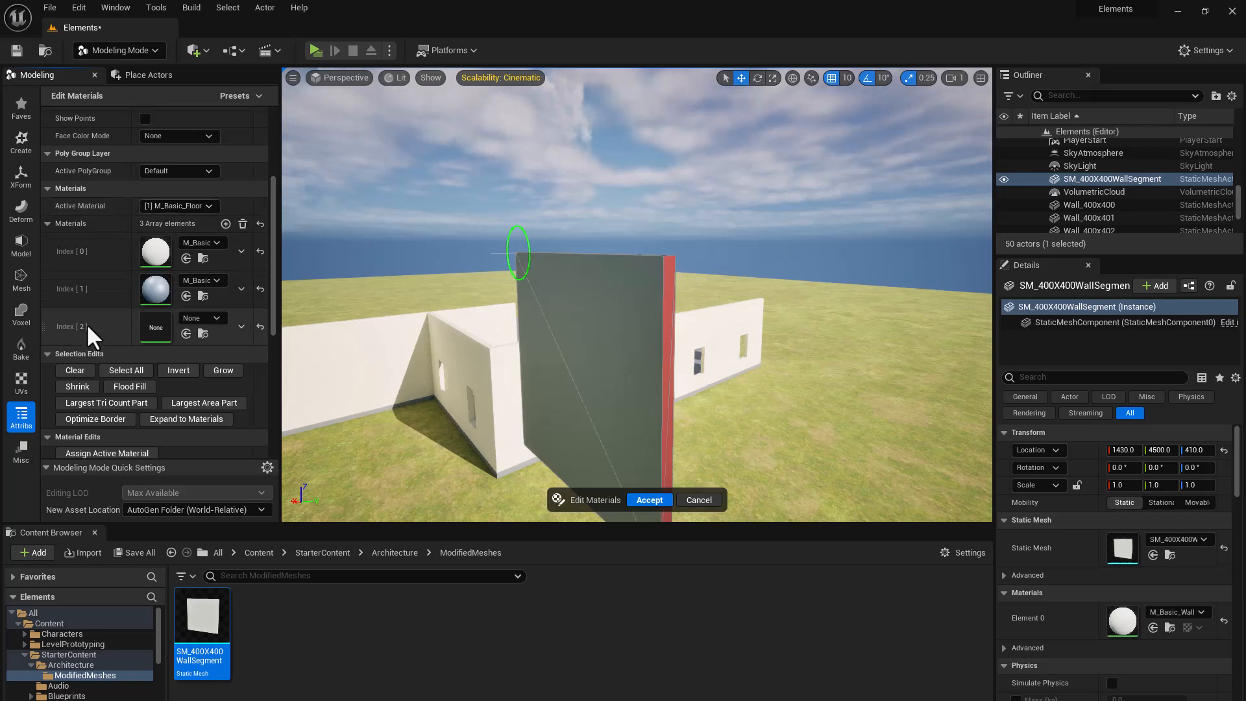
{"action": "left_click", "coordinate": [197, 206]}
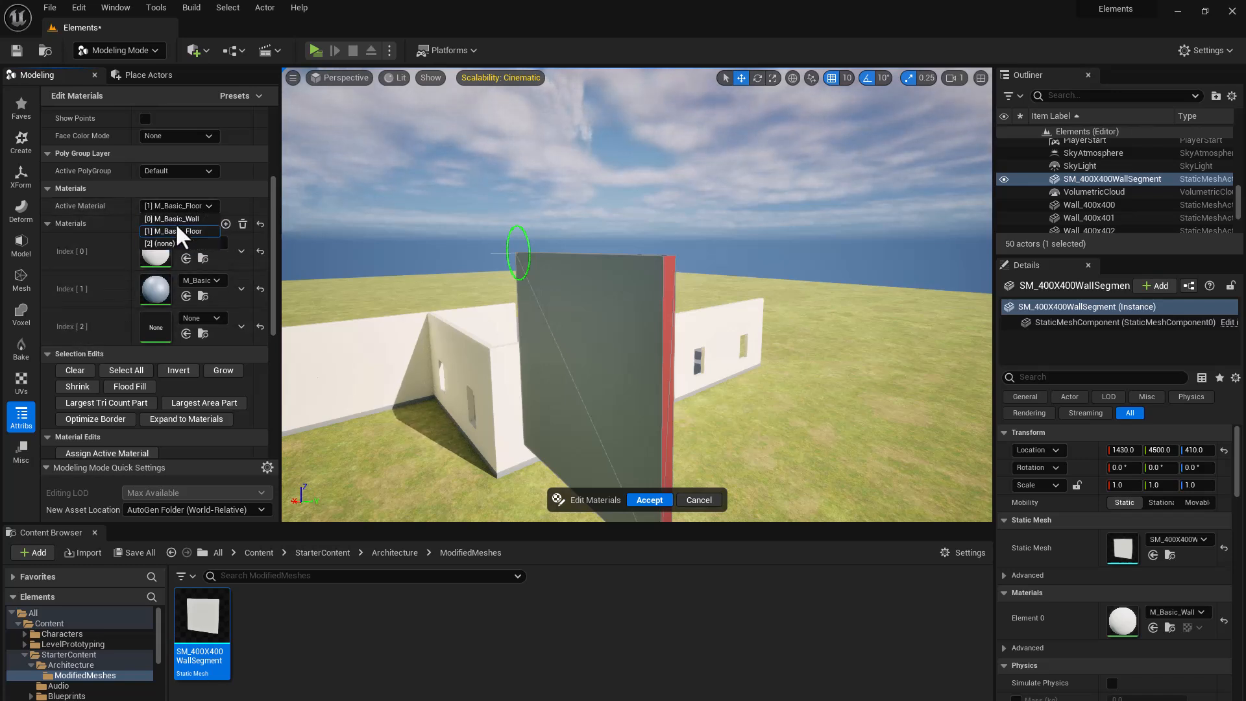
{"action": "left_click", "coordinate": [162, 242]}
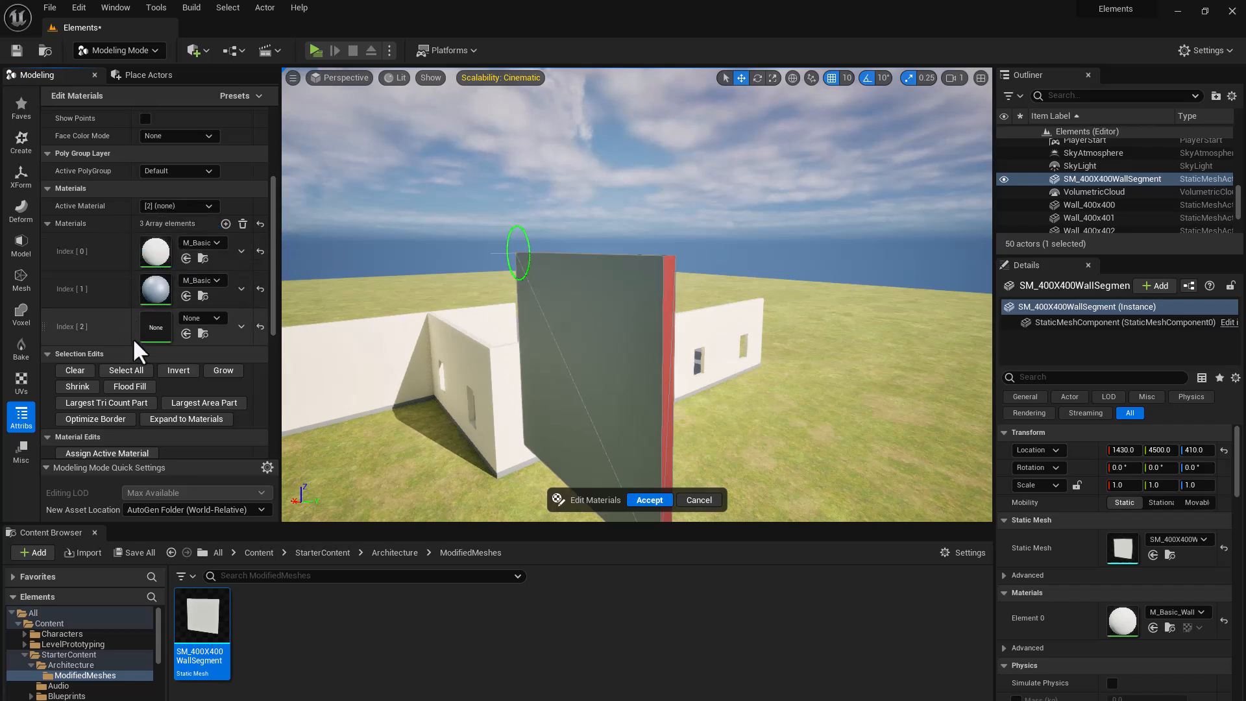
Search the materials for "grid" and set the third slot to M_PrototypeGrid.
{"action": "left_click", "coordinate": [206, 317]}
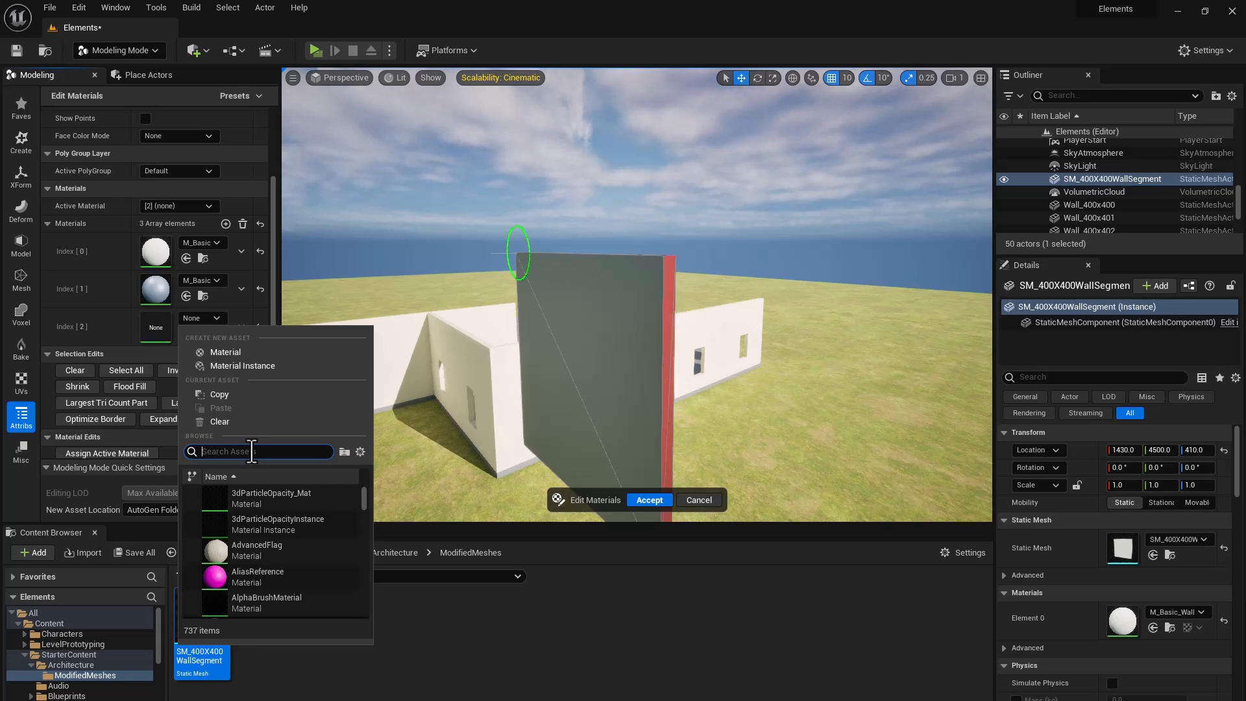
{"action": "type", "text": "grid"}
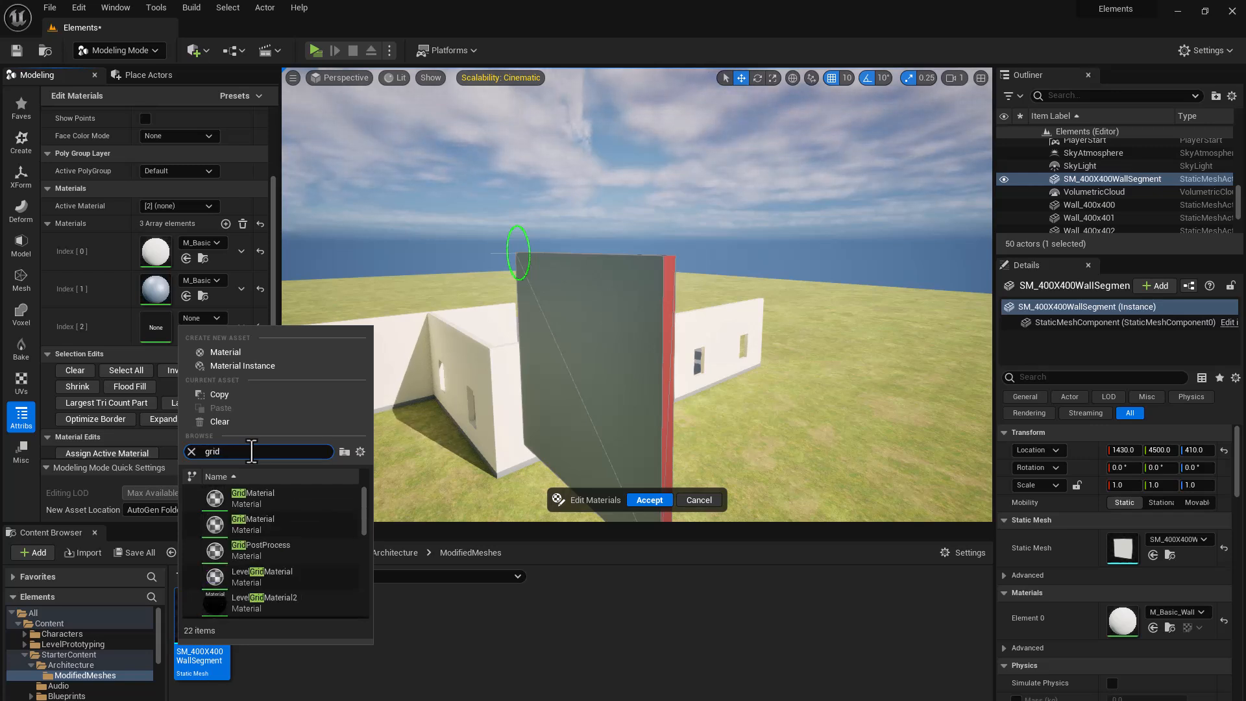
{"action": "mouse_move", "coordinate": [305, 561]}
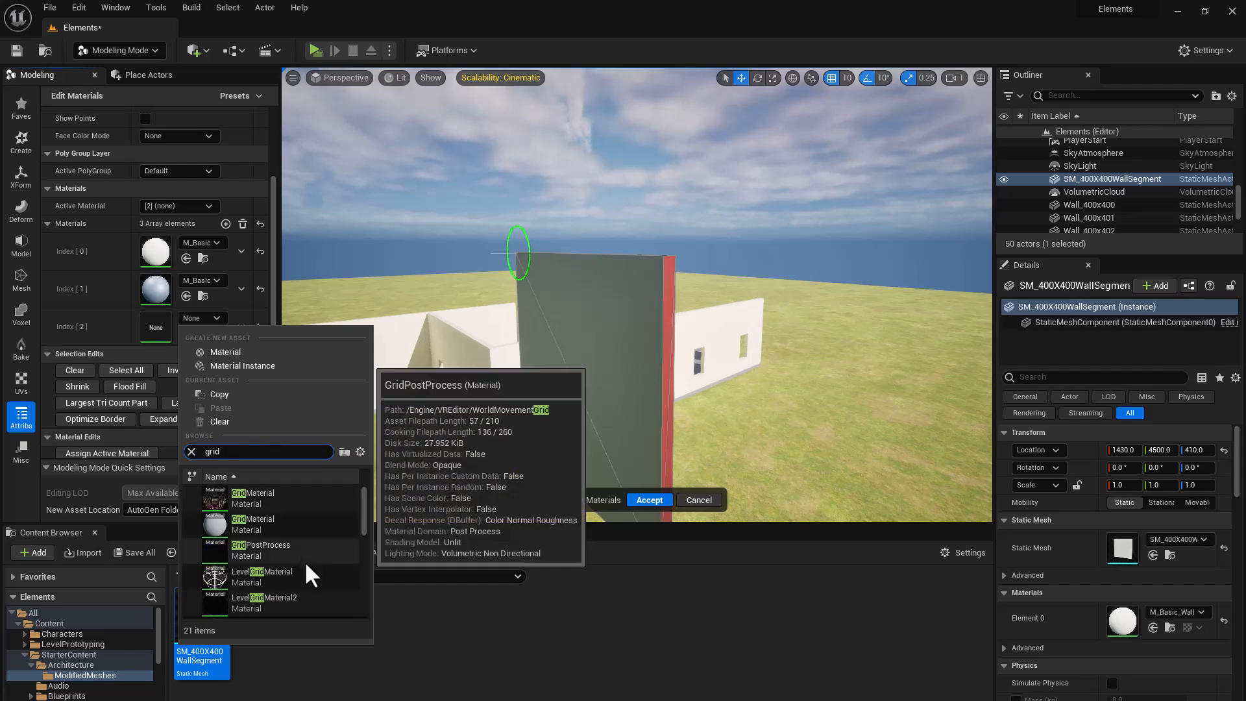
{"action": "scroll", "coordinate": [305, 560], "scroll_direction": "down", "scroll_amount": 2}
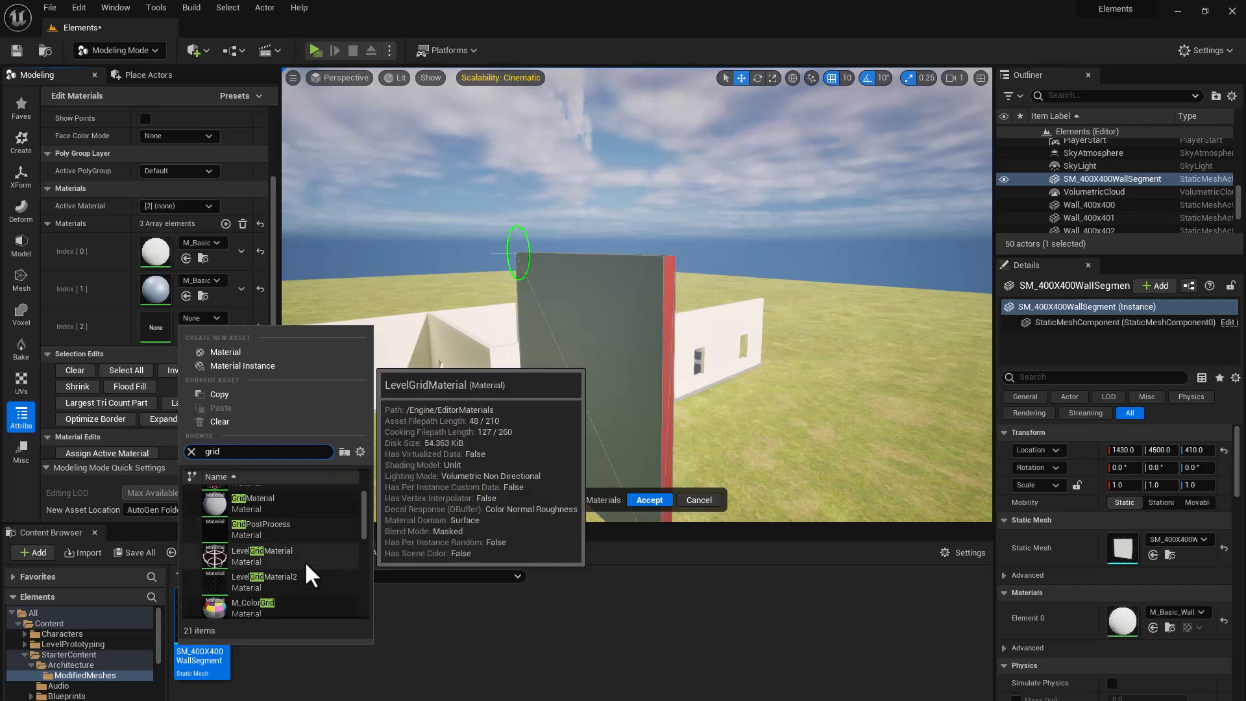
{"action": "mouse_move", "coordinate": [258, 504]}
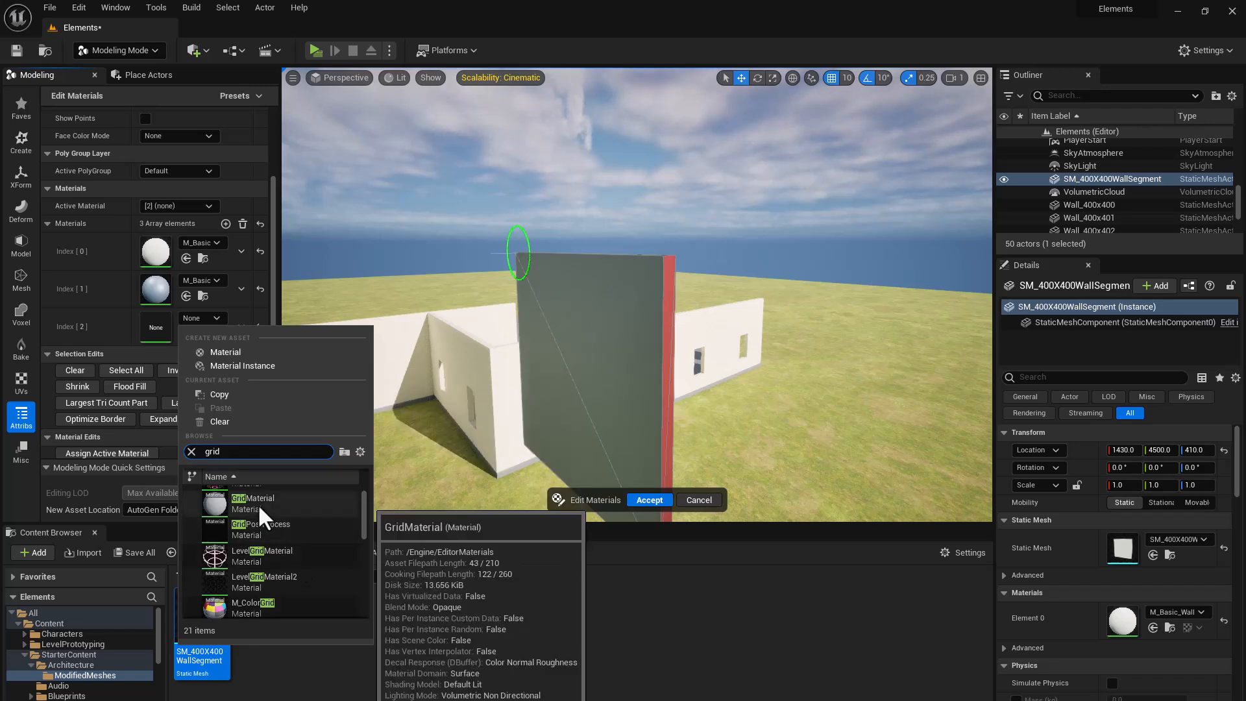
{"action": "scroll", "coordinate": [249, 521], "scroll_direction": "down", "scroll_amount": 4}
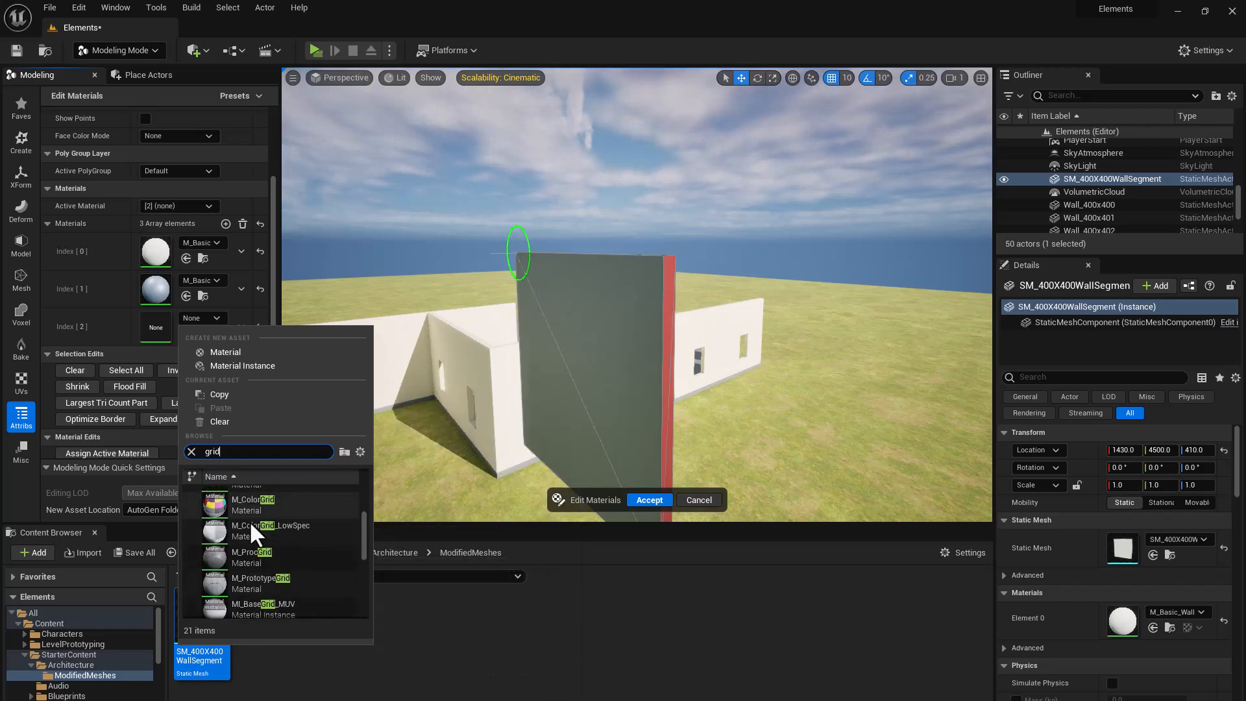
{"action": "left_click", "coordinate": [260, 580]}
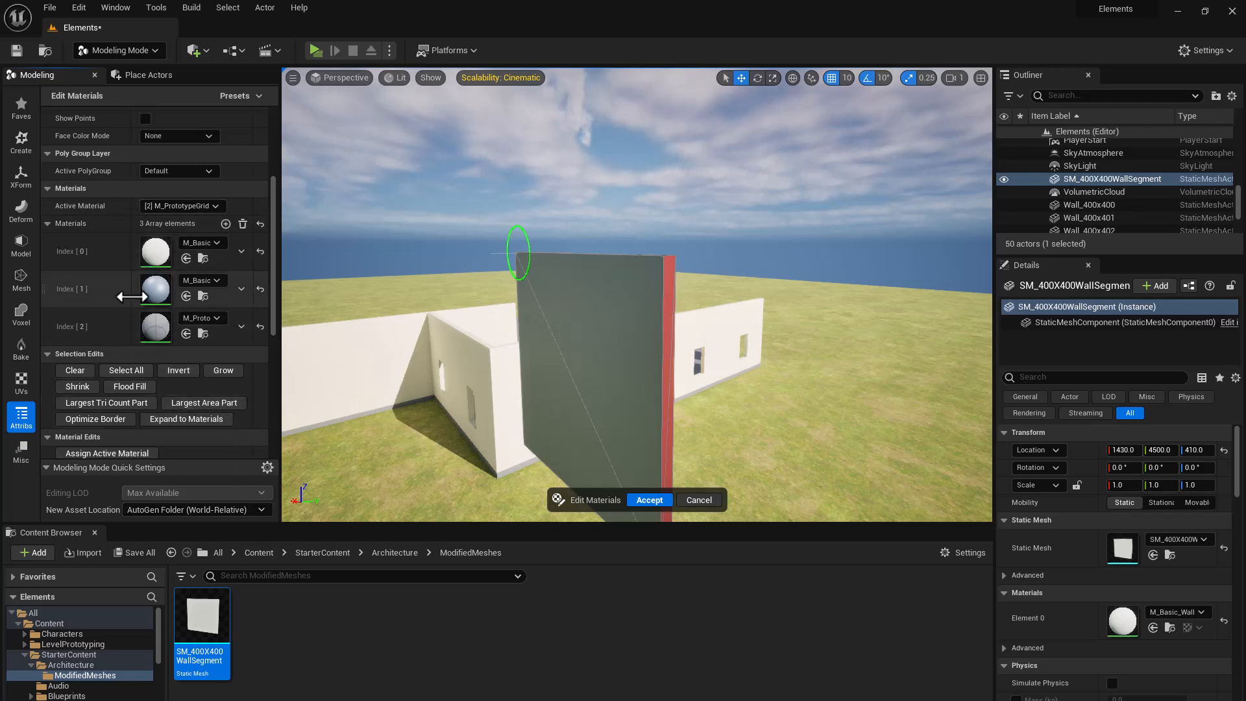
Assign M_PrototypeGrid to the selected edge faces, accept the material edits, and save the wall segment mesh.
{"action": "scroll", "coordinate": [126, 312], "scroll_direction": "up", "scroll_amount": 1}
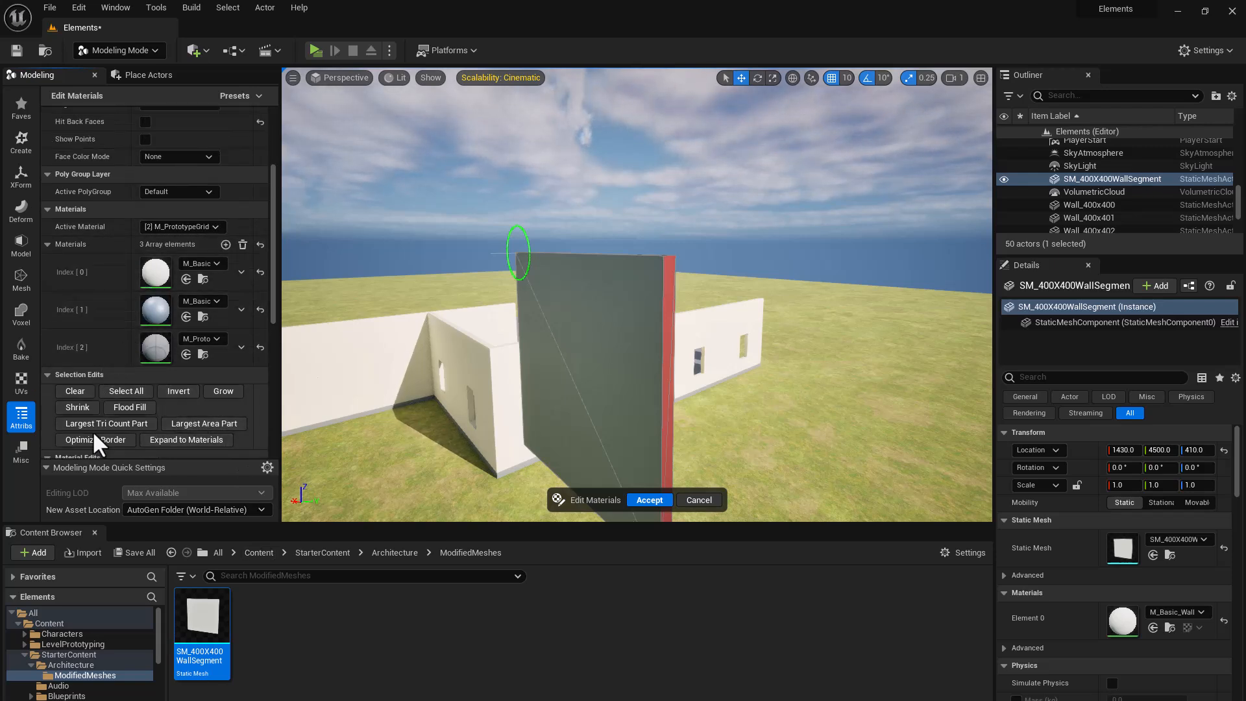
{"action": "scroll", "coordinate": [89, 454], "scroll_direction": "down", "scroll_amount": 1}
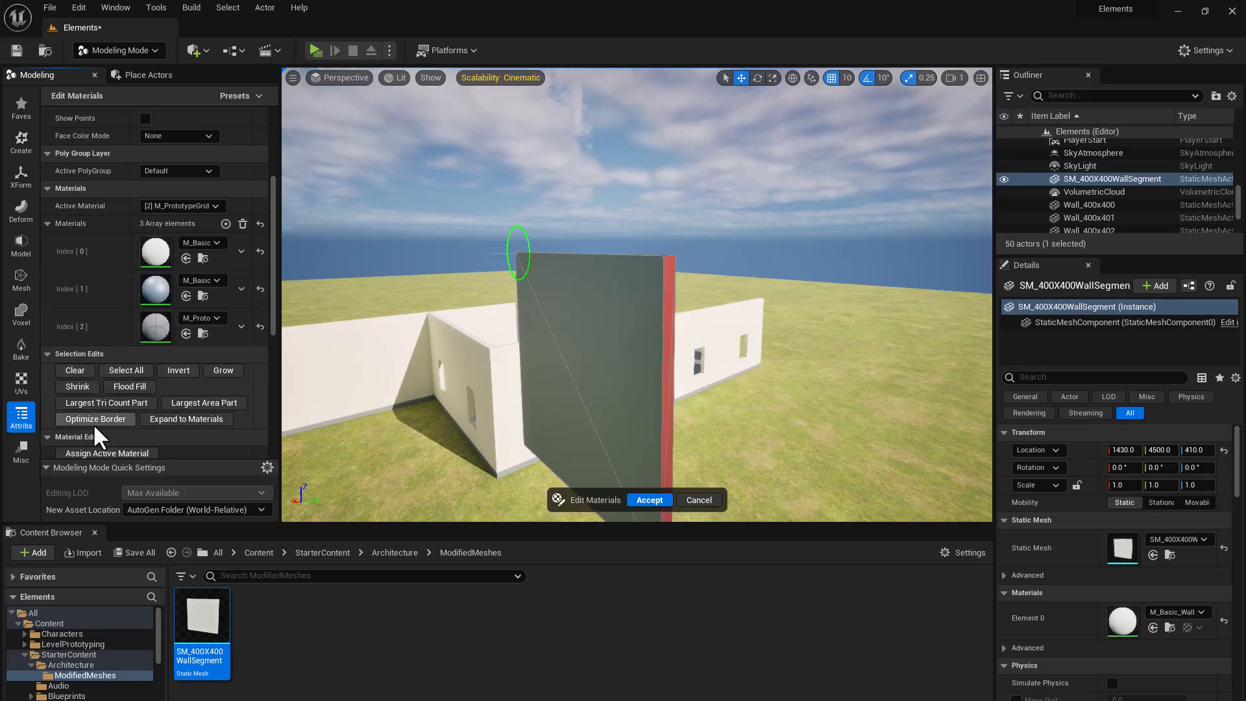
{"action": "left_click", "coordinate": [93, 453]}
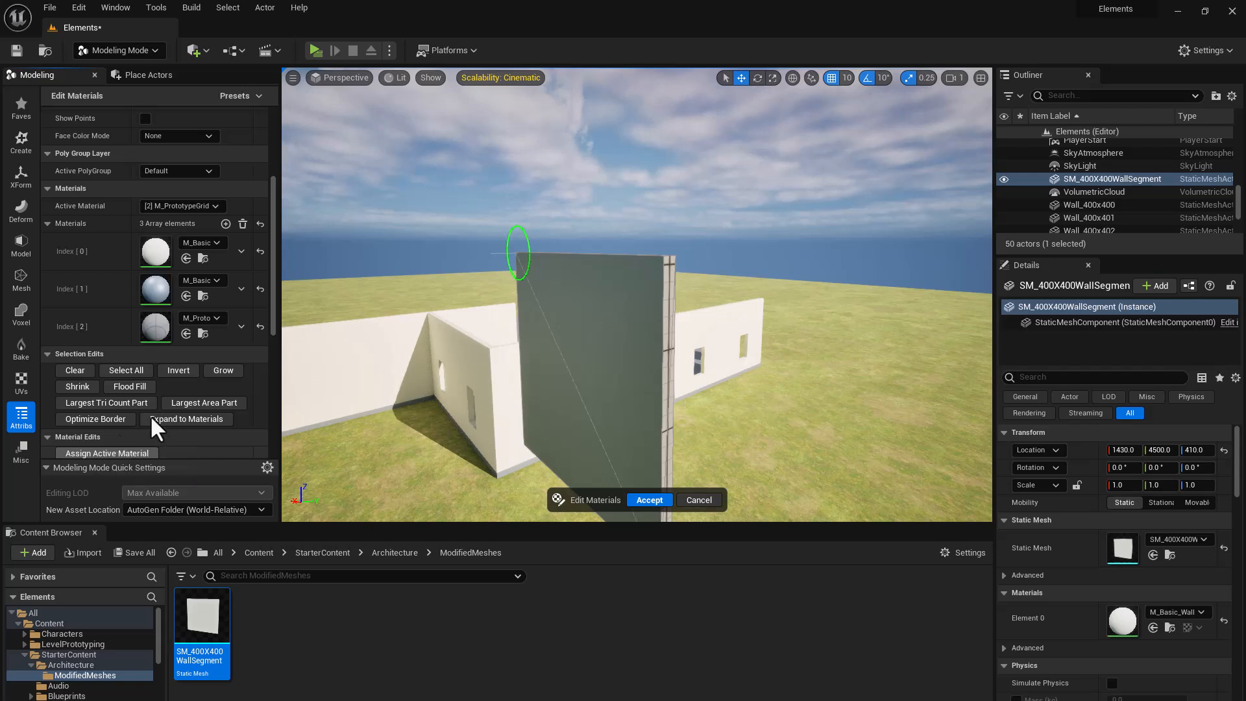
{"action": "left_click", "coordinate": [642, 500]}
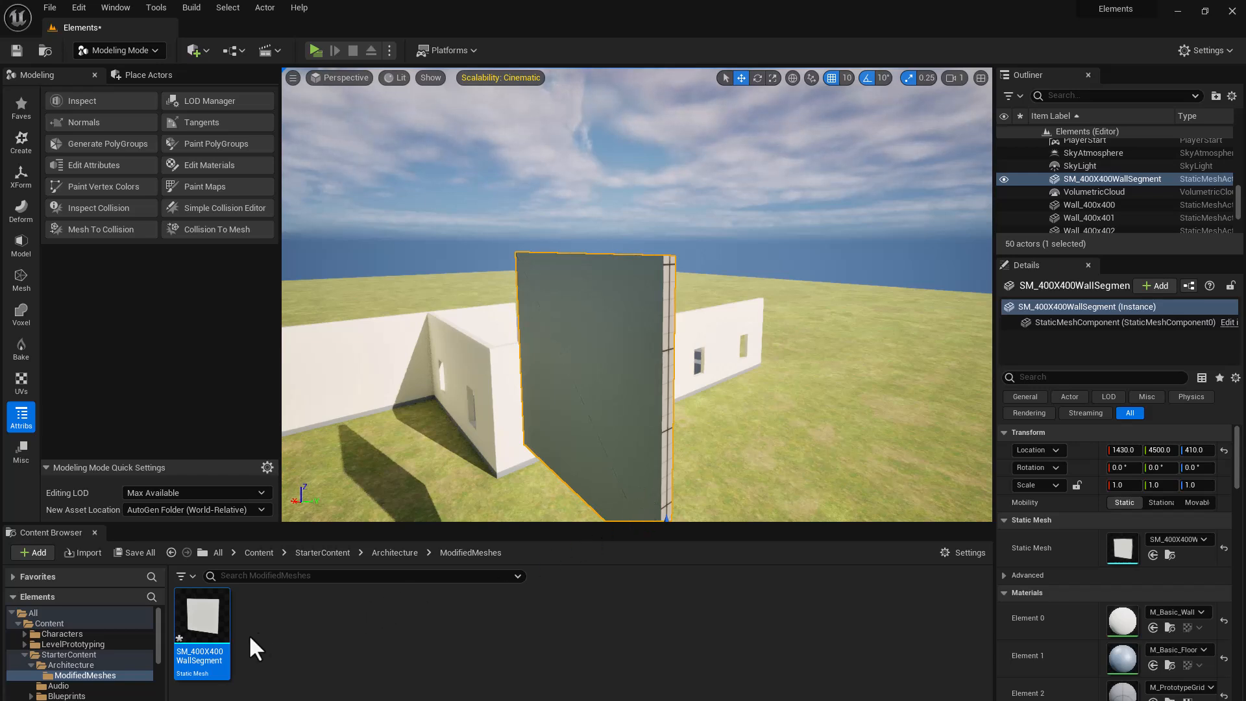
{"action": "mouse_move", "coordinate": [209, 657]}
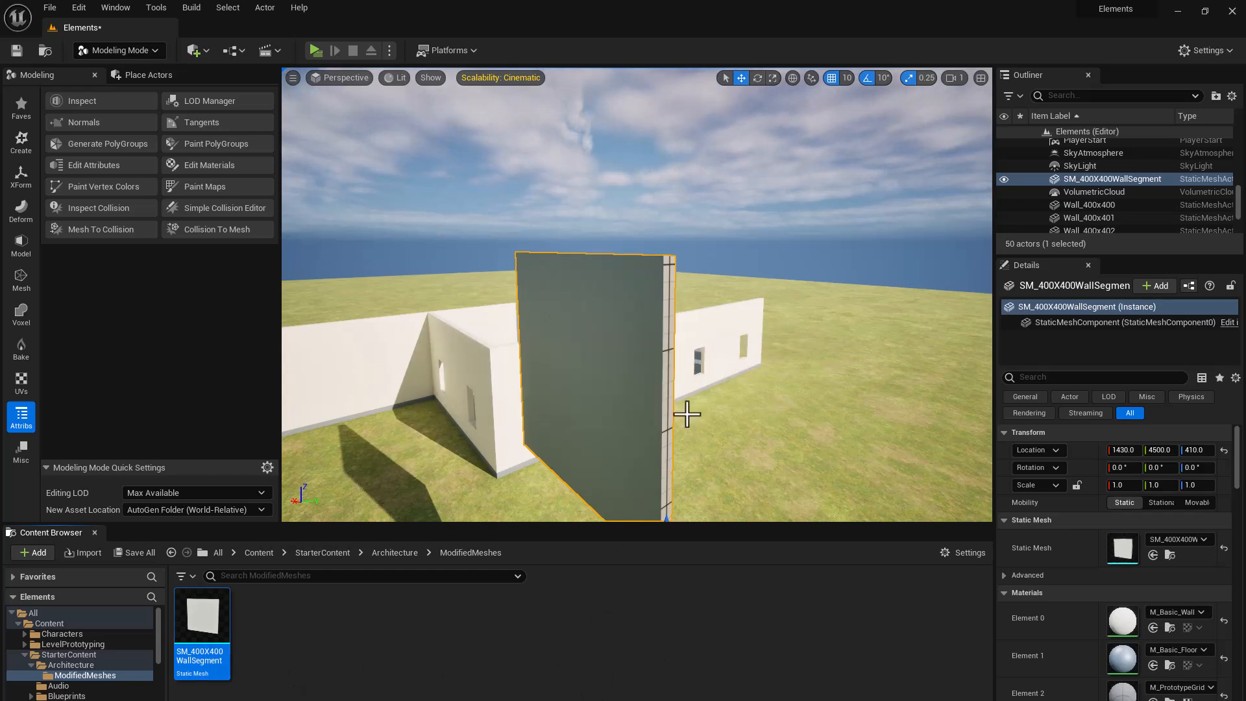
Place the wall segment on the grass beyond the house at location 1630, 6030, 100 and adjust its height along Z.
{"action": "key", "text": "Escape"}
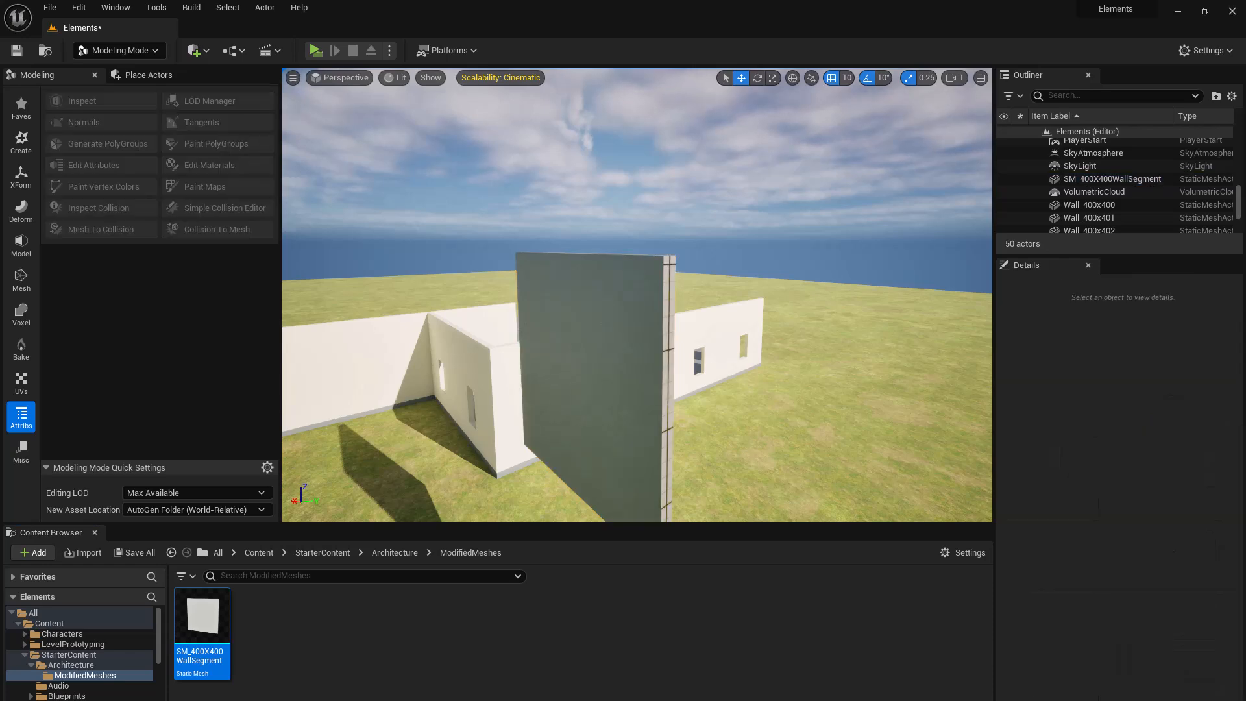
{"action": "left_click", "coordinate": [639, 309]}
{"action": "left_click_drag", "start_coordinate": [639, 309], "coordinate": [869, 368]}
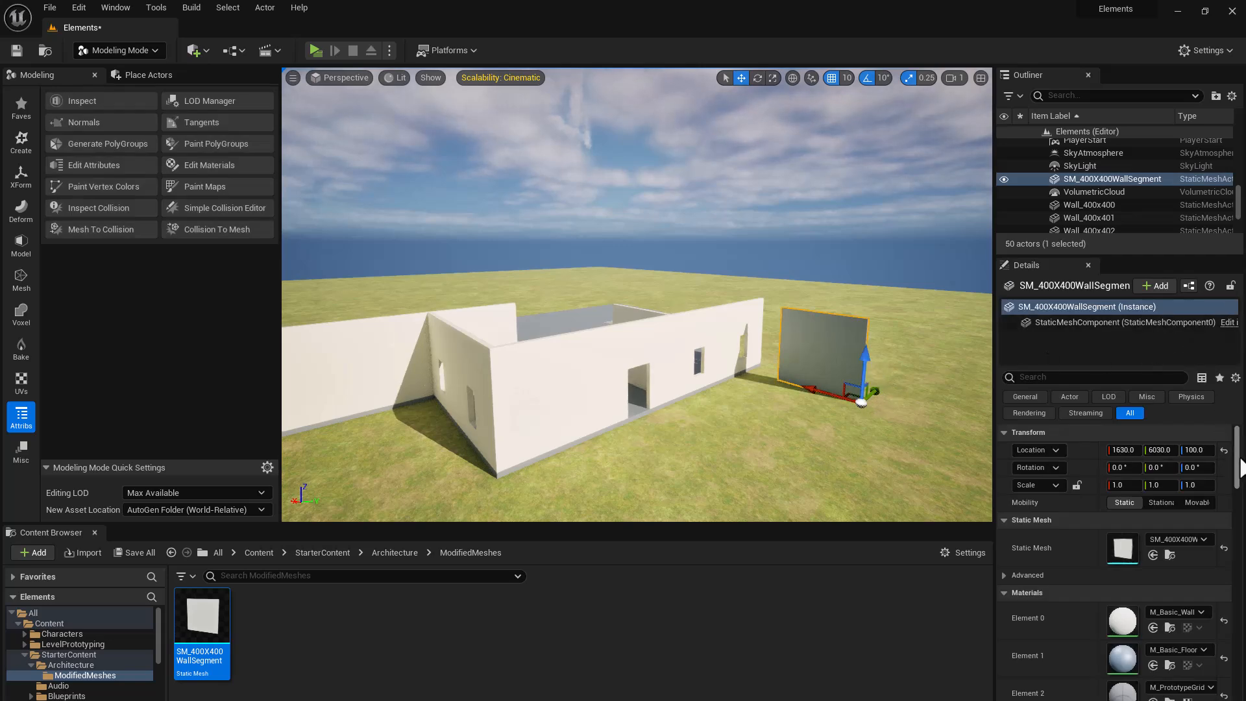
{"action": "scroll", "coordinate": [1240, 467], "scroll_direction": "down", "scroll_amount": 5}
{"action": "right_click_drag", "start_coordinate": [876, 318], "coordinate": [980, 325]}
{"action": "left_click_drag", "start_coordinate": [502, 369], "coordinate": [506, 268]}
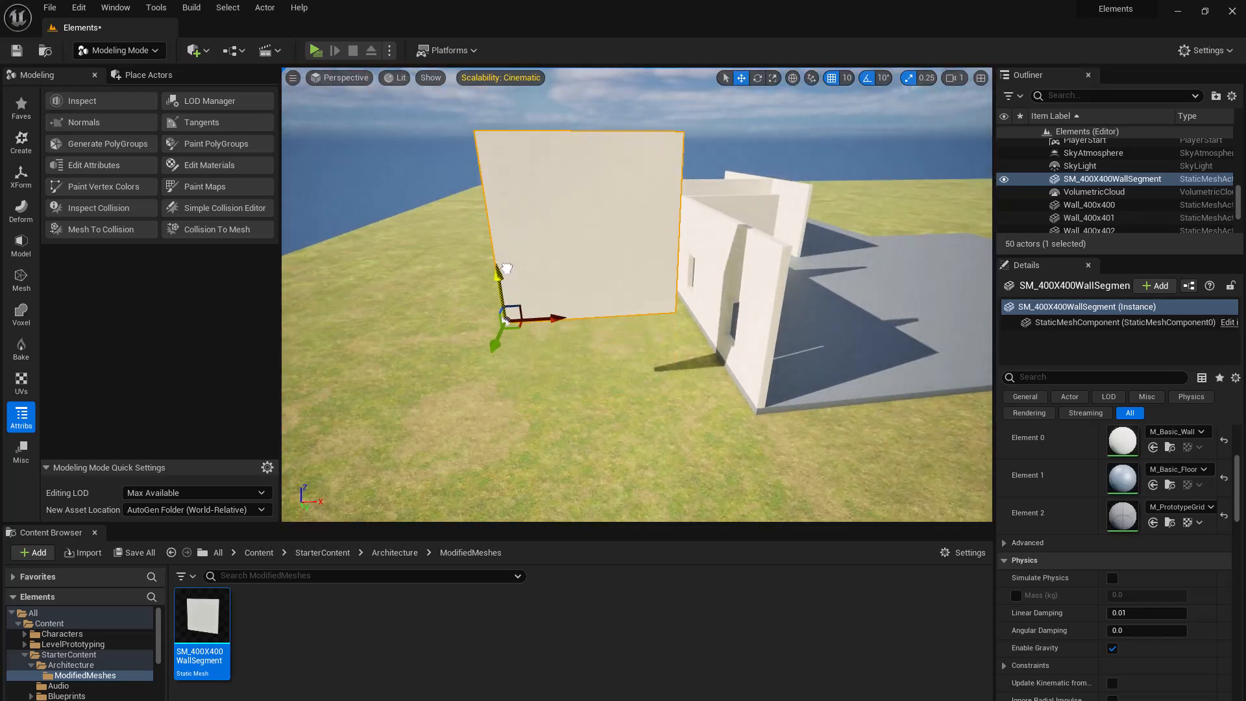
From the StarterContent Materials folder, apply M_Brick_Clay_New to the wall segment's Element 0 and M_Basic_Wall to Element 1.
{"action": "left_click", "coordinate": [322, 553]}
{"action": "left_click", "coordinate": [505, 618]}
{"action": "double_click", "coordinate": [504, 622]}
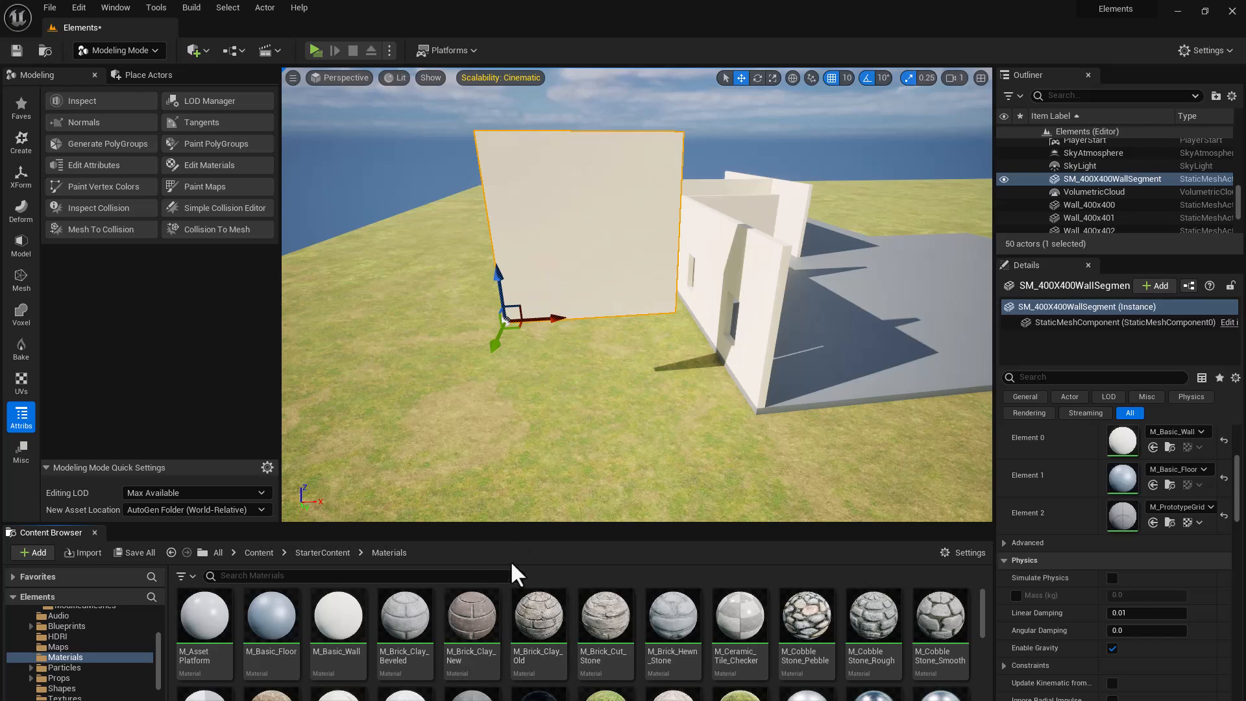
{"action": "left_click_drag", "start_coordinate": [475, 657], "coordinate": [983, 241]}
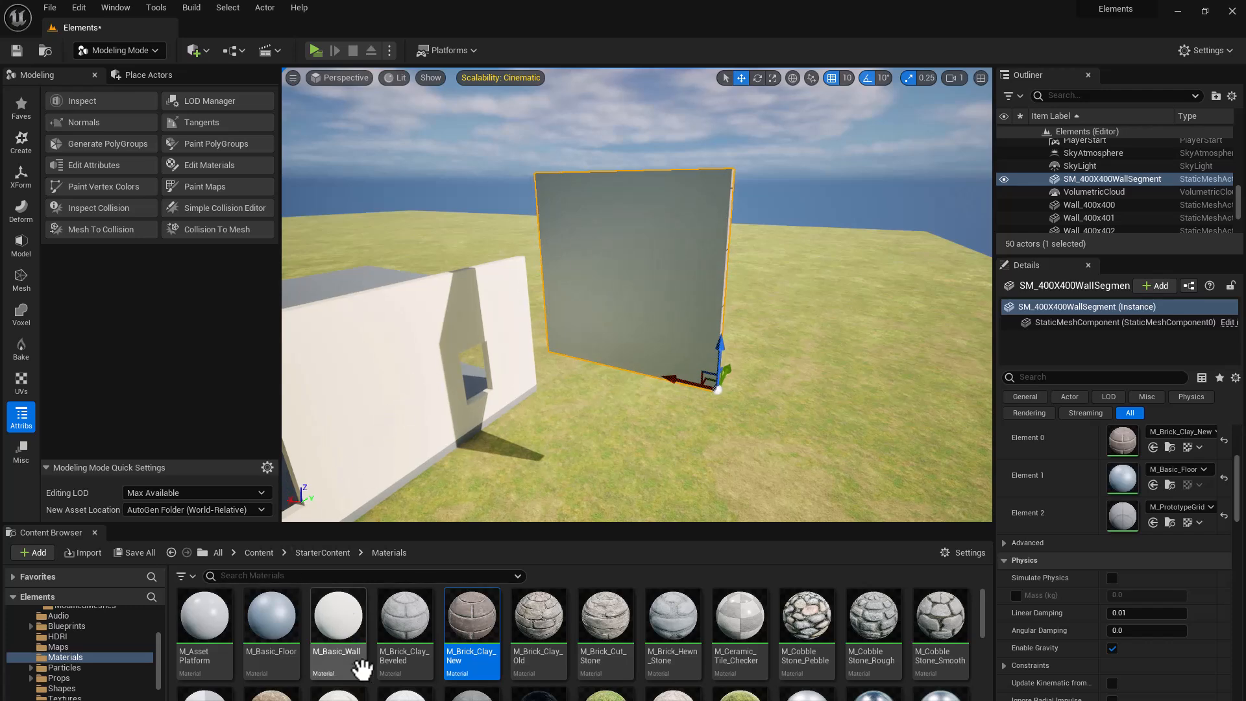
{"action": "left_click_drag", "start_coordinate": [353, 659], "coordinate": [736, 327]}
{"action": "key", "text": "w"}
Apply M_Concrete_Poured from the StarterContent Materials folder to the placed wall segment's edge faces, Element 2, and inspect the wall.
{"action": "right_click_drag", "start_coordinate": [638, 295], "coordinate": [663, 289]}
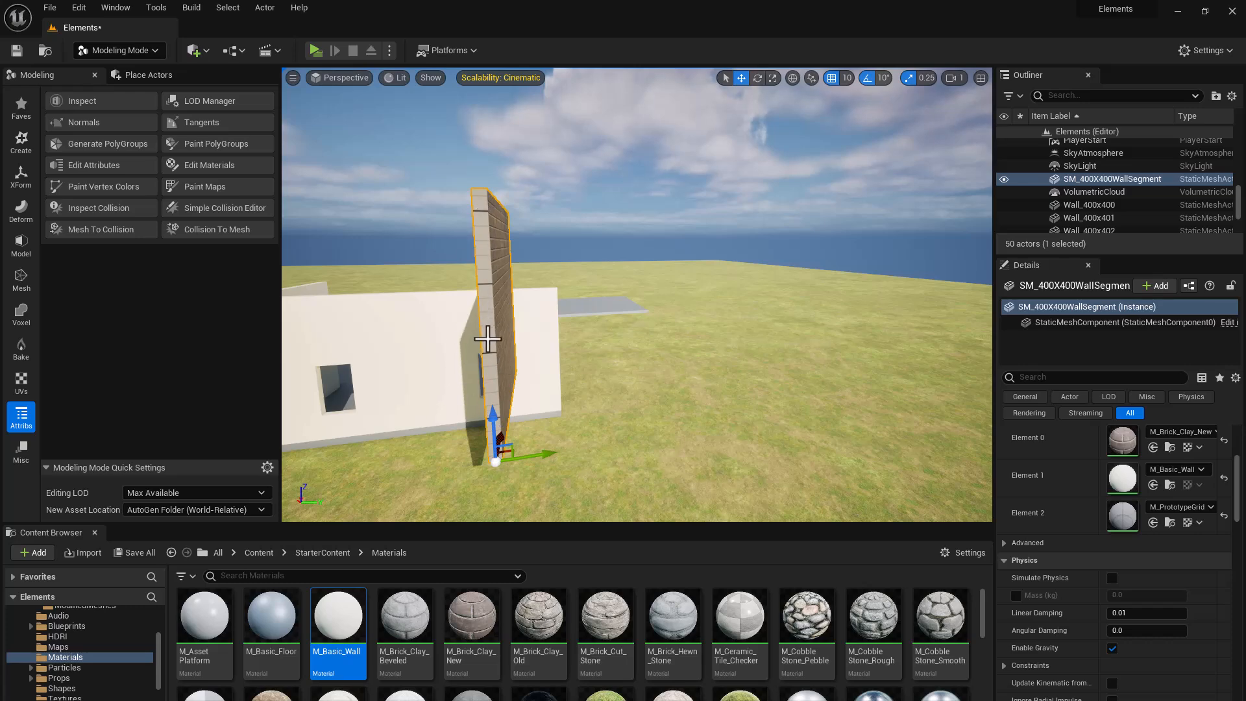
{"action": "scroll", "coordinate": [455, 617], "scroll_direction": "down", "scroll_amount": 1}
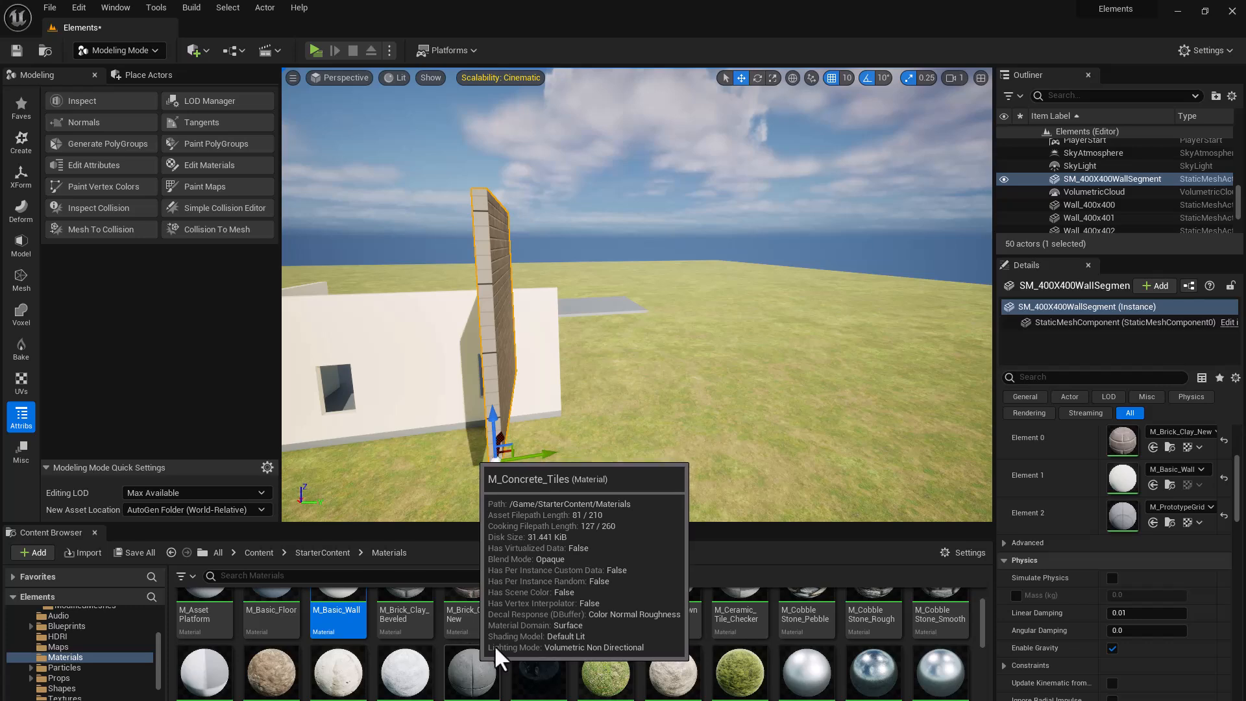
{"action": "scroll", "coordinate": [691, 631], "scroll_direction": "down", "scroll_amount": 1}
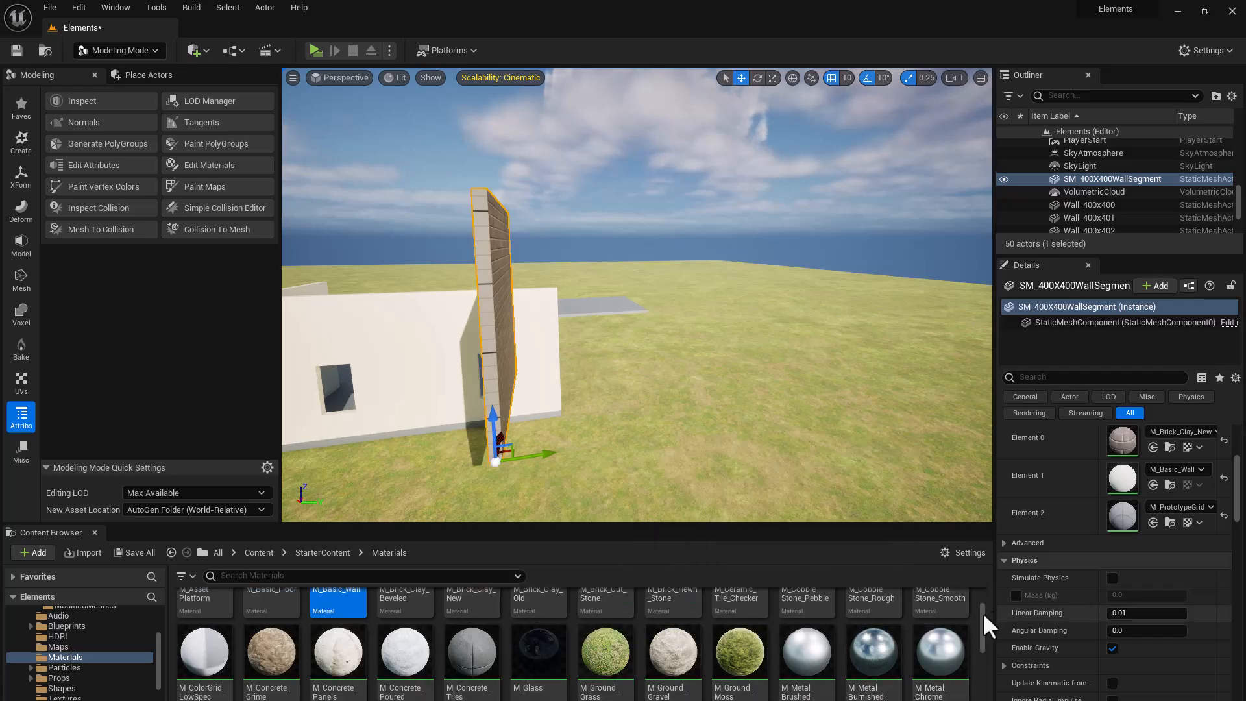
{"action": "left_click_drag", "start_coordinate": [980, 634], "coordinate": [979, 657]}
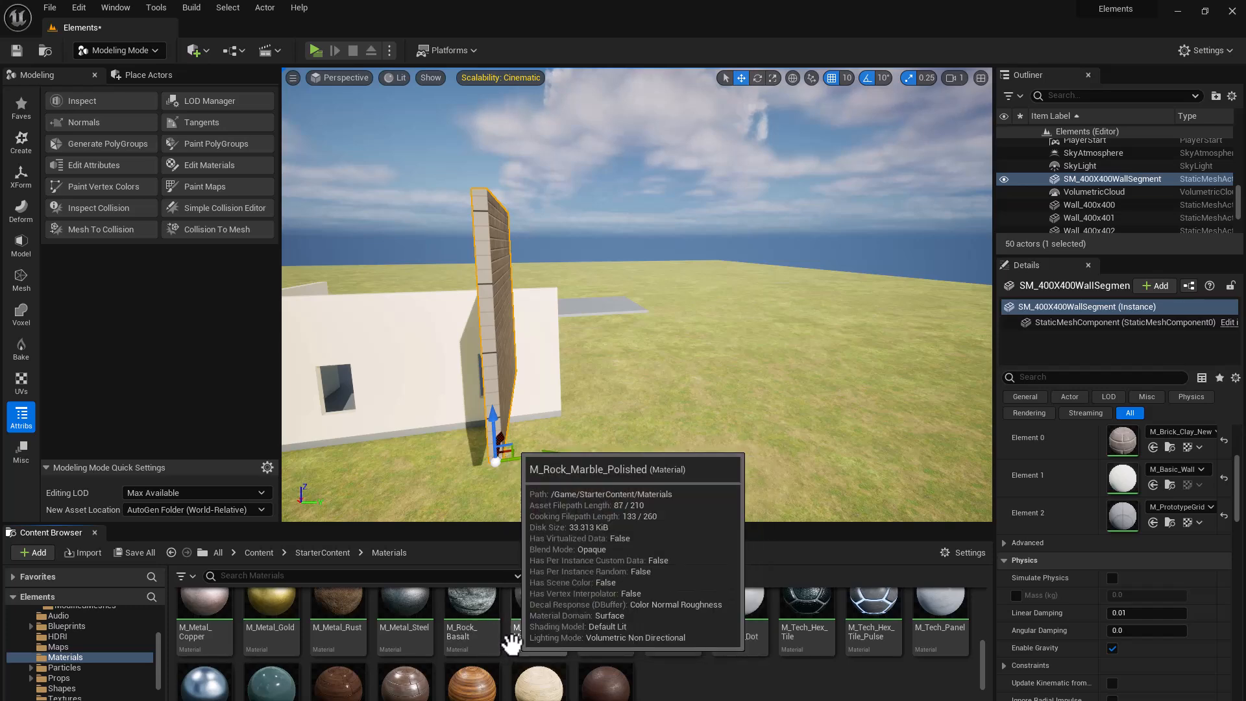
{"action": "scroll", "coordinate": [511, 629], "scroll_direction": "down", "scroll_amount": 3}
{"action": "scroll", "coordinate": [630, 655], "scroll_direction": "up", "scroll_amount": 2}
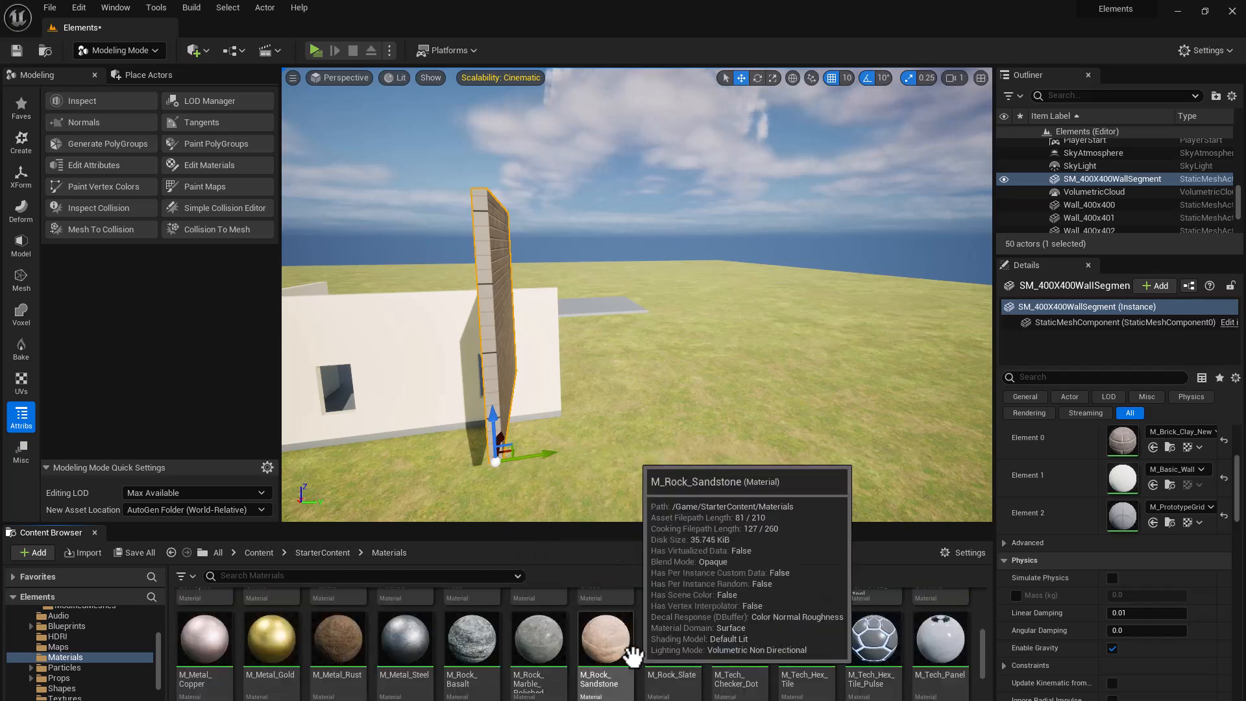
{"action": "scroll", "coordinate": [727, 655], "scroll_direction": "up", "scroll_amount": 2}
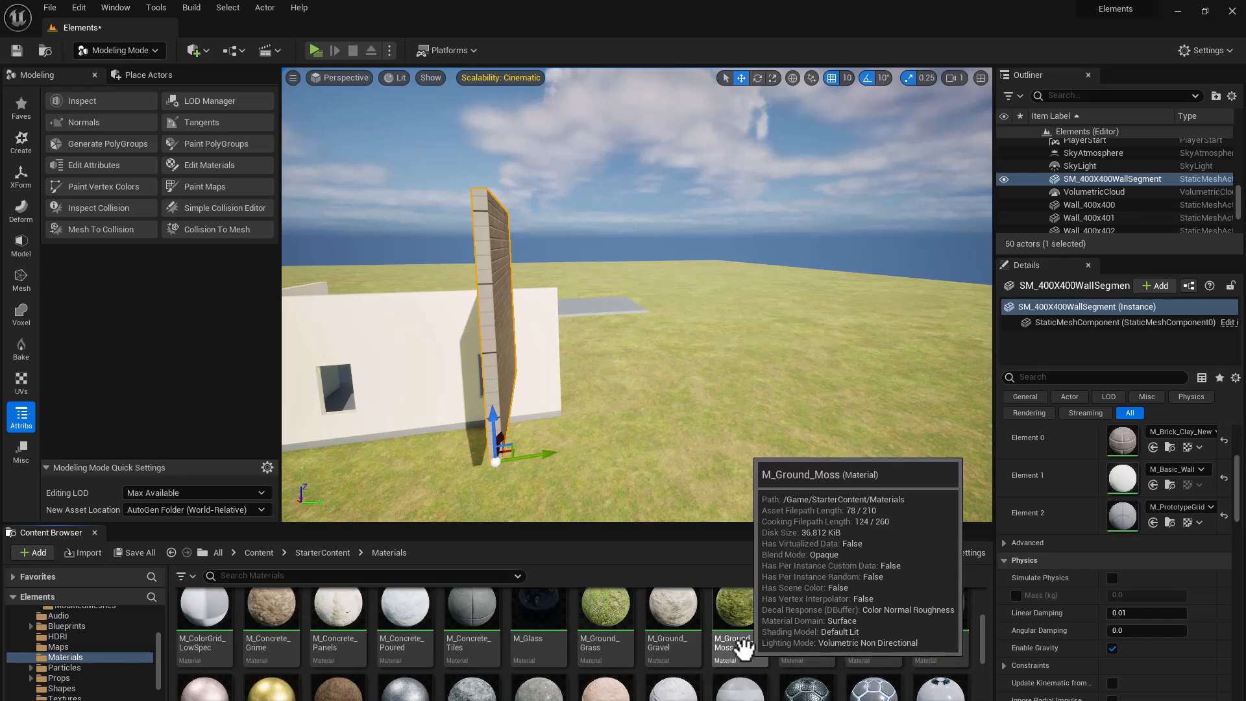
{"action": "left_click_drag", "start_coordinate": [411, 645], "coordinate": [488, 350]}
{"action": "right_click_drag", "start_coordinate": [498, 367], "coordinate": [428, 358]}
{"action": "key", "text": "d"}
{"action": "left_click_drag", "start_coordinate": [457, 403], "coordinate": [618, 429]}
{"action": "key", "text": "a"}
{"action": "mouse_move", "coordinate": [607, 385]}
{"action": "right_mouse_down"}
{"action": "mouse_move", "coordinate": [682, 373]}
{"action": "mouse_move", "coordinate": [611, 379]}
{"action": "right_mouse_up"}
{"action": "key", "text": "d"}
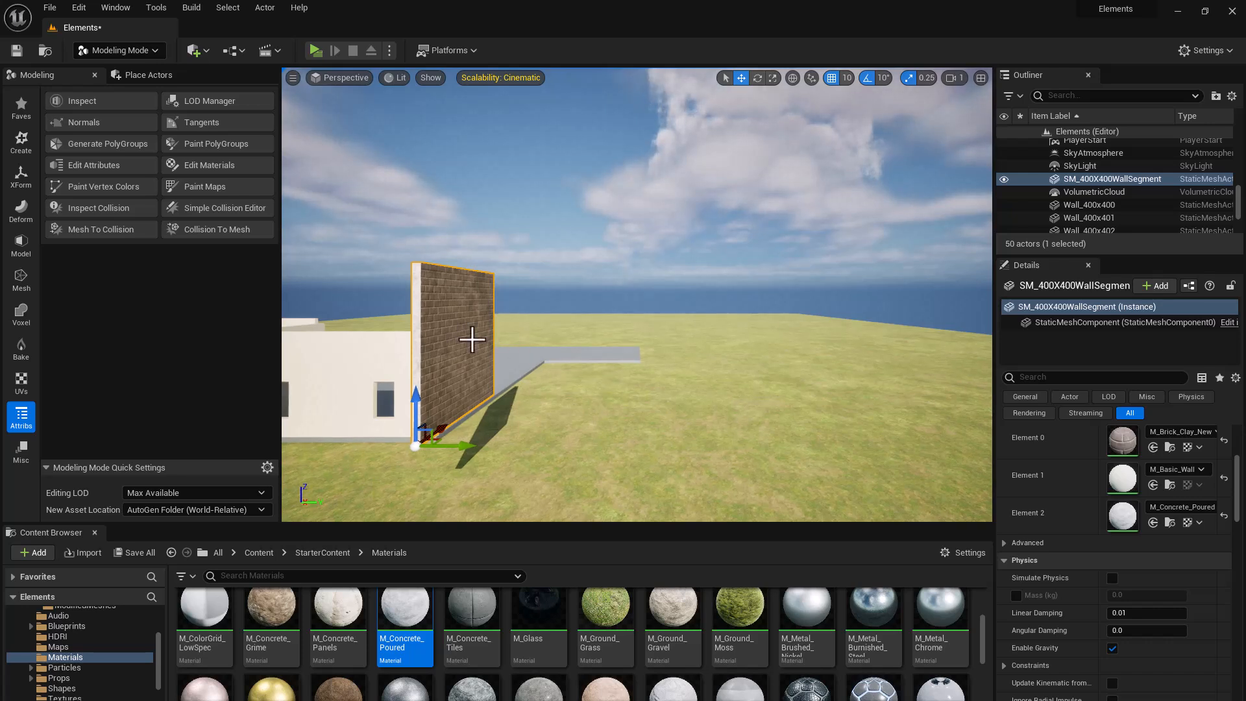
Delete the placed wall segment from the level and open the SM_400X400WallSegment mesh from StarterContent's Architecture/ModifiedMeshes folder.
{"action": "key", "text": "Delete"}
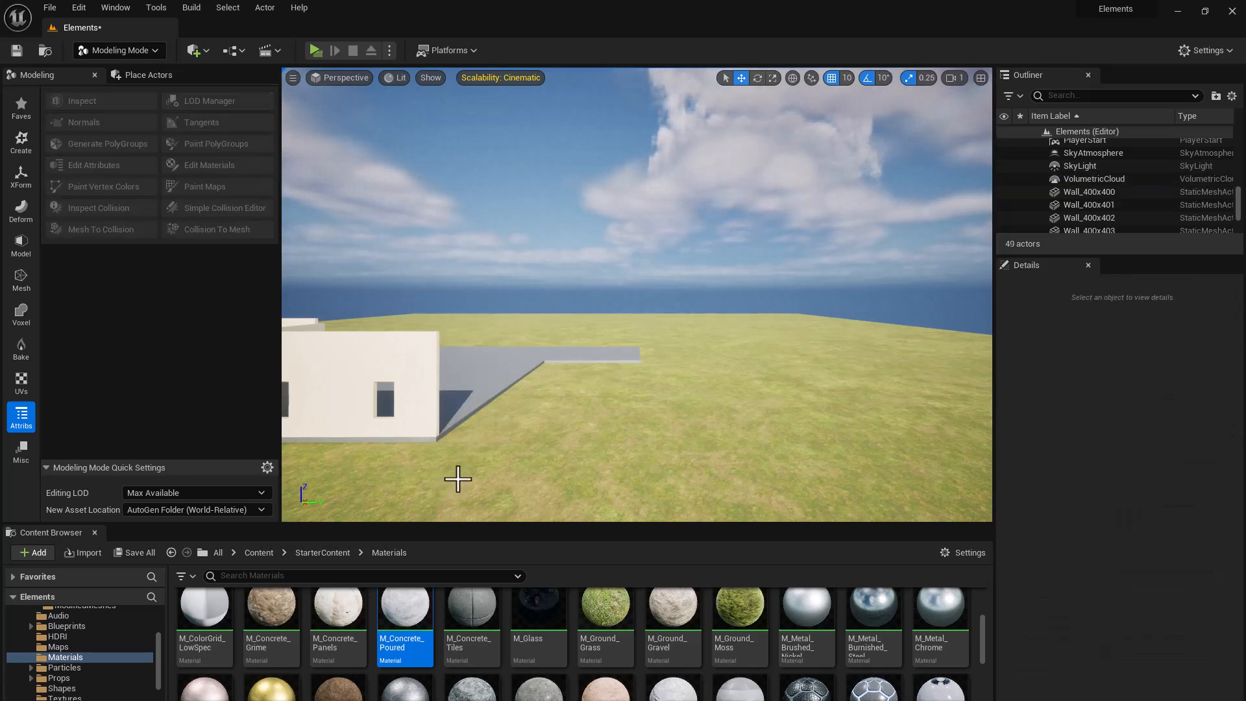
{"action": "right_click_drag", "start_coordinate": [480, 444], "coordinate": [427, 449]}
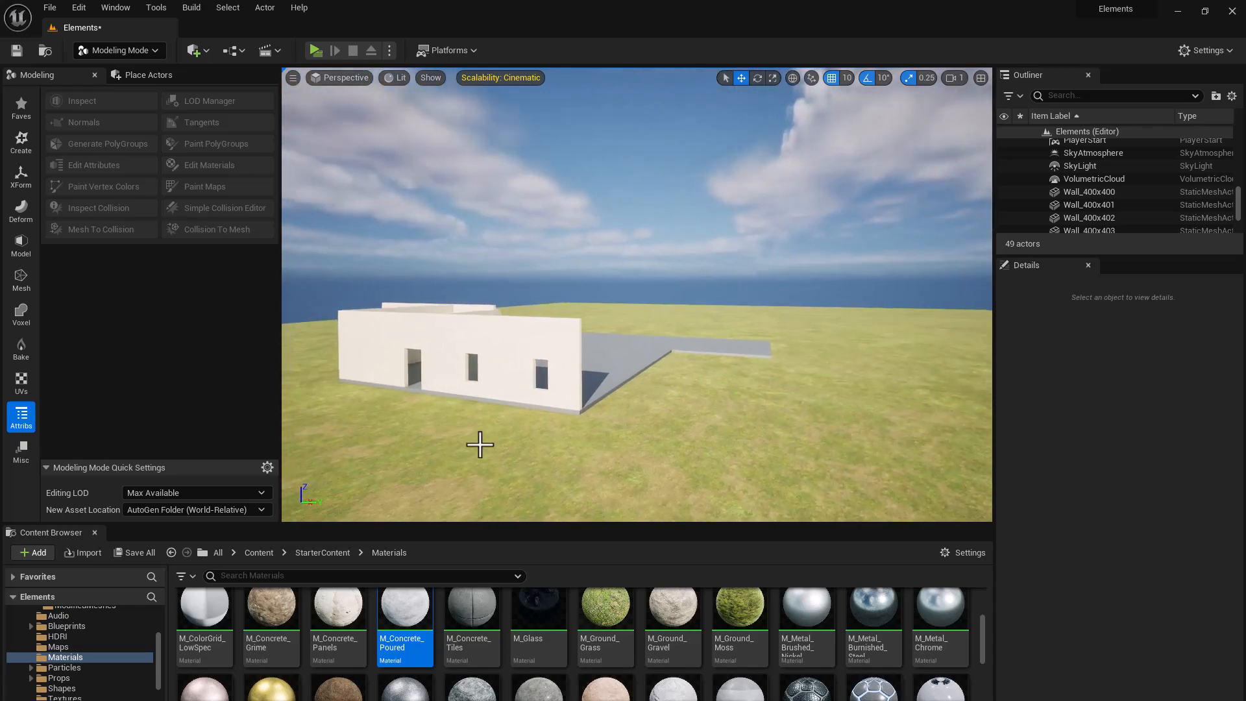
{"action": "left_click", "coordinate": [329, 553]}
{"action": "left_click", "coordinate": [217, 612]}
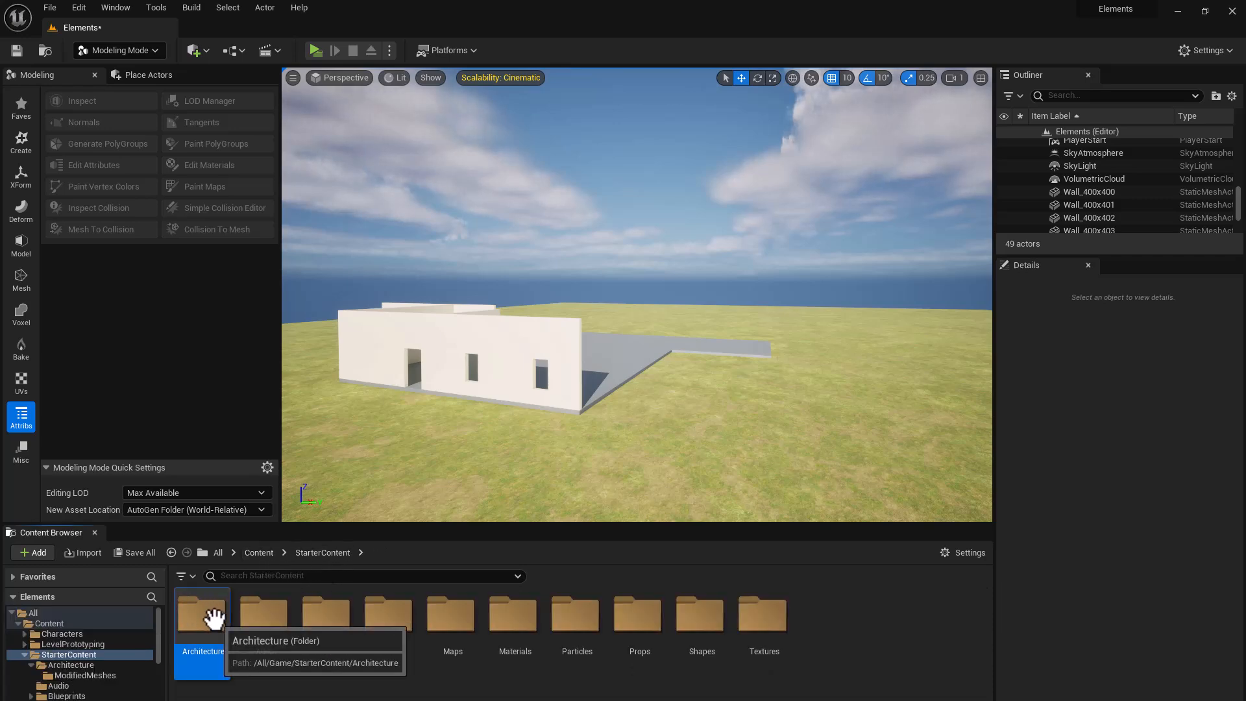
{"action": "double_click", "coordinate": [216, 612]}
{"action": "left_click", "coordinate": [219, 620]}
{"action": "double_click", "coordinate": [224, 618]}
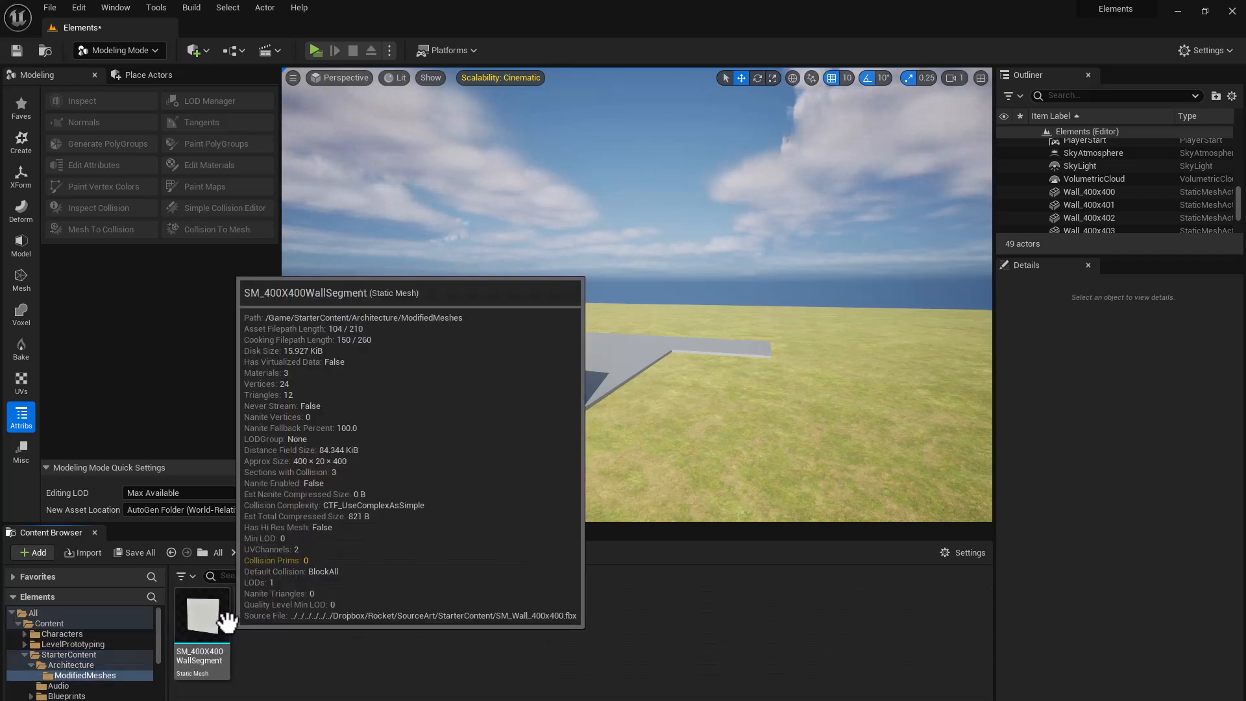
{"action": "left_click", "coordinate": [195, 656]}
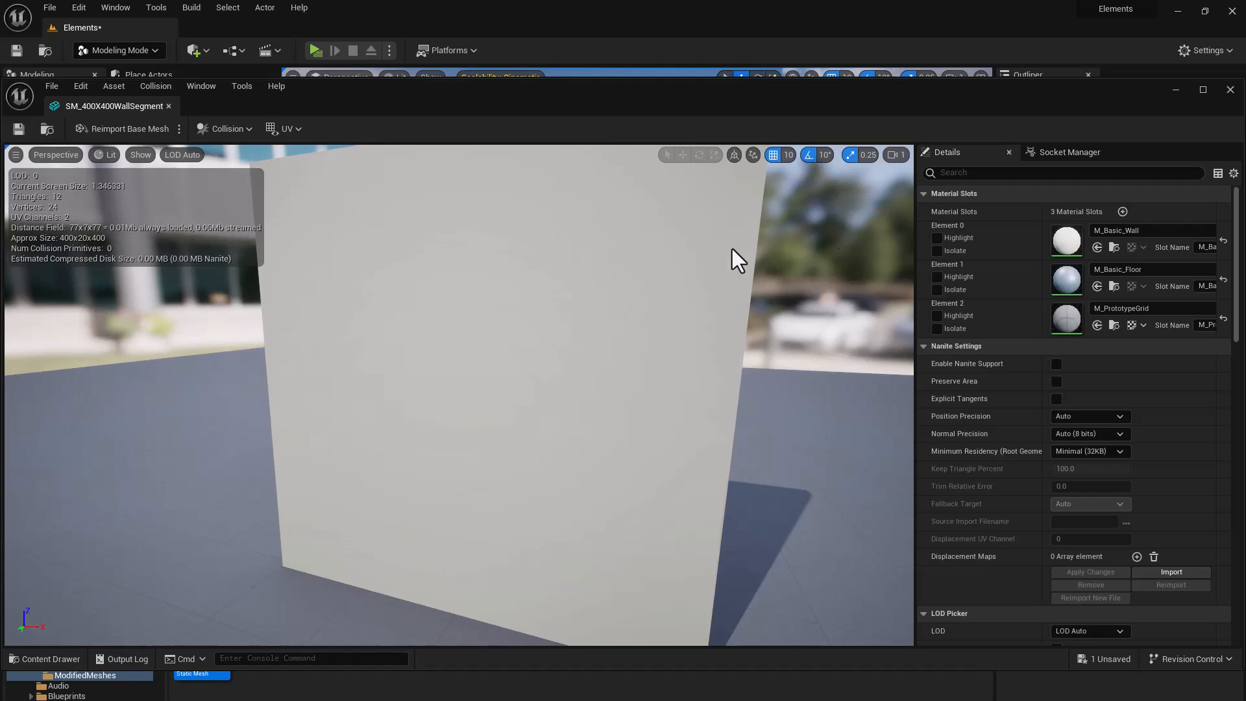
Search the materials for "brick" and set the wall segment mesh's Element 0 to M_Brick_Clay_New.
{"action": "left_click", "coordinate": [1123, 232]}
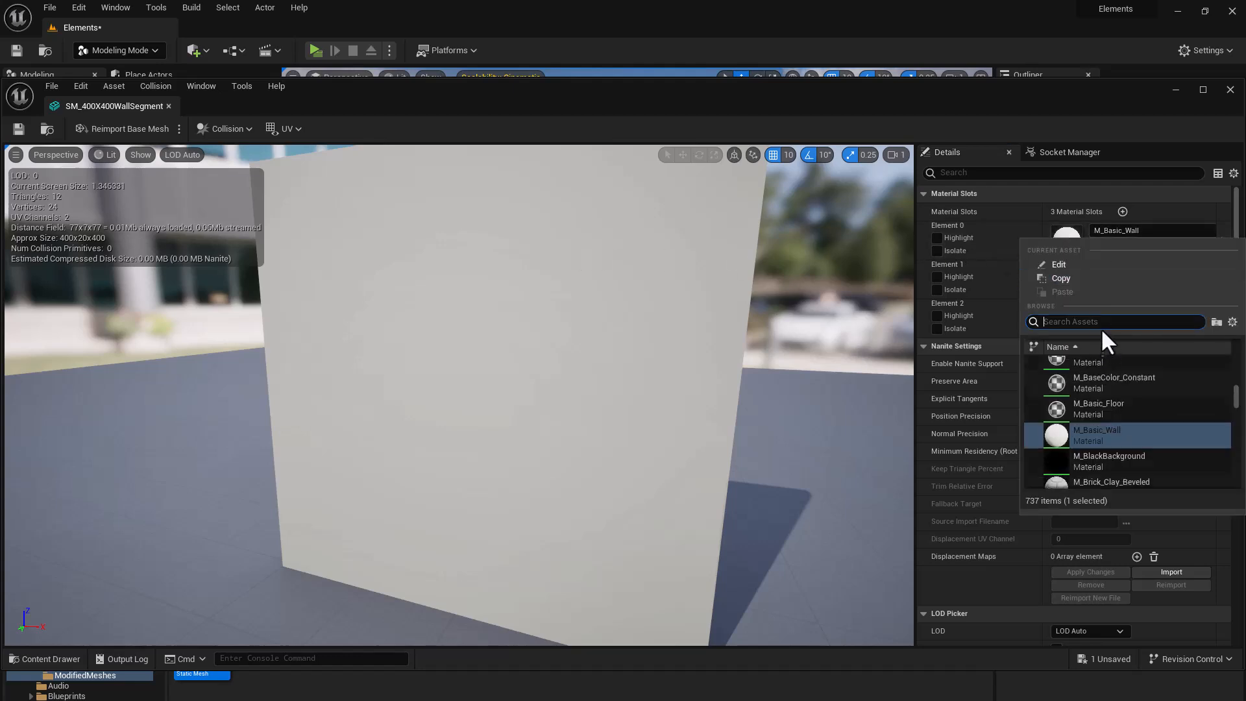
{"action": "type", "text": "brick"}
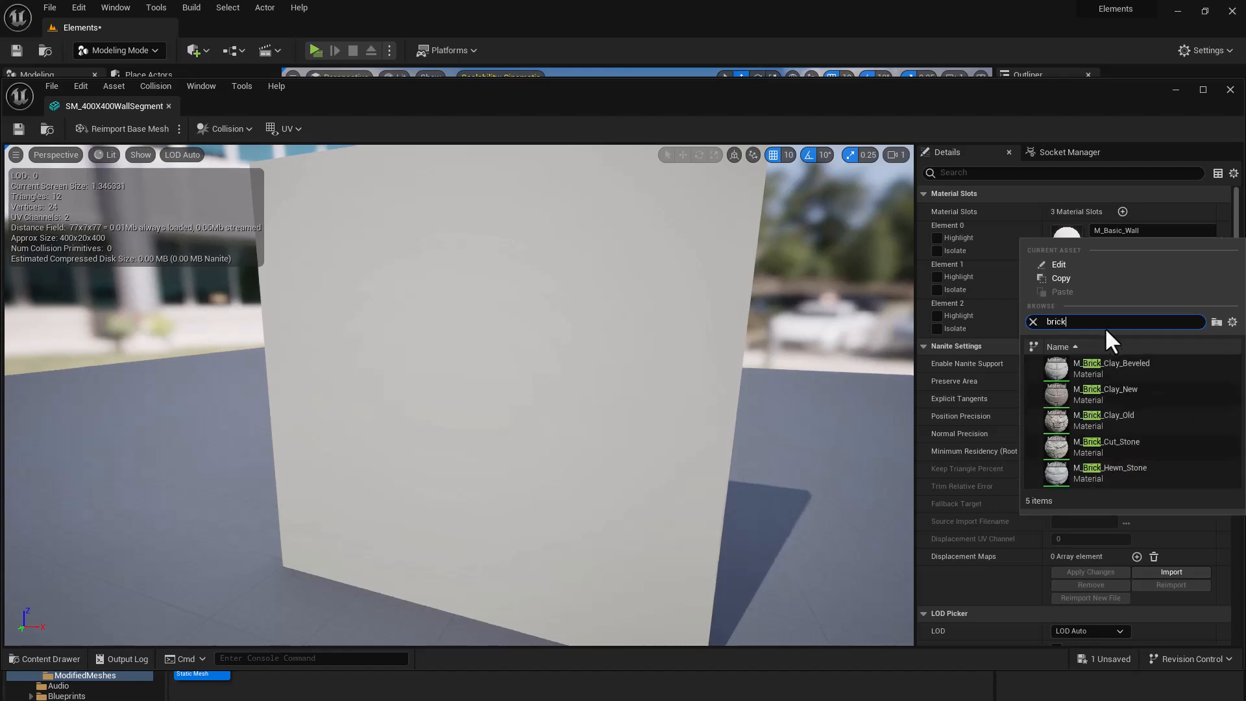
{"action": "left_click", "coordinate": [1142, 391]}
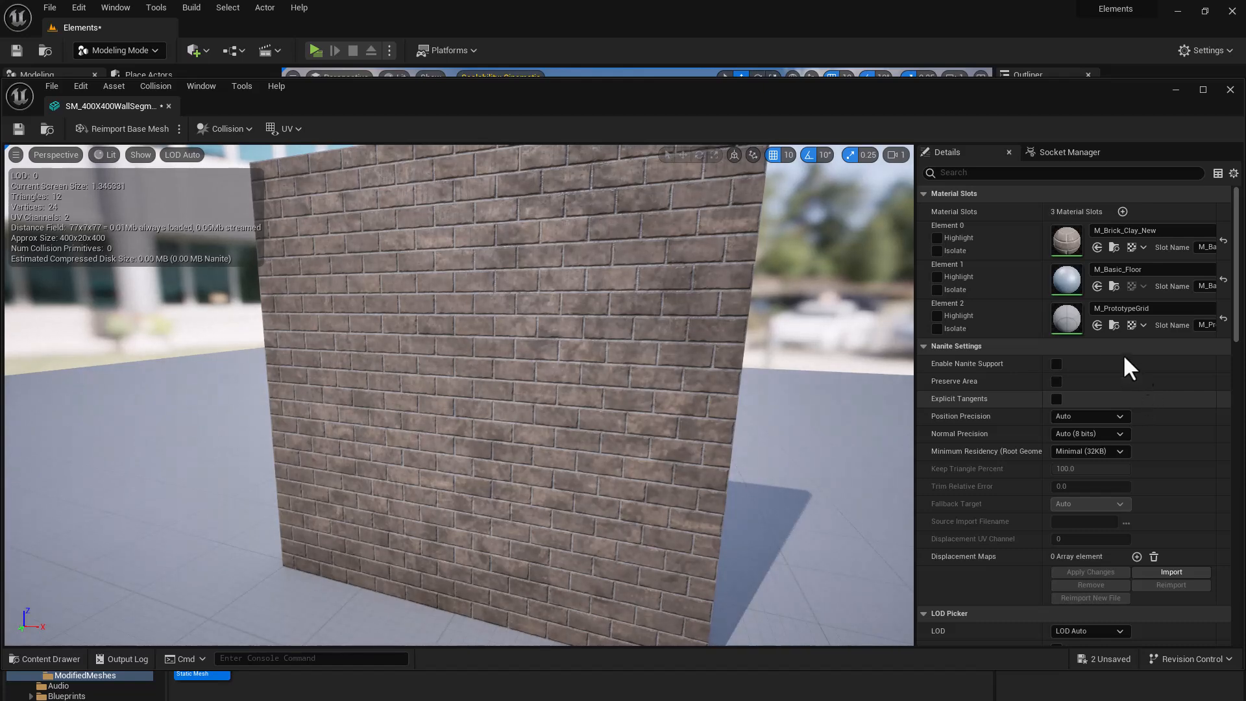
{"action": "left_click_drag", "start_coordinate": [454, 389], "coordinate": [714, 389]}
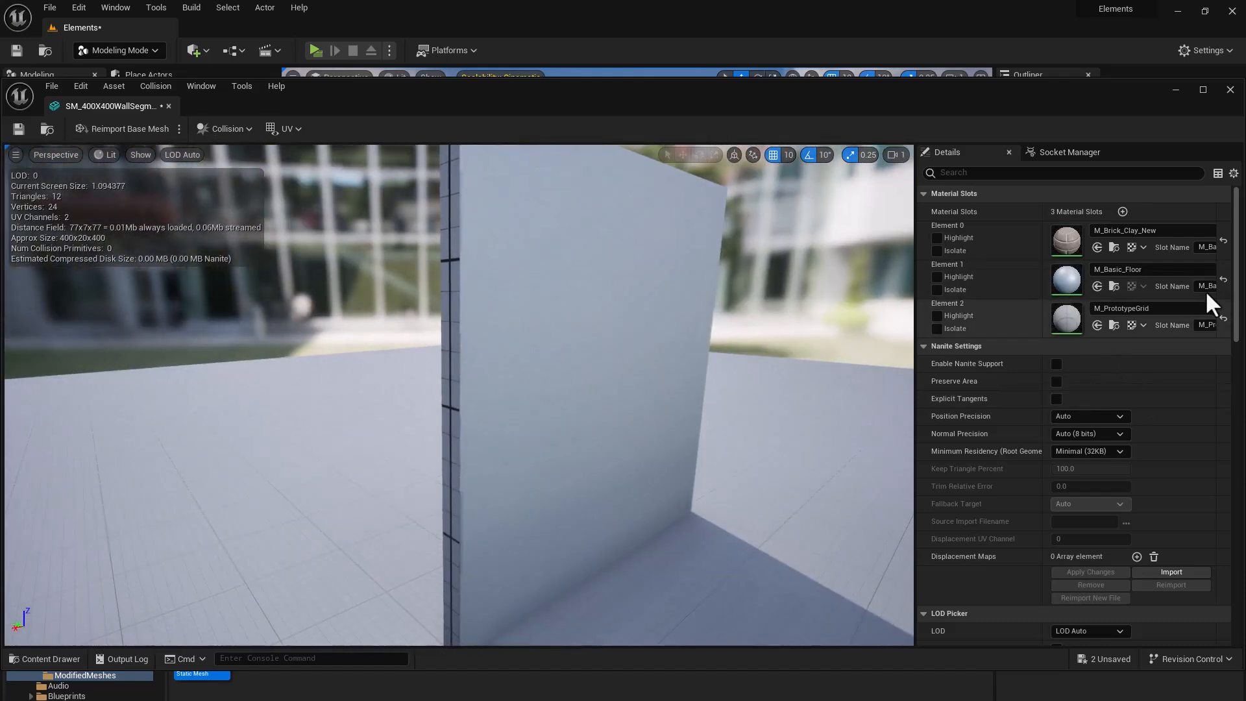
Set the mesh's Element 1 to M_Basic_Wall, then save and close the wall segment mesh.
{"action": "left_click", "coordinate": [1156, 270]}
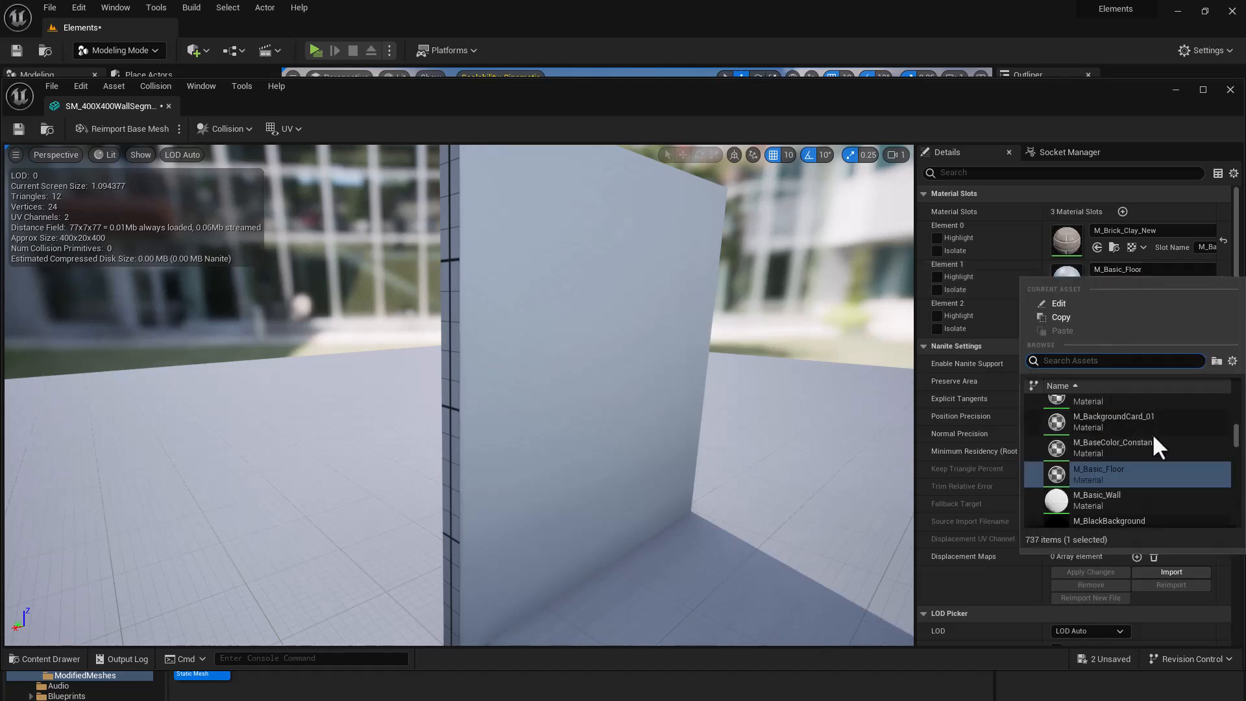
{"action": "left_click", "coordinate": [1115, 500]}
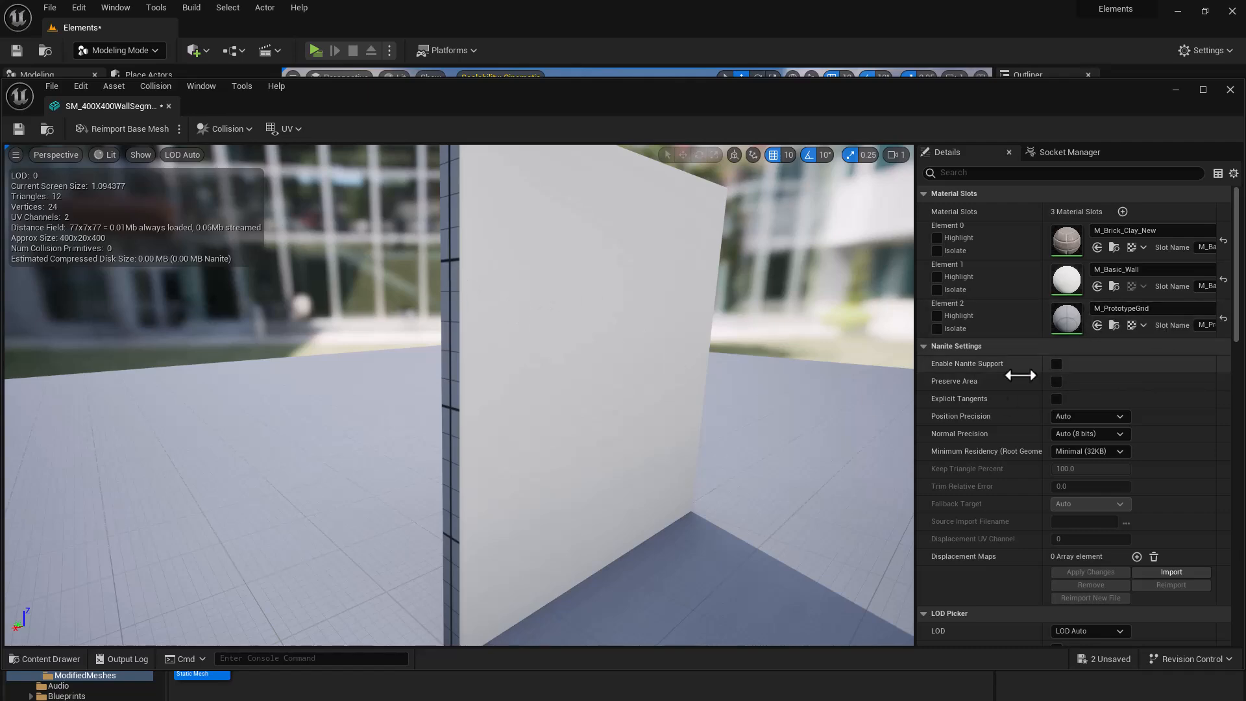
{"action": "left_click_drag", "start_coordinate": [755, 317], "coordinate": [611, 321]}
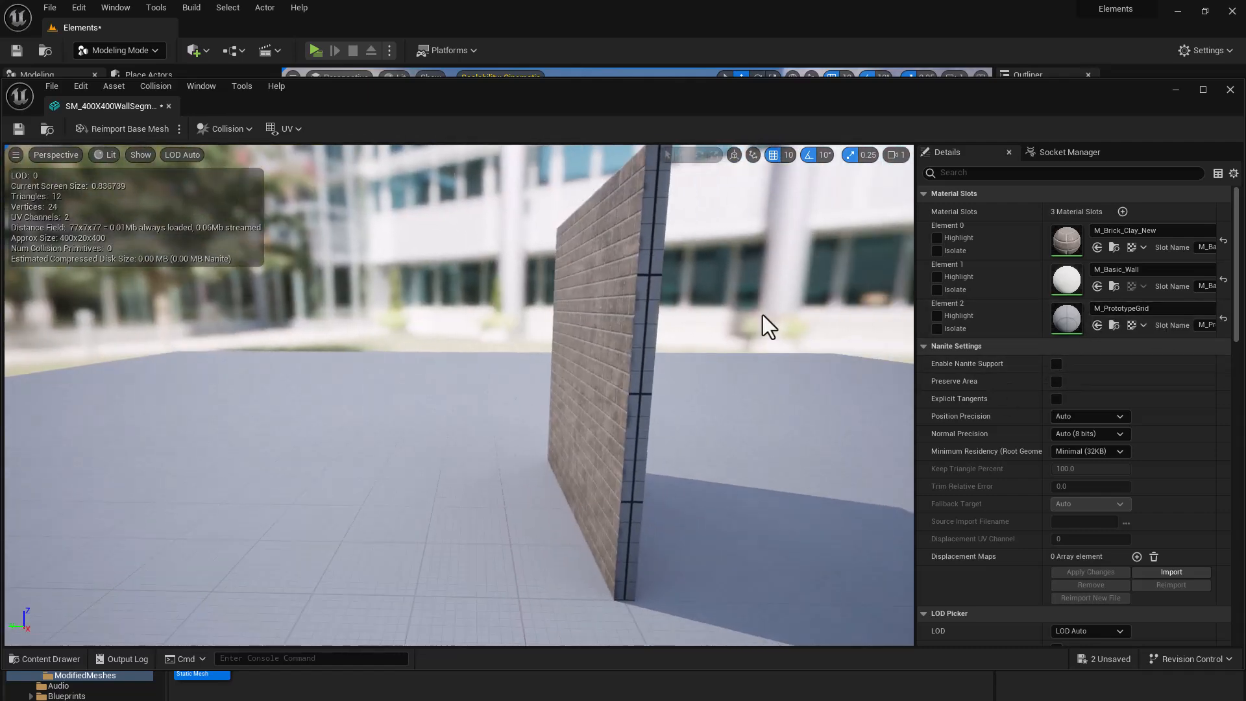
{"action": "left_click", "coordinate": [21, 131]}
{"action": "left_click", "coordinate": [1228, 90]}
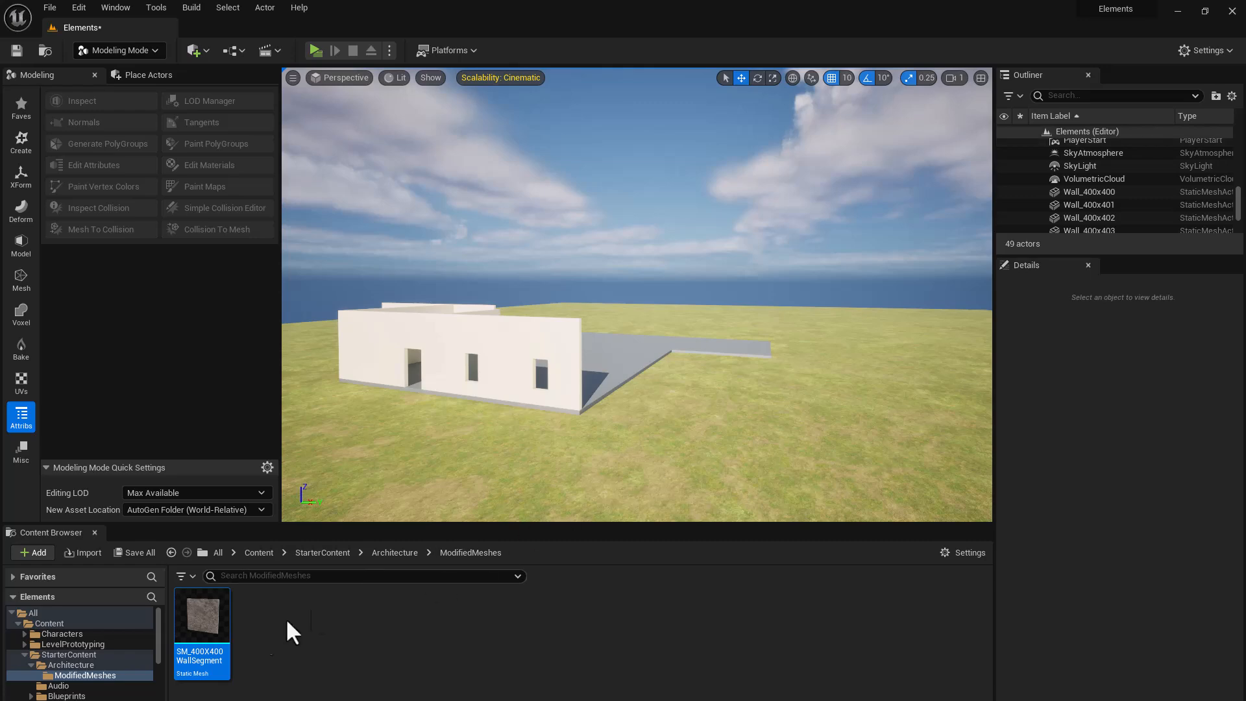
Place SM_400X400WallSegment on the grass in front of the house.
{"action": "left_click_drag", "start_coordinate": [200, 612], "coordinate": [424, 471]}
{"action": "right_click_drag", "start_coordinate": [424, 472], "coordinate": [424, 471]}
{"action": "right_click_drag", "start_coordinate": [429, 417], "coordinate": [429, 416]}
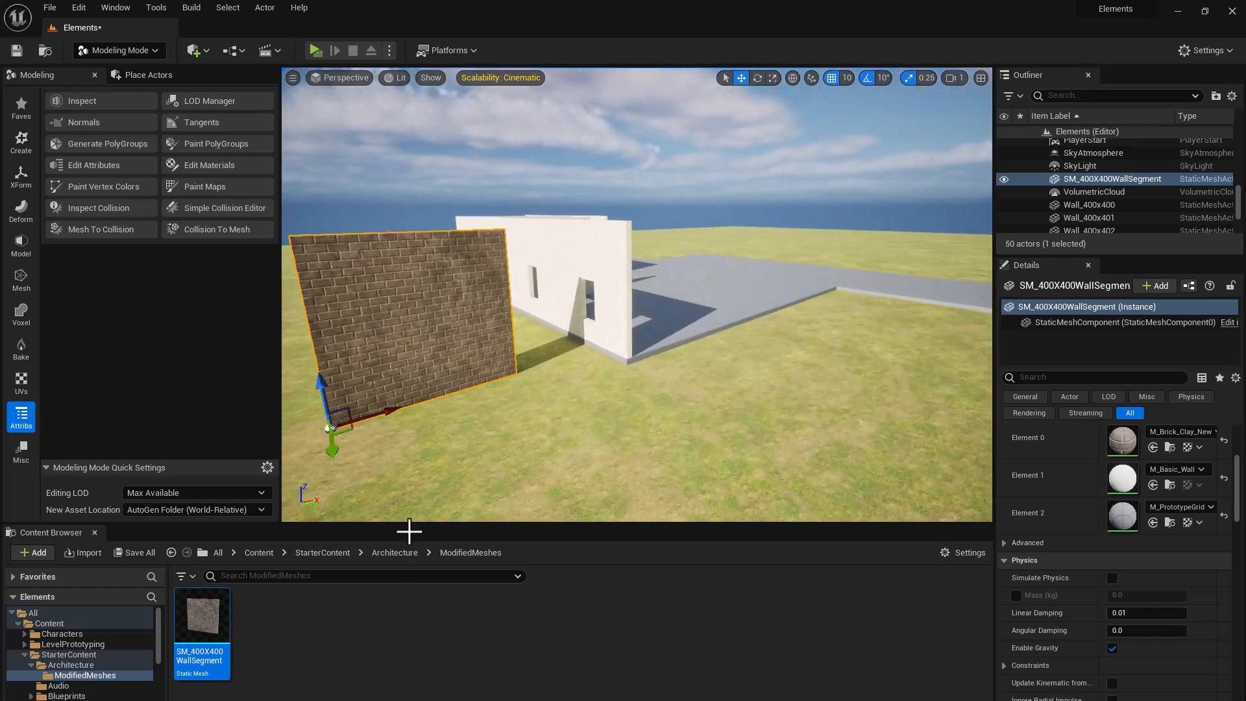
Try M_CobbleStone_Pebble from the StarterContent Materials folder on the placed wall's brick side, and undo it.
{"action": "left_click", "coordinate": [253, 552]}
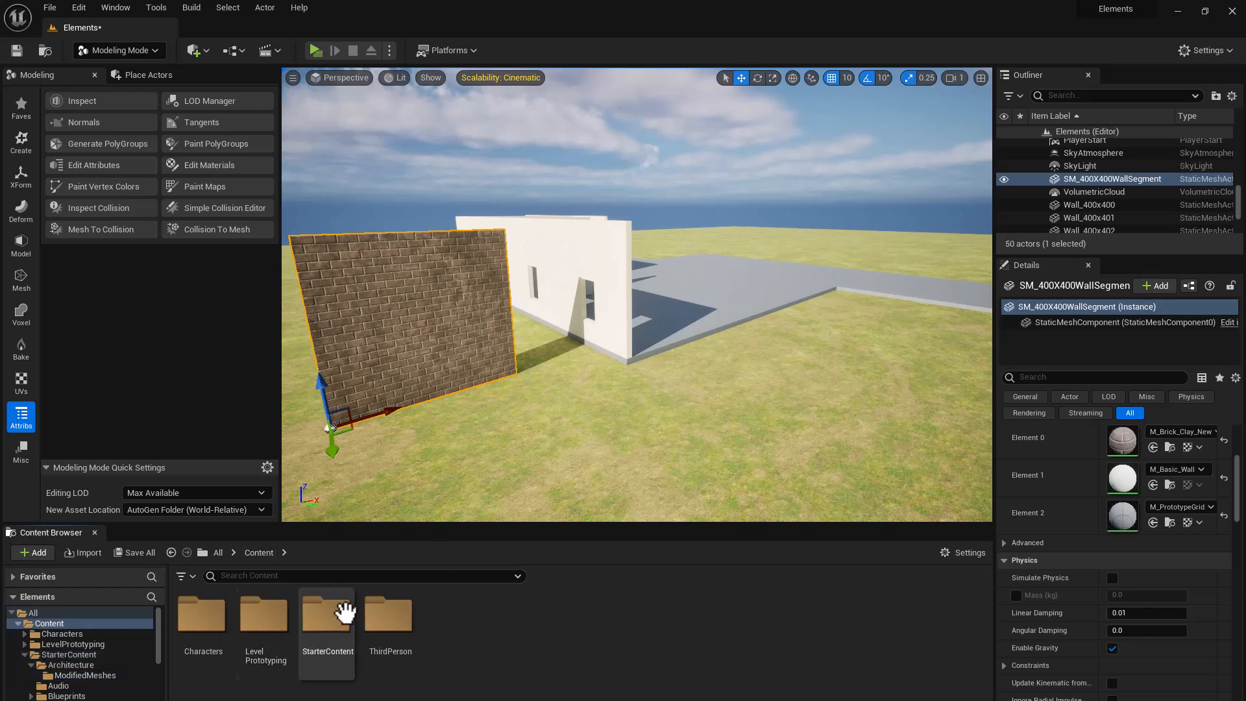
{"action": "double_click", "coordinate": [324, 614]}
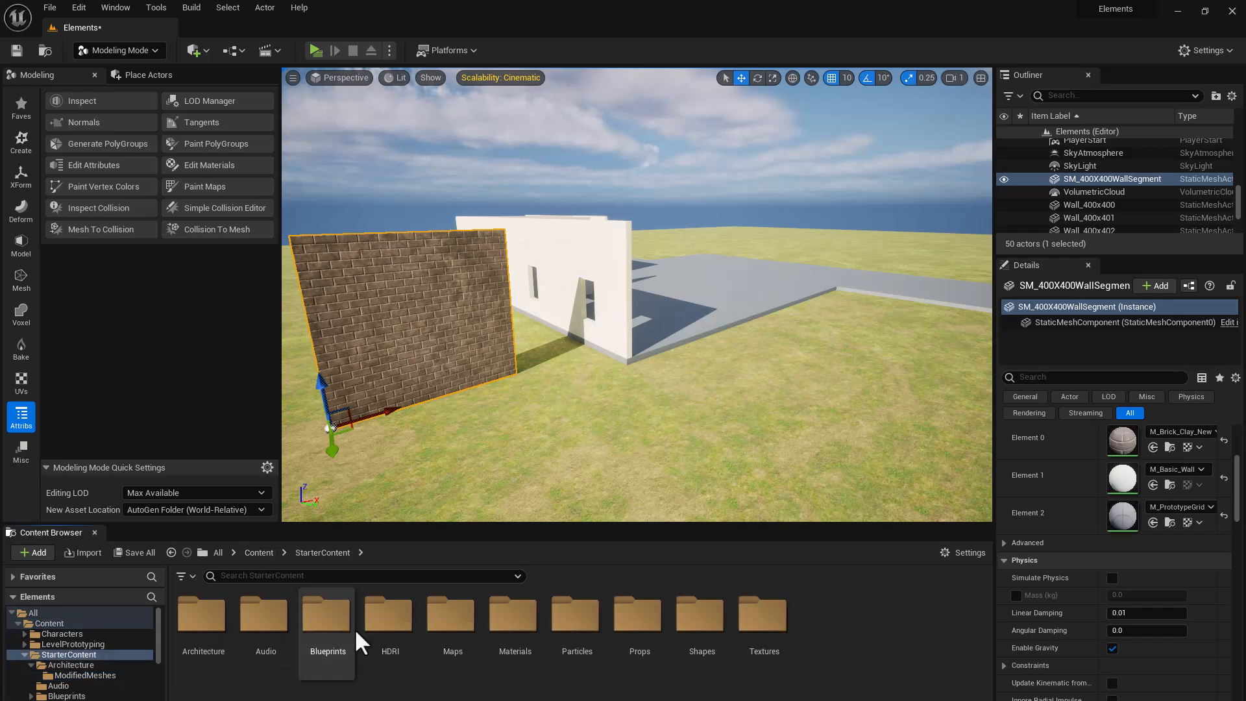
{"action": "double_click", "coordinate": [498, 616]}
{"action": "left_click_drag", "start_coordinate": [798, 659], "coordinate": [442, 350]}
{"action": "right_click_drag", "start_coordinate": [556, 398], "coordinate": [556, 398]}
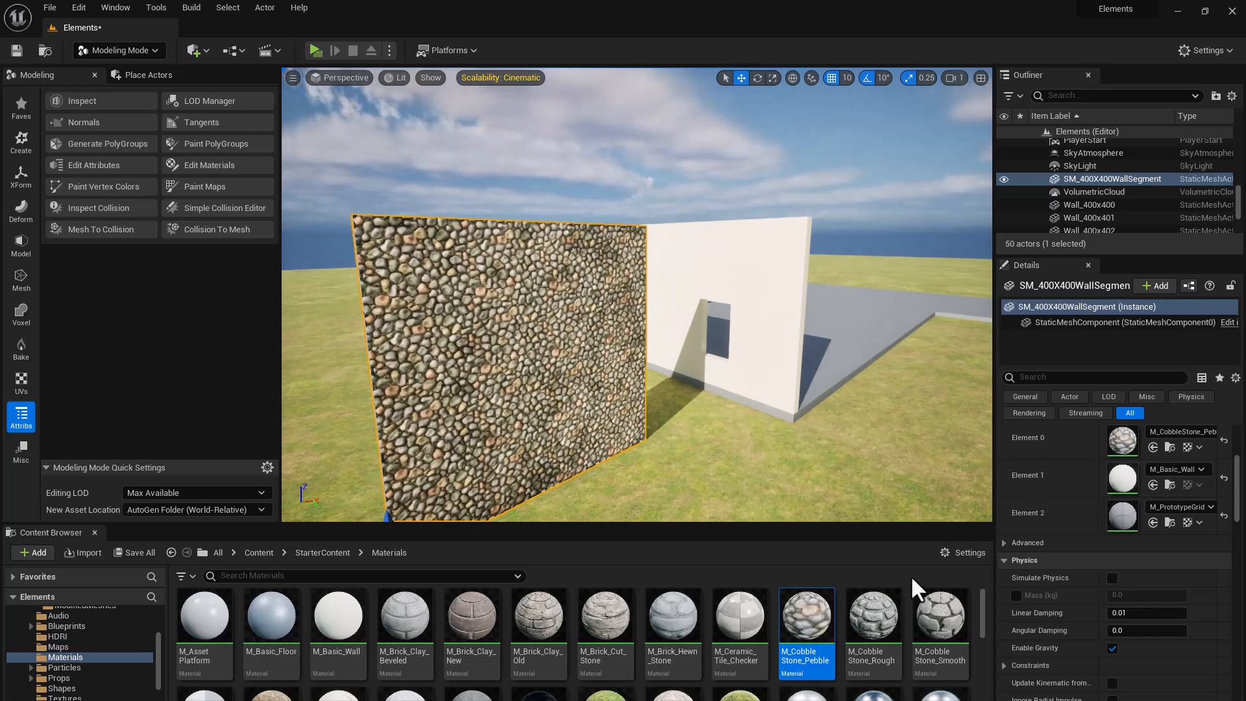
{"action": "key", "text": "ctrl+z"}
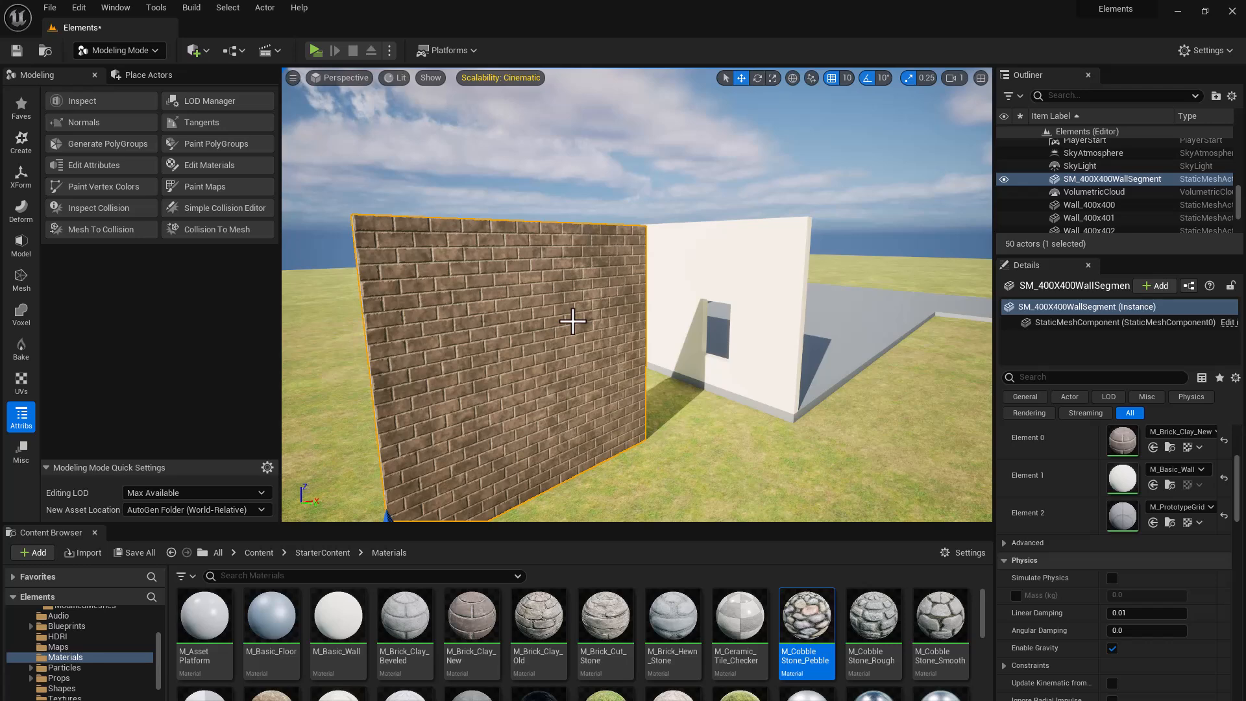
Locate and open the placed wall's source mesh and set its Element 0 to M_Basic_Wall.
{"action": "key", "text": "ctrl+b"}
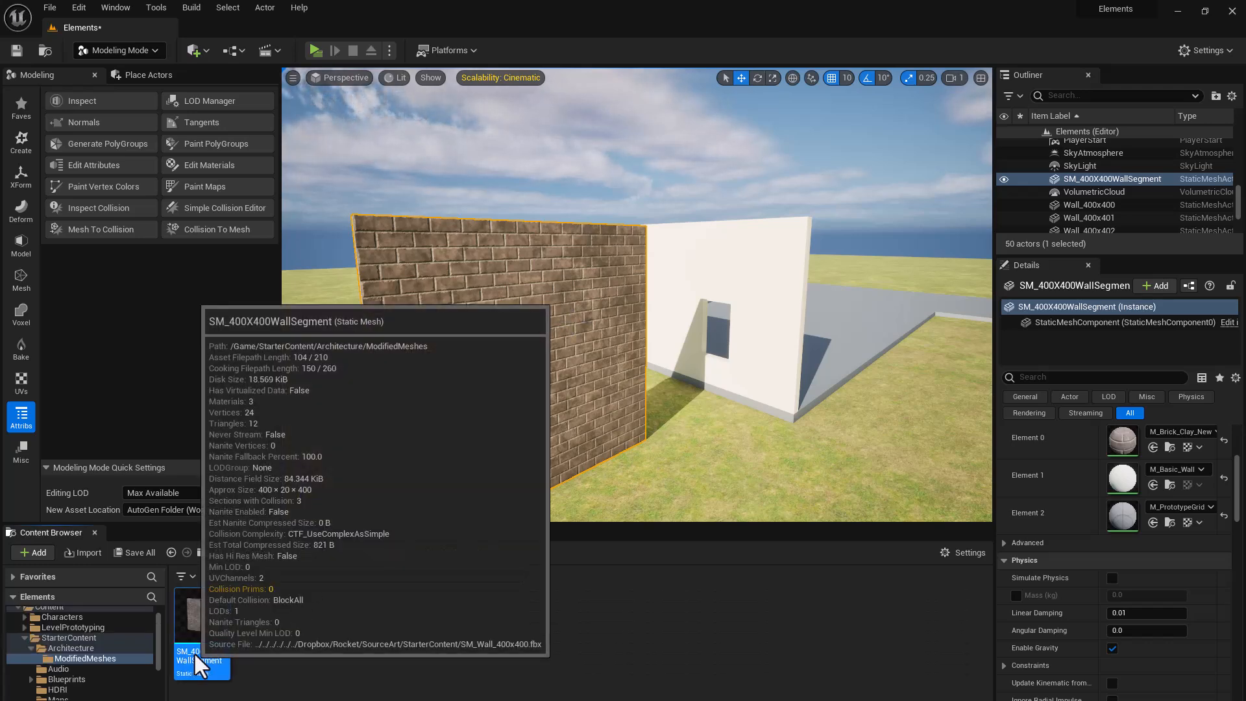
{"action": "double_click", "coordinate": [193, 652]}
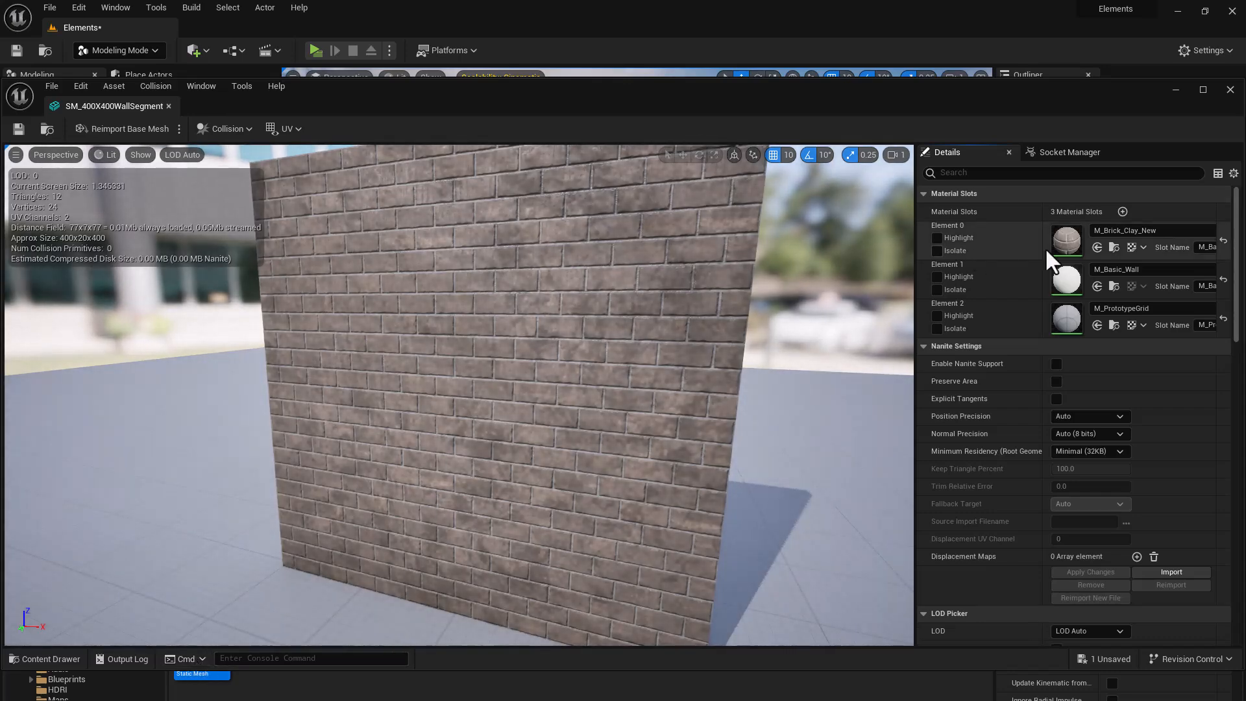
{"action": "left_click", "coordinate": [1115, 232]}
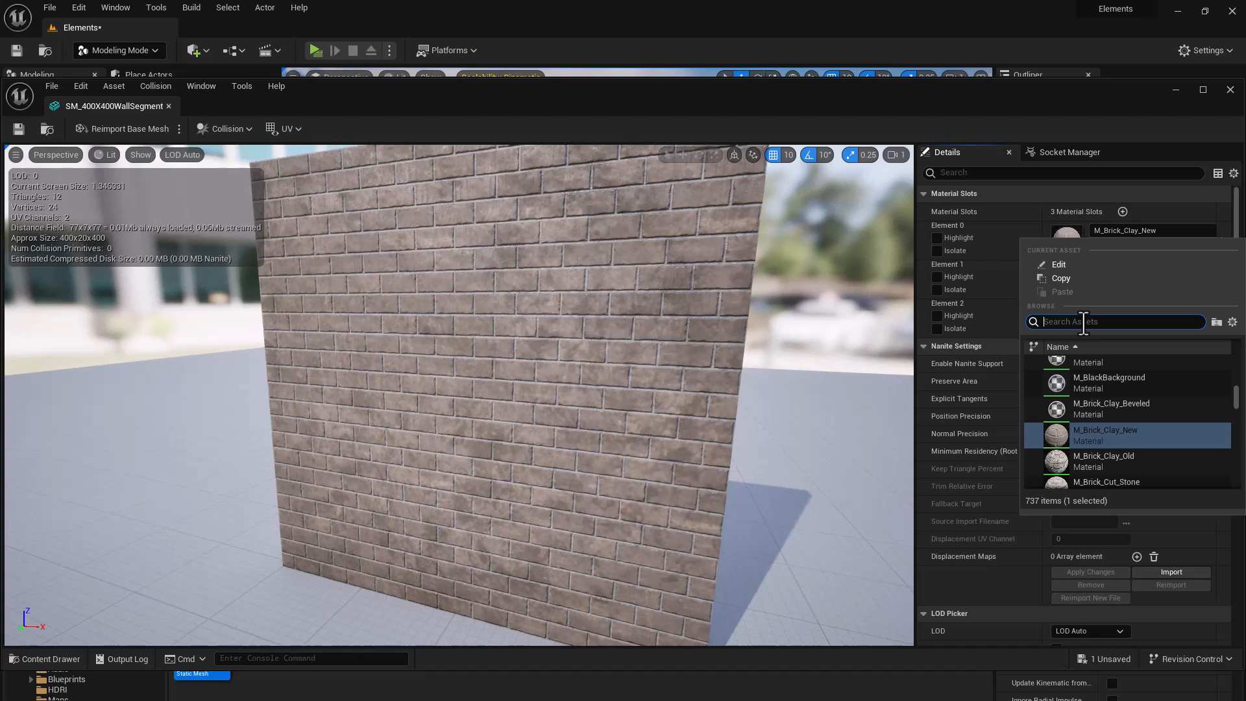
{"action": "type", "text": "M_B"}
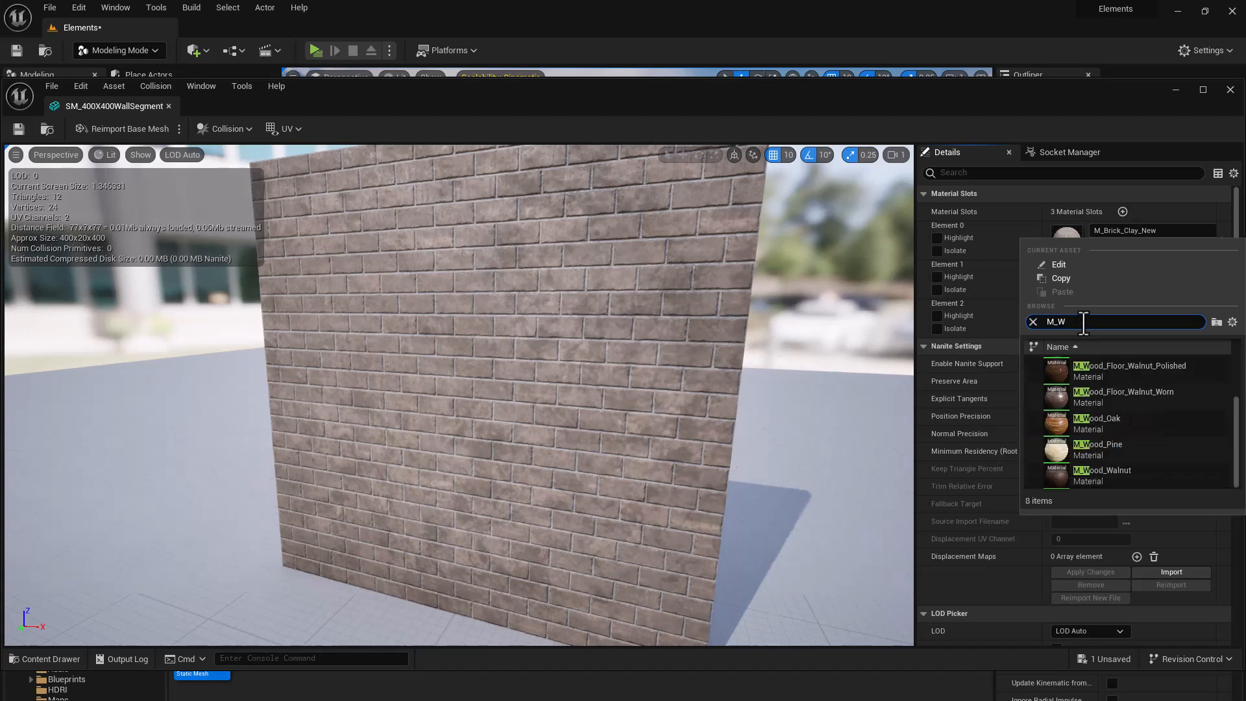
{"action": "type", "text": "as"}
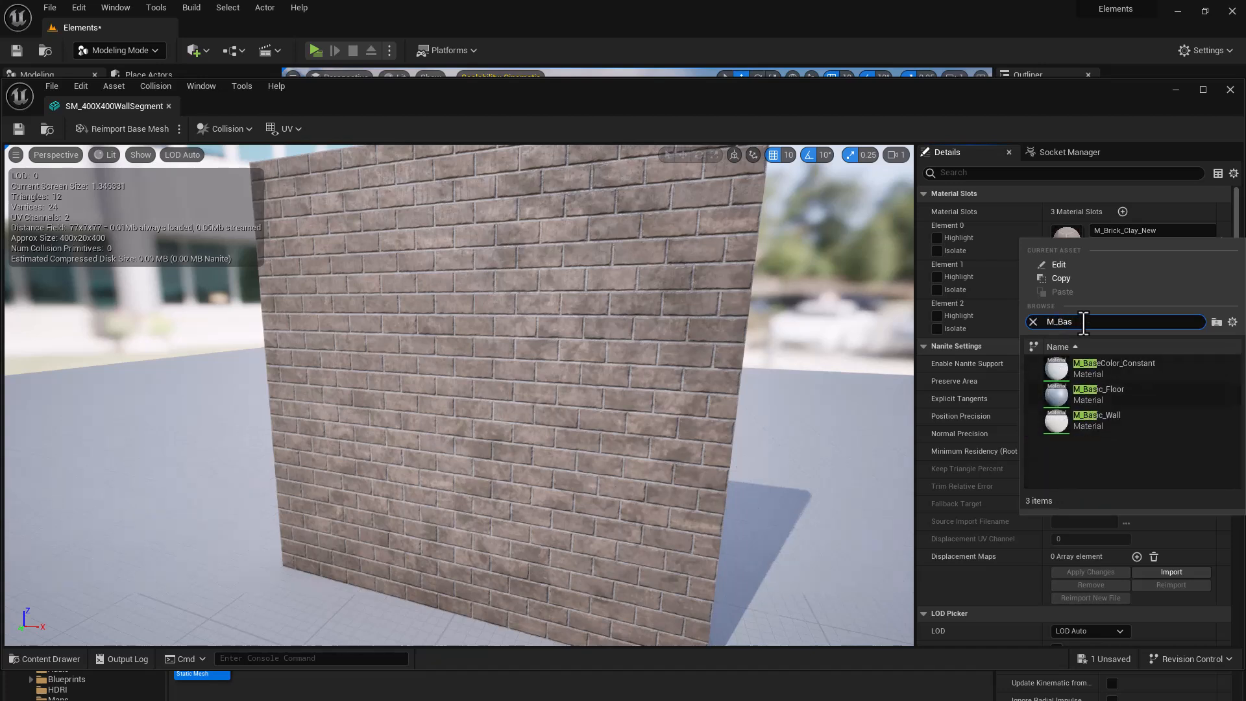
{"action": "left_click", "coordinate": [1097, 420]}
Set the mesh's Element 1 to M_Basic_Floor, then save and close the wall segment mesh.
{"action": "left_click_drag", "start_coordinate": [765, 294], "coordinate": [816, 295]}
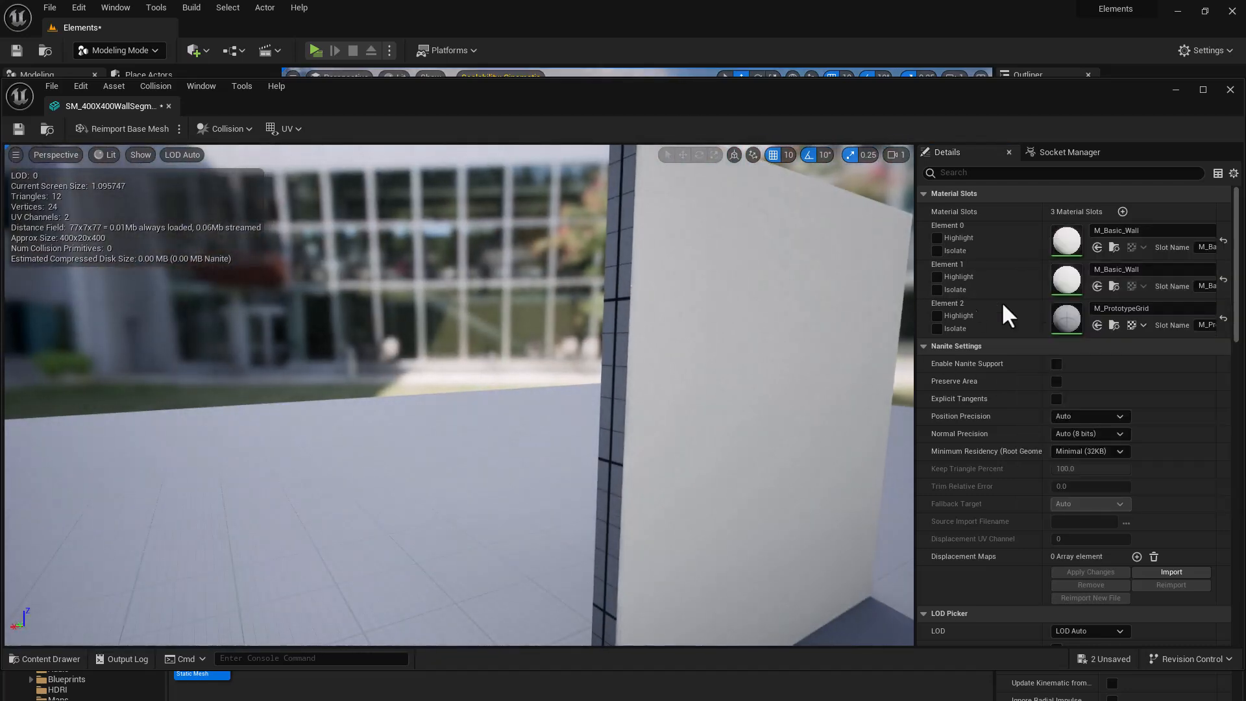
{"action": "left_click", "coordinate": [1136, 274]}
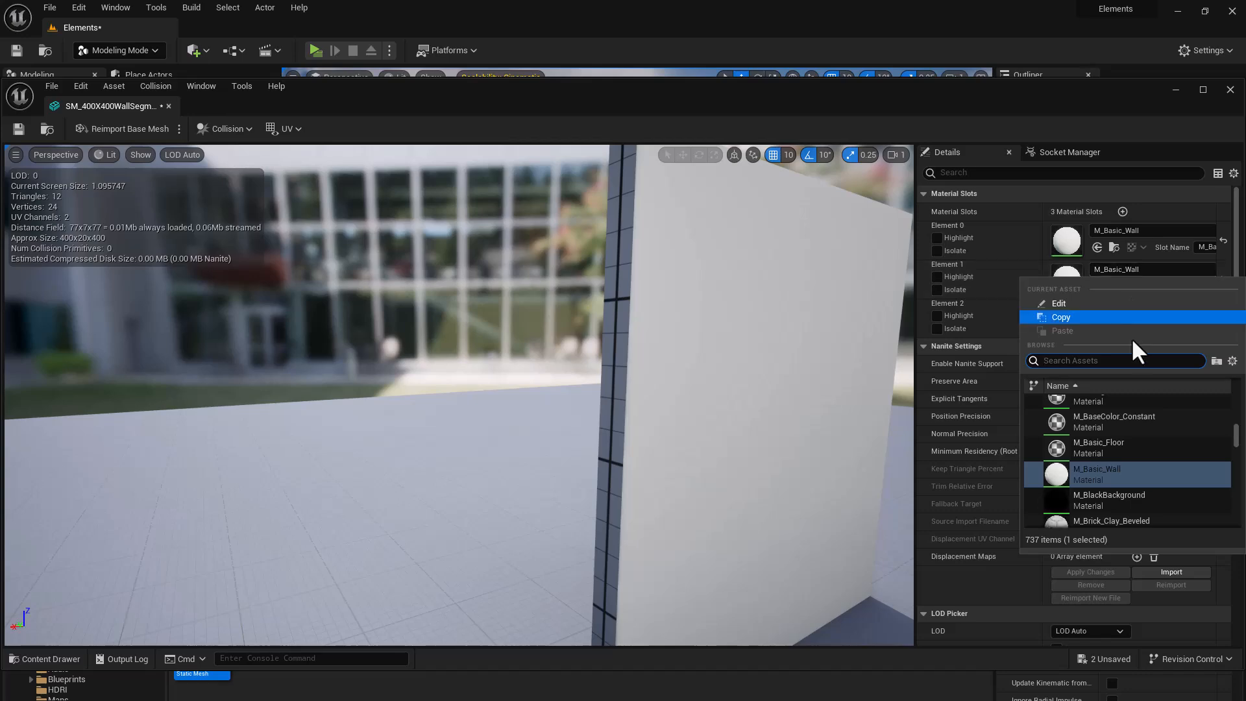
{"action": "left_click", "coordinate": [1113, 445]}
{"action": "left_click_drag", "start_coordinate": [843, 319], "coordinate": [656, 317]}
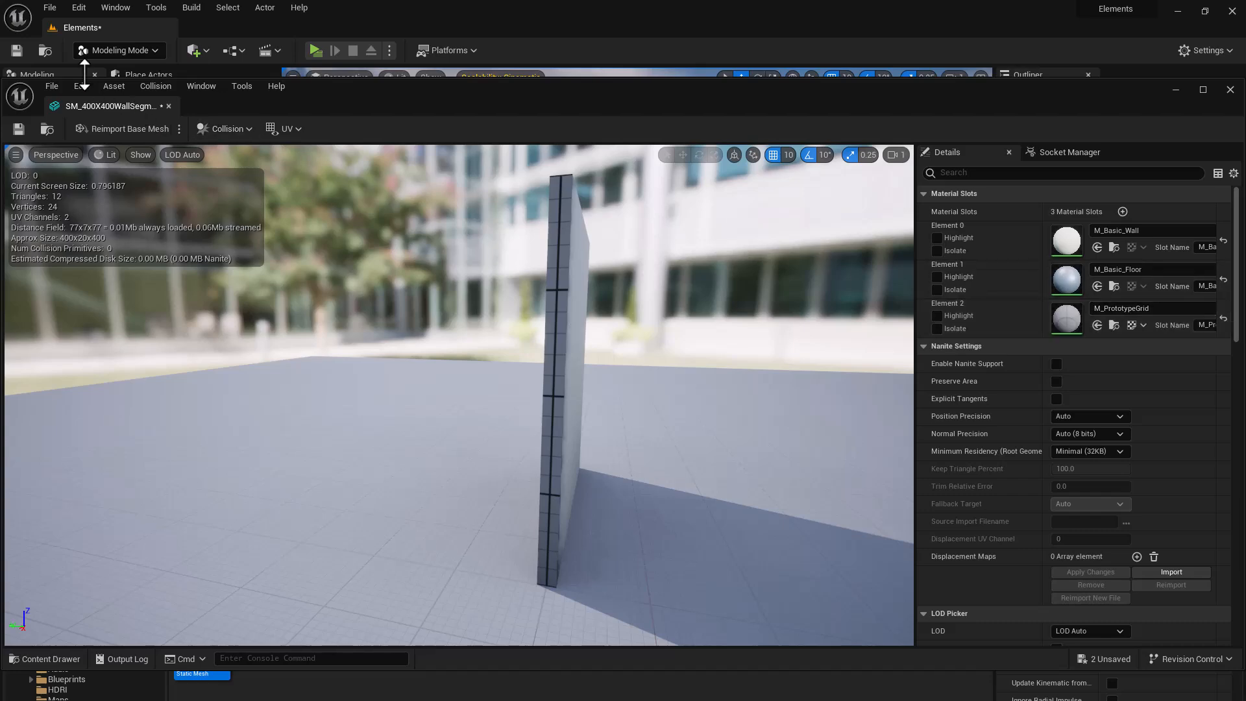
{"action": "left_click", "coordinate": [19, 129]}
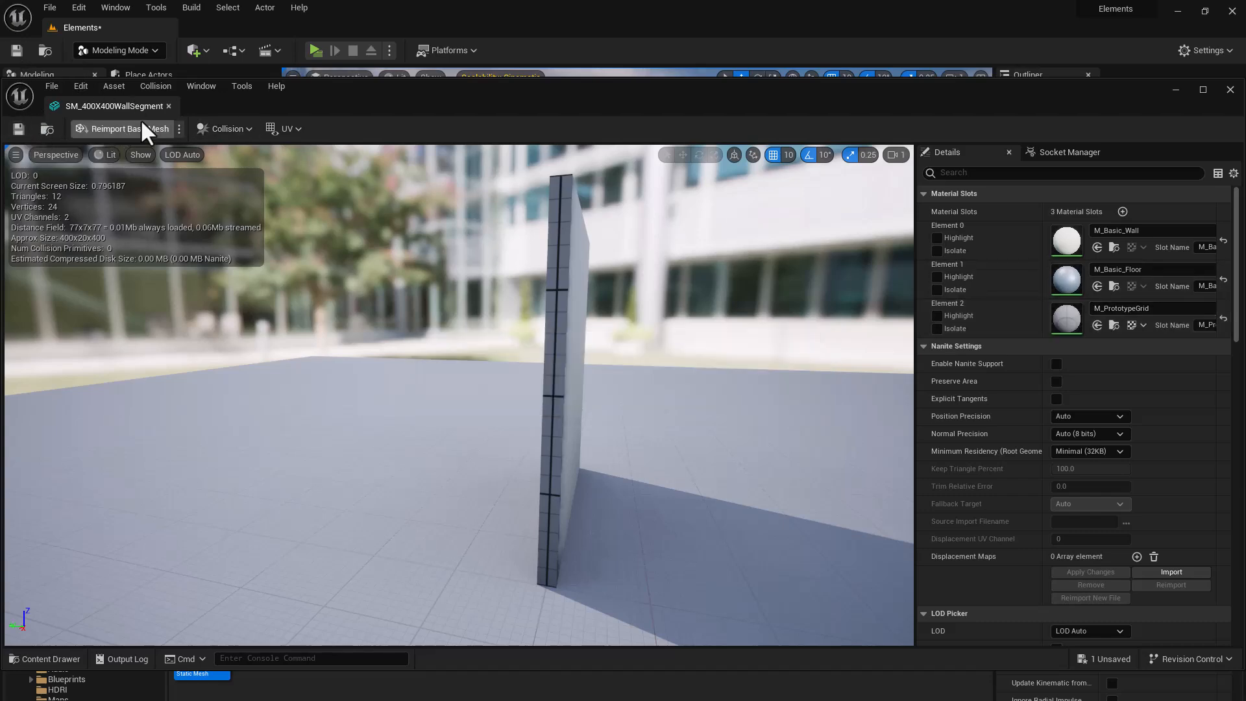
{"action": "left_click", "coordinate": [168, 105]}
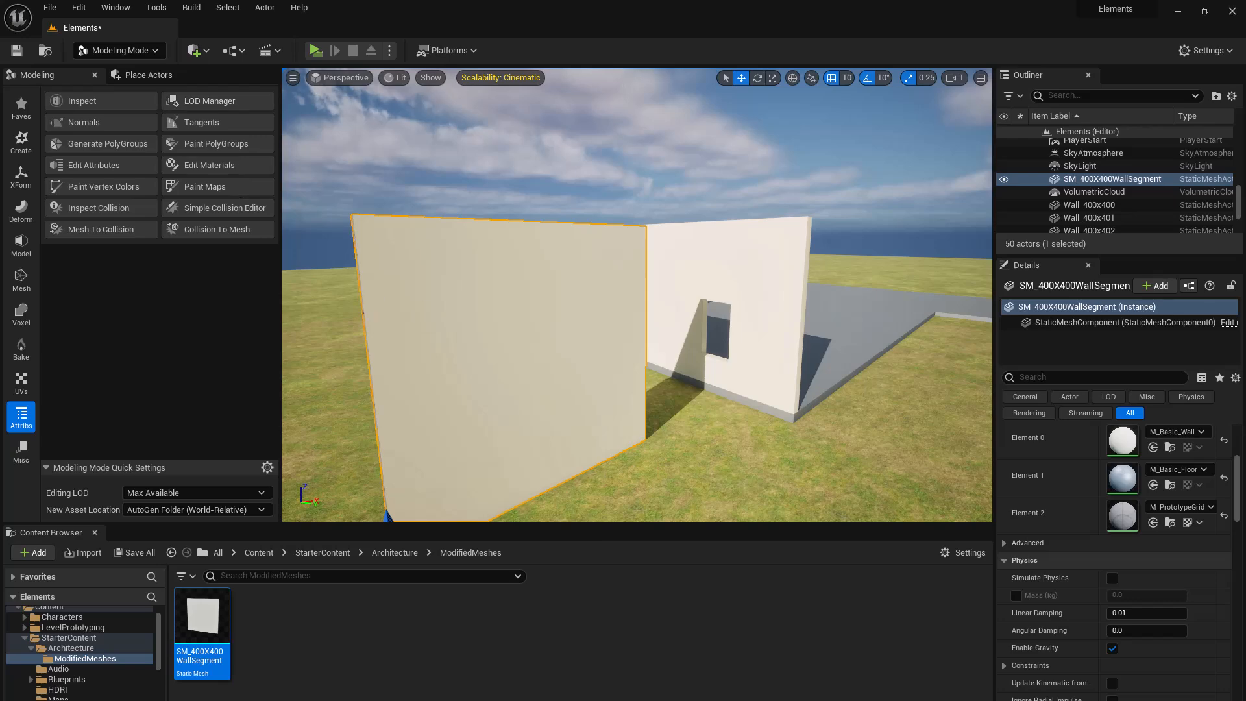
Delete the SM_400X400WallSegment test wall placed on the grass in front of the house.
{"action": "key", "text": "f"}
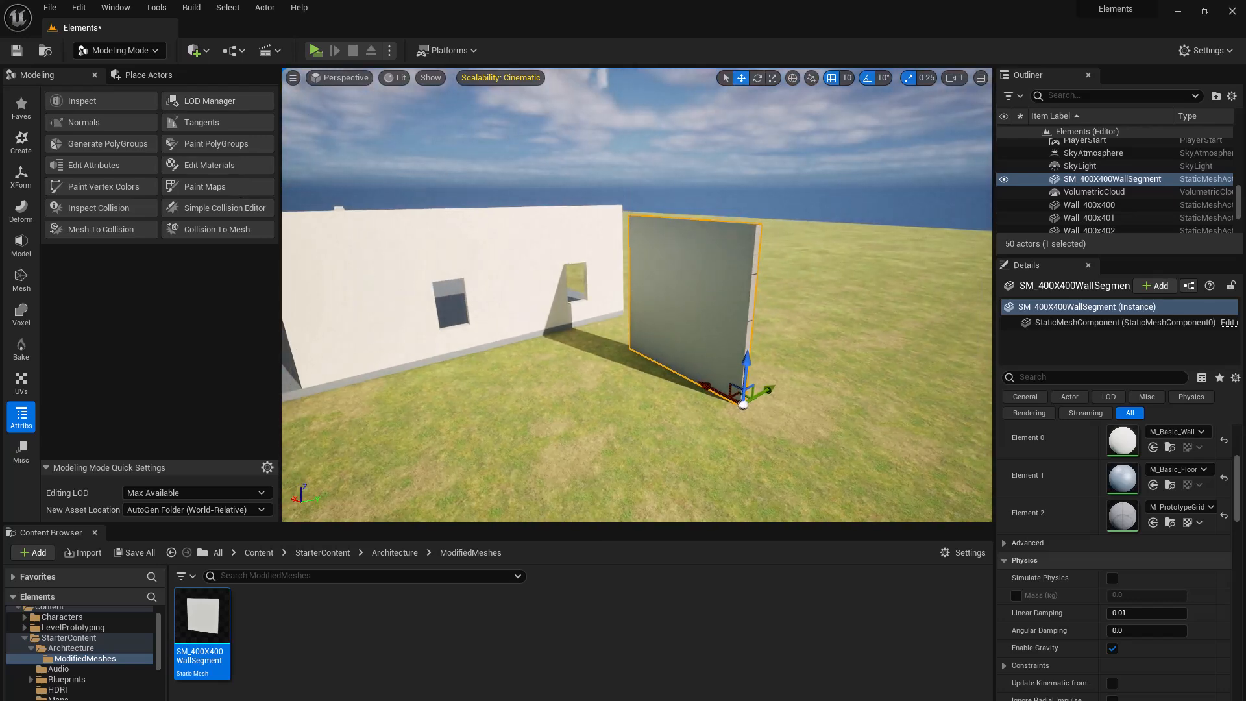
{"action": "key", "text": "Delete"}
{"action": "right_click_drag", "start_coordinate": [618, 287], "coordinate": [565, 291]}
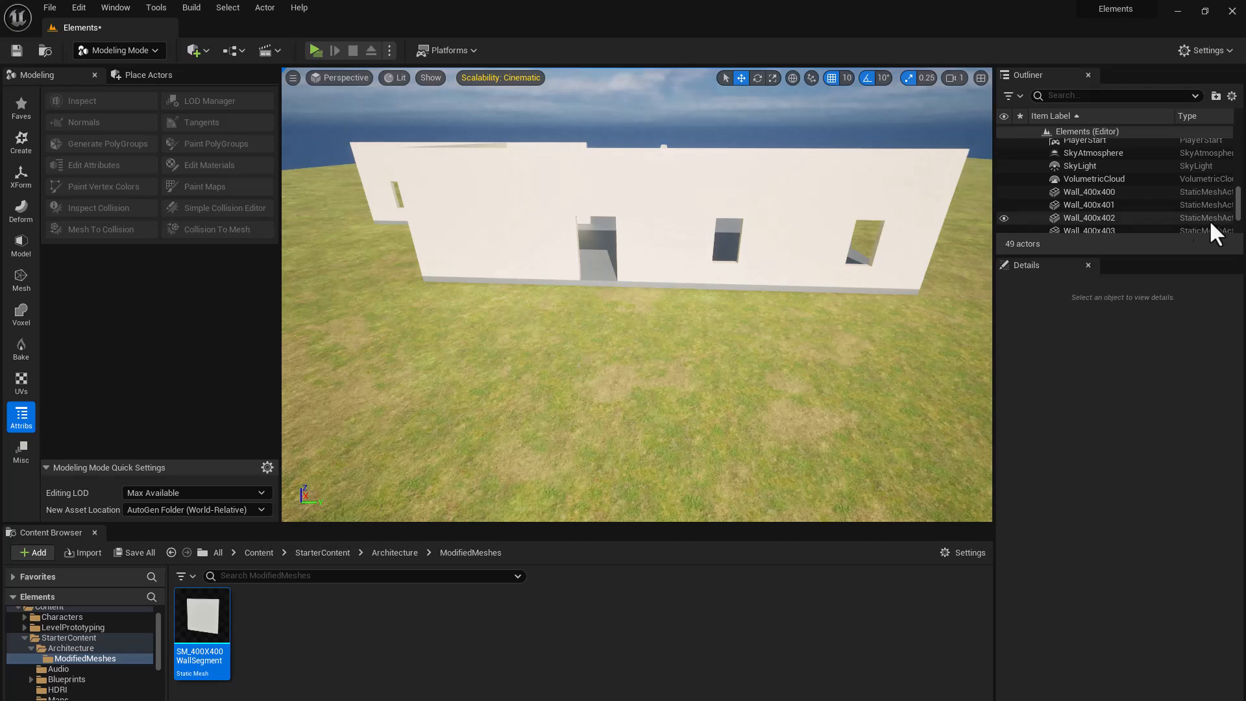
Replace the Wall_400x400 actor at the house's front corner with SM_400X400WallSegment.
{"action": "left_click", "coordinate": [1102, 189]}
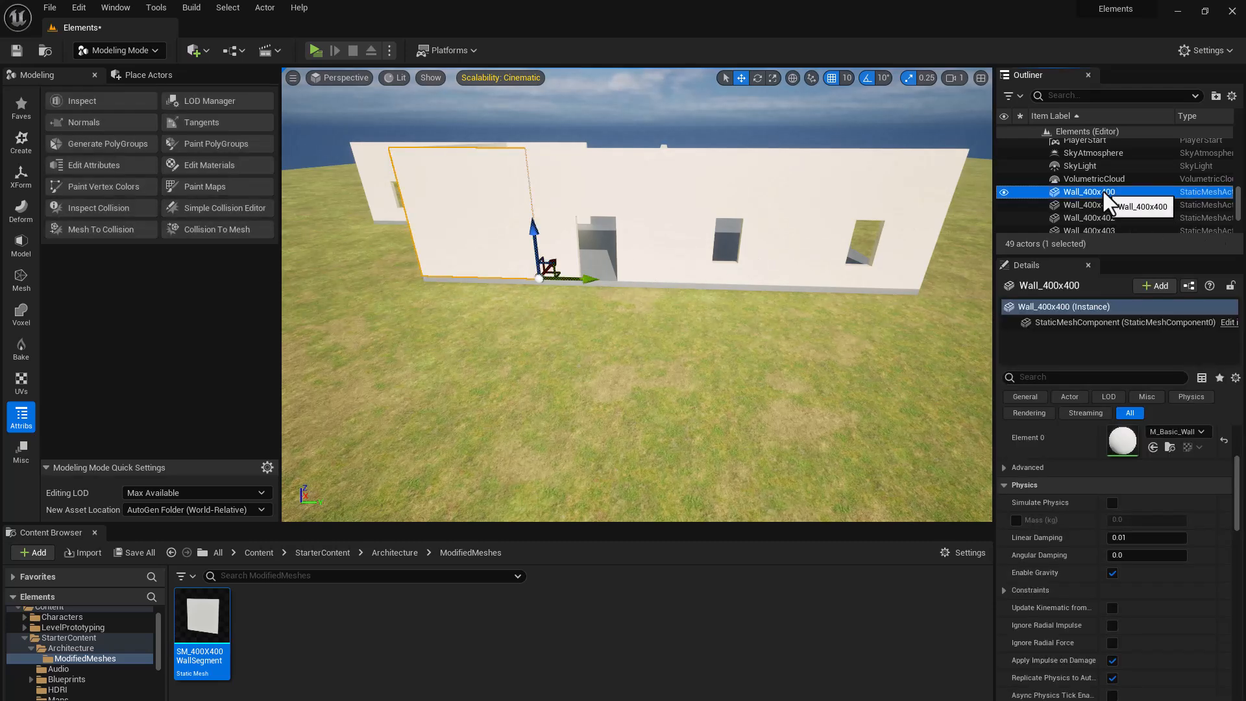
{"action": "left_click", "coordinate": [1101, 217]}
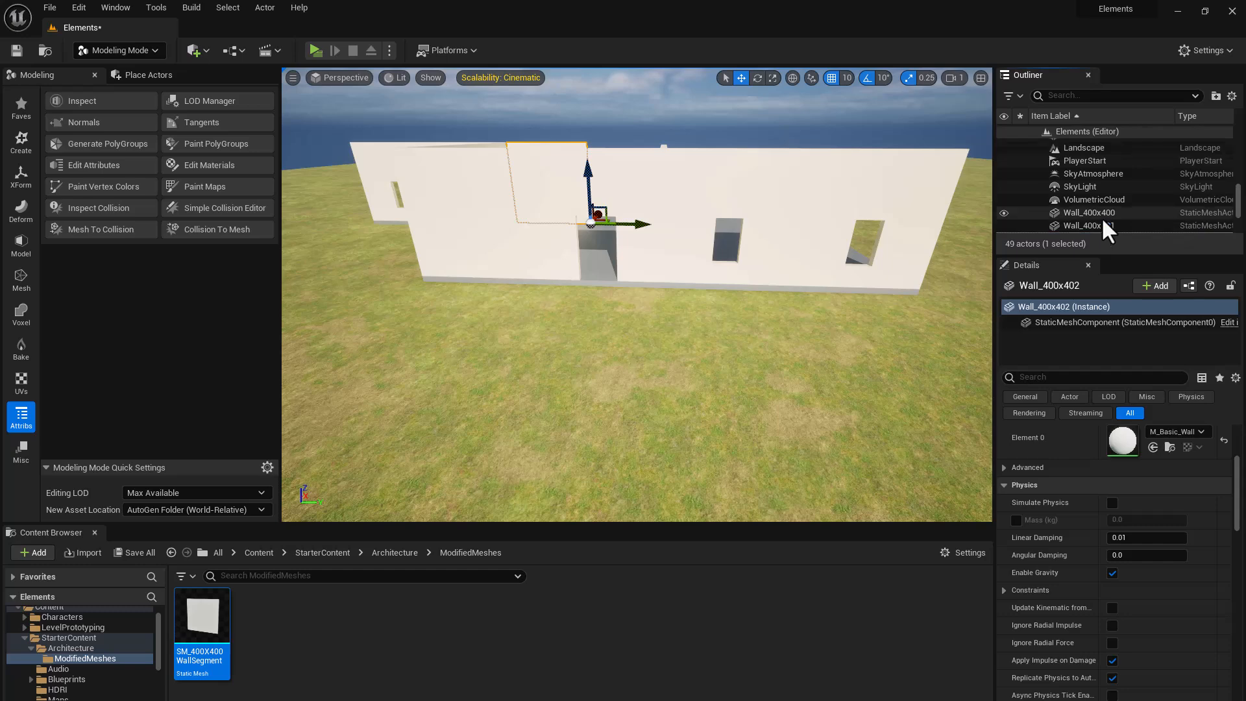
{"action": "scroll", "coordinate": [1113, 210], "scroll_direction": "down", "scroll_amount": 2}
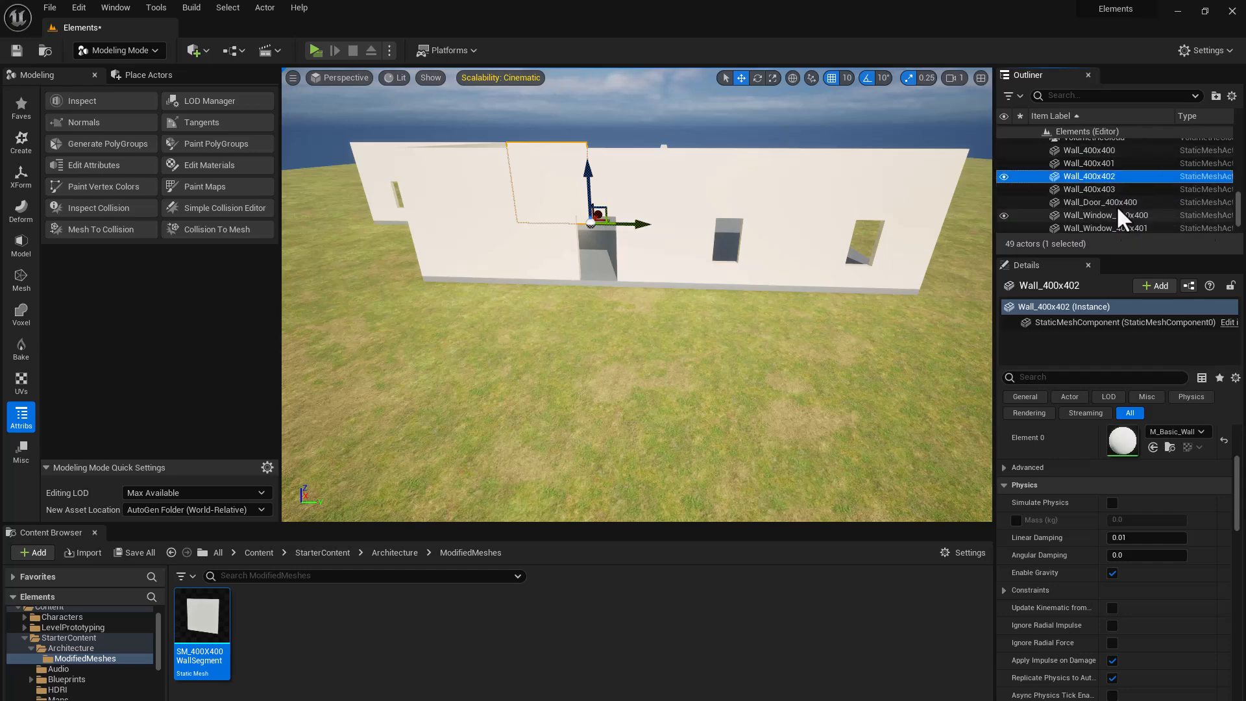
{"action": "left_click", "coordinate": [1114, 150]}
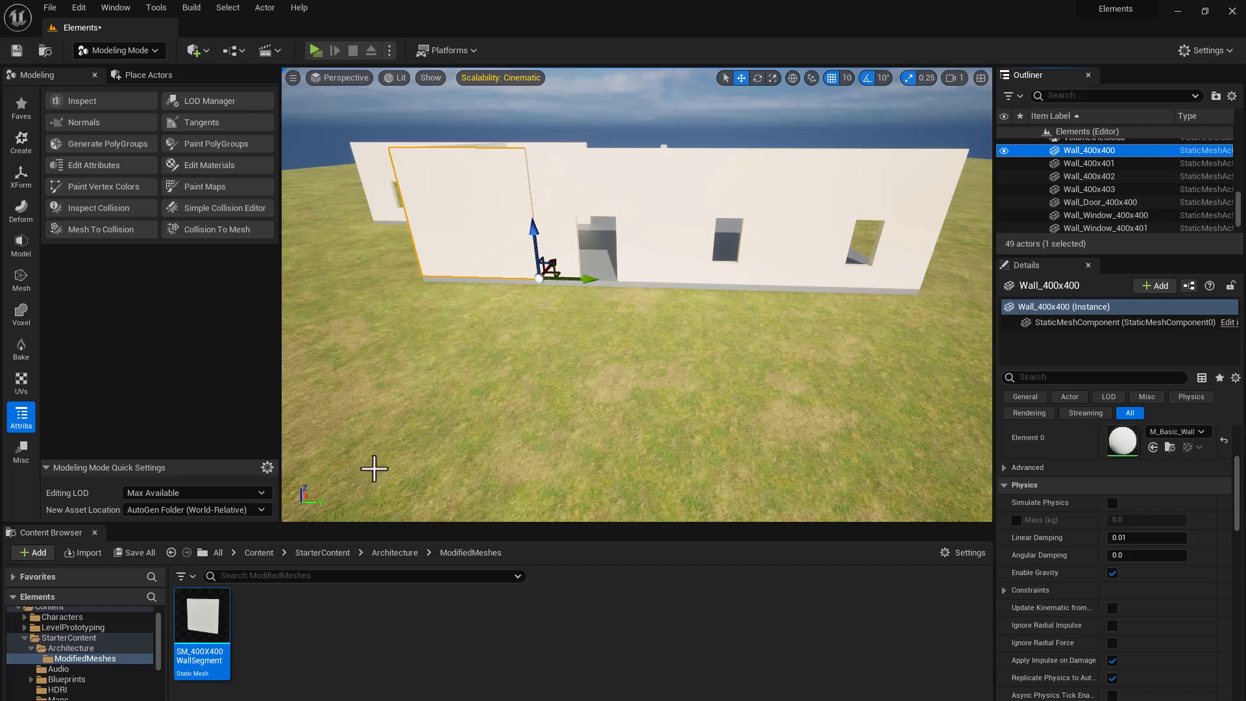
{"action": "left_click", "coordinate": [481, 208]}
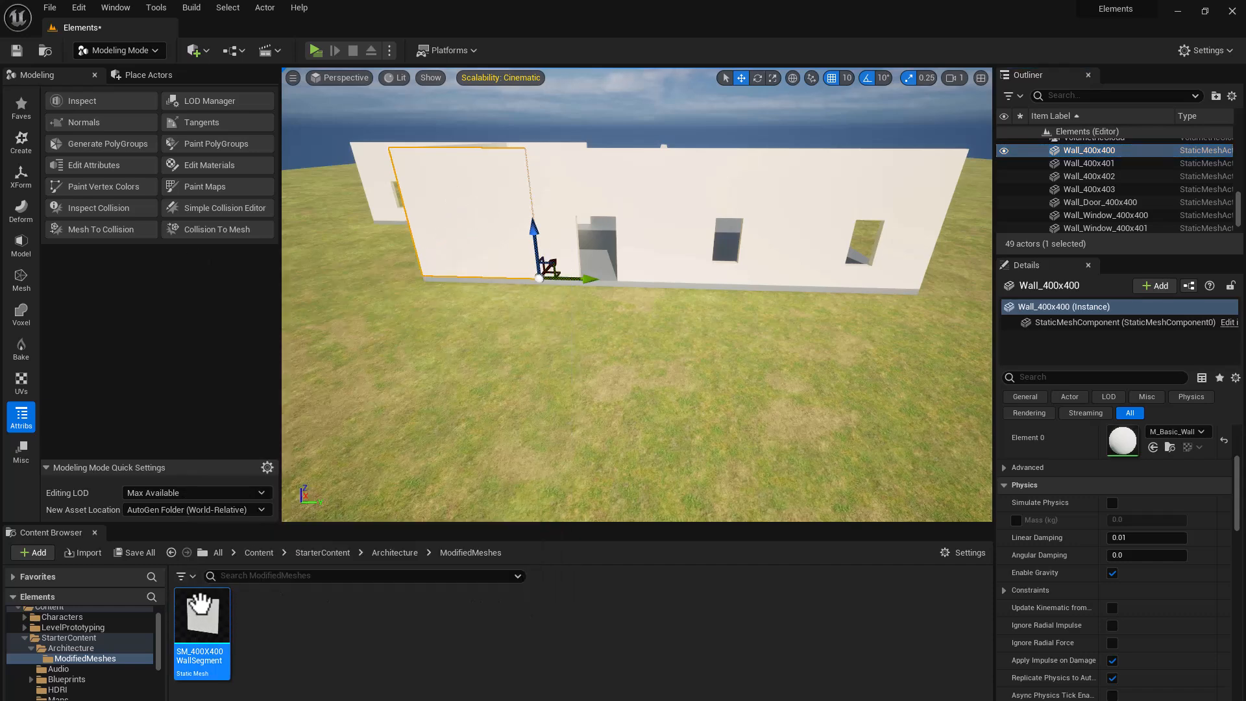
{"action": "mouse_move", "coordinate": [196, 605]}
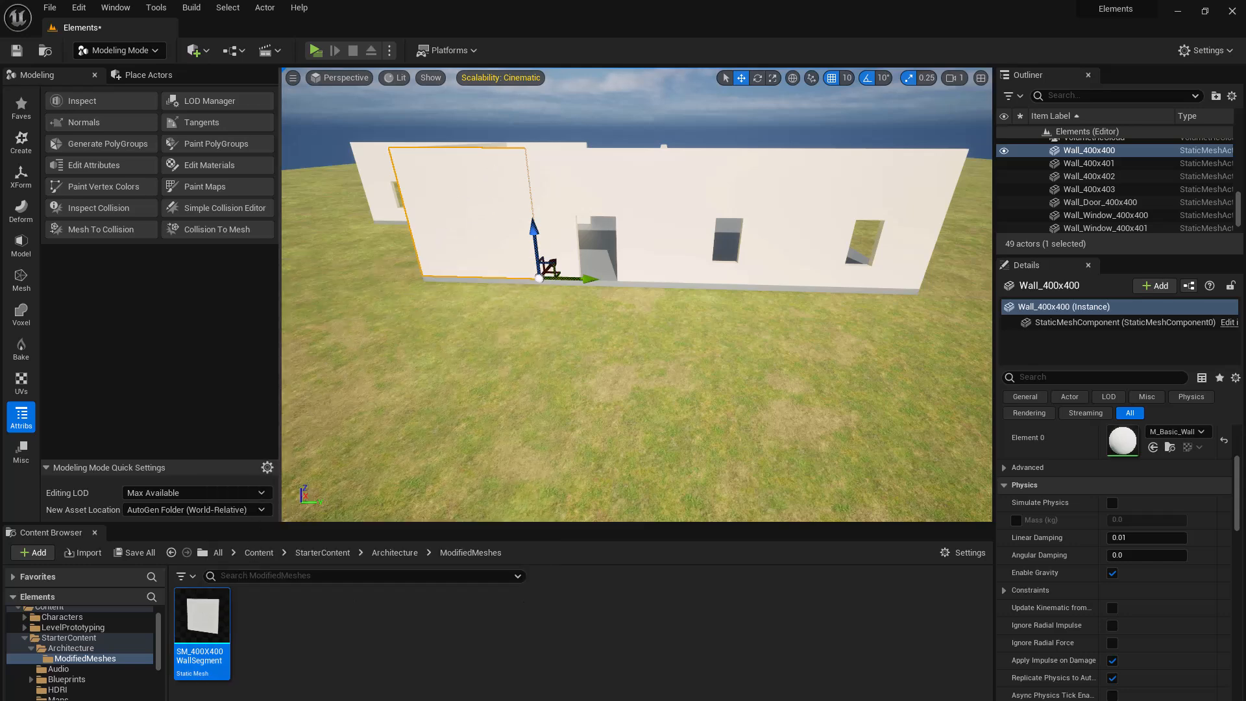
{"action": "right_click", "coordinate": [445, 221]}
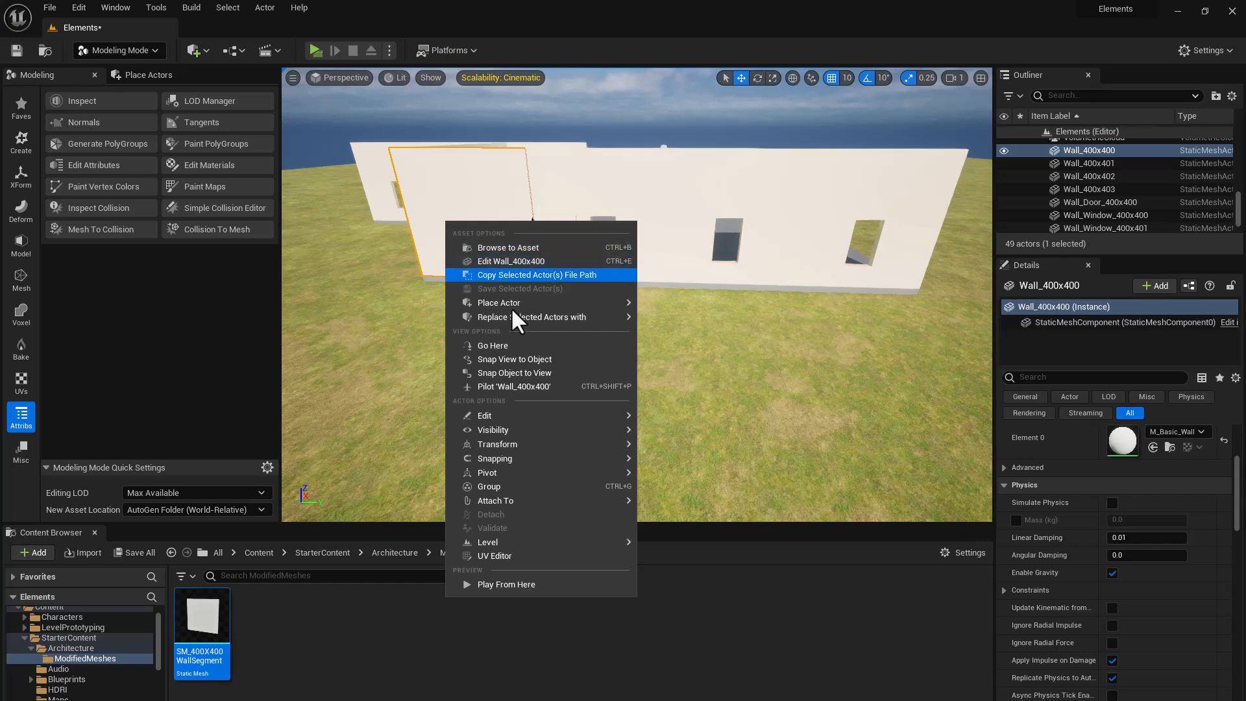
{"action": "mouse_move", "coordinate": [513, 311]}
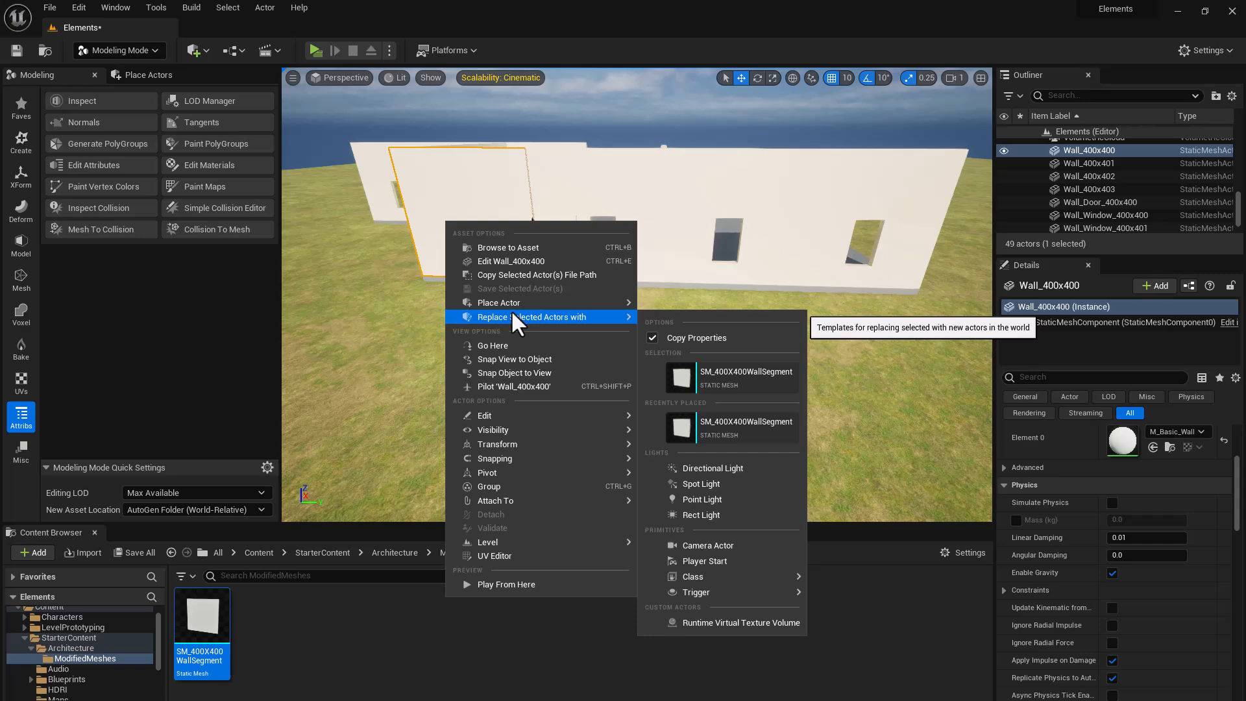
{"action": "left_click", "coordinate": [742, 368]}
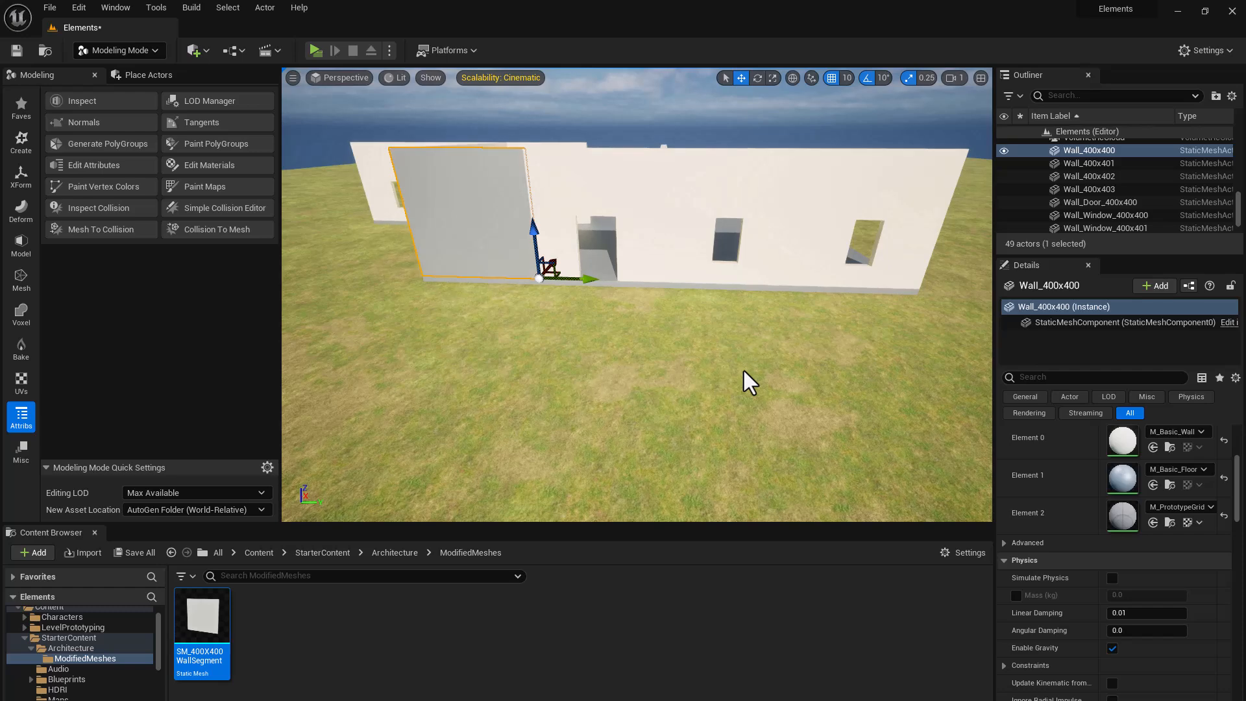
Replace the recessed Wall_400x403 actor beside the window wall with SM_400X400WallSegment.
{"action": "right_click_drag", "start_coordinate": [523, 288], "coordinate": [564, 245]}
{"action": "left_click", "coordinate": [571, 229]}
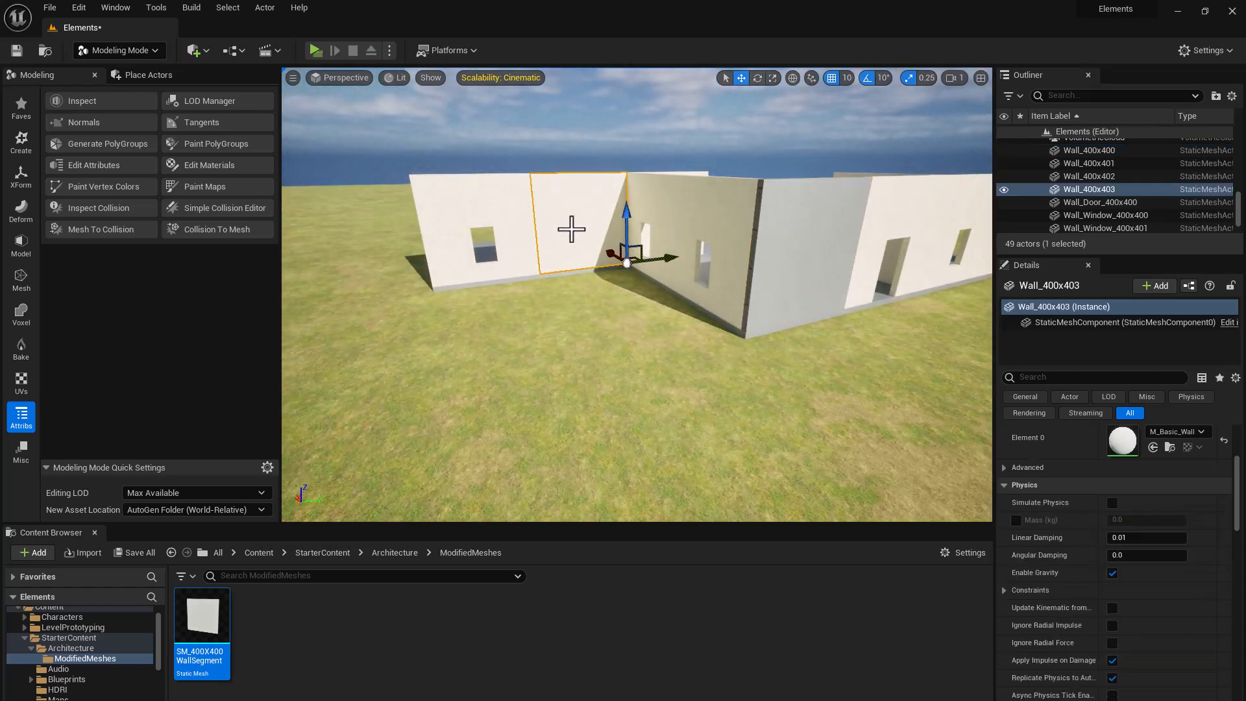
{"action": "right_click", "coordinate": [571, 229]}
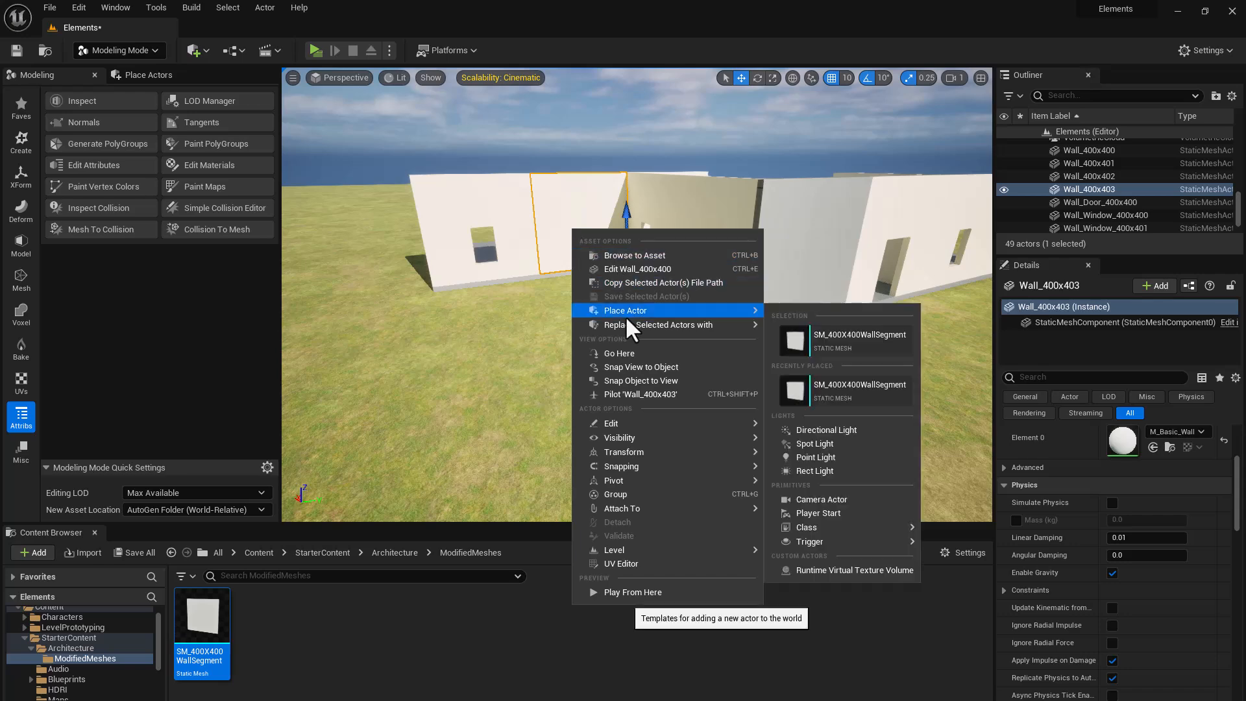
{"action": "mouse_move", "coordinate": [625, 323]}
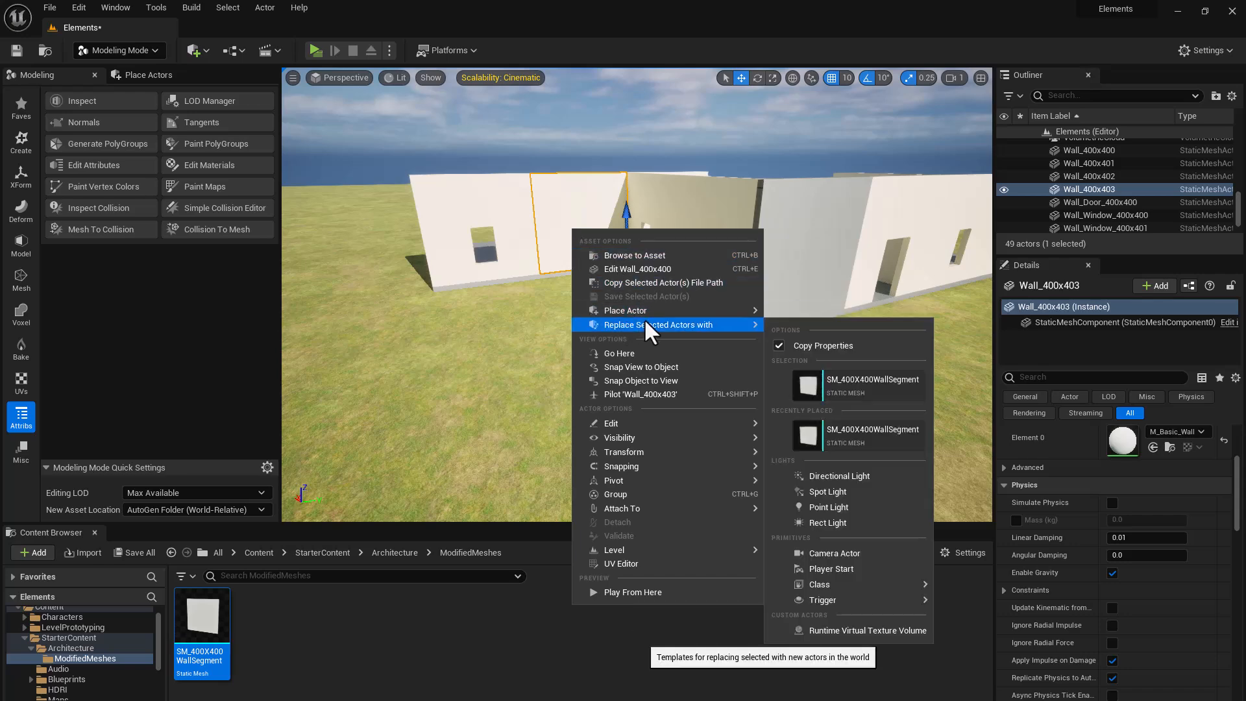
{"action": "left_click", "coordinate": [838, 375]}
Replace the interior Wall_400x402 actor with SM_400X400WallSegment.
{"action": "mouse_move", "coordinate": [727, 329]}
{"action": "right_mouse_down"}
{"action": "mouse_move", "coordinate": [727, 279]}
{"action": "mouse_move", "coordinate": [727, 344]}
{"action": "mouse_move", "coordinate": [728, 329]}
{"action": "right_mouse_up"}
{"action": "left_click", "coordinate": [664, 349]}
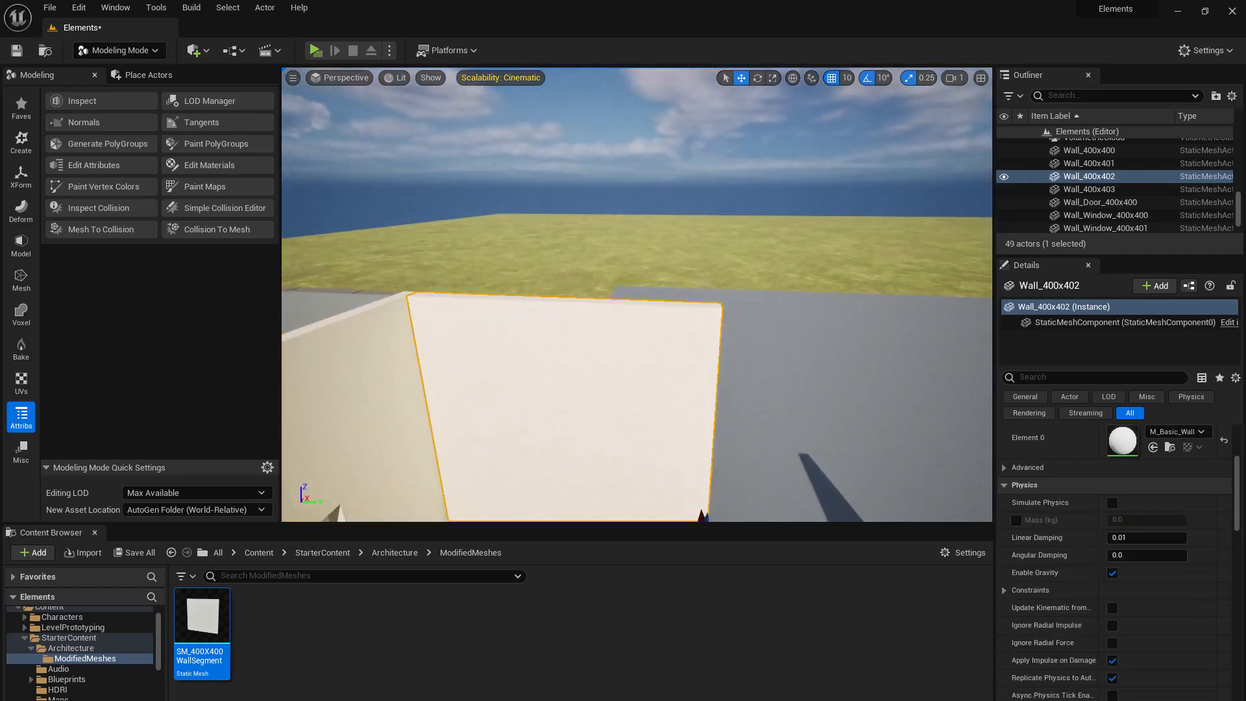
{"action": "right_click", "coordinate": [664, 349]}
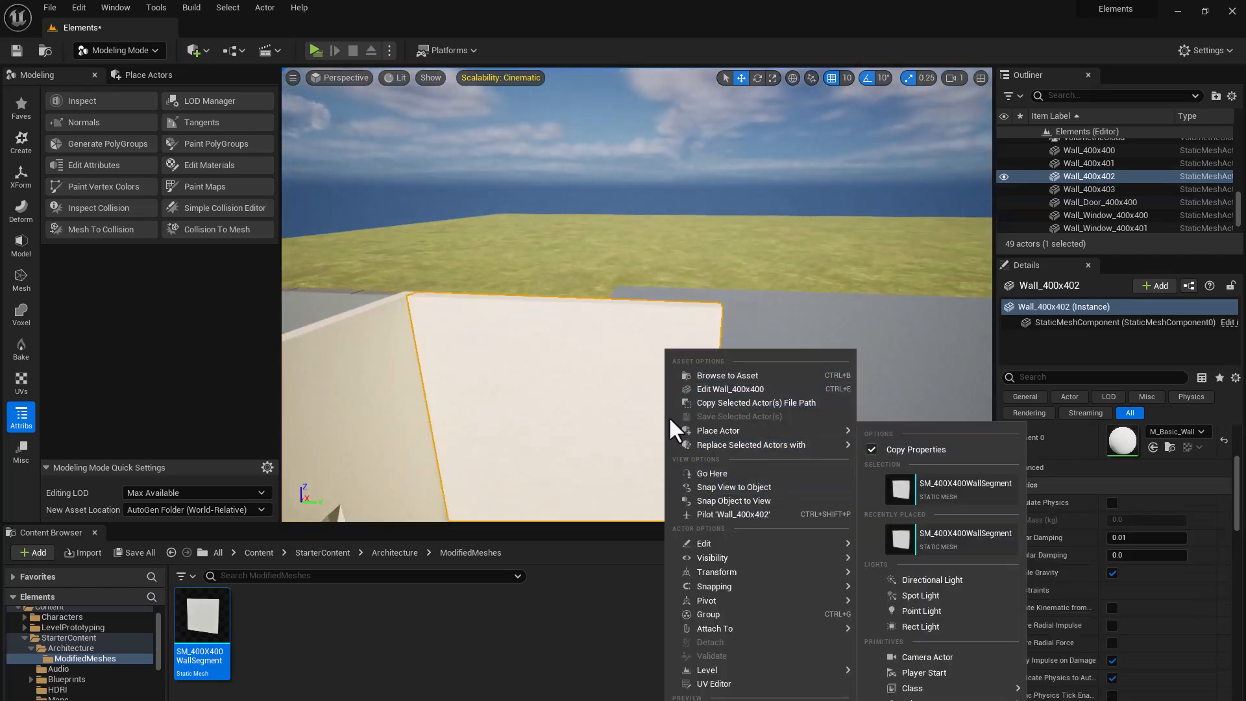
{"action": "left_click", "coordinate": [566, 367]}
{"action": "right_click_drag", "start_coordinate": [566, 368], "coordinate": [566, 381]}
{"action": "key", "text": "s"}
{"action": "right_click", "coordinate": [634, 370]}
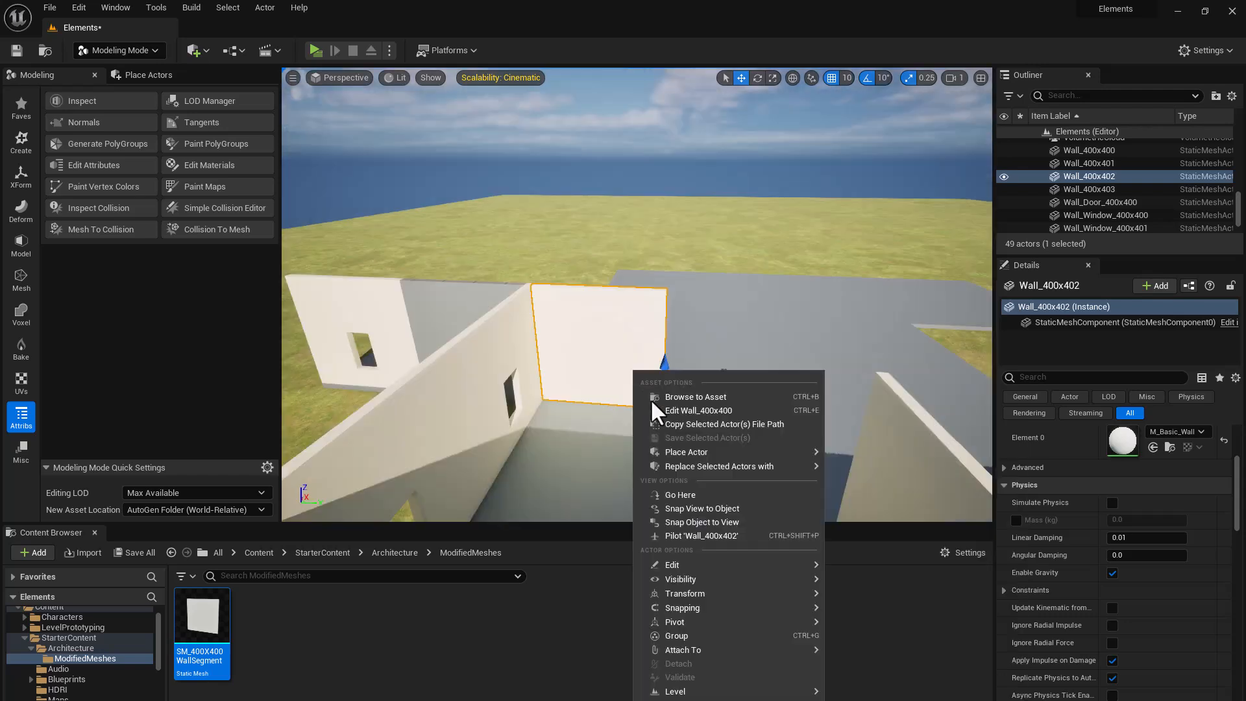
{"action": "mouse_move", "coordinate": [719, 464]}
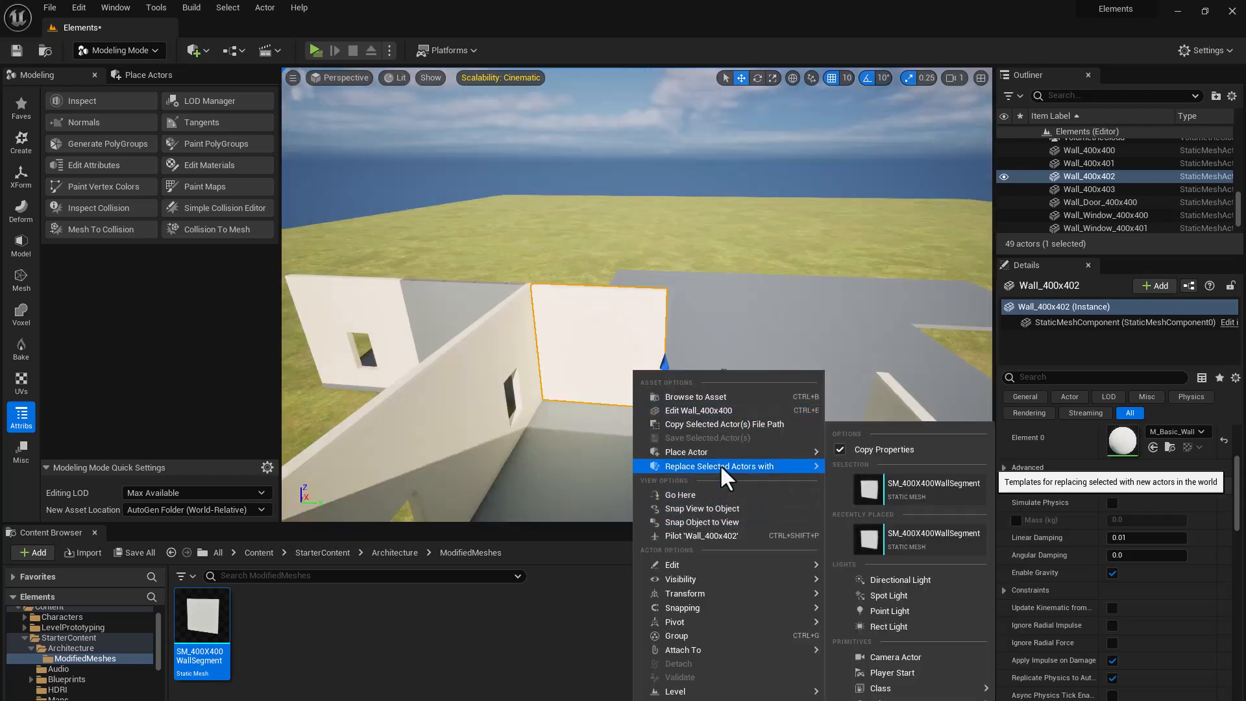
{"action": "left_click", "coordinate": [871, 488]}
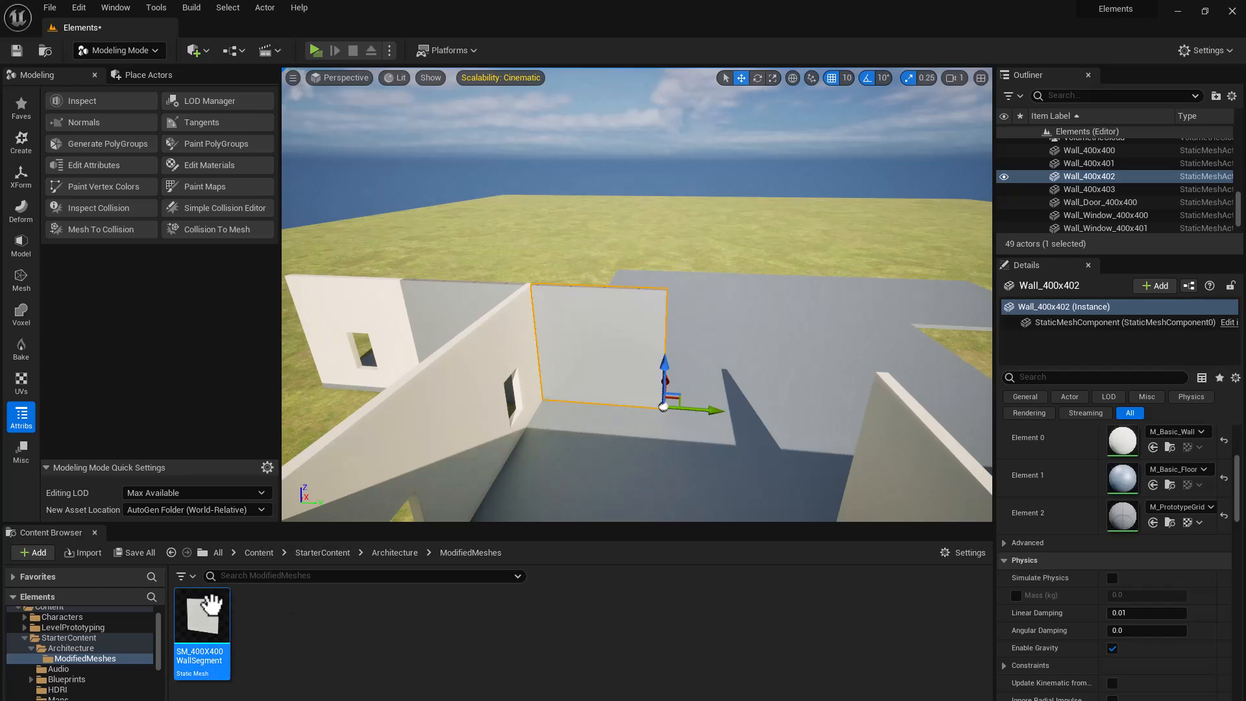
Clear the selection and examine the replaced wall segments from outside the house.
{"action": "key", "text": "s"}
{"action": "right_click_drag", "start_coordinate": [591, 390], "coordinate": [599, 300]}
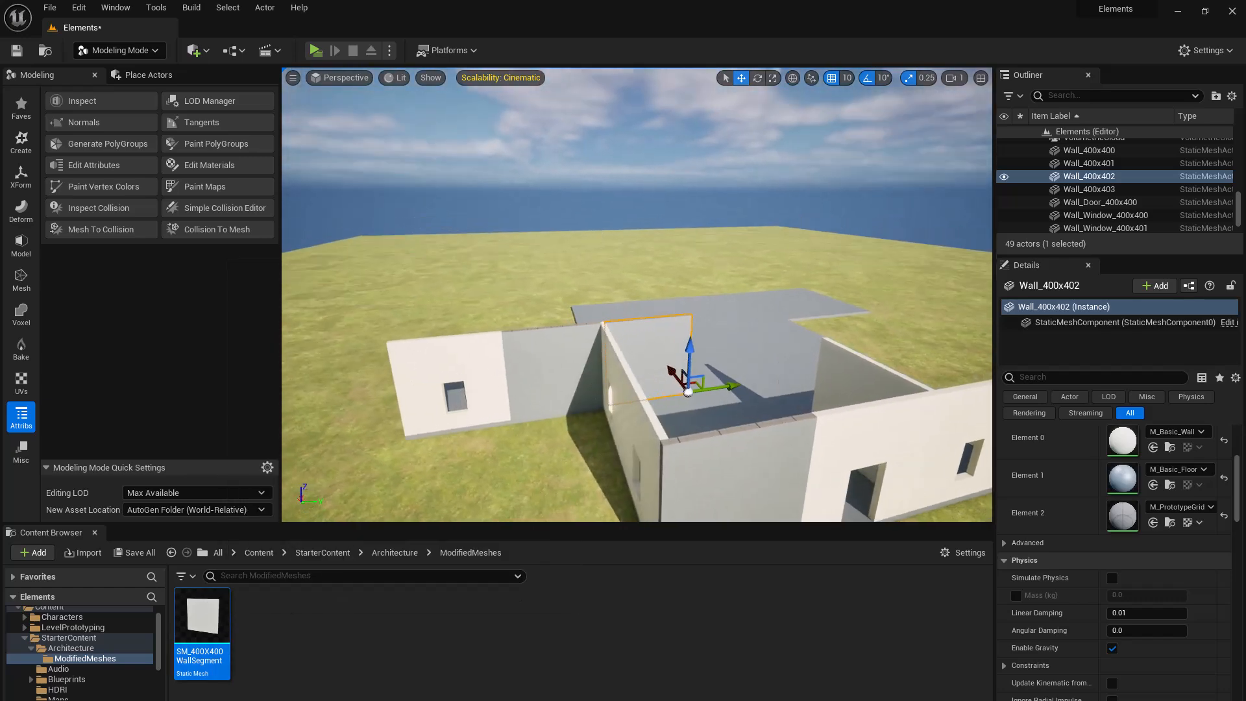
{"action": "left_click", "coordinate": [579, 364]}
{"action": "key", "text": "Escape"}
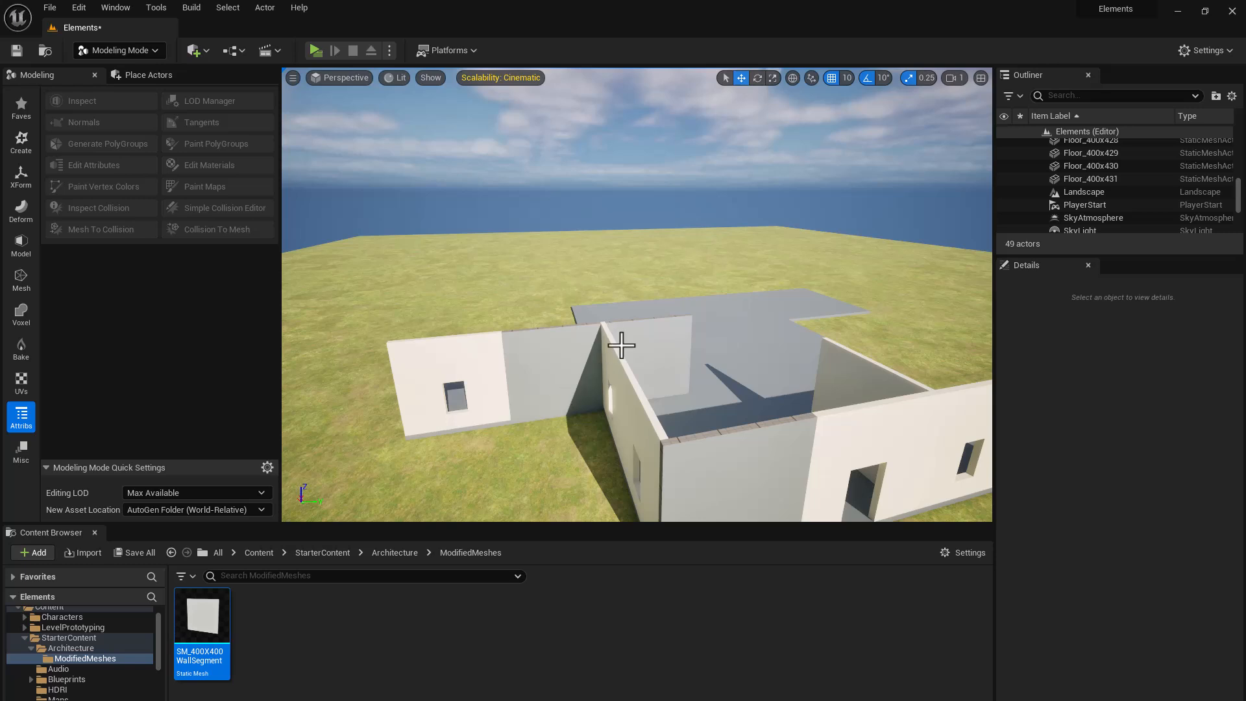
{"action": "right_click_drag", "start_coordinate": [544, 390], "coordinate": [549, 318]}
{"action": "key", "text": "q"}
{"action": "key", "text": "s"}
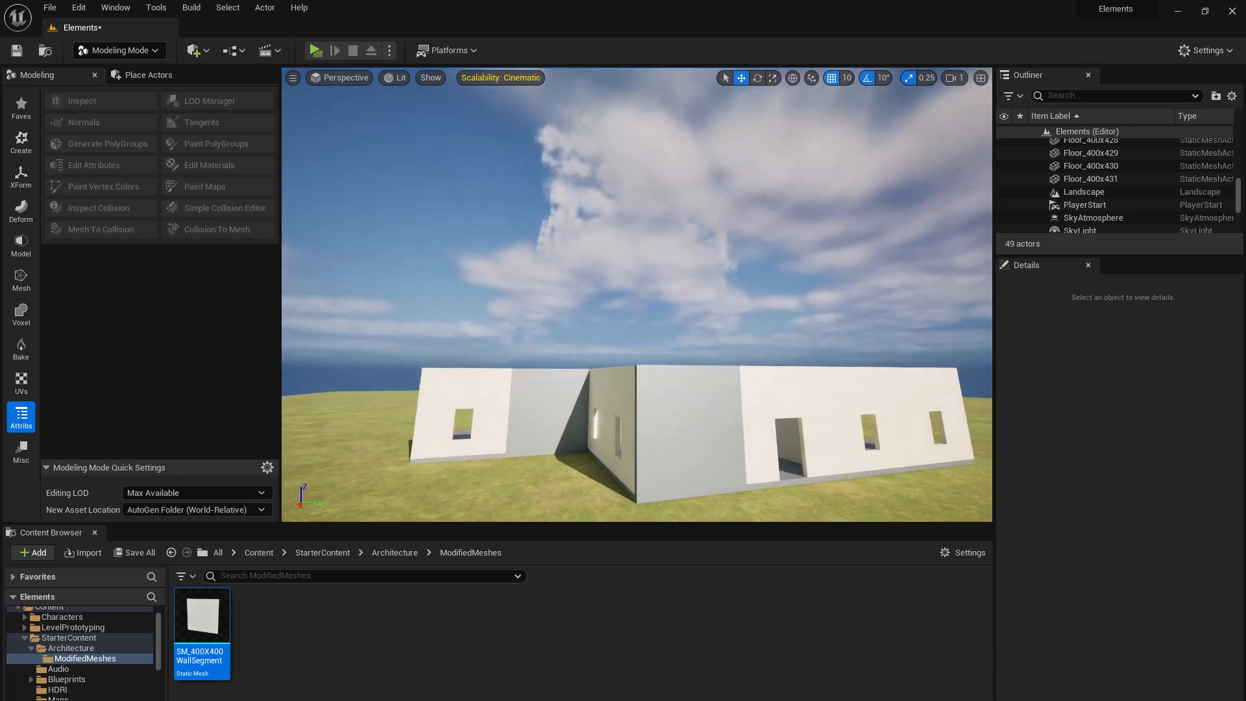
{"action": "right_click_drag", "start_coordinate": [662, 437], "coordinate": [672, 442]}
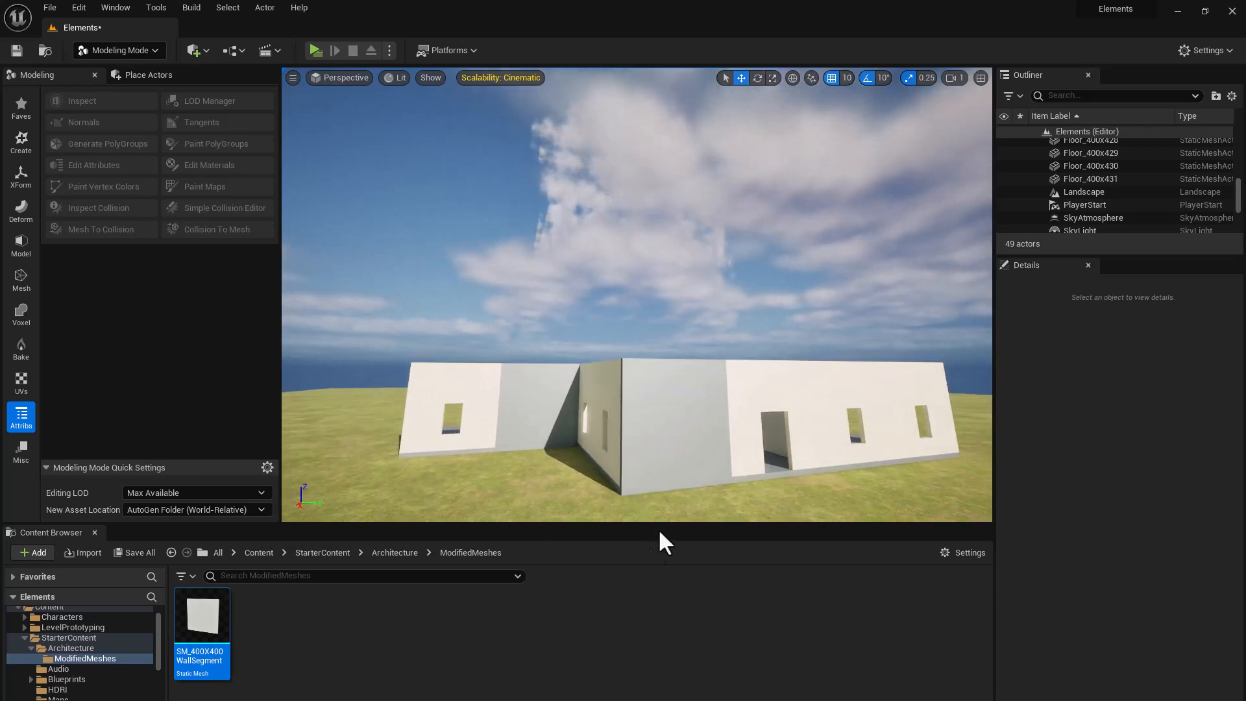
Place the original Wall_400x400 mesh from the Architecture folder in front of the house for comparison, and delete it.
{"action": "left_click", "coordinate": [672, 451]}
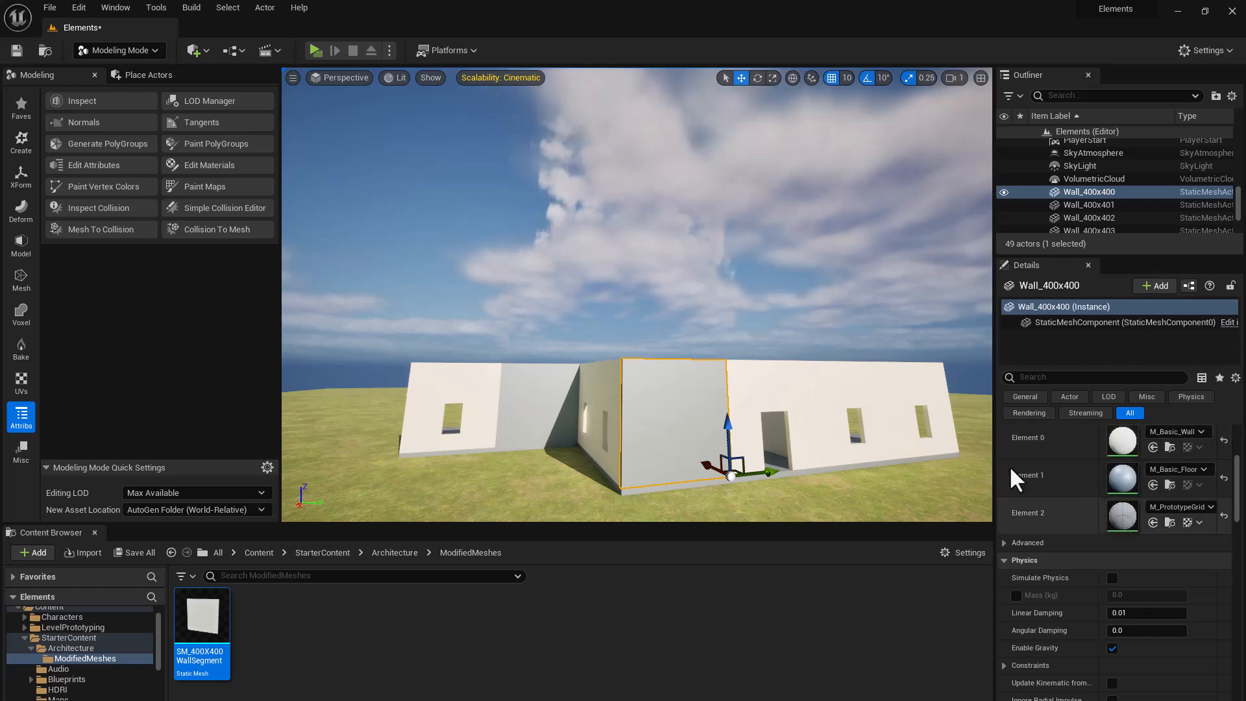
{"action": "left_click", "coordinate": [393, 552]}
{"action": "left_click", "coordinate": [584, 635]}
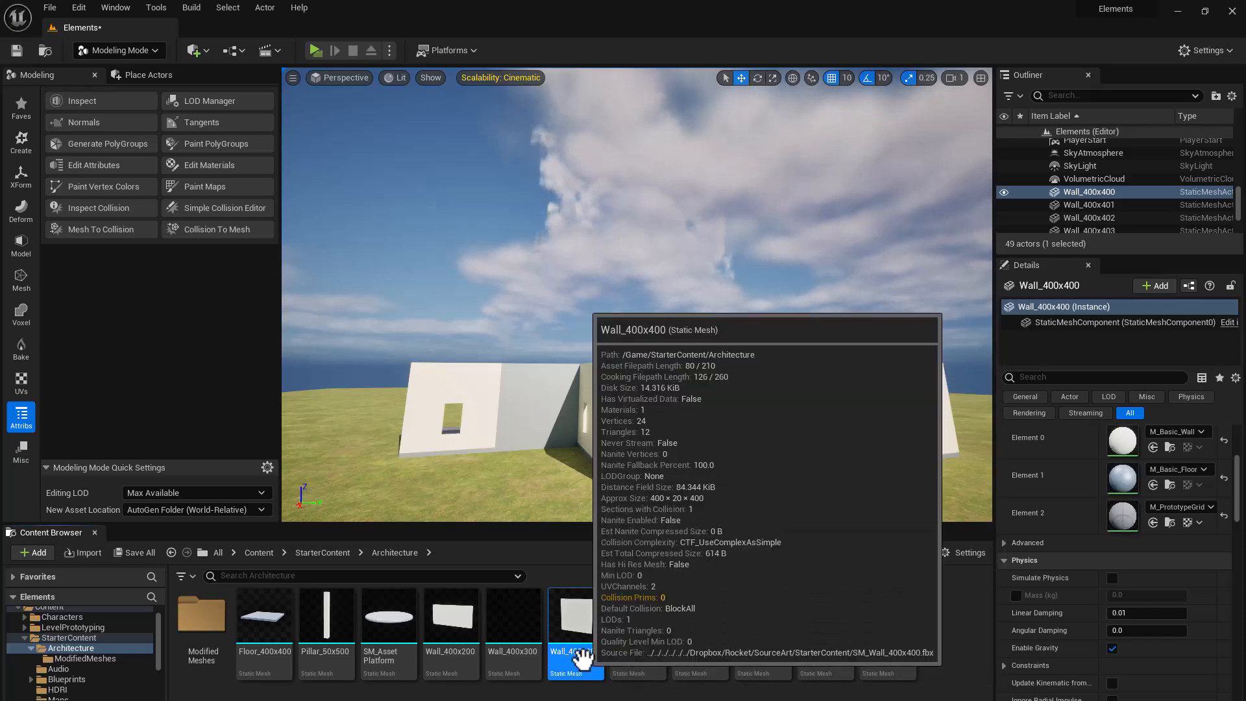
{"action": "left_click_drag", "start_coordinate": [583, 659], "coordinate": [510, 505]}
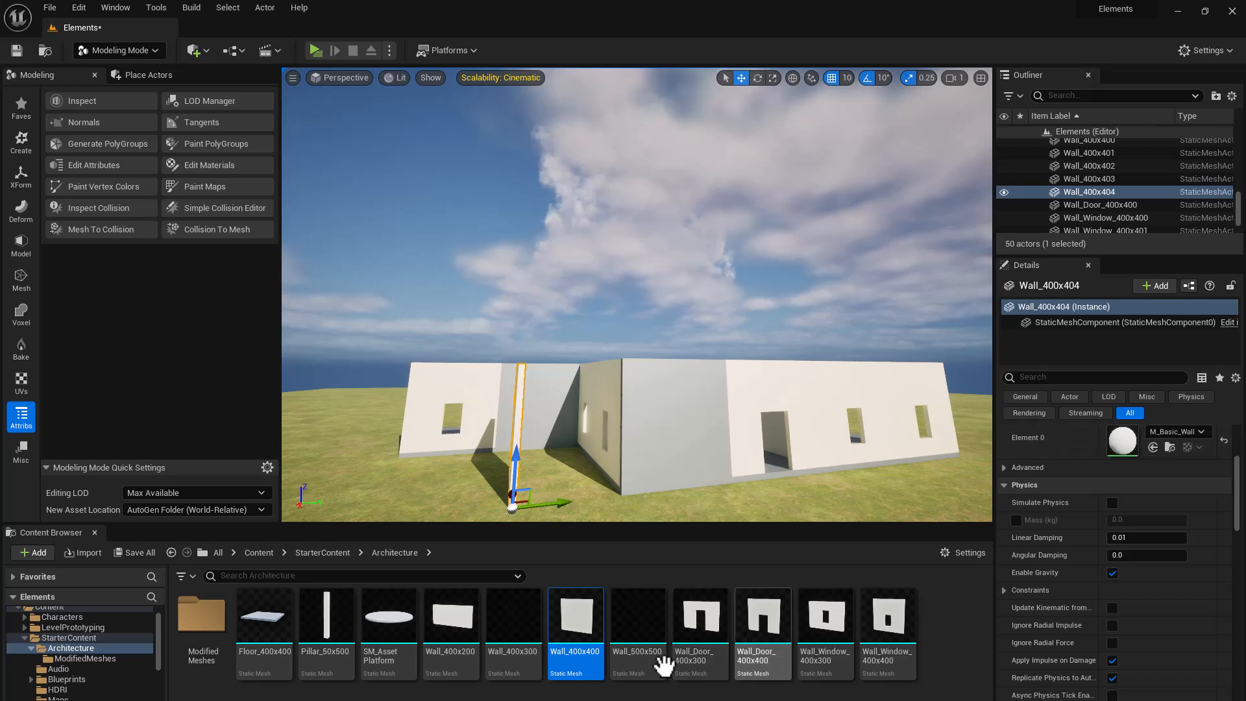
{"action": "key", "text": "Delete"}
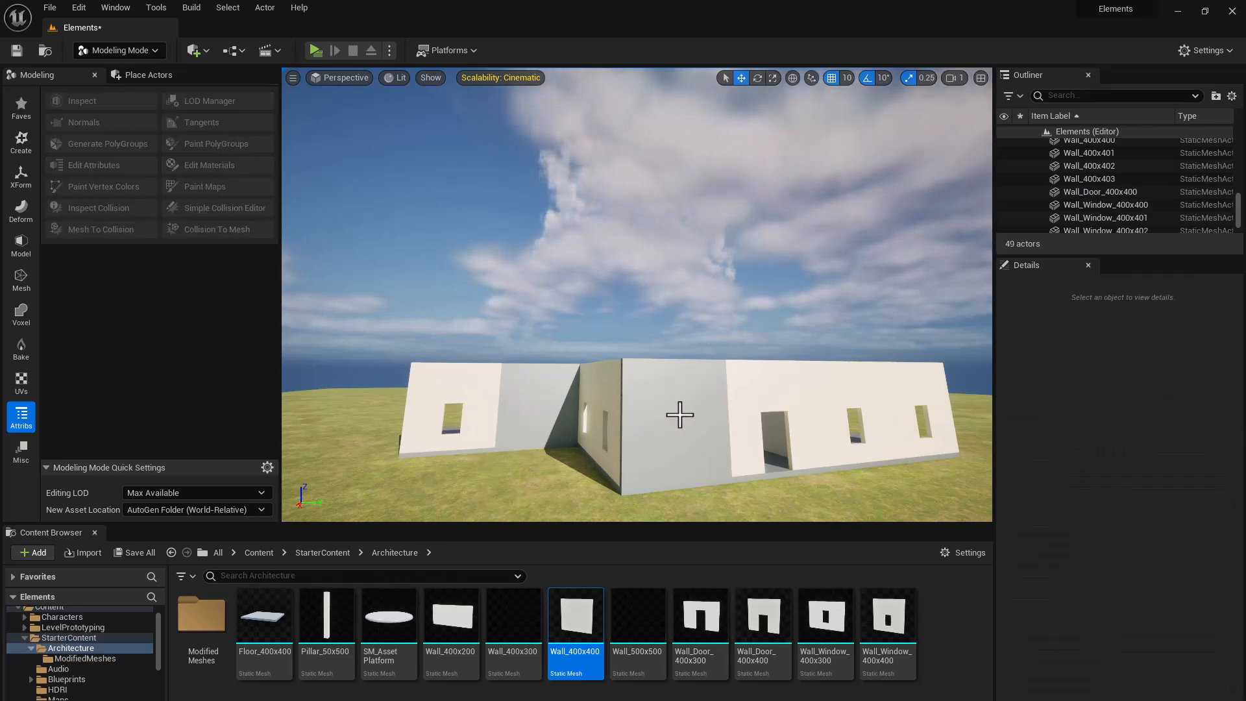
Apply M_Brick_Clay_New from the StarterContent Materials folder to the outer faces of the front corner wall and the recessed wall.
{"action": "left_click", "coordinate": [731, 476]}
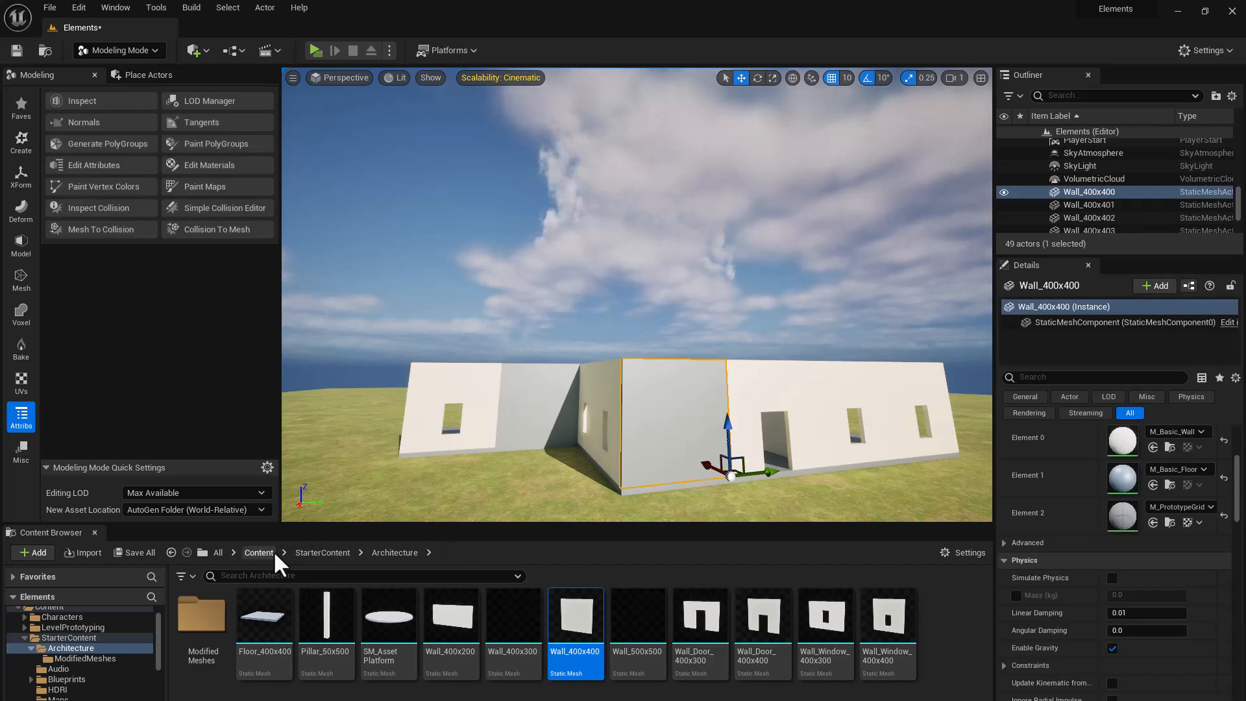
{"action": "left_click", "coordinate": [318, 552]}
{"action": "double_click", "coordinate": [517, 620]}
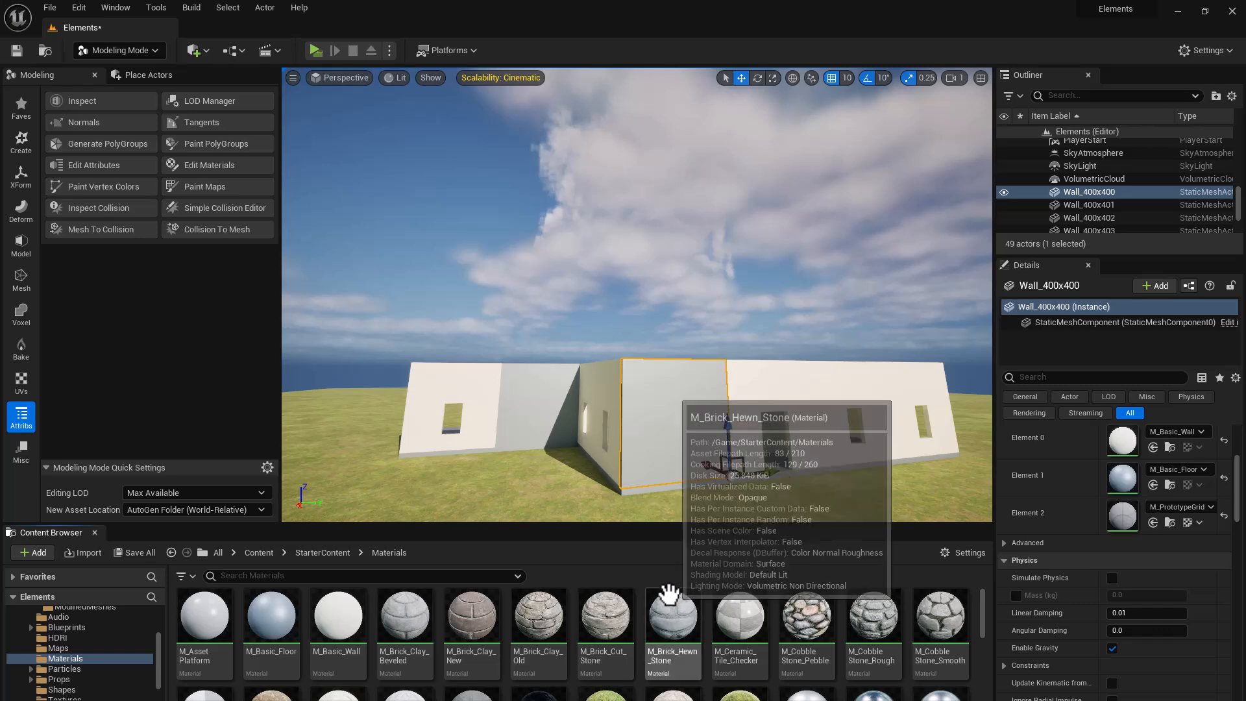
{"action": "left_click", "coordinate": [477, 656]}
{"action": "left_click_drag", "start_coordinate": [478, 657], "coordinate": [679, 429]}
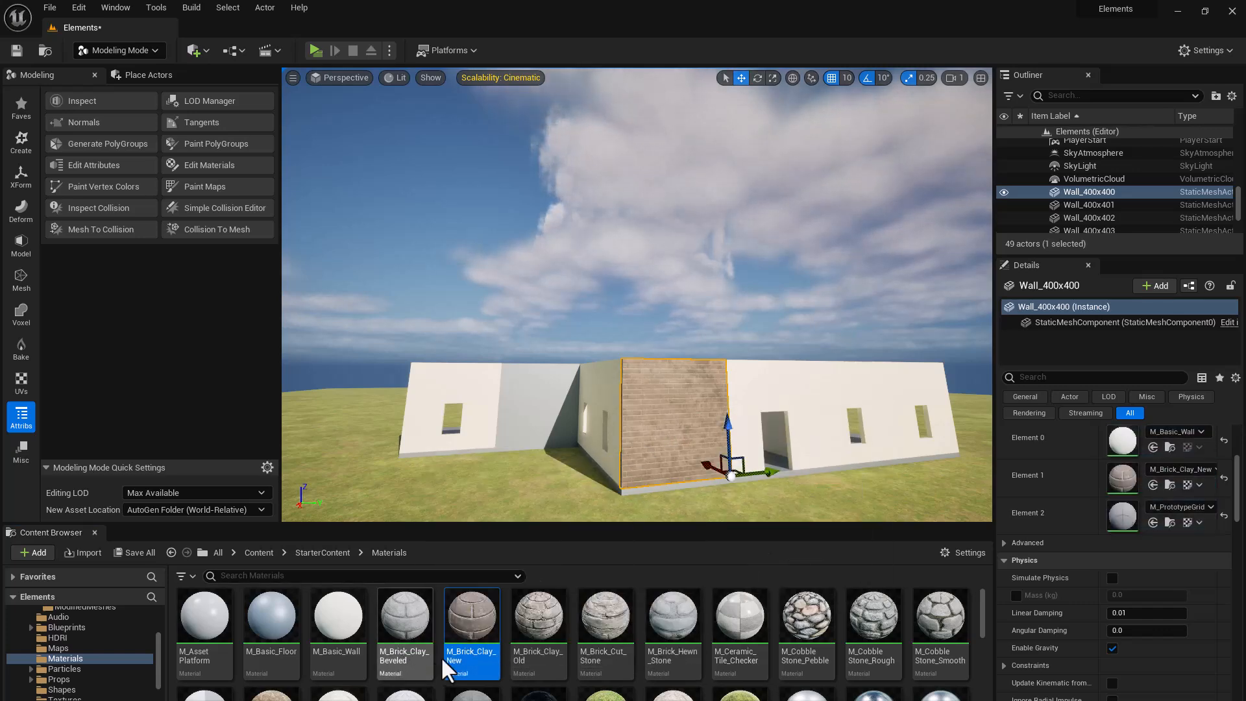
{"action": "left_click_drag", "start_coordinate": [465, 656], "coordinate": [541, 444]}
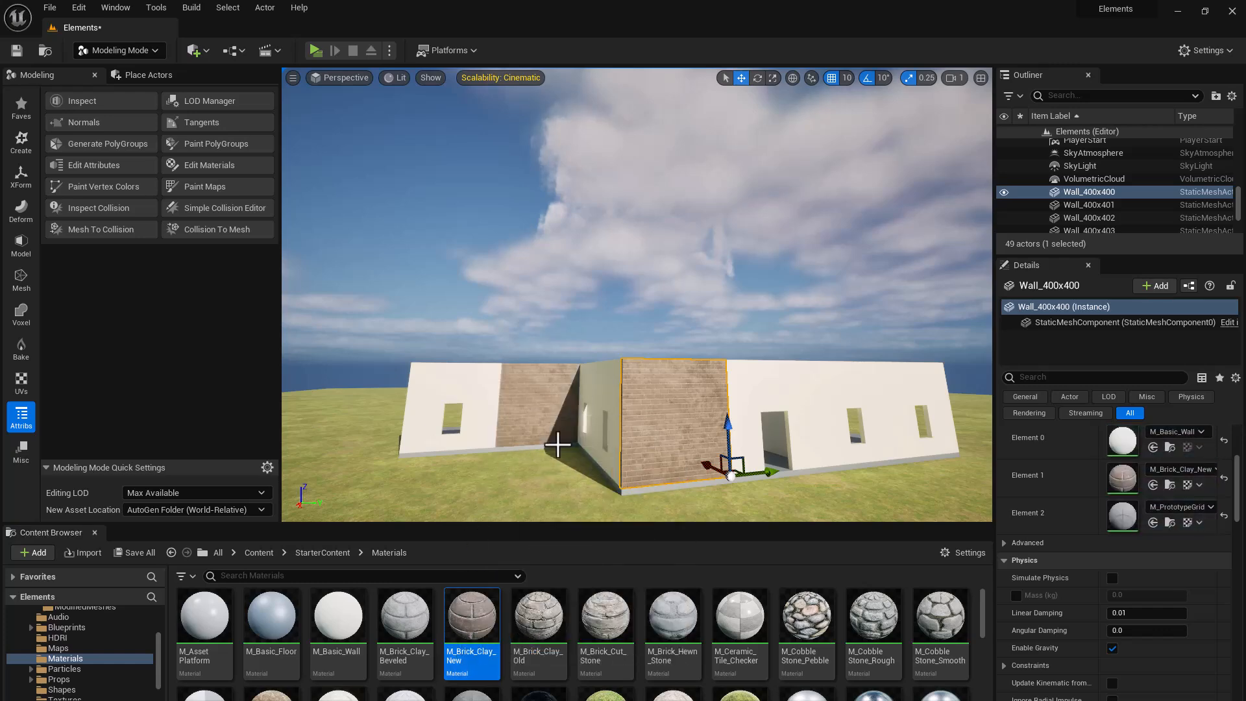
Apply M_Basic_Wall to the inner faces of the replaced wall segments inside the house.
{"action": "right_click_drag", "start_coordinate": [589, 445], "coordinate": [605, 406]}
{"action": "key", "text": "w"}
{"action": "right_click_drag", "start_coordinate": [548, 468], "coordinate": [547, 467]}
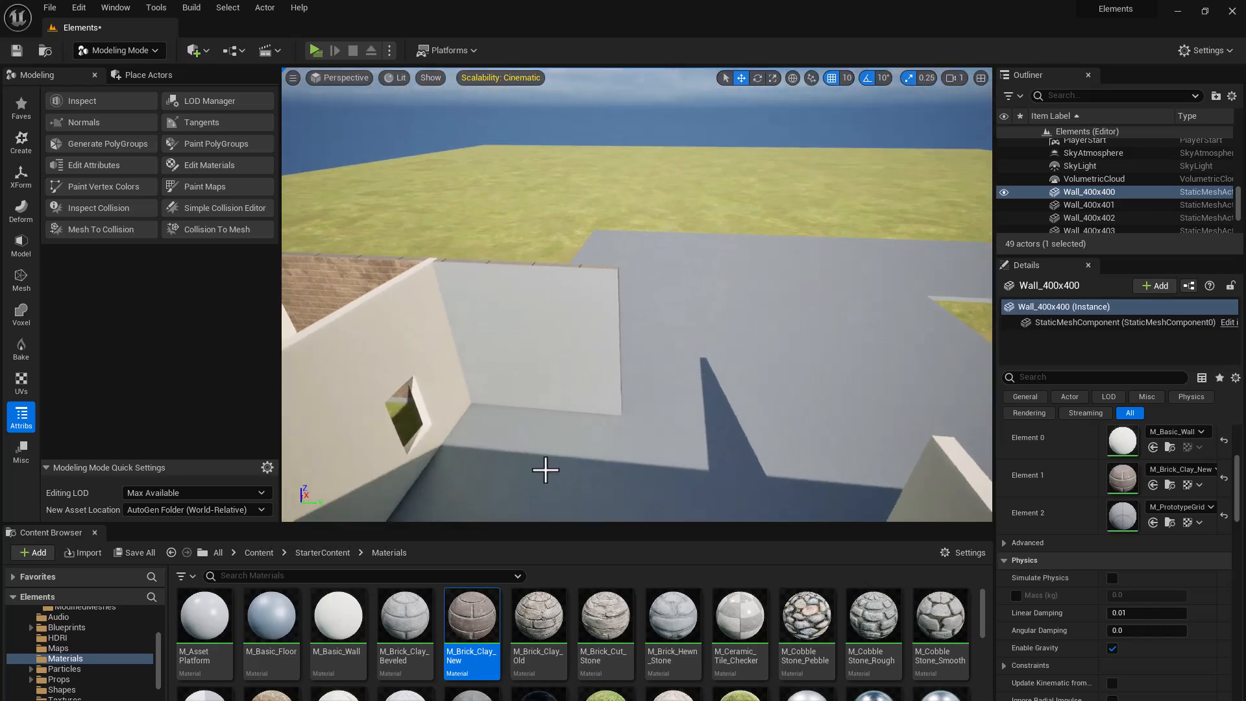
{"action": "left_click_drag", "start_coordinate": [492, 517], "coordinate": [529, 323]}
{"action": "right_click_drag", "start_coordinate": [528, 323], "coordinate": [528, 322]}
{"action": "left_click_drag", "start_coordinate": [325, 656], "coordinate": [571, 454]}
{"action": "left_click_drag", "start_coordinate": [337, 656], "coordinate": [812, 312]}
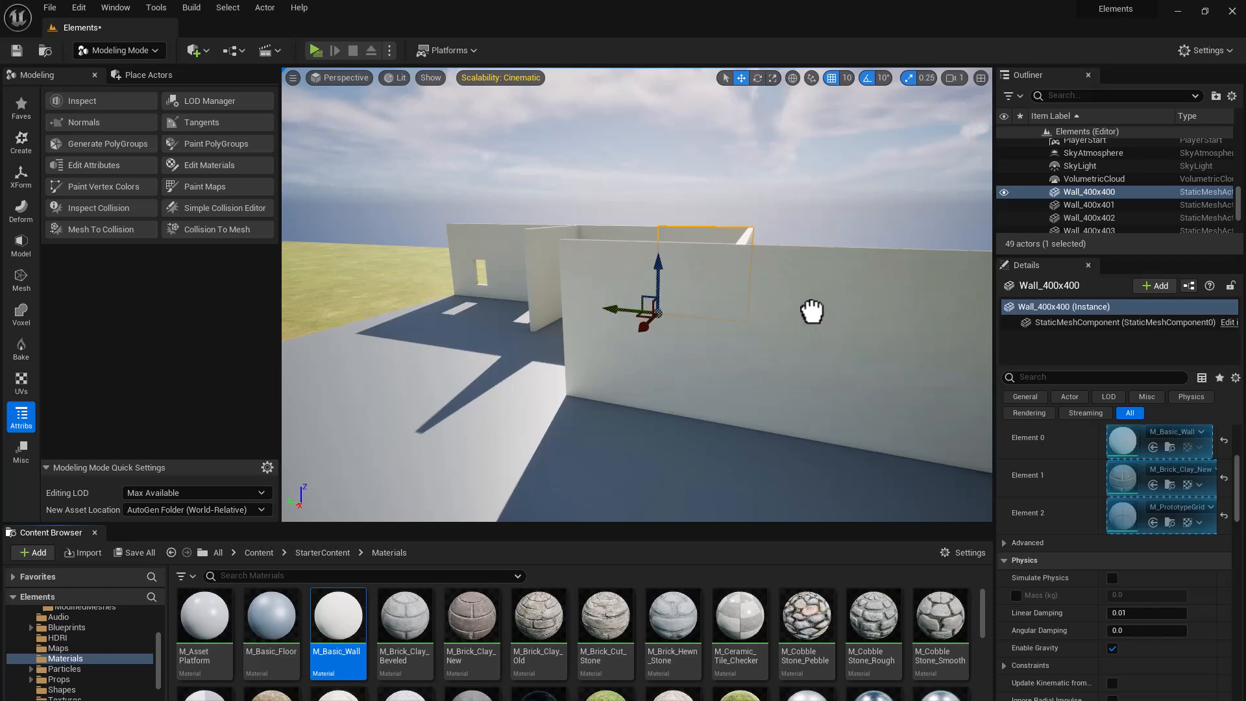
Apply M_Brick_Clay_New to the outside of the recessed wall segment and inspect the walls from inside.
{"action": "right_click_drag", "start_coordinate": [801, 323], "coordinate": [746, 324]}
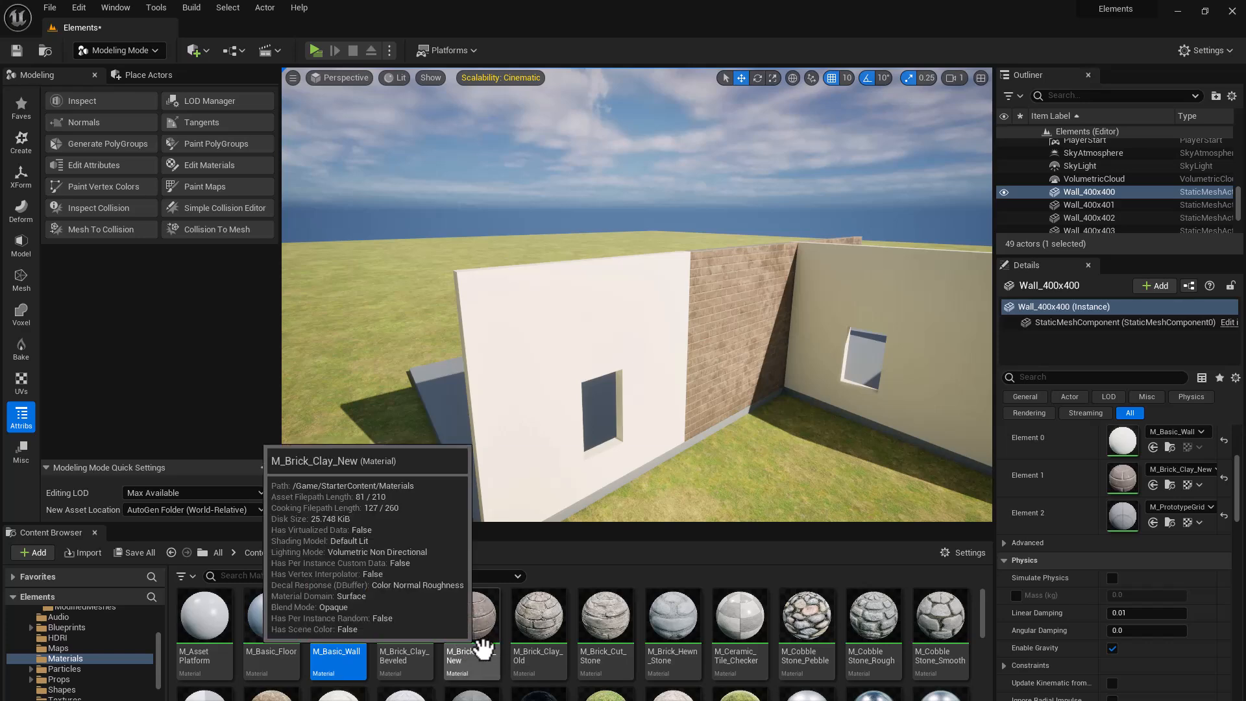
{"action": "left_click_drag", "start_coordinate": [478, 649], "coordinate": [742, 340]}
{"action": "right_click_drag", "start_coordinate": [742, 339], "coordinate": [743, 340]}
{"action": "right_click_drag", "start_coordinate": [723, 268], "coordinate": [722, 268]}
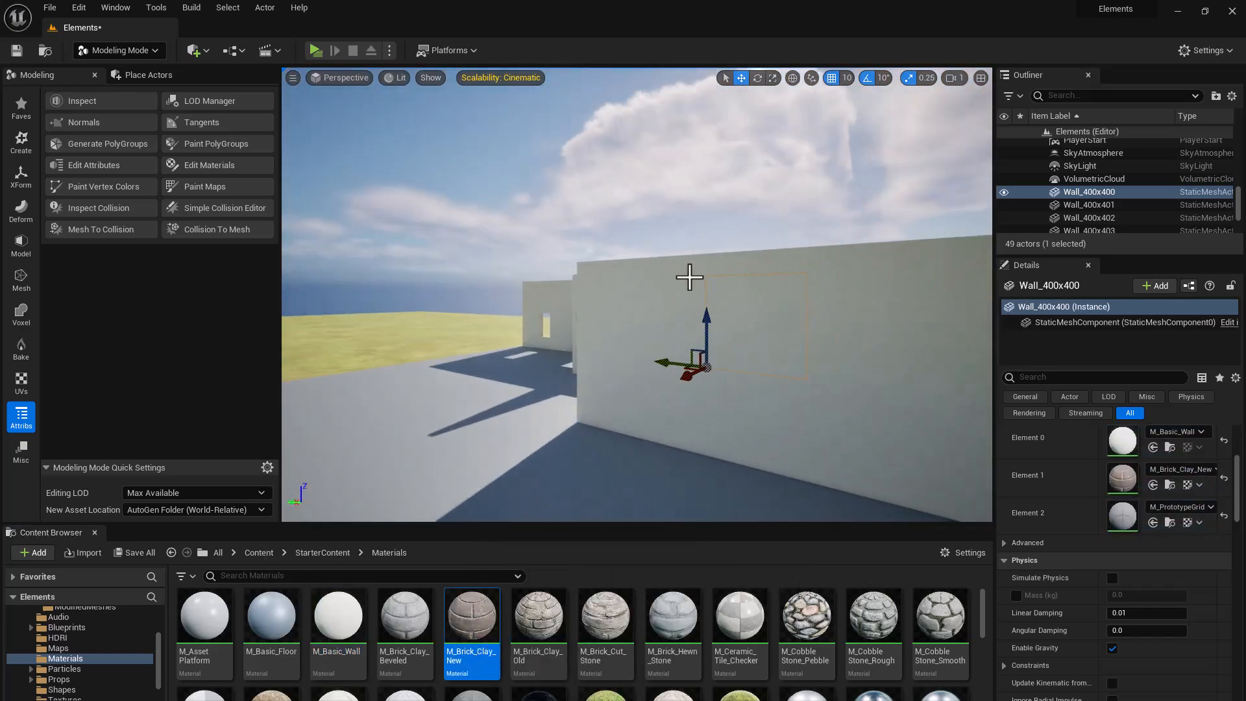
Try M_Brick_Clay_Beveled on the inner face of the front wall segment, and set the face back to M_Basic_Wall.
{"action": "left_click", "coordinate": [629, 311]}
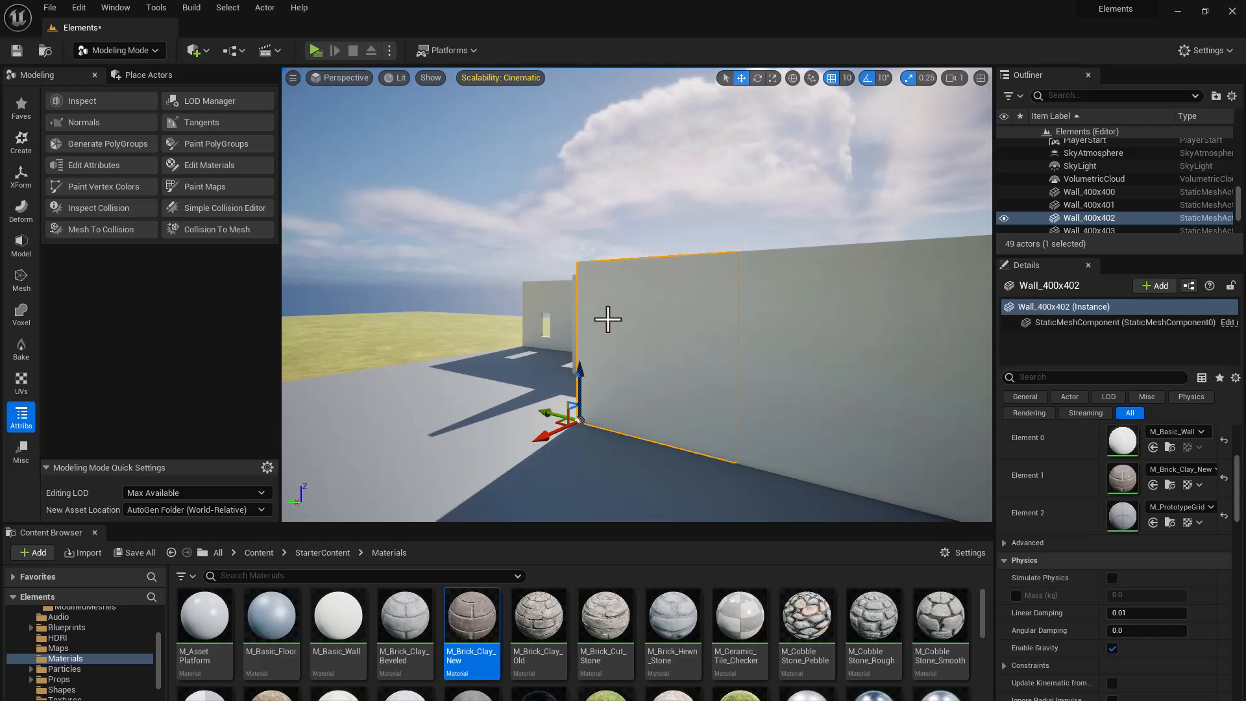
{"action": "left_click_drag", "start_coordinate": [391, 600], "coordinate": [618, 375]}
{"action": "left_click_drag", "start_coordinate": [345, 662], "coordinate": [1114, 440]}
Try M_Basic_Wall on the exposed end edge of the wall segment, and replace it with M_Brick_Clay_Beveled.
{"action": "right_click_drag", "start_coordinate": [742, 364], "coordinate": [701, 363]}
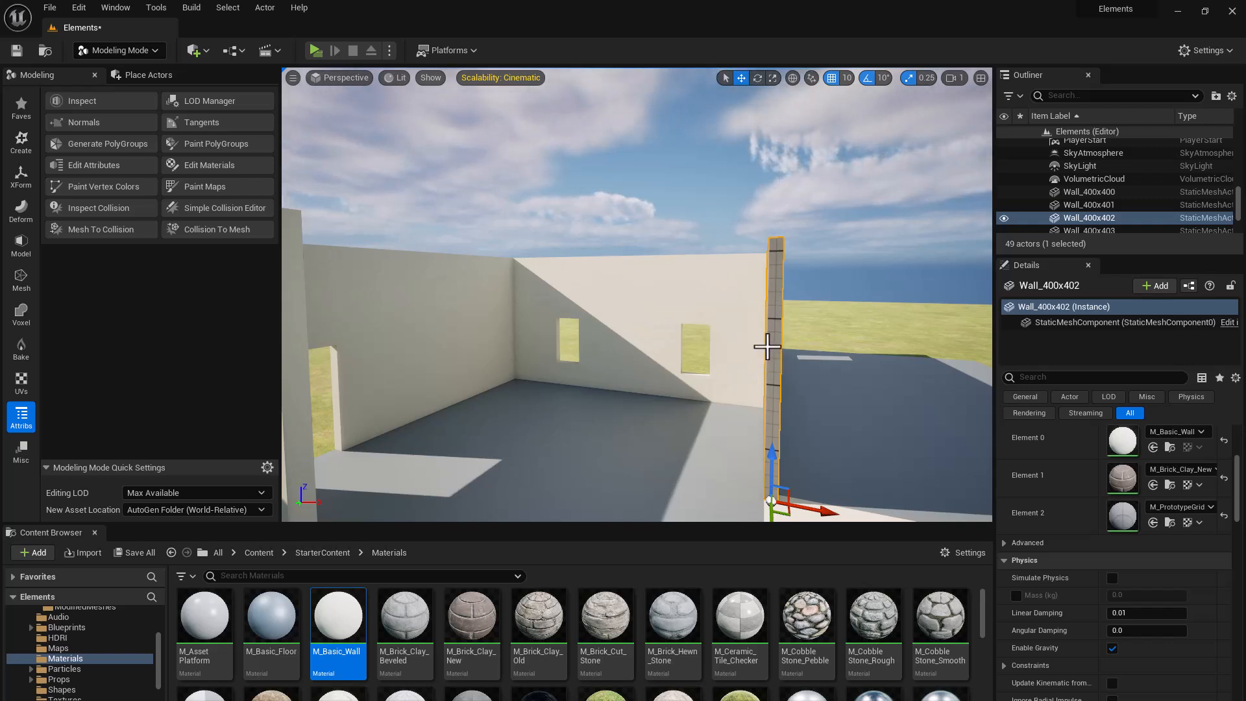
{"action": "left_click_drag", "start_coordinate": [331, 649], "coordinate": [773, 318]}
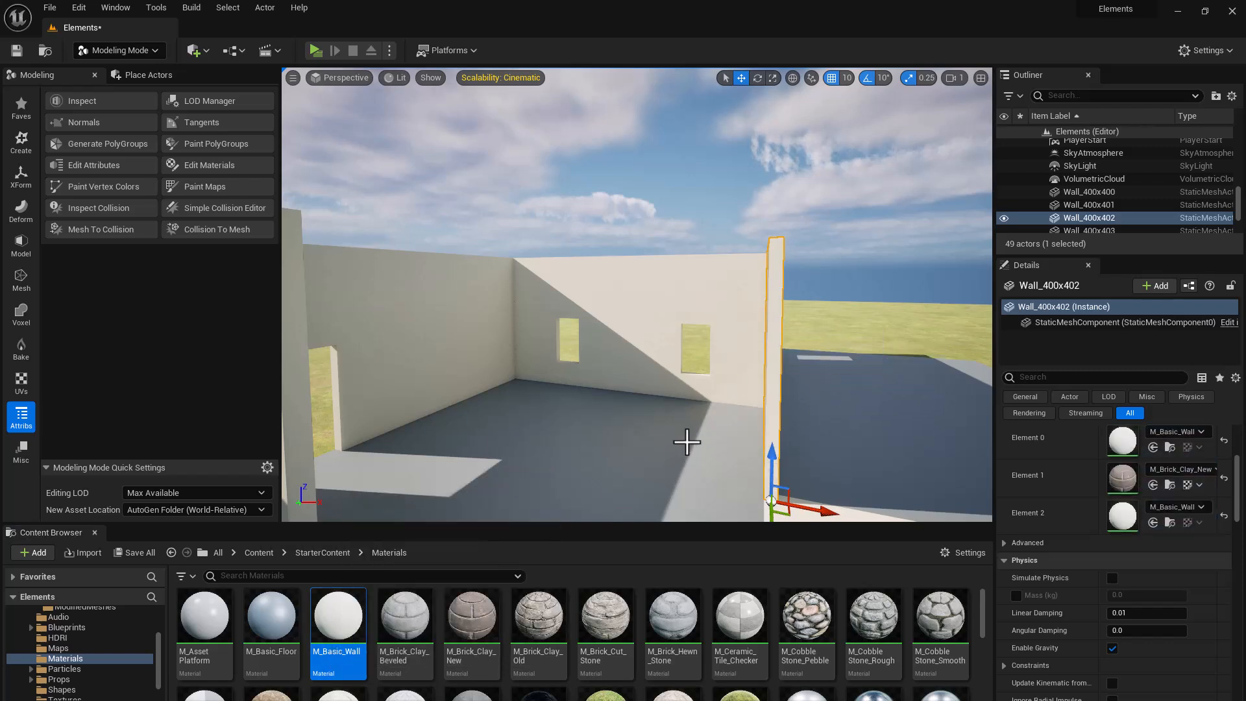
{"action": "left_click_drag", "start_coordinate": [412, 656], "coordinate": [770, 364]}
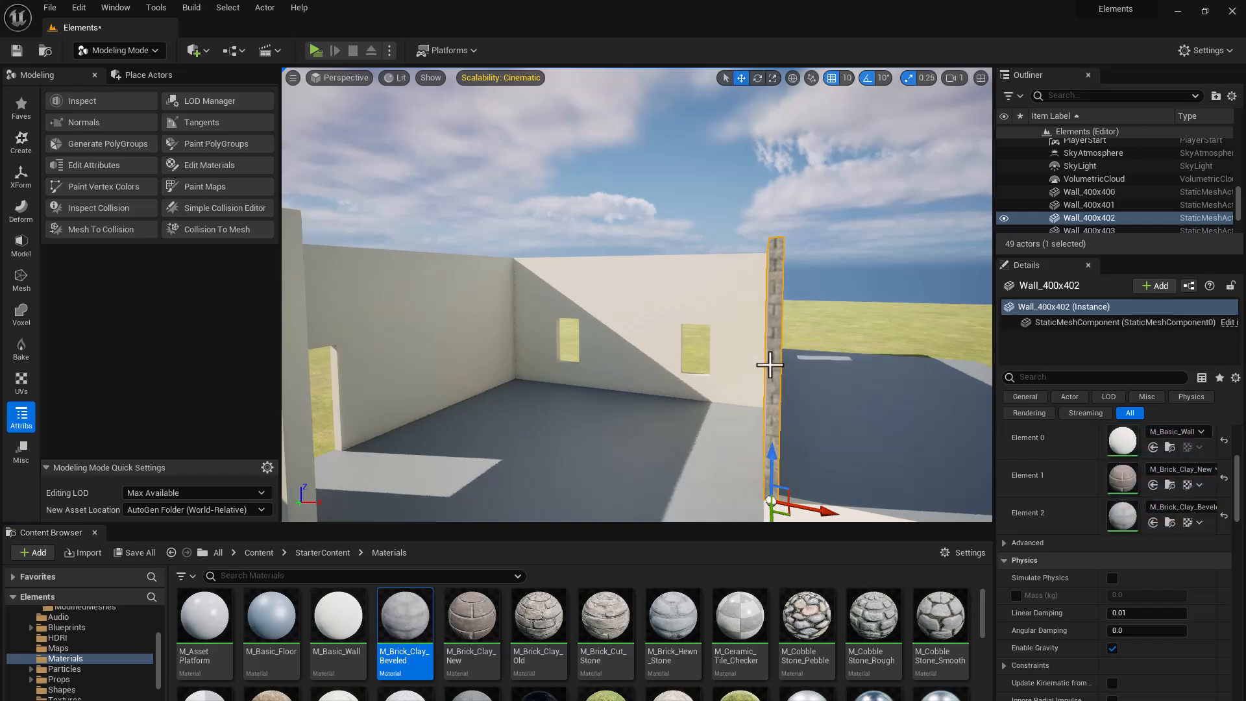
{"action": "right_click_drag", "start_coordinate": [764, 367], "coordinate": [939, 302]}
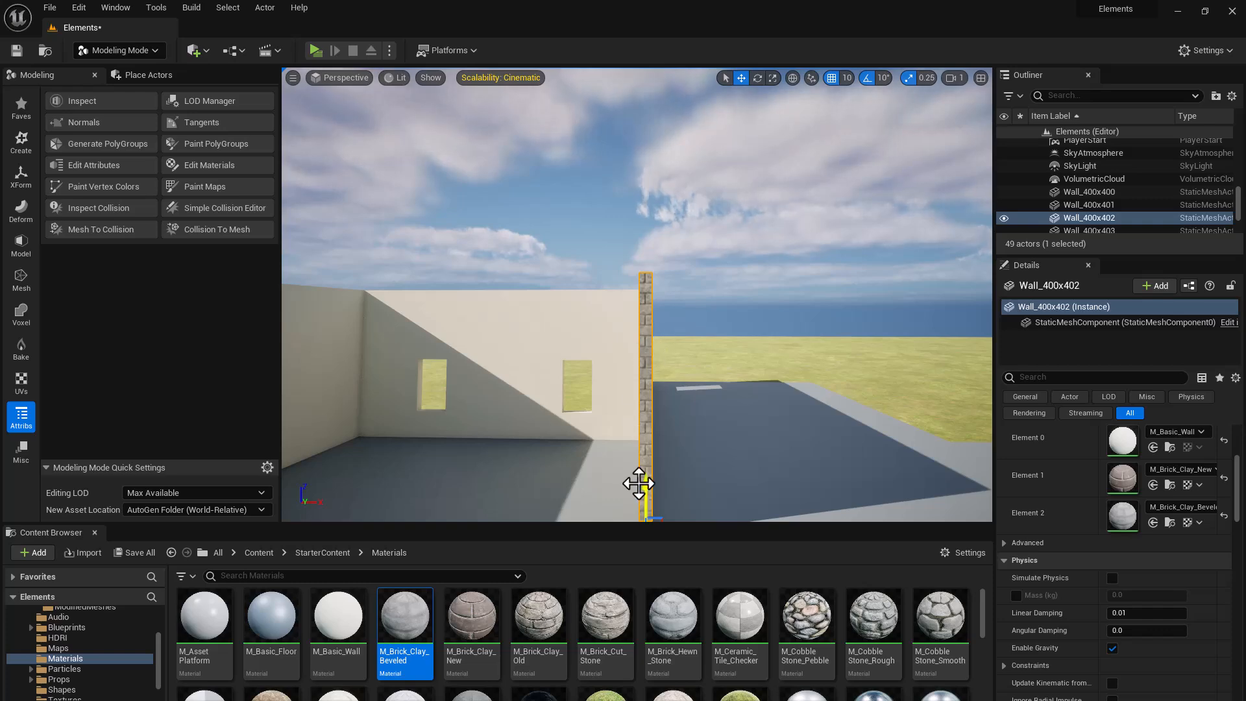
{"action": "right_click_drag", "start_coordinate": [676, 404], "coordinate": [623, 415]}
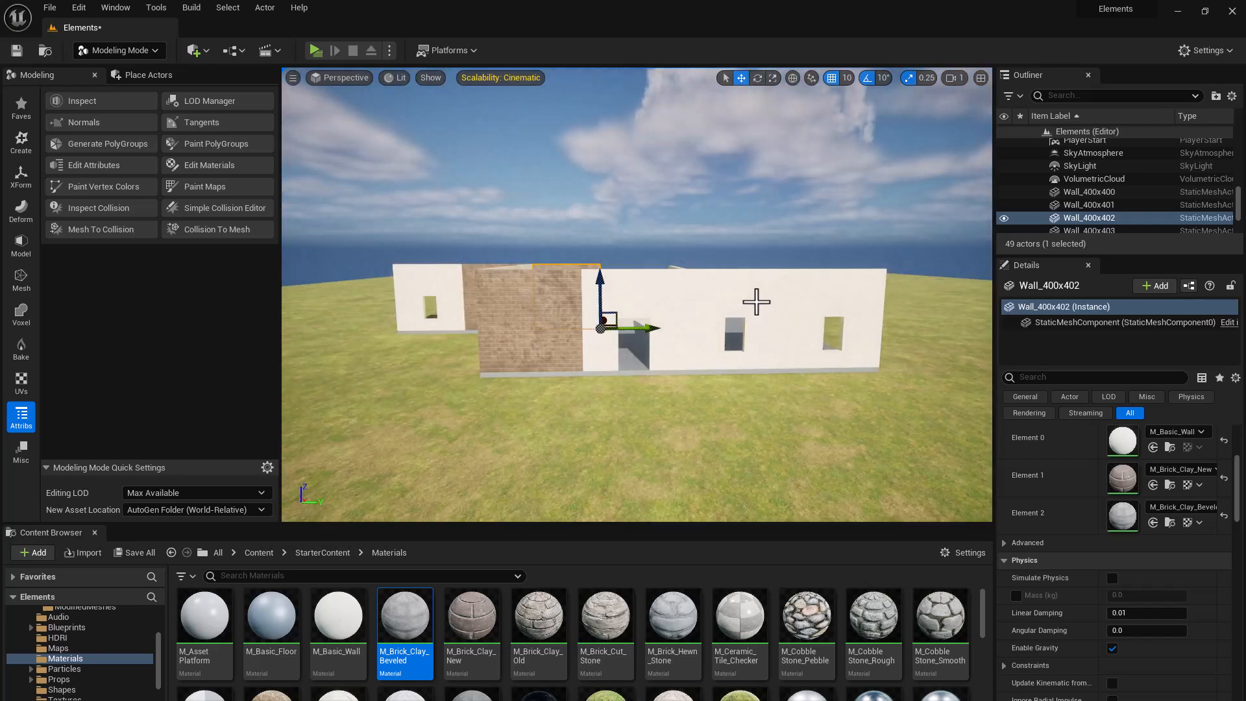
Copy the front window wall's mesh, Wall_Window_400x400, from the Architecture folder into ModifiedMeshes and open that folder.
{"action": "left_click", "coordinate": [751, 313]}
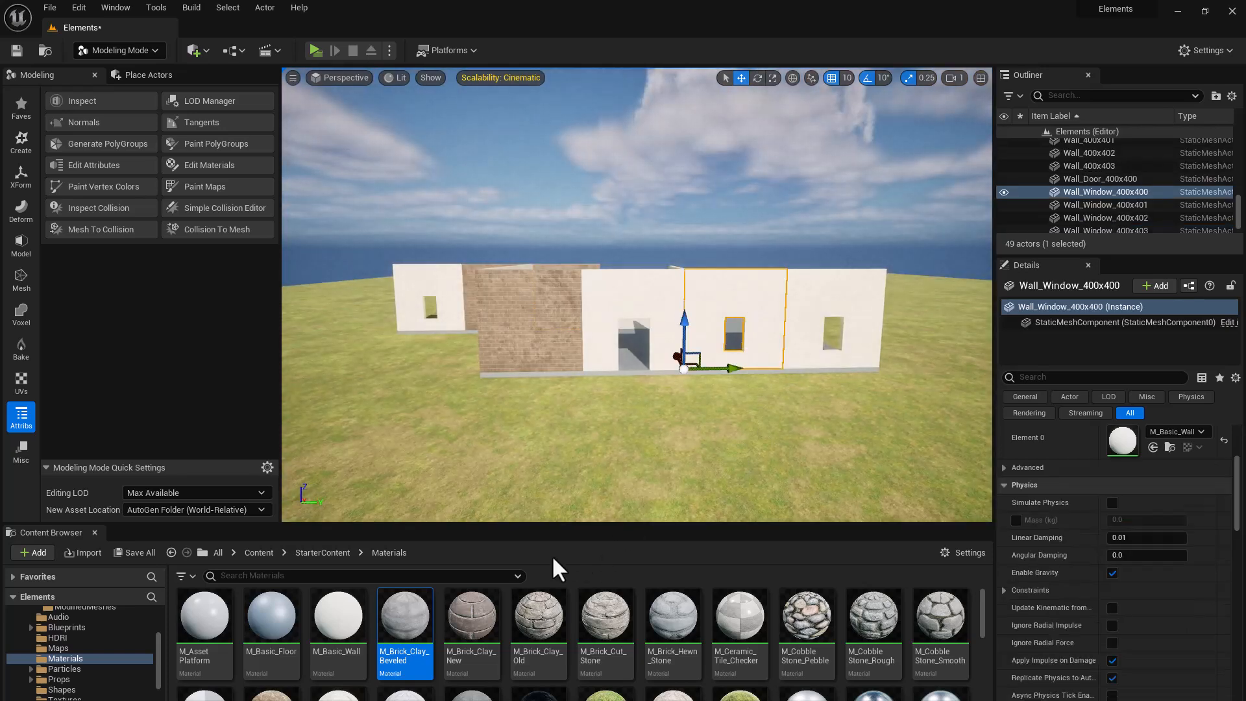
{"action": "left_click", "coordinate": [322, 553]}
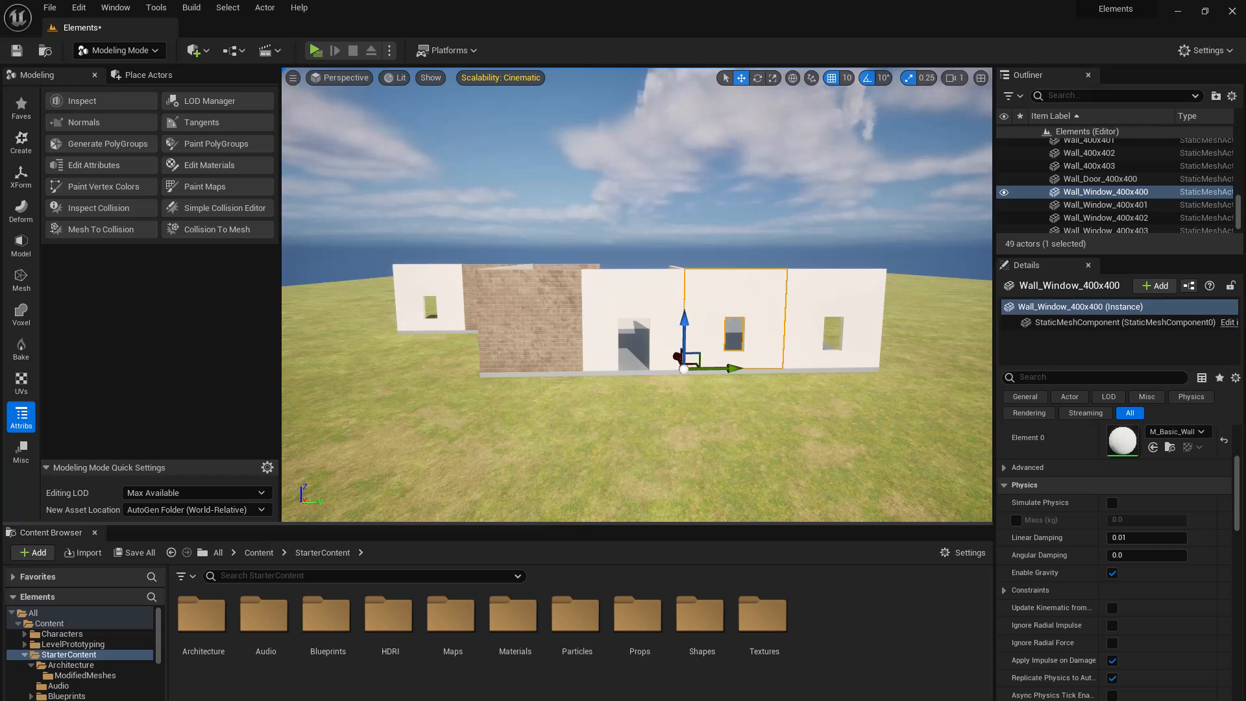
{"action": "key", "text": "ctrl+b"}
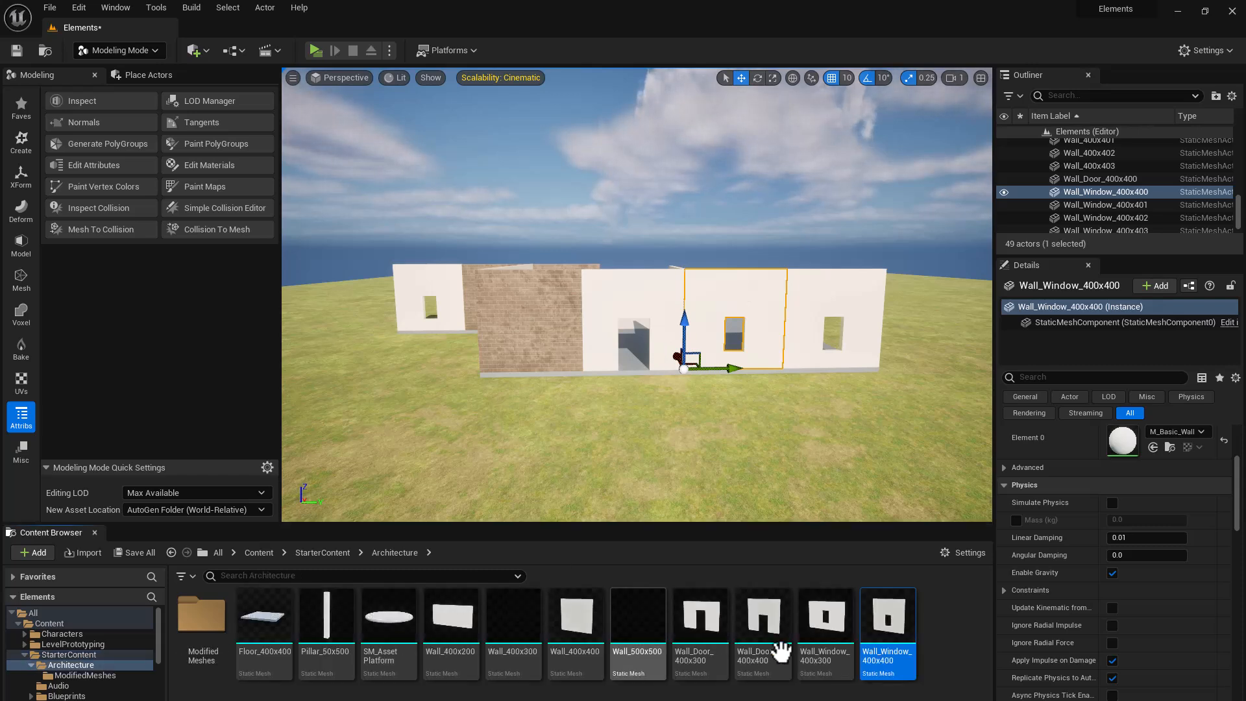
{"action": "mouse_move", "coordinate": [883, 649]}
{"action": "left_click_drag", "start_coordinate": [883, 649], "coordinate": [207, 609]}
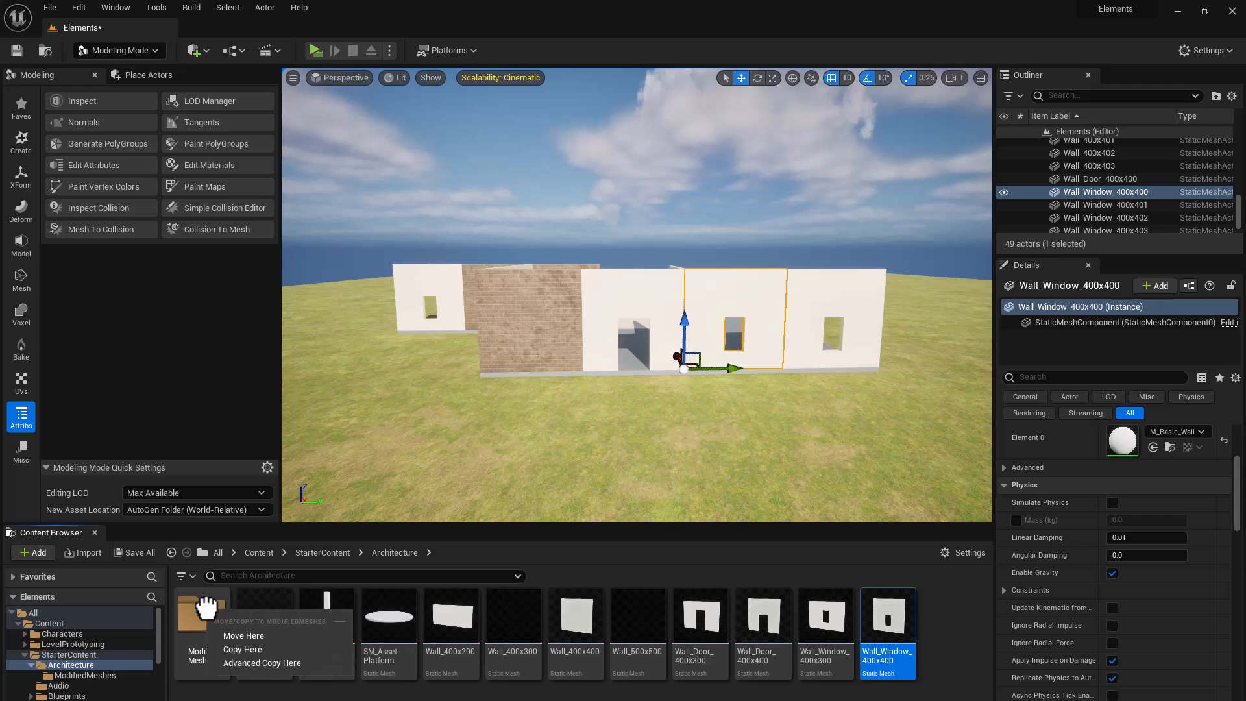
{"action": "left_click", "coordinate": [262, 648]}
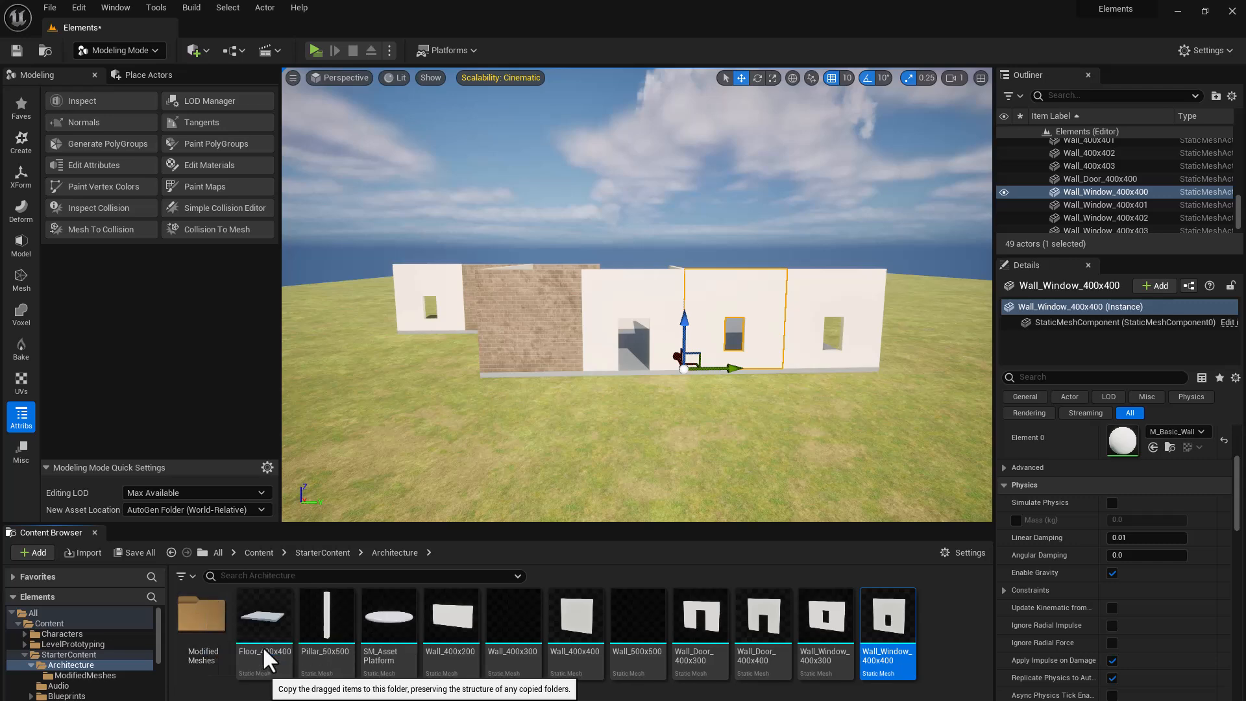
{"action": "double_click", "coordinate": [201, 620]}
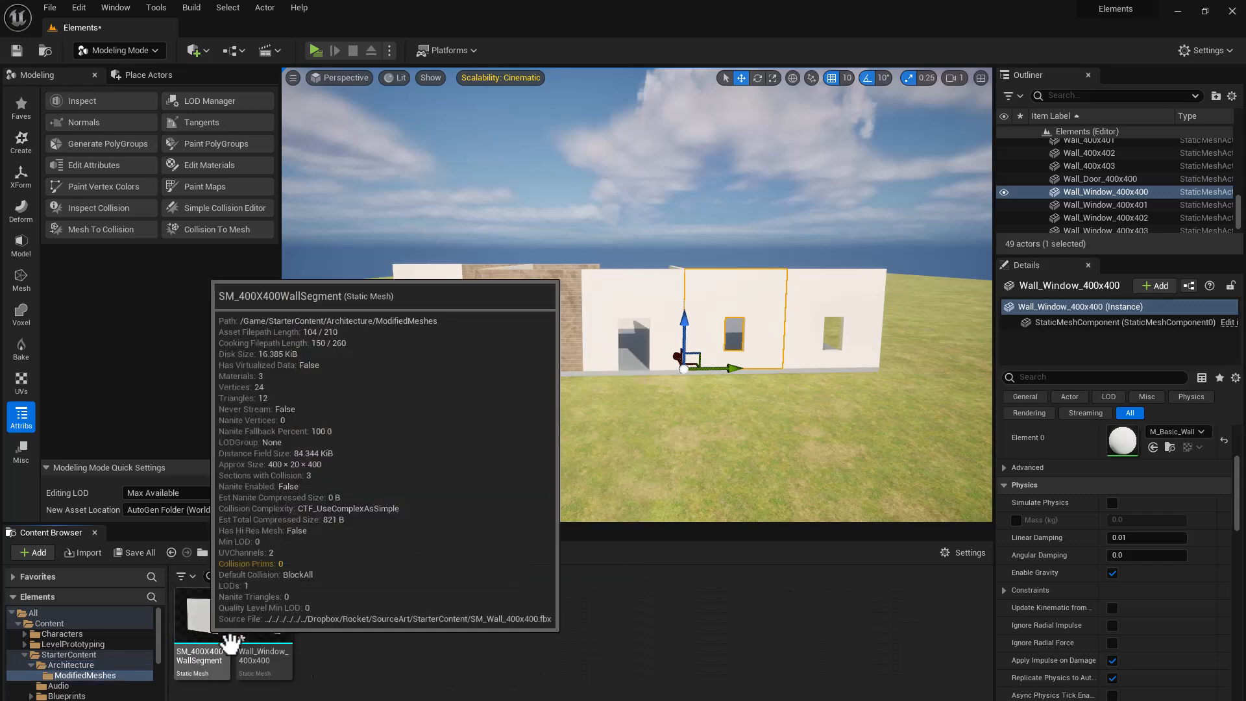
Inspect the copied Wall_Window_400x400 mesh in the static mesh editor, and close the editor.
{"action": "mouse_move", "coordinate": [279, 649]}
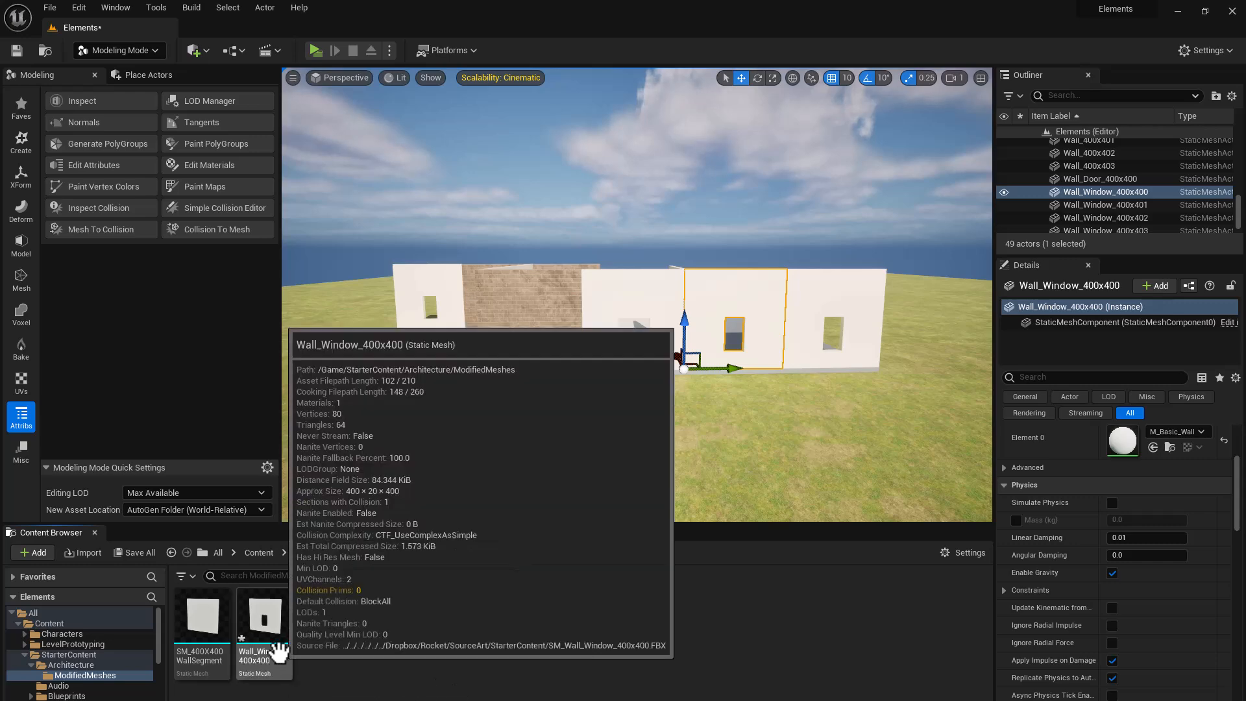
{"action": "mouse_move", "coordinate": [196, 662]}
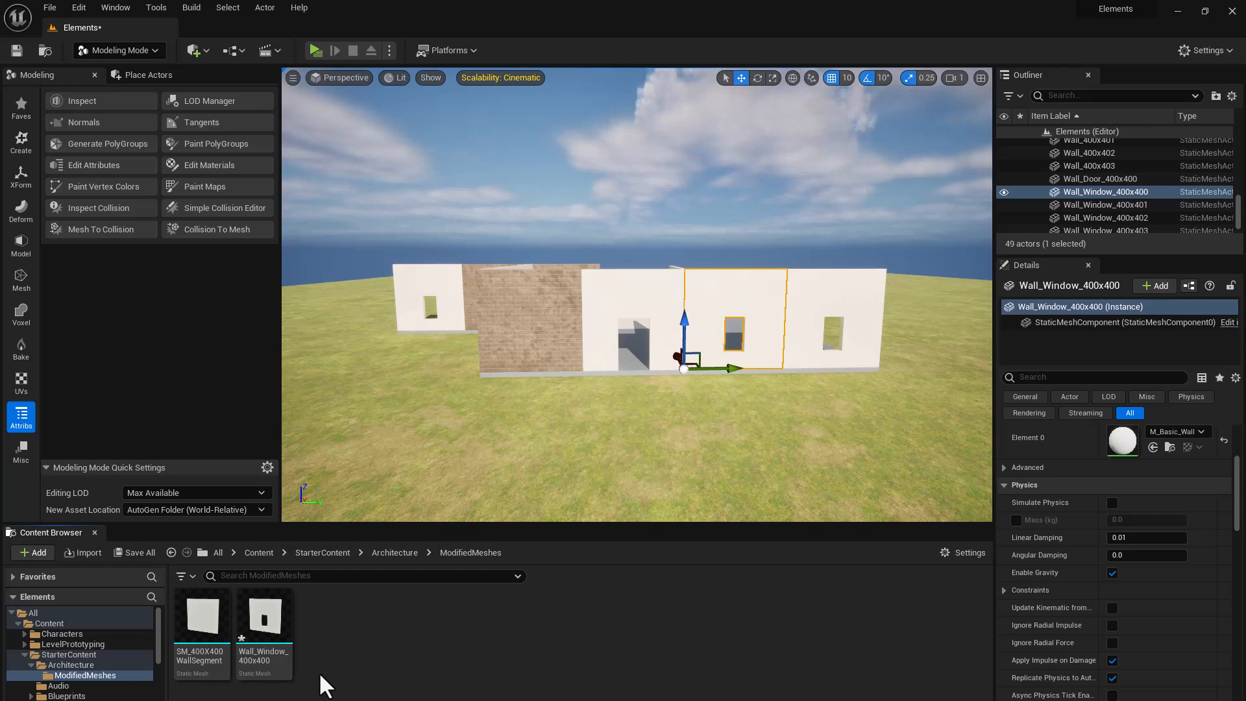
{"action": "left_click", "coordinate": [281, 659]}
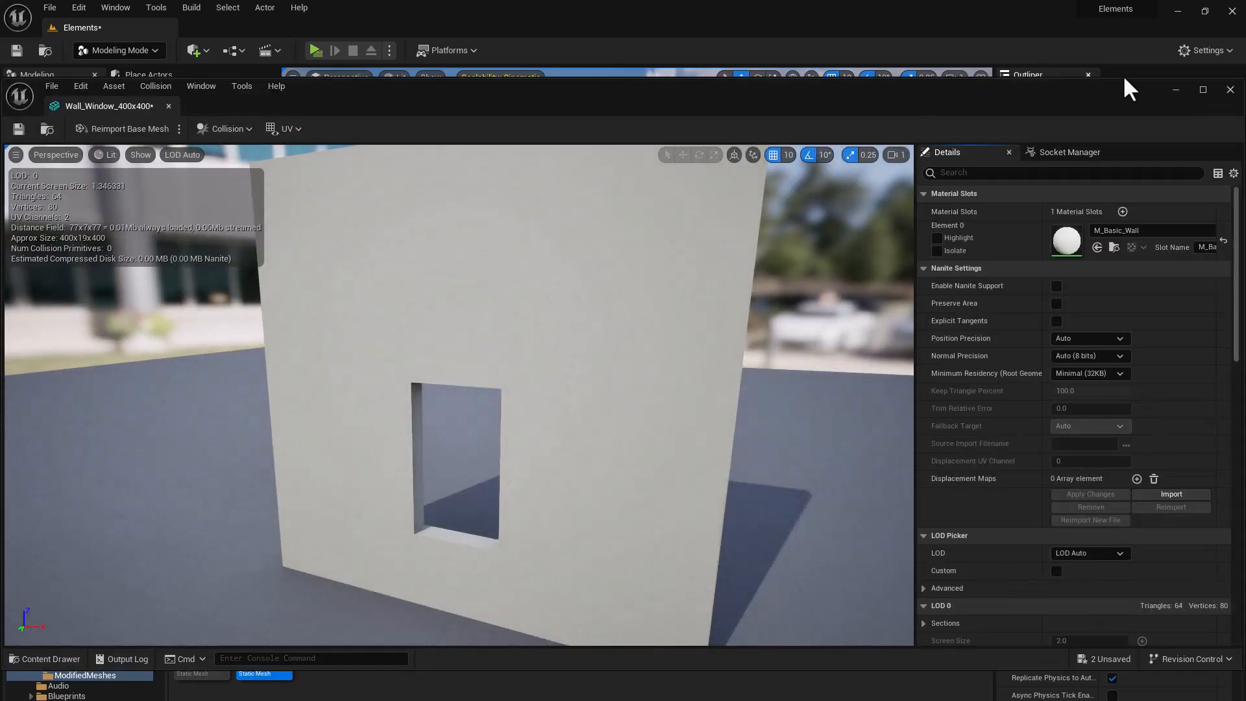
{"action": "left_click", "coordinate": [1230, 90]}
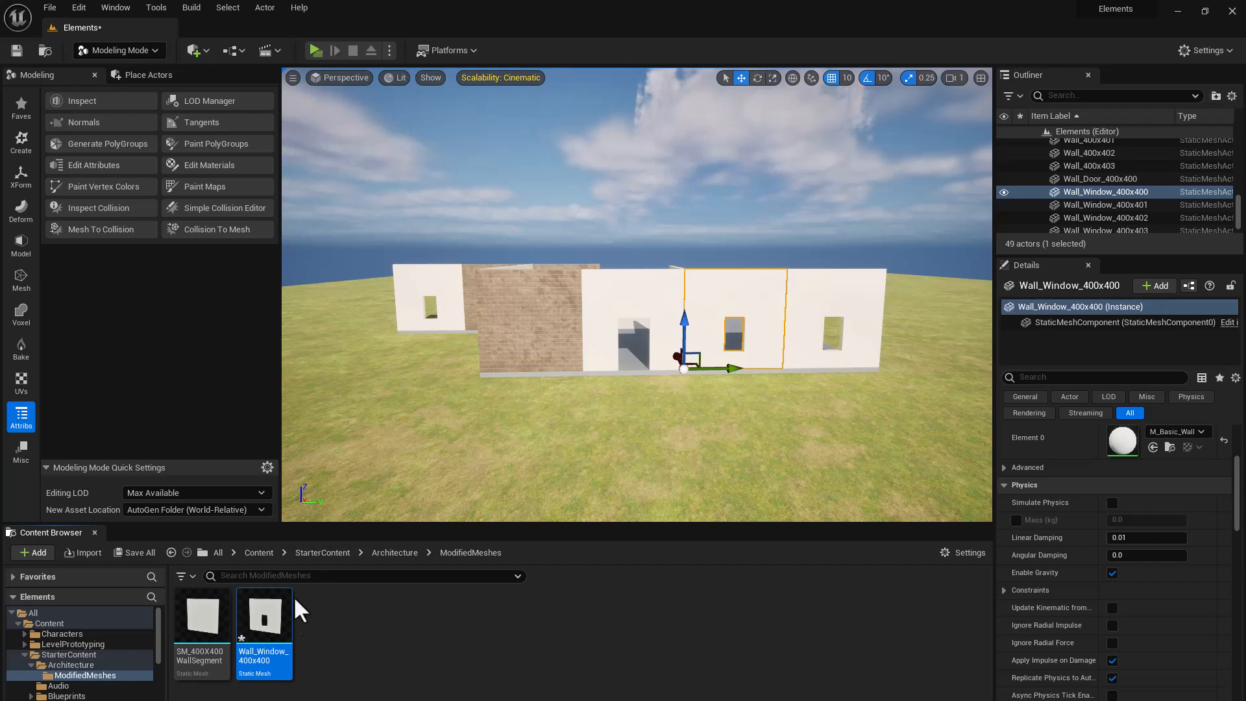
Rename the copied window wall mesh as SM_400X400_WindowWall.
{"action": "right_click", "coordinate": [275, 652]}
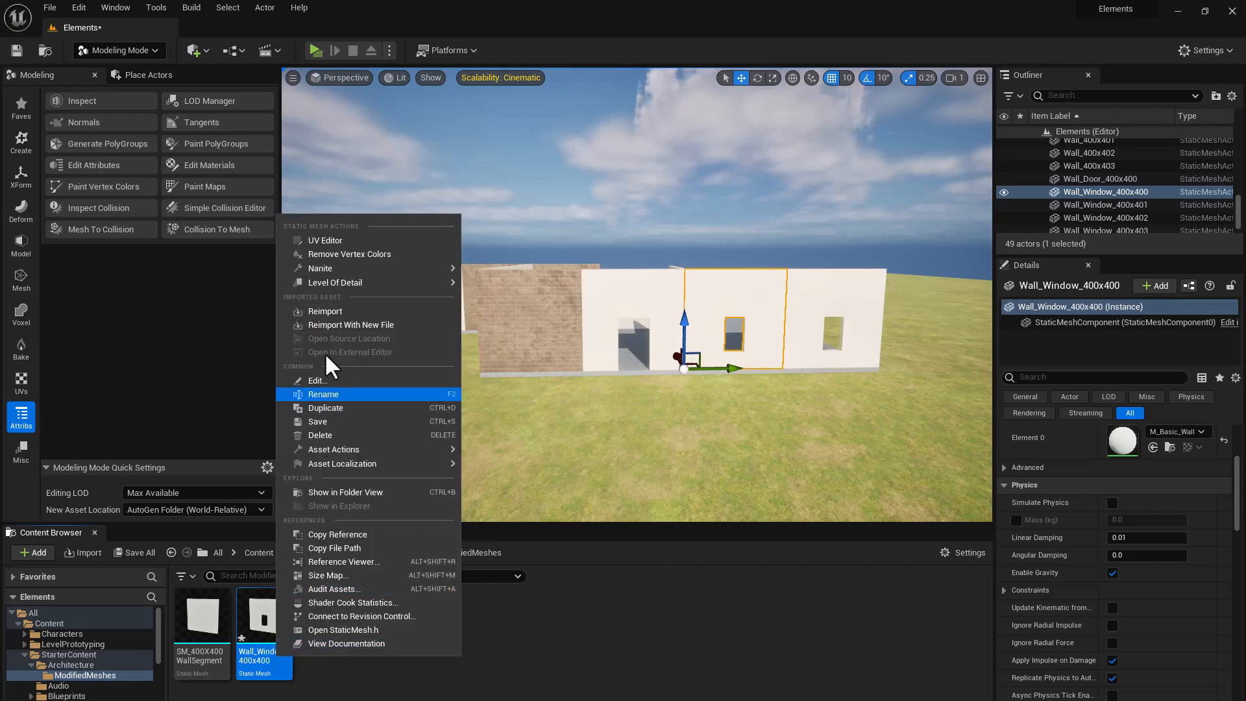
{"action": "left_click", "coordinate": [414, 392]}
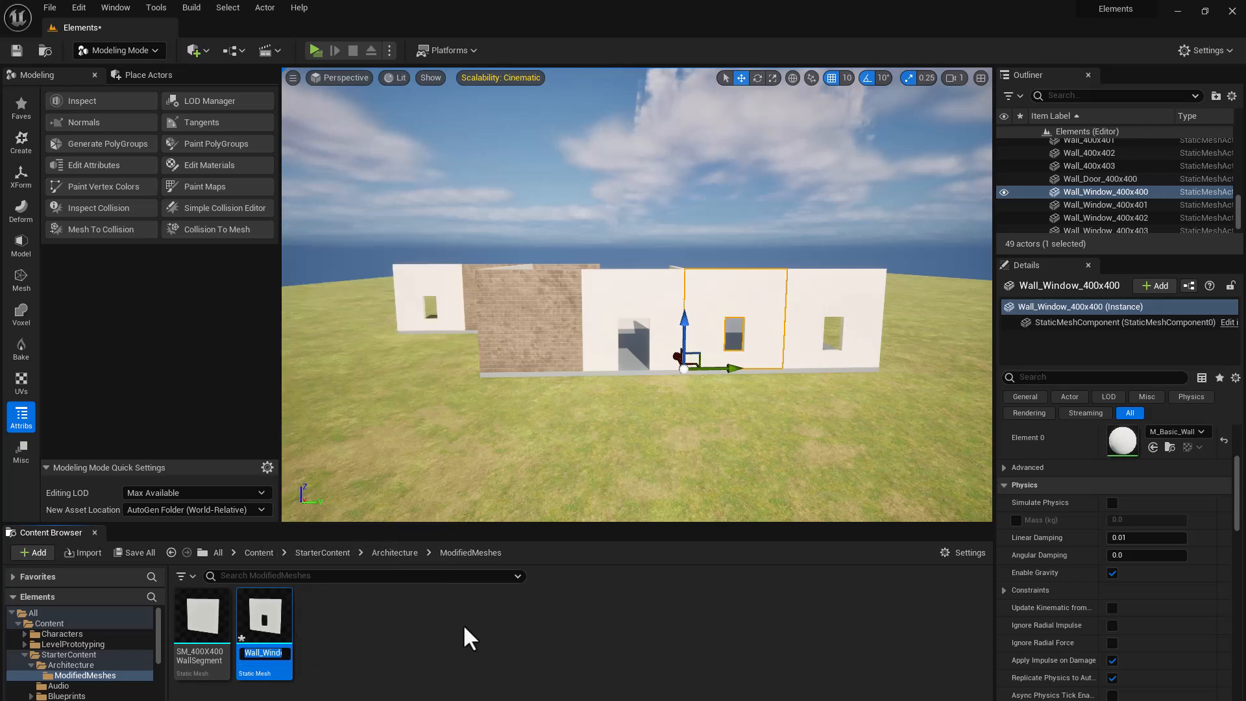
{"action": "type", "text": "S"}
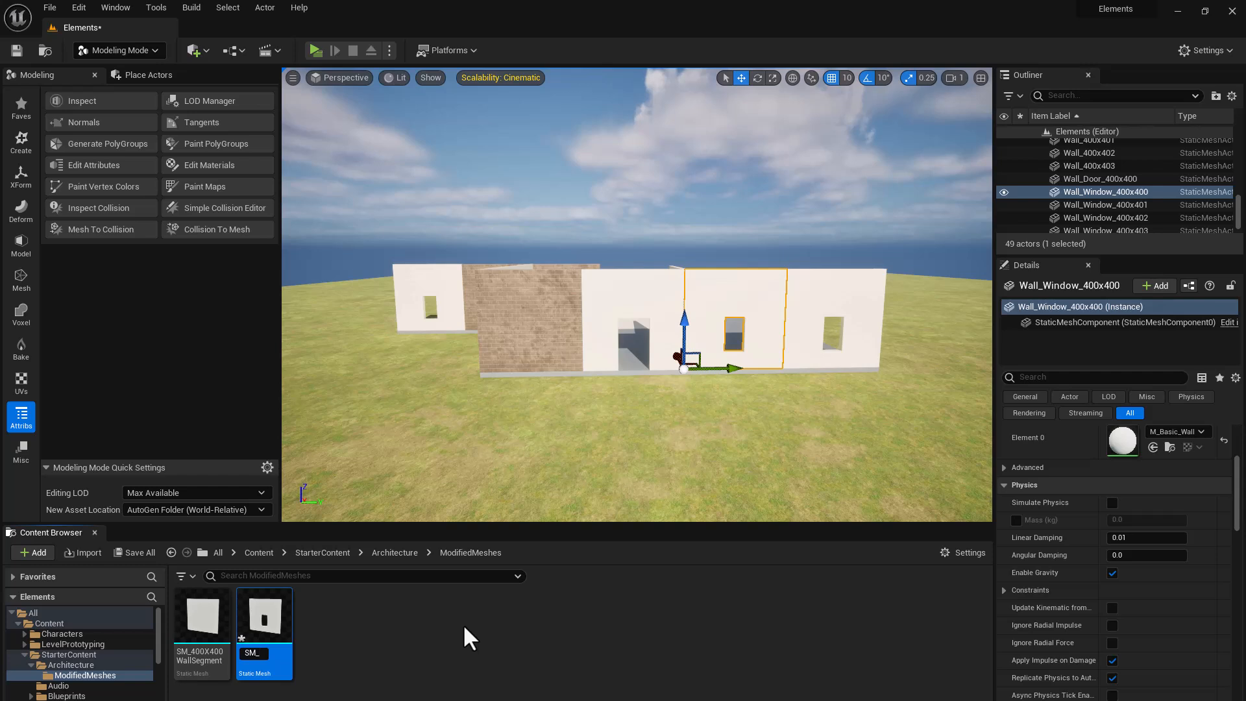
{"action": "type", "text": "M_400"}
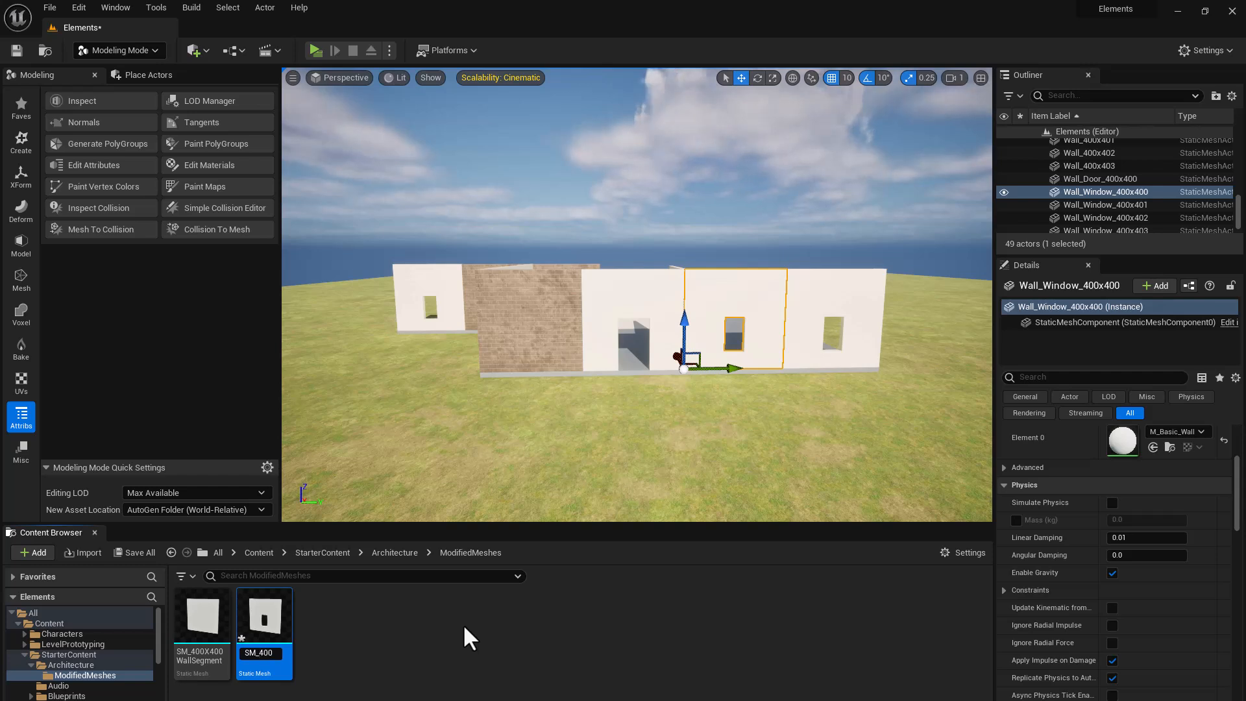
{"action": "type", "text": "X400"}
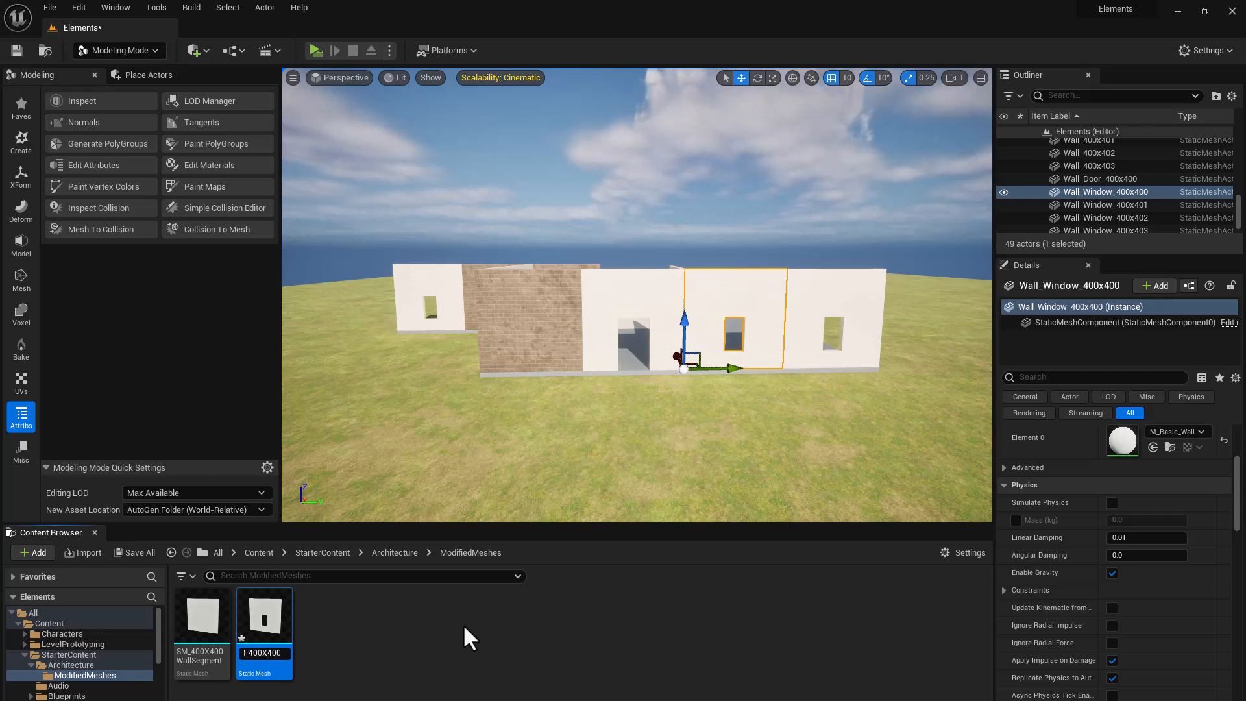
{"action": "type", "text": "_W"}
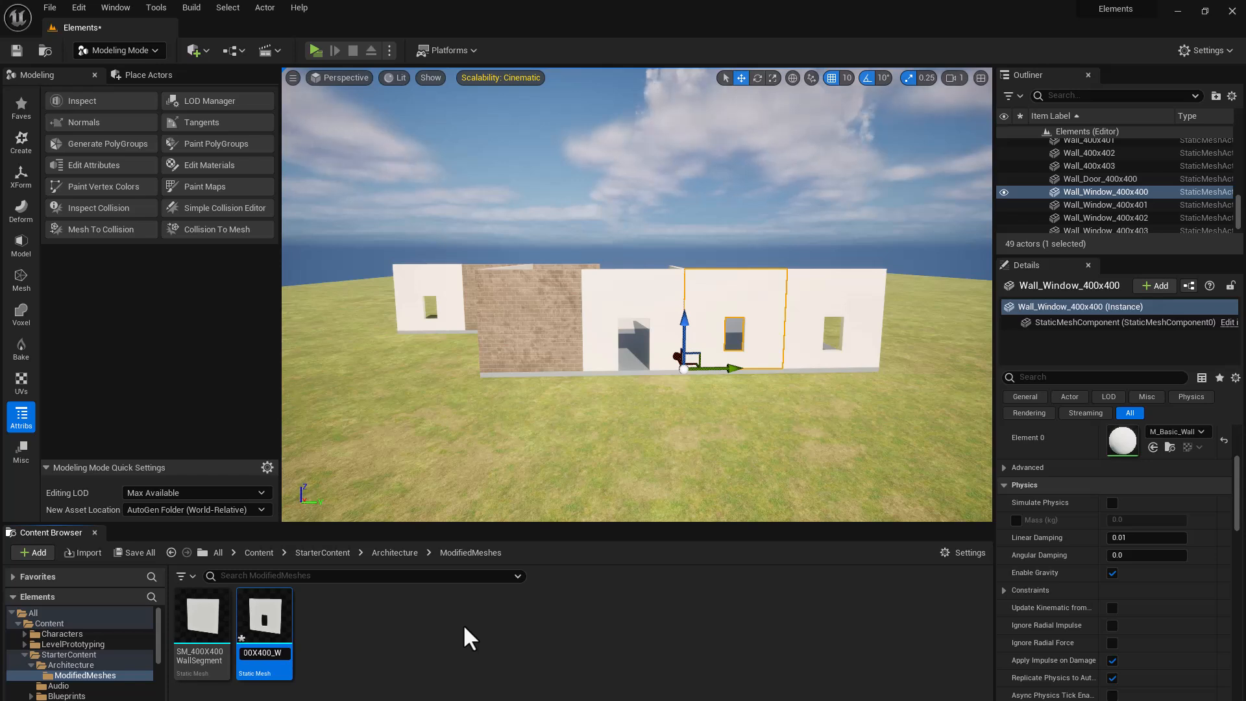
{"action": "type", "text": "indowWall"}
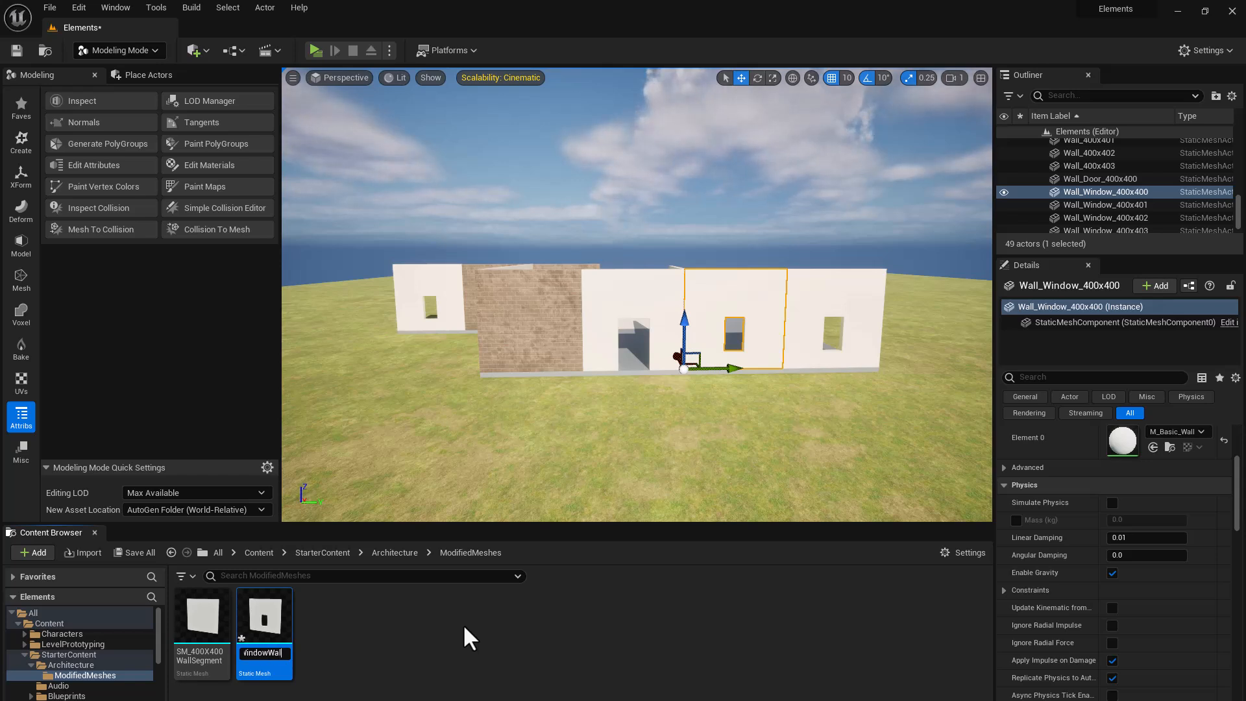
{"action": "key", "text": "Return"}
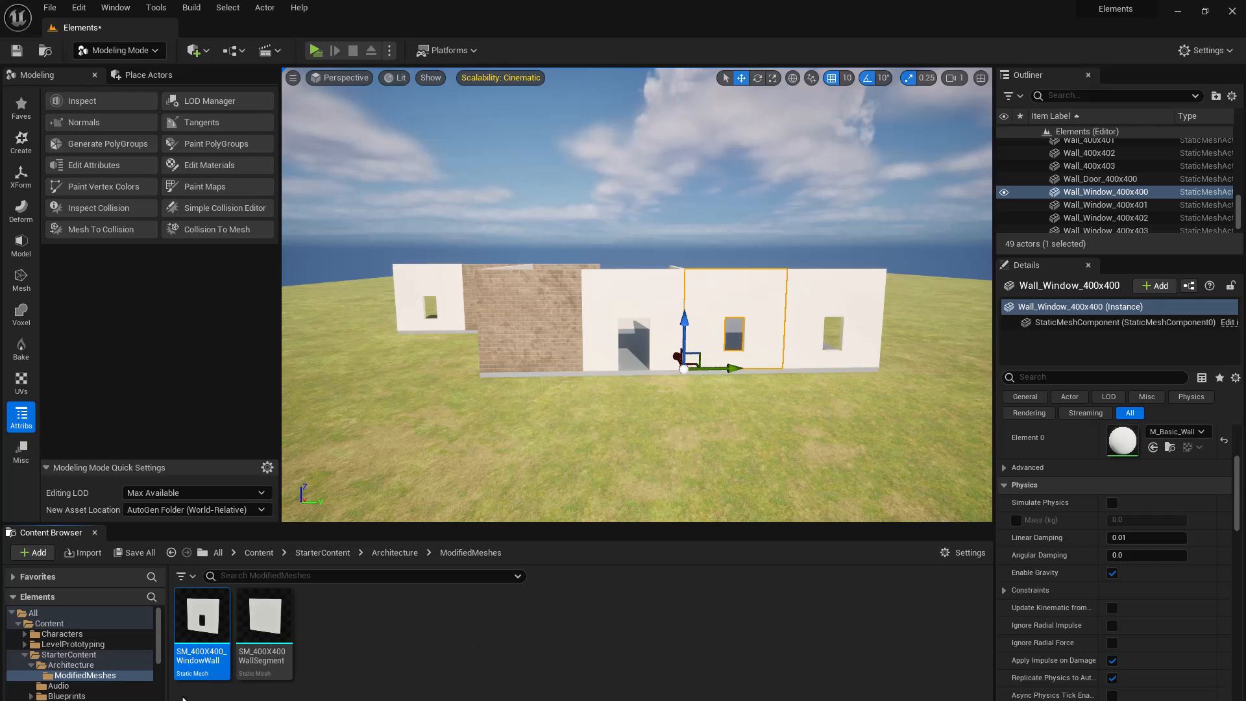
Place SM_400X400_WindowWall in front of the house and select one large face around its window opening with Edit Materials.
{"action": "left_click_drag", "start_coordinate": [204, 660], "coordinate": [490, 490]}
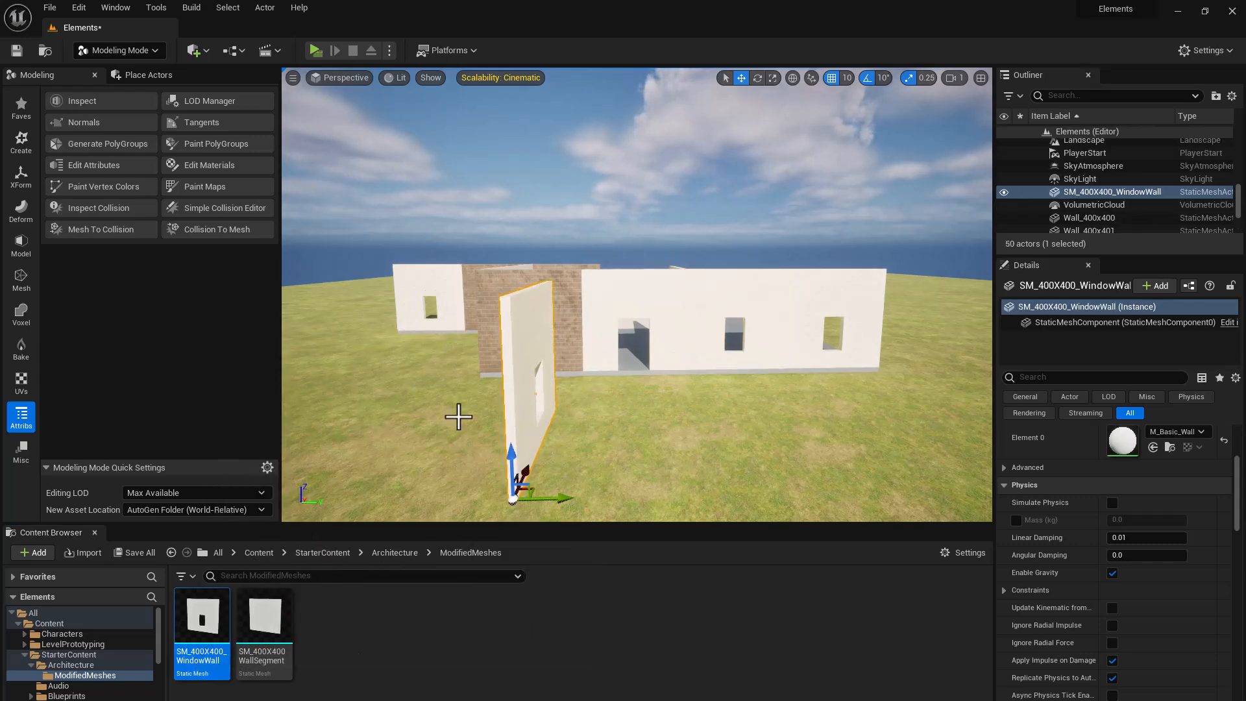
{"action": "right_click_drag", "start_coordinate": [489, 490], "coordinate": [448, 486]}
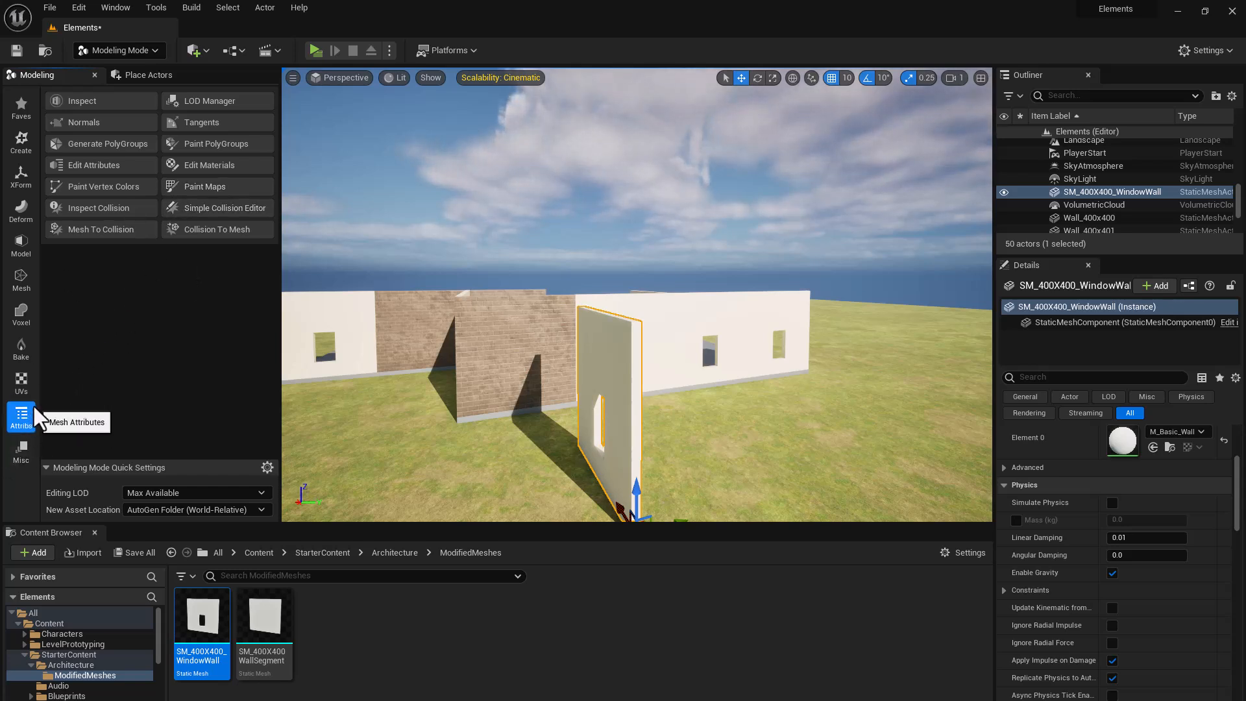
{"action": "left_click", "coordinate": [221, 166]}
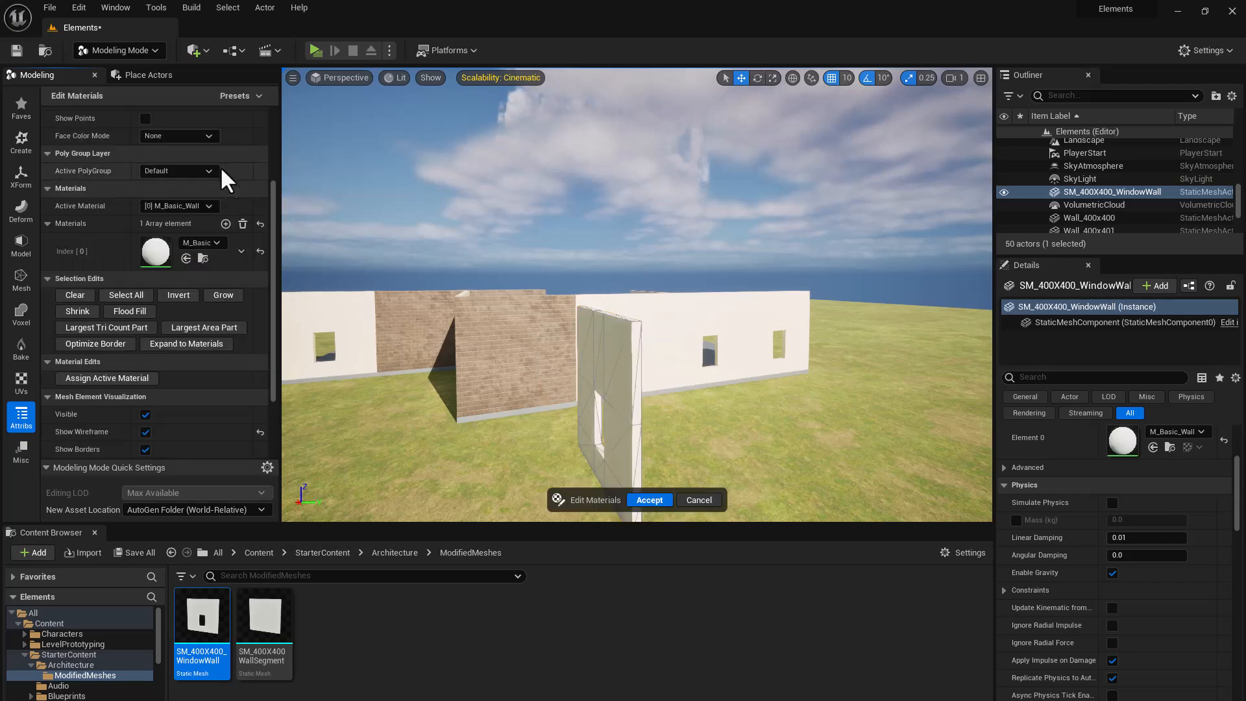
{"action": "mouse_move", "coordinate": [610, 345]}
{"action": "left_mouse_down", "text": "alt"}
{"action": "mouse_move", "coordinate": [584, 364]}
{"action": "mouse_move", "coordinate": [632, 346]}
{"action": "left_mouse_up", "text": "alt"}
{"action": "left_click", "coordinate": [633, 347]}
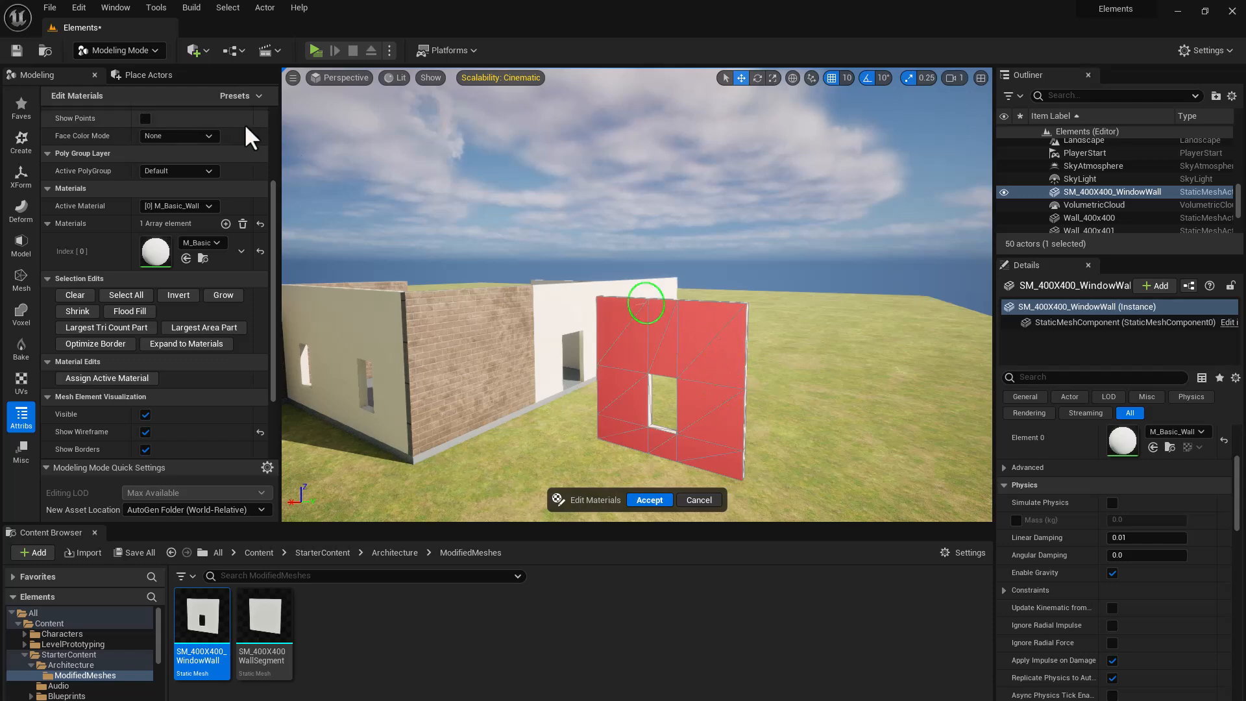
{"action": "scroll", "coordinate": [217, 264], "scroll_direction": "up", "scroll_amount": 4}
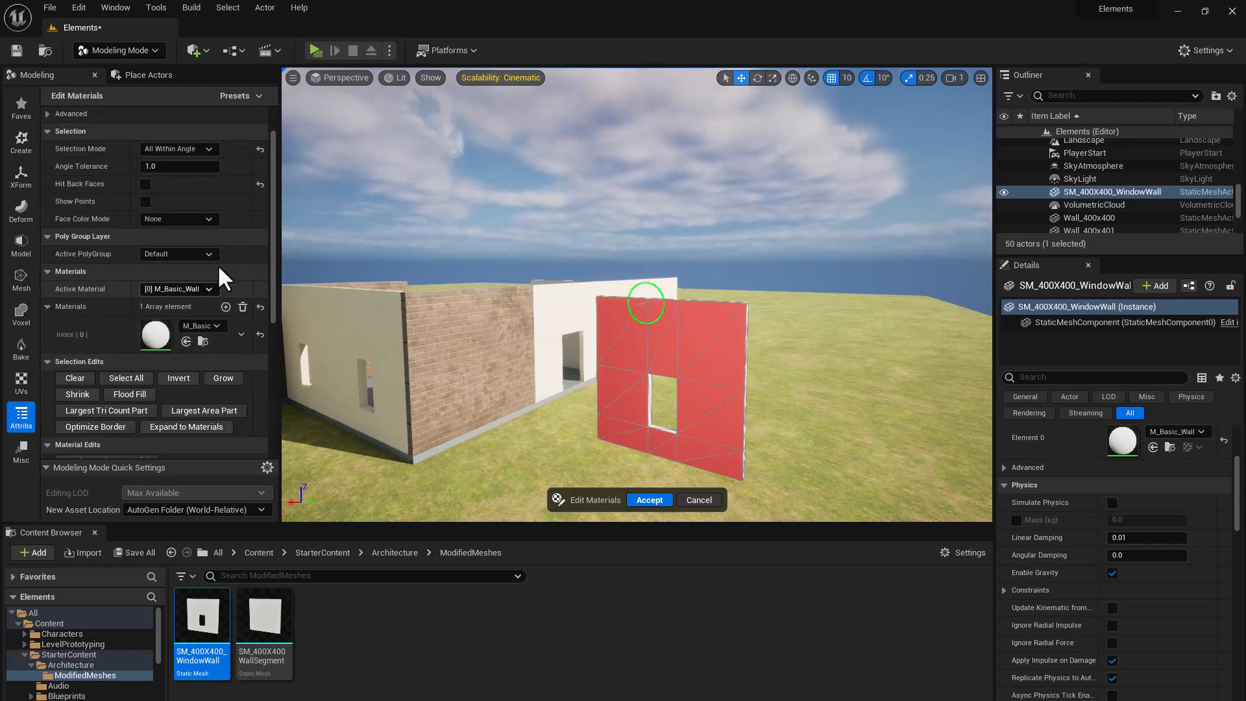
{"action": "key", "text": "d"}
{"action": "right_click_drag", "start_coordinate": [681, 367], "coordinate": [625, 354]}
{"action": "key", "text": "d"}
{"action": "key", "text": "a"}
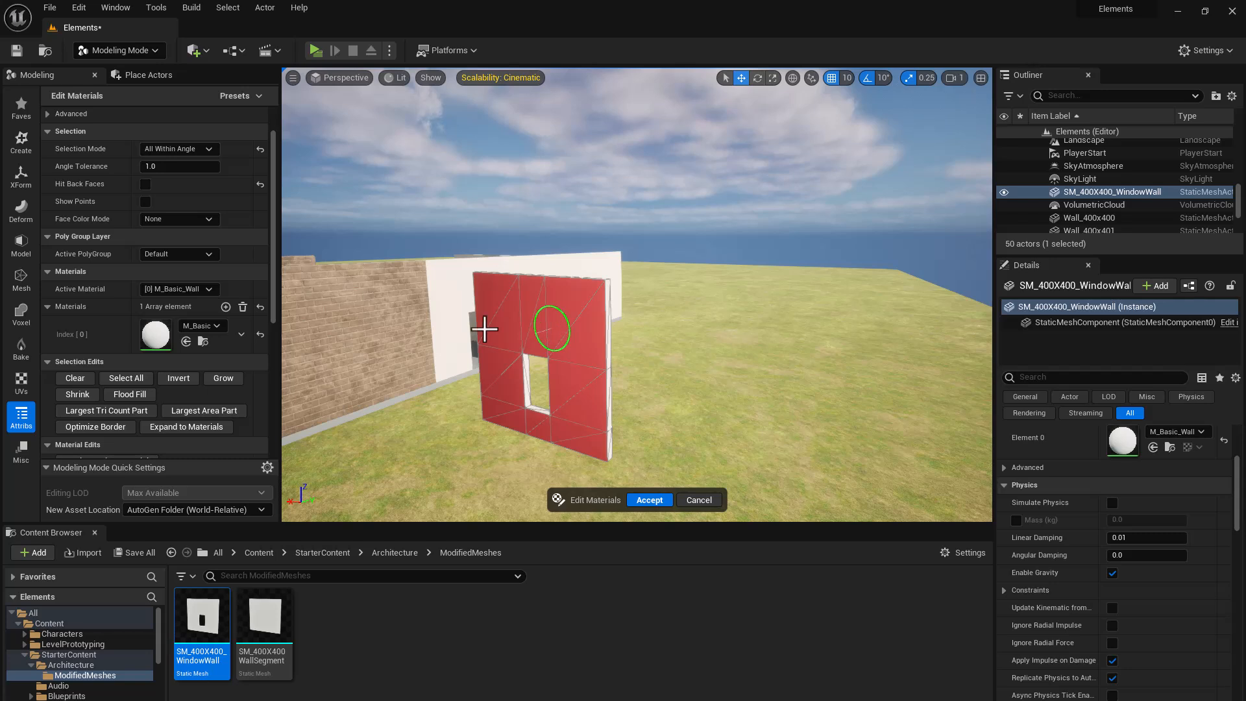
{"action": "left_click", "coordinate": [226, 307]}
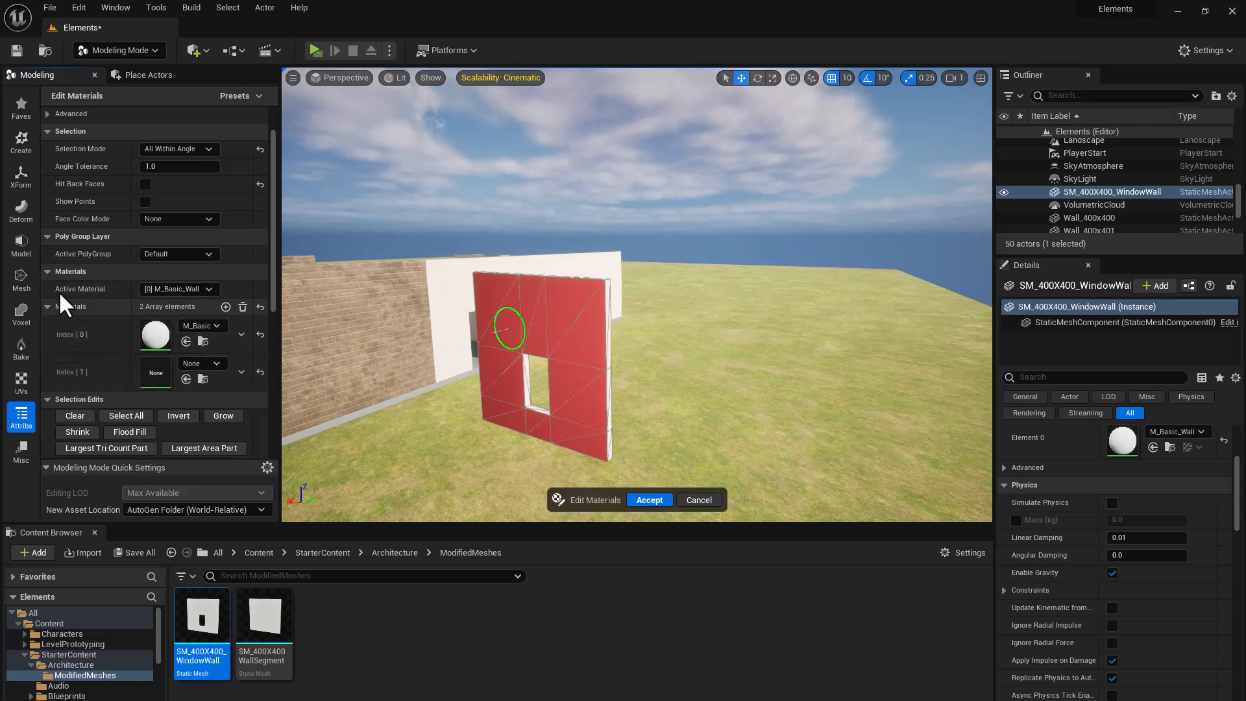
{"action": "left_click", "coordinate": [184, 287]}
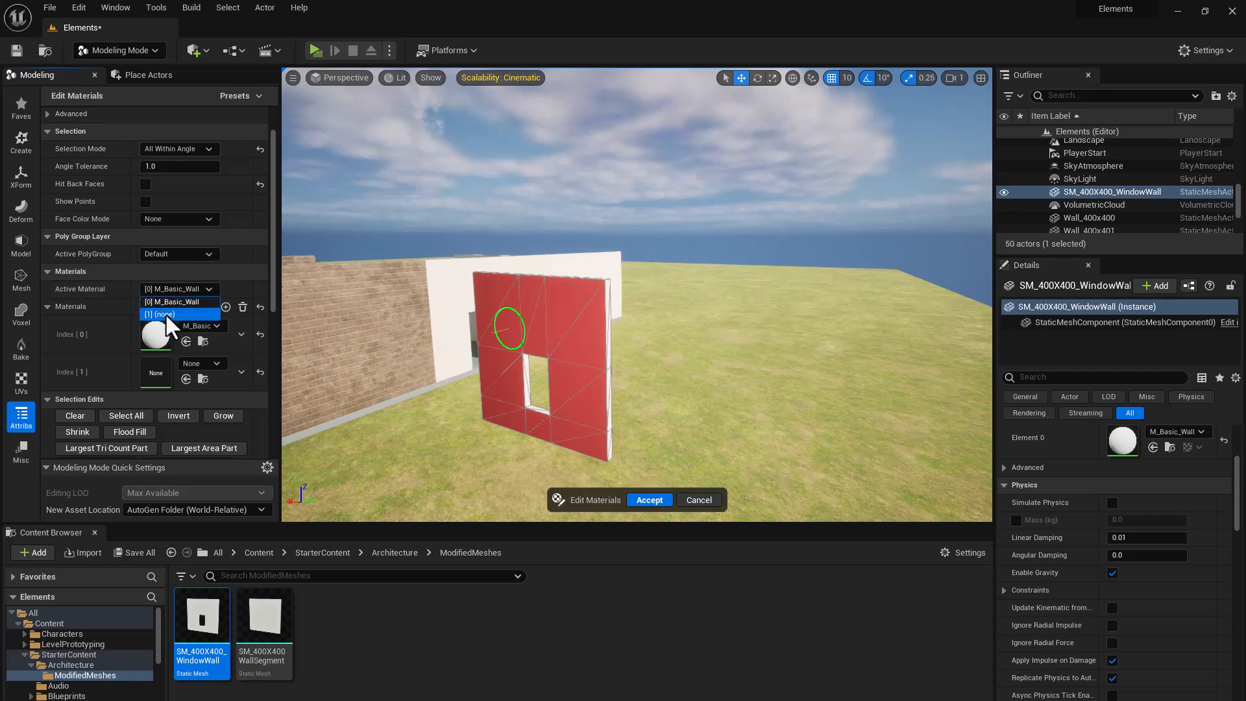
{"action": "left_click", "coordinate": [166, 313]}
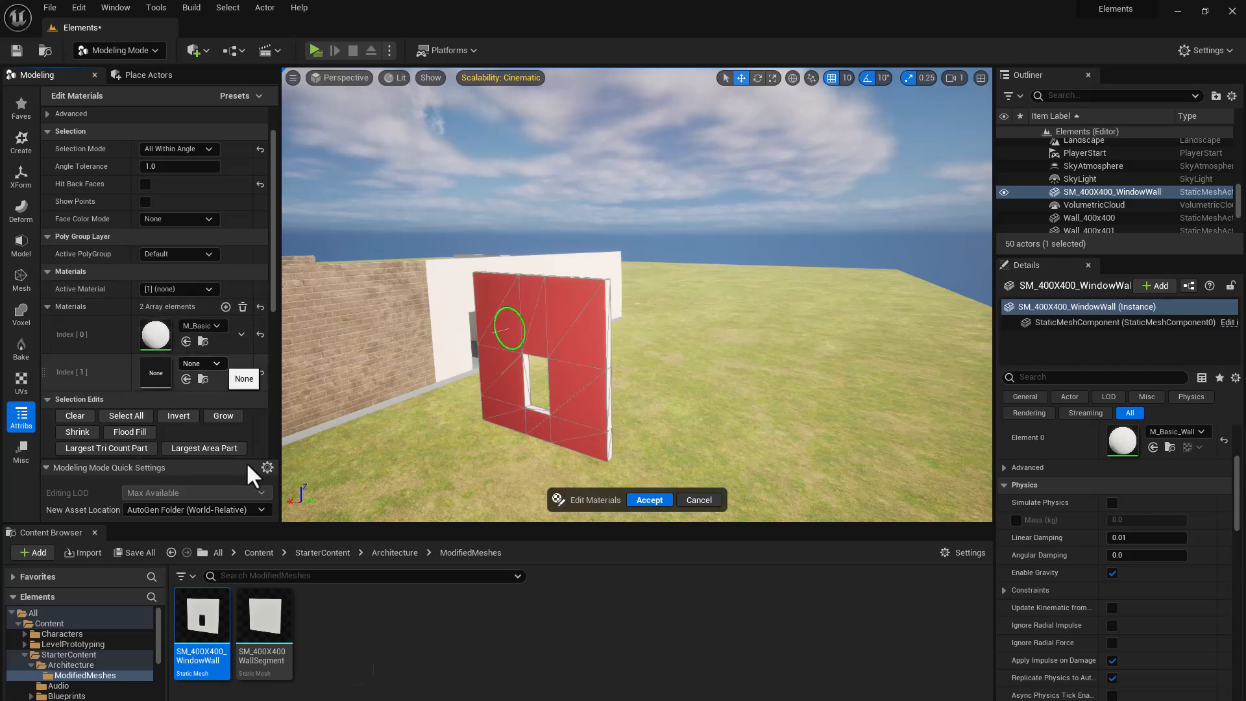
{"action": "left_click", "coordinate": [201, 363]}
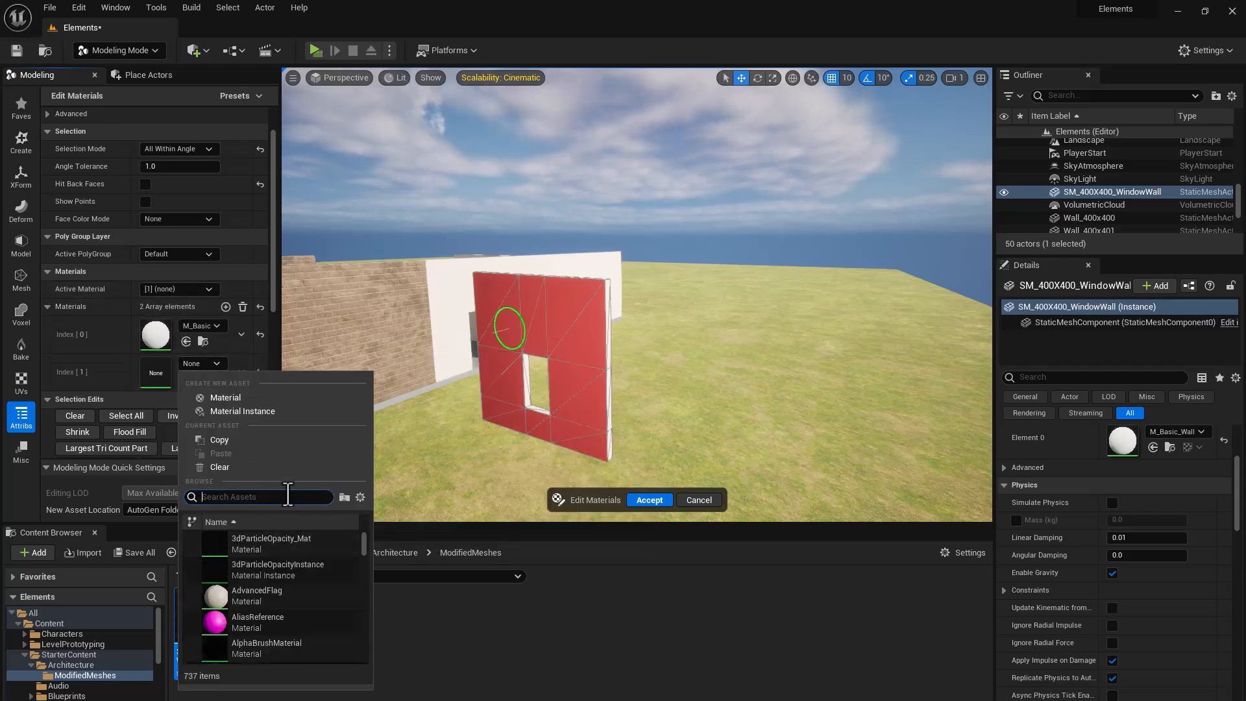
{"action": "type", "text": "M_"}
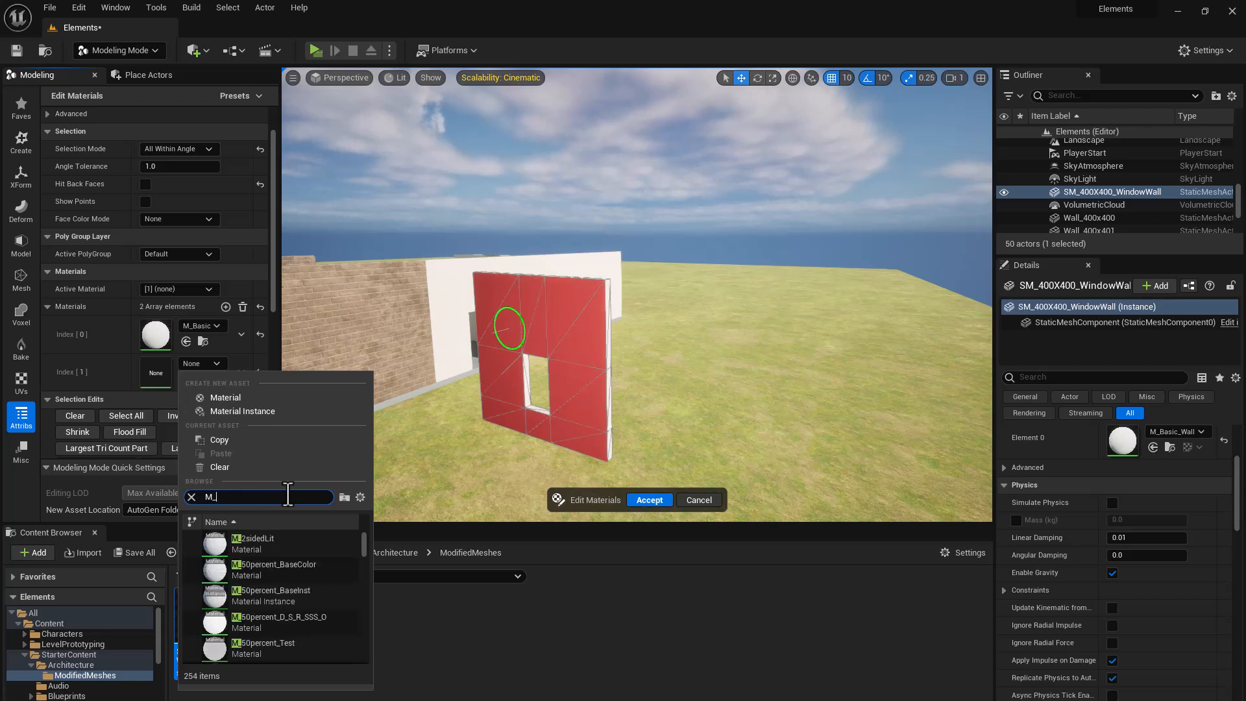
{"action": "type", "text": "Basic"}
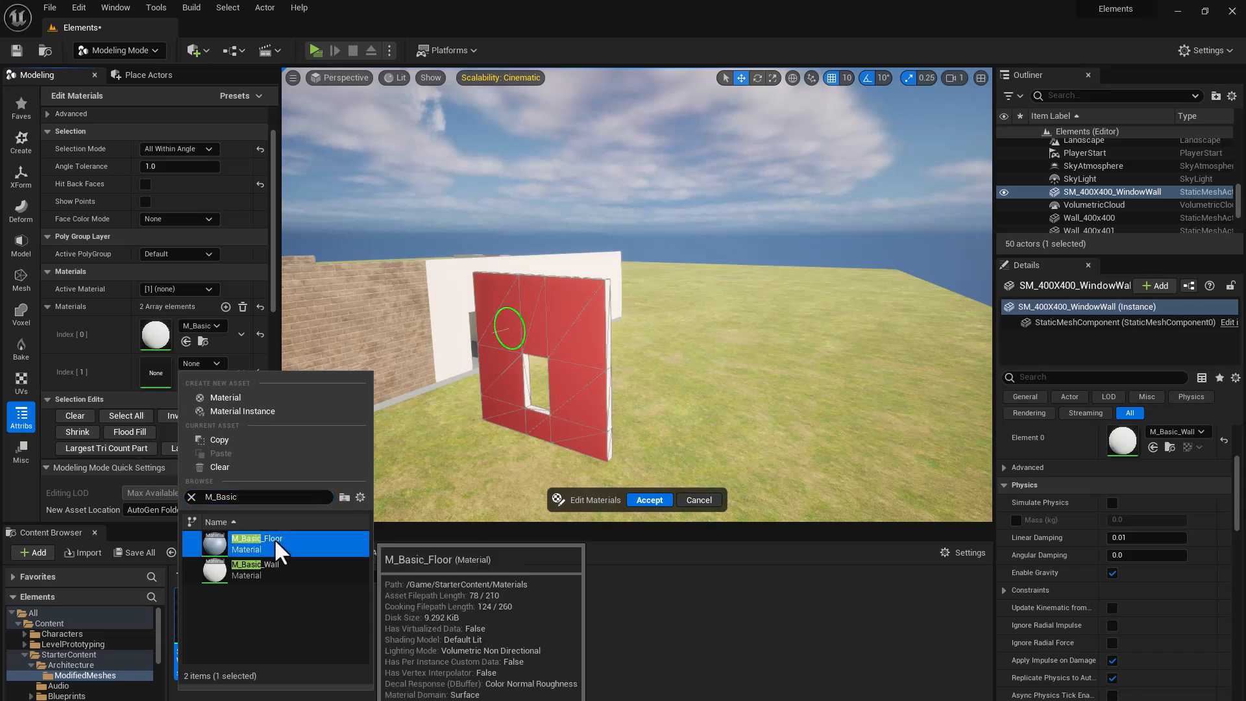
{"action": "left_click", "coordinate": [274, 538]}
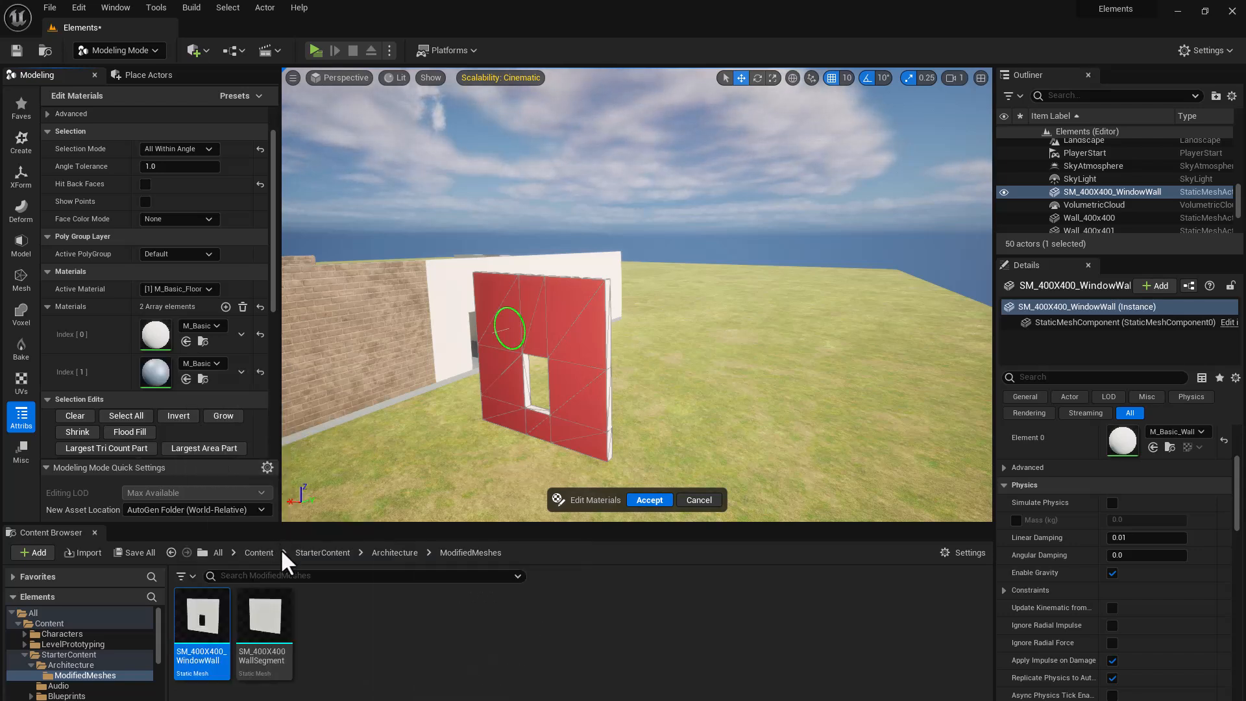
{"action": "key", "text": "d"}
{"action": "right_click_drag", "start_coordinate": [531, 400], "coordinate": [682, 455]}
{"action": "key", "text": "s"}
{"action": "key", "text": "w"}
{"action": "key", "text": "a"}
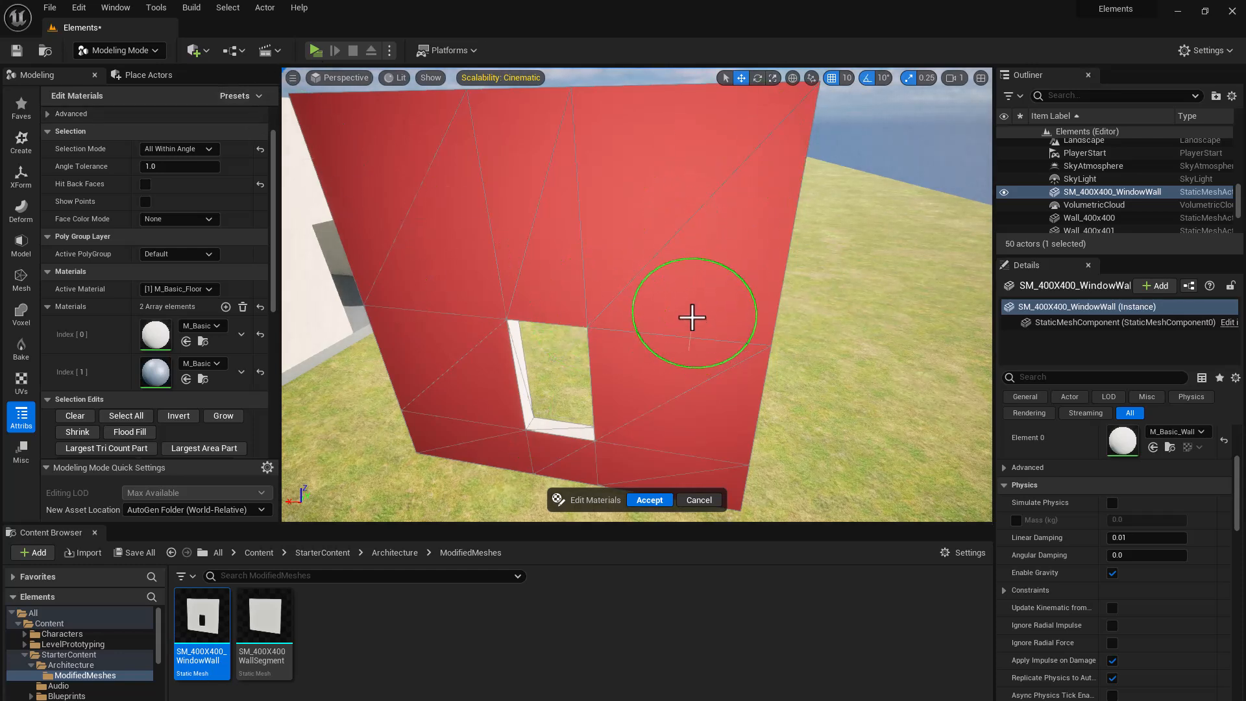
{"action": "right_click_drag", "start_coordinate": [676, 292], "coordinate": [569, 259]}
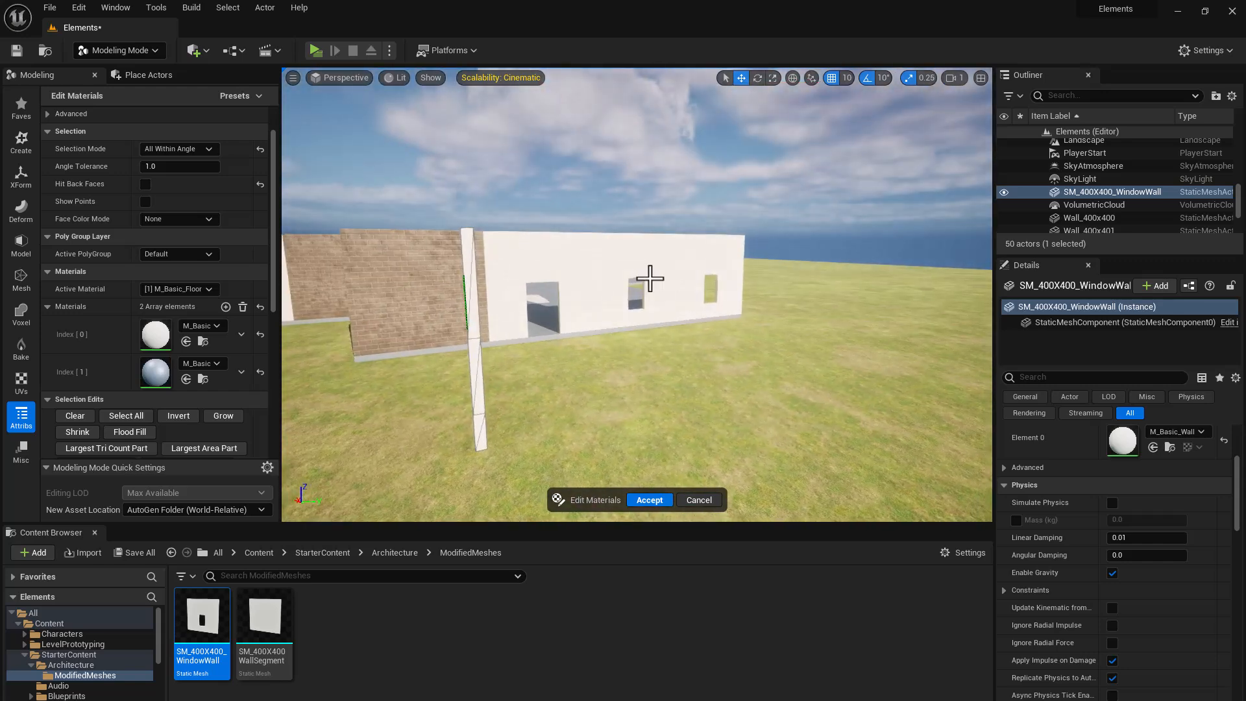
{"action": "left_click", "coordinate": [471, 250]}
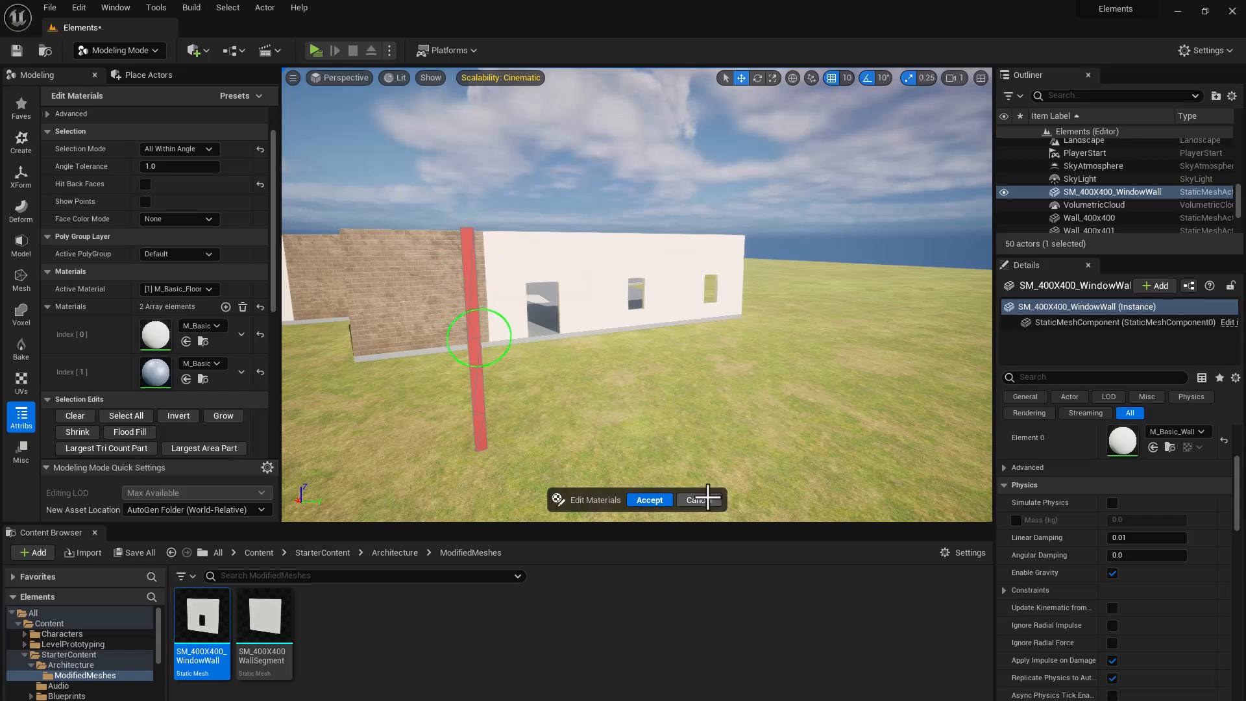
{"action": "left_click", "coordinate": [699, 500]}
Raise SM_400X400_WindowWall well above the ground so that its underside is accessible.
{"action": "left_click_drag", "start_coordinate": [478, 407], "coordinate": [480, 332]}
{"action": "scroll", "coordinate": [504, 337], "scroll_direction": "up", "scroll_amount": 1}
{"action": "right_click_drag", "start_coordinate": [504, 338], "coordinate": [561, 392]}
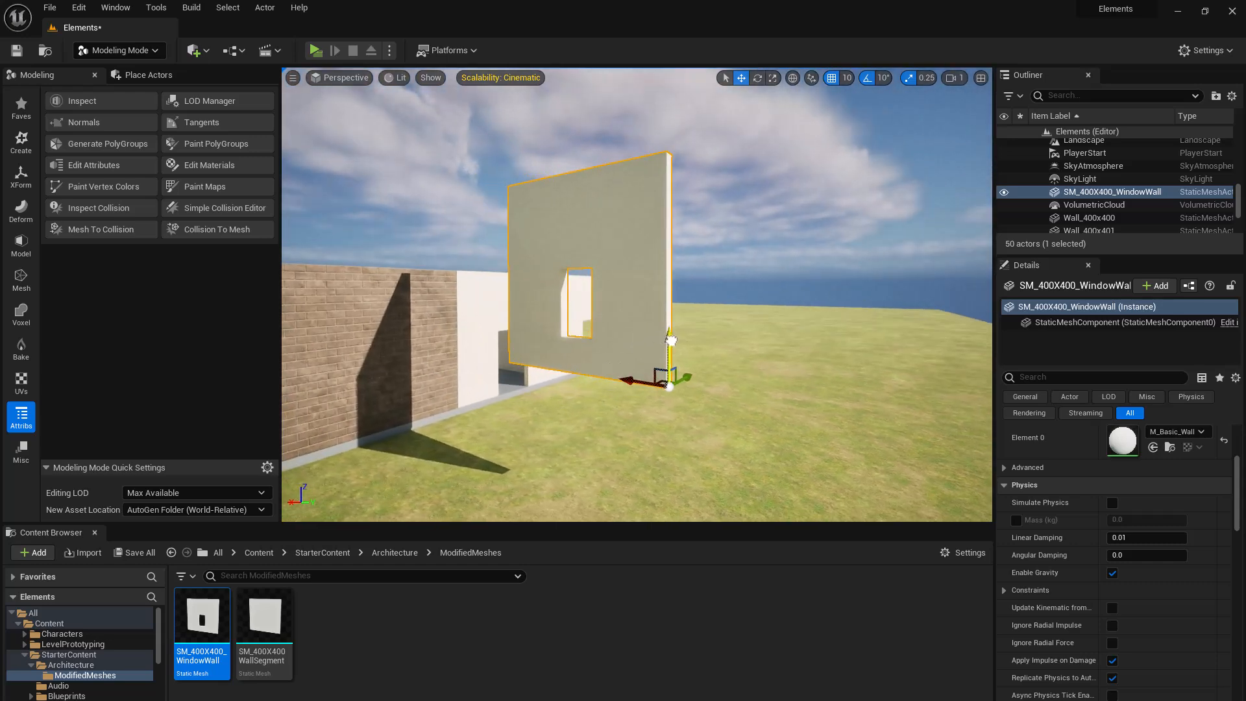
{"action": "left_click_drag", "start_coordinate": [670, 340], "coordinate": [669, 303]}
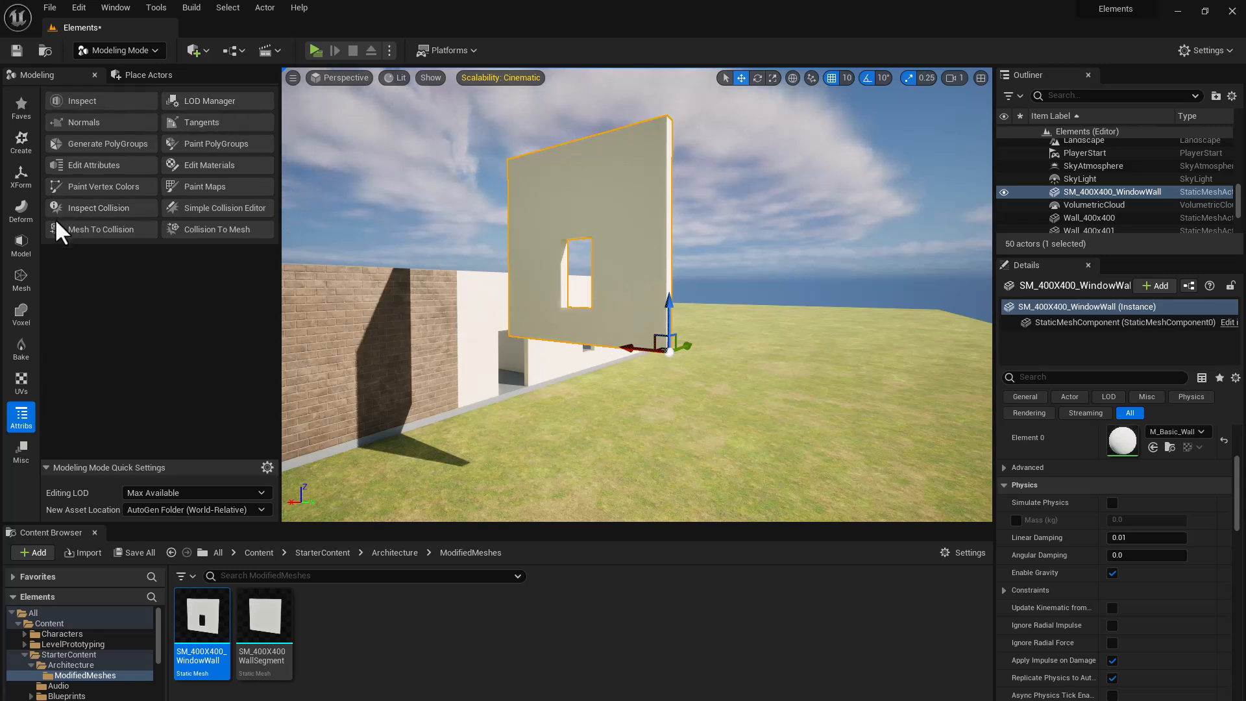
Select the large face around the window opening with Edit Materials and add a second material slot using M_Basic_Floor.
{"action": "left_click", "coordinate": [219, 164]}
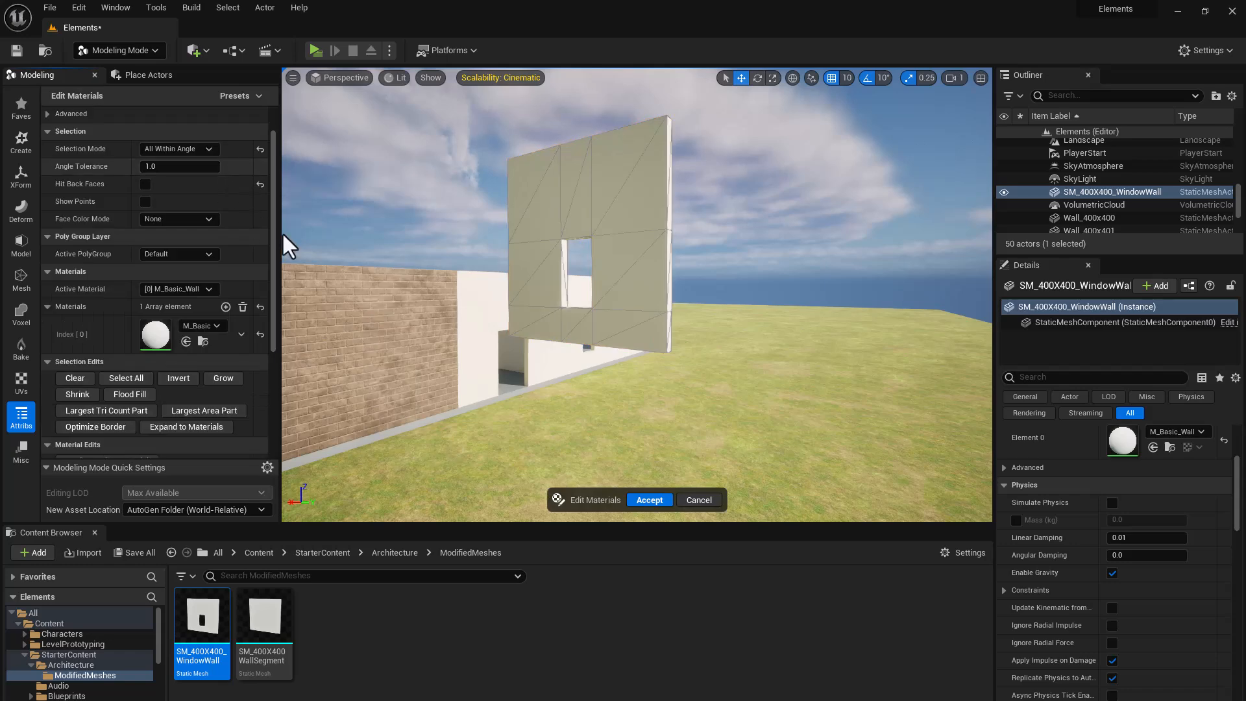
{"action": "left_click", "coordinate": [611, 243]}
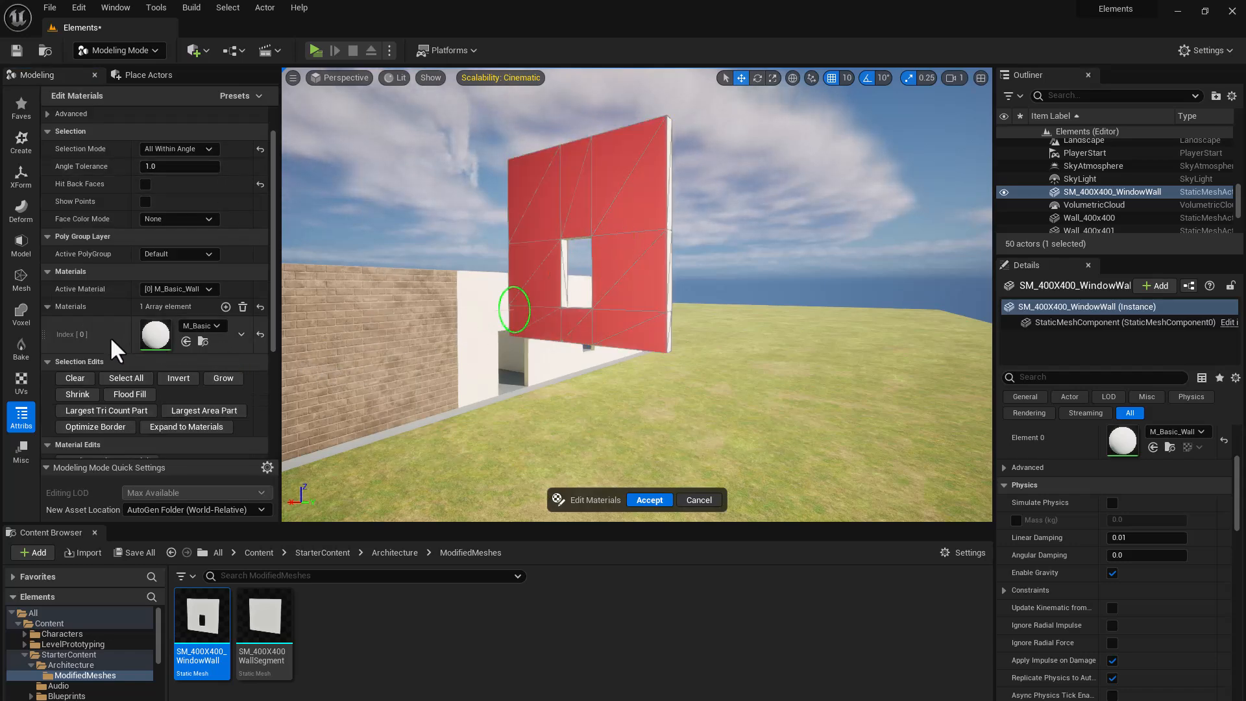
{"action": "left_click", "coordinate": [225, 306]}
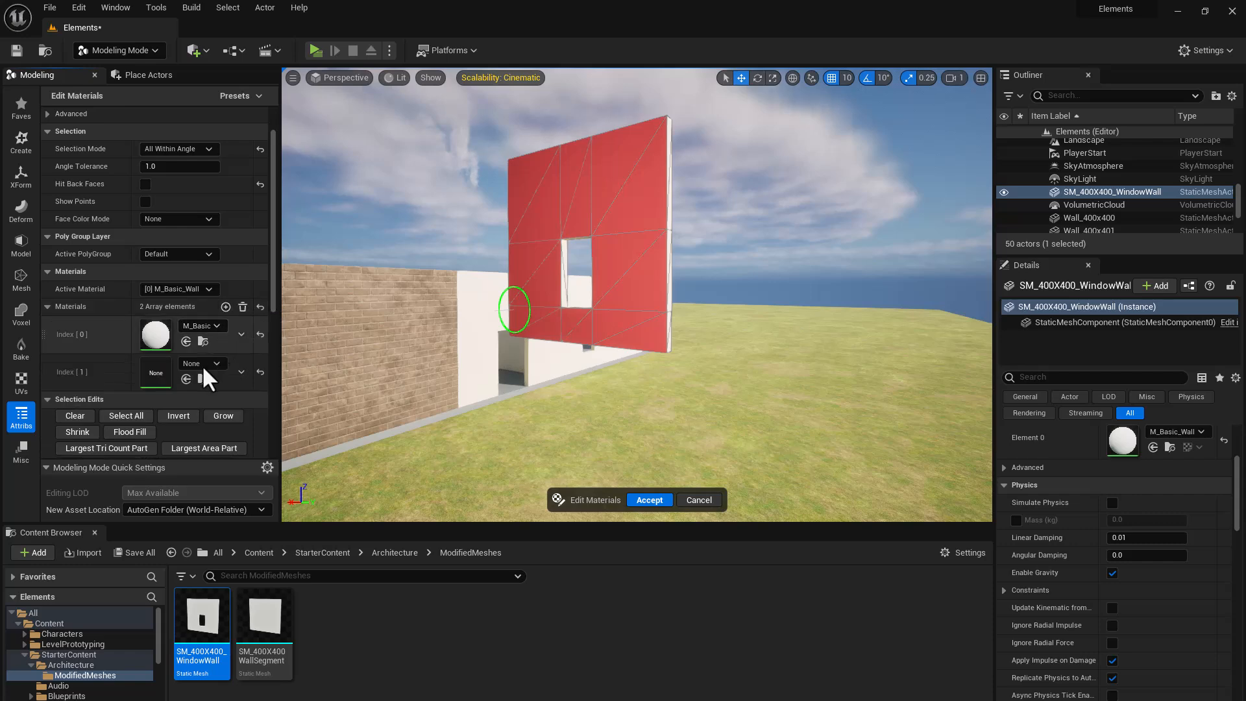
{"action": "left_click", "coordinate": [214, 364]}
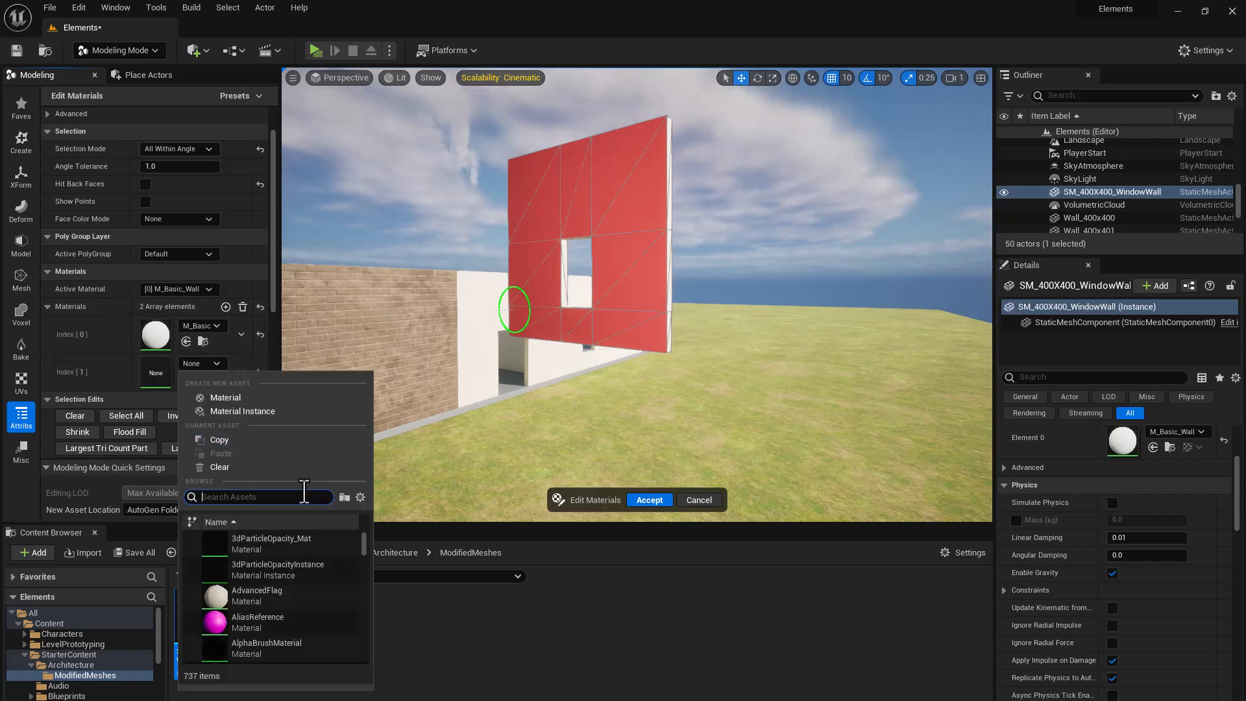
{"action": "type", "text": "M"}
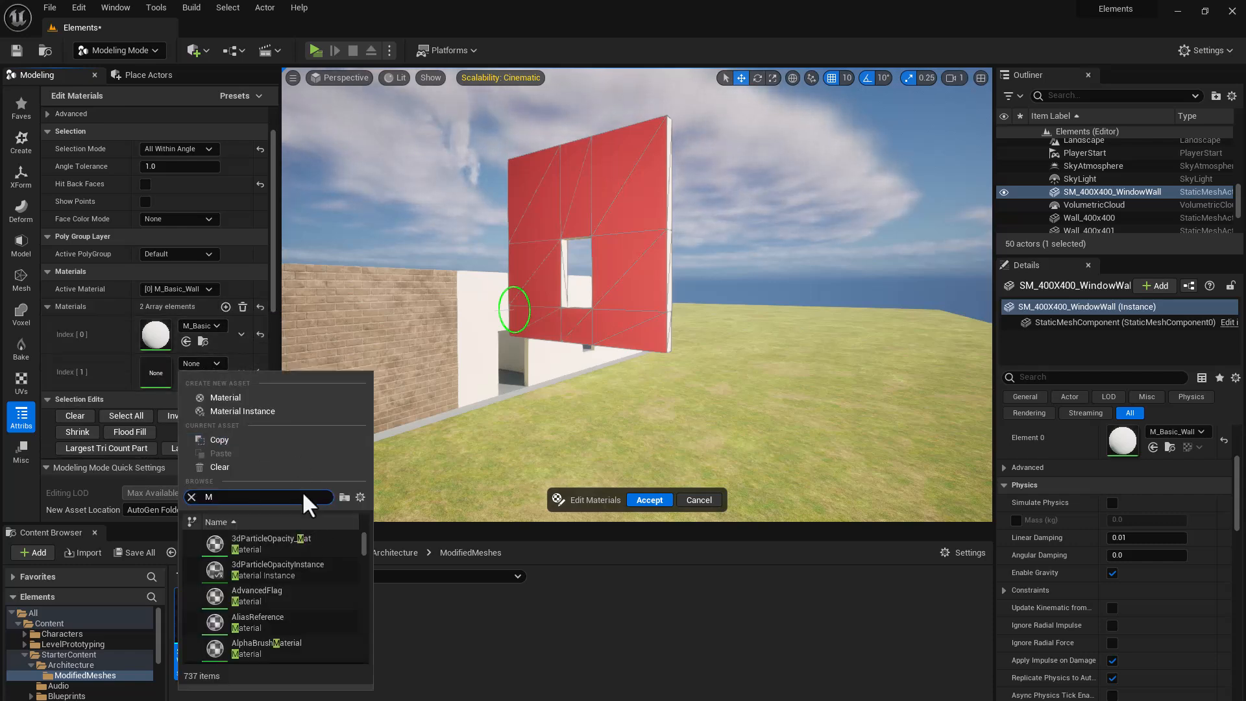
{"action": "type", "text": "_Basic"}
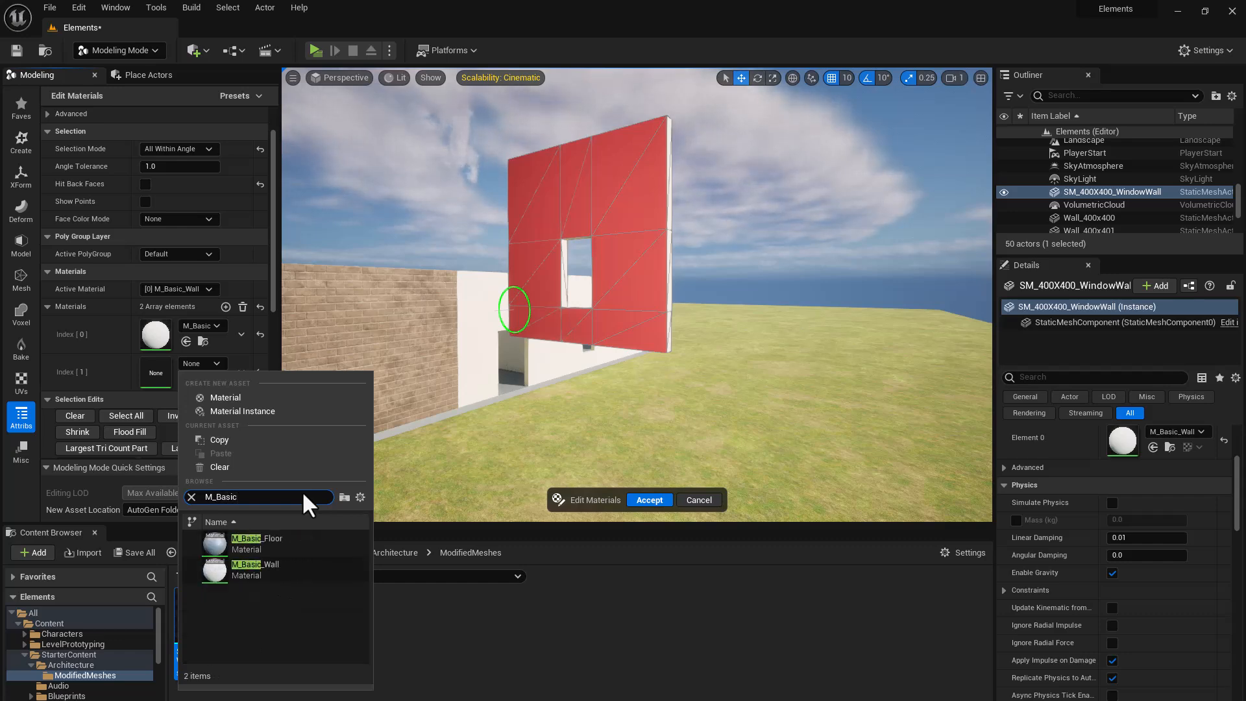
{"action": "left_click", "coordinate": [256, 542]}
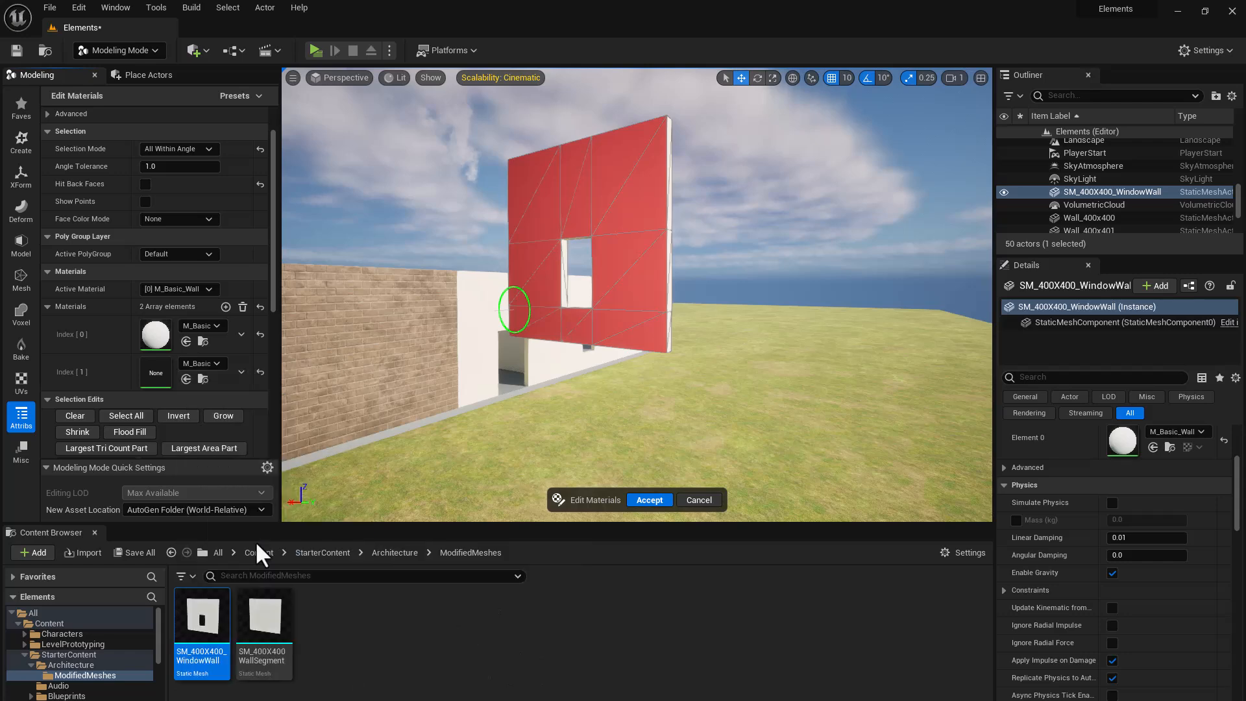
Make M_Basic_Floor the active material and assign it to the selected large wall face.
{"action": "scroll", "coordinate": [556, 346], "scroll_direction": "up", "scroll_amount": 6}
{"action": "scroll", "coordinate": [405, 303], "scroll_direction": "up", "scroll_amount": 1}
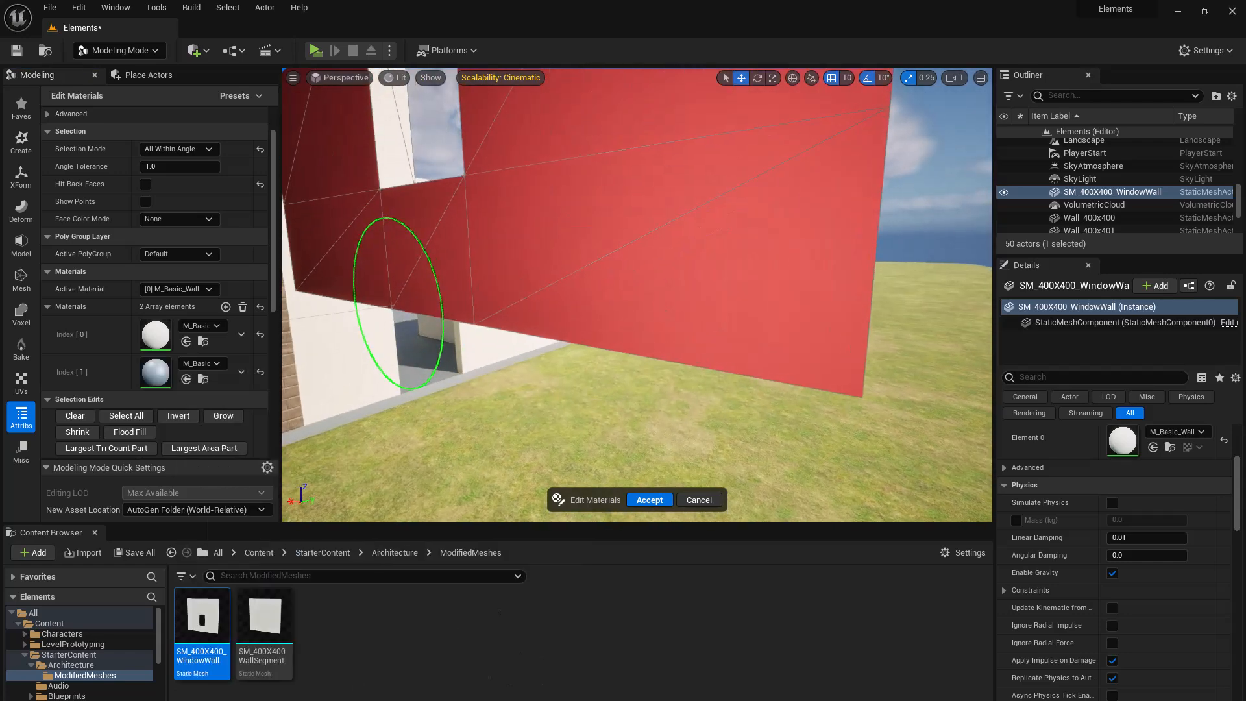
{"action": "left_click", "coordinate": [173, 289]}
{"action": "left_click", "coordinate": [160, 313]}
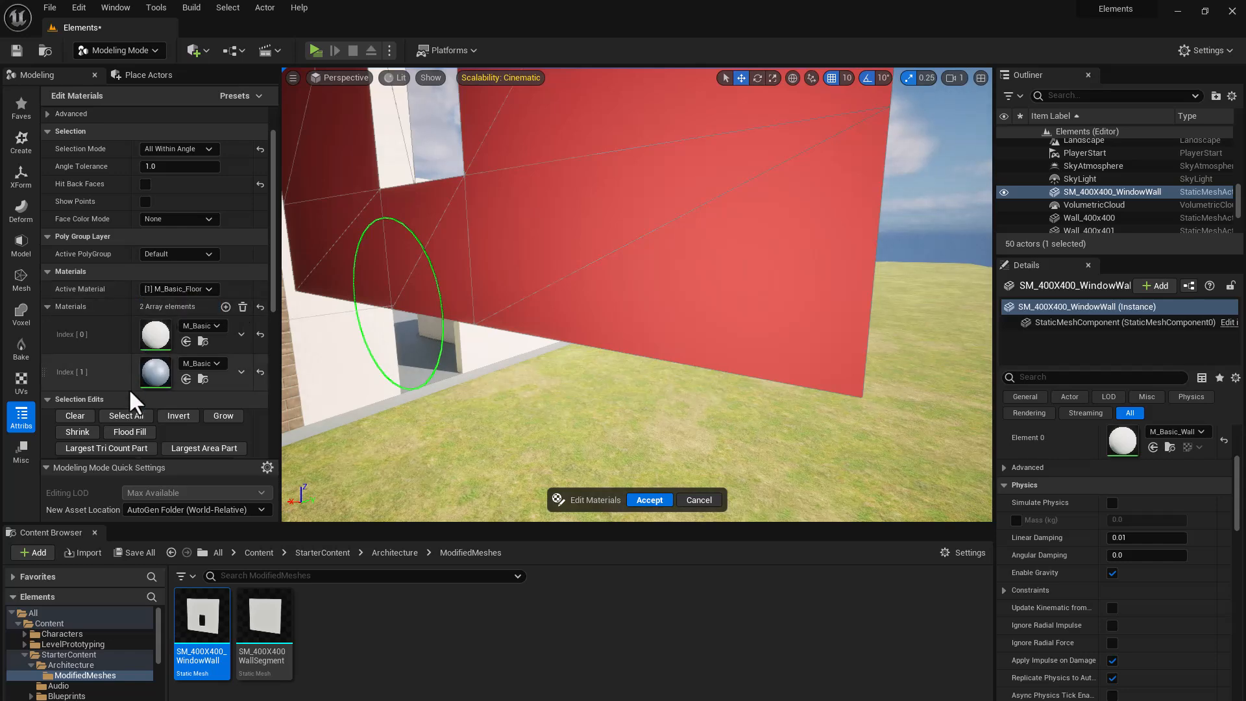
{"action": "scroll", "coordinate": [128, 391], "scroll_direction": "down", "scroll_amount": 3}
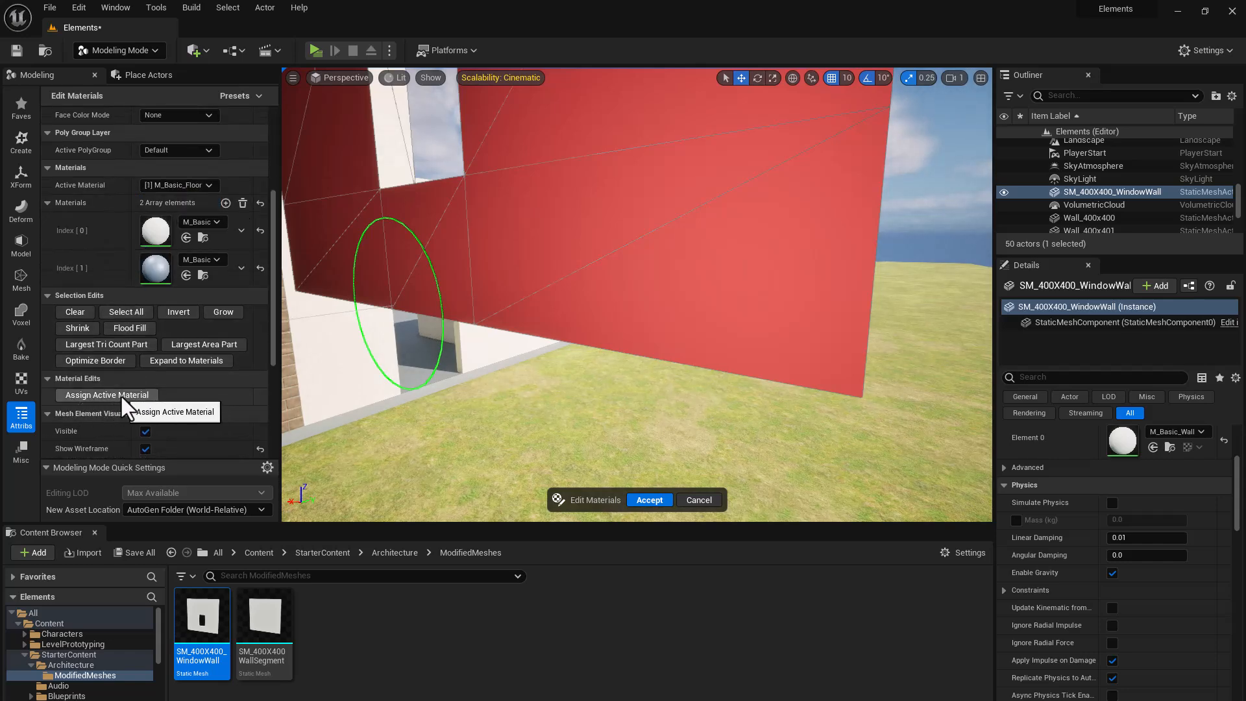
{"action": "left_click", "coordinate": [119, 395]}
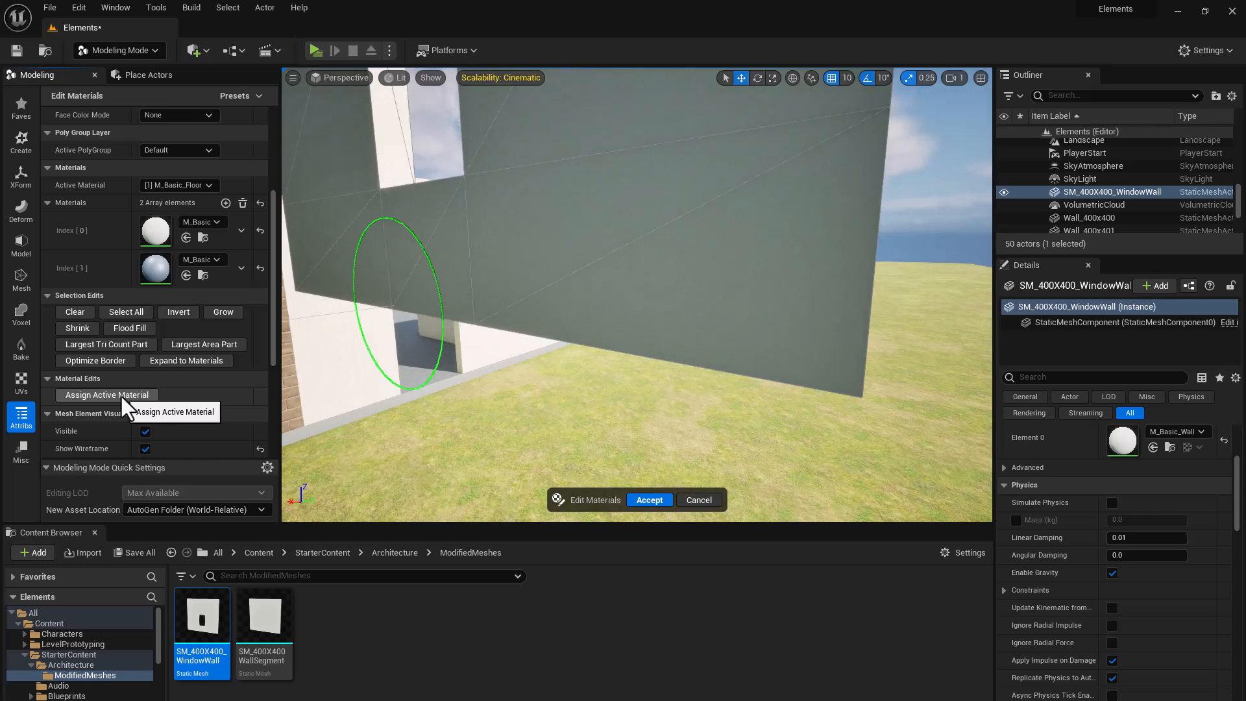
Add a third material slot, make it active and set its material to M_PrototypeGrid.
{"action": "left_click", "coordinate": [226, 203]}
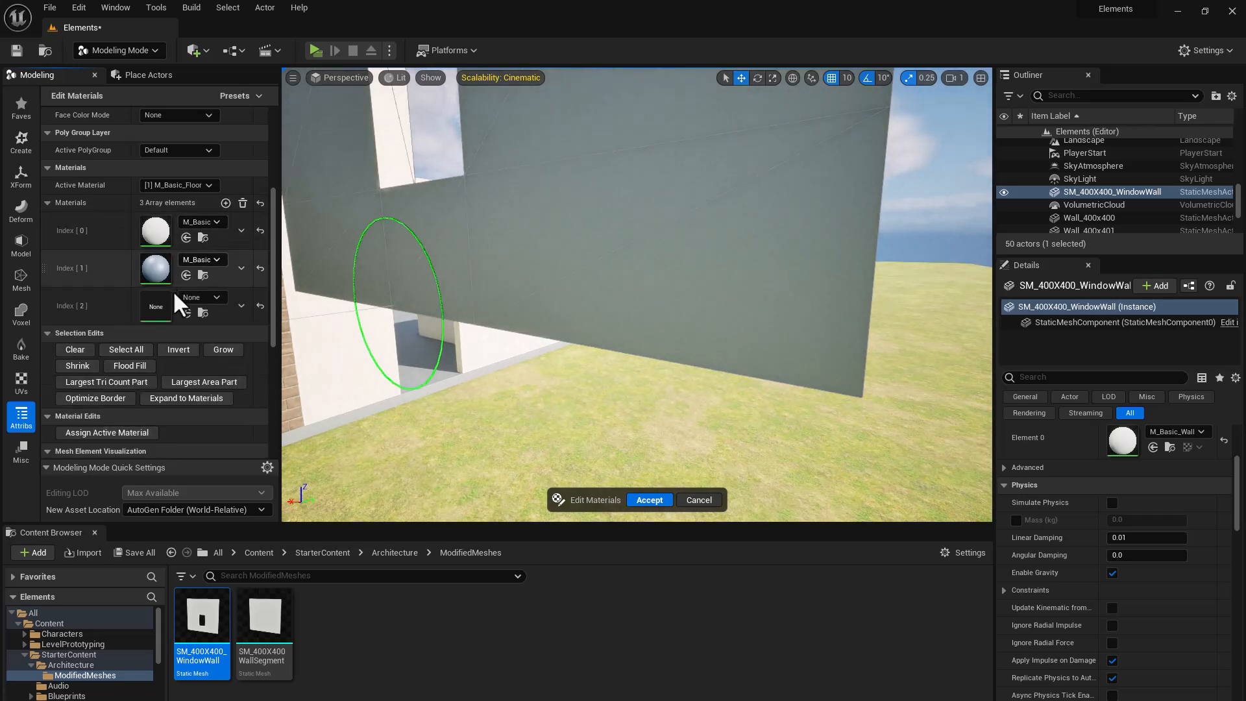
{"action": "left_click", "coordinate": [178, 185]}
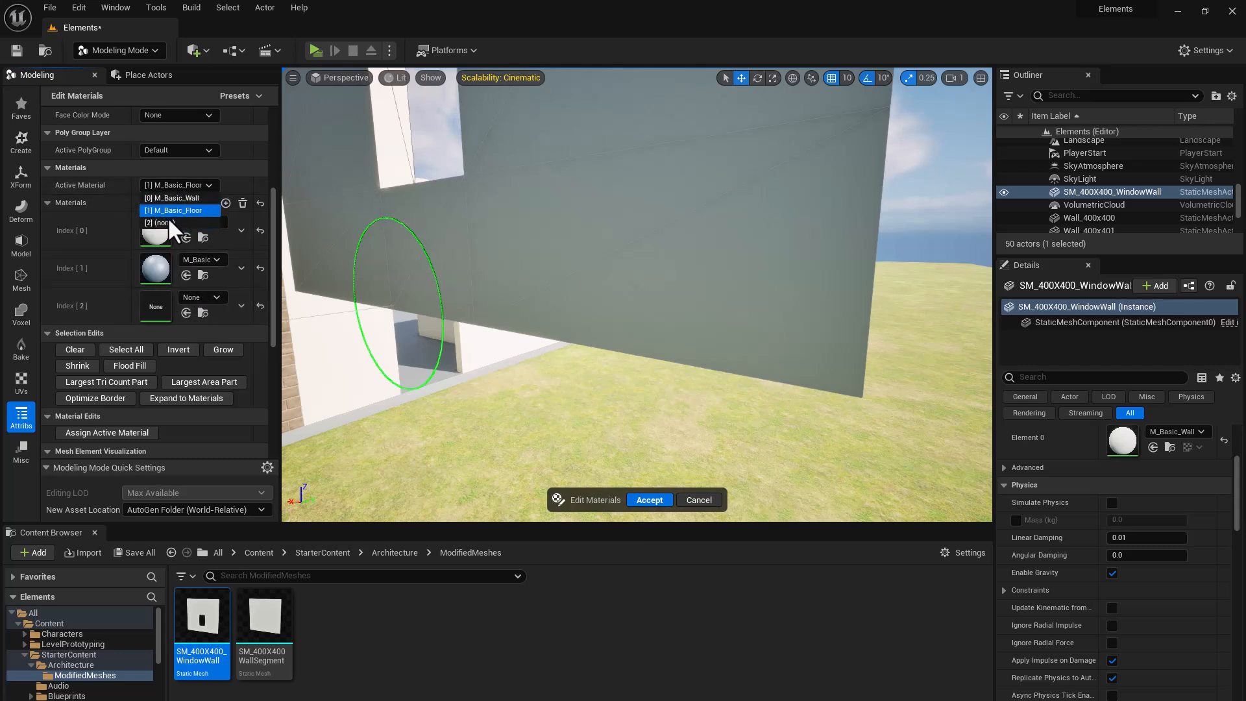
{"action": "left_click", "coordinate": [168, 221]}
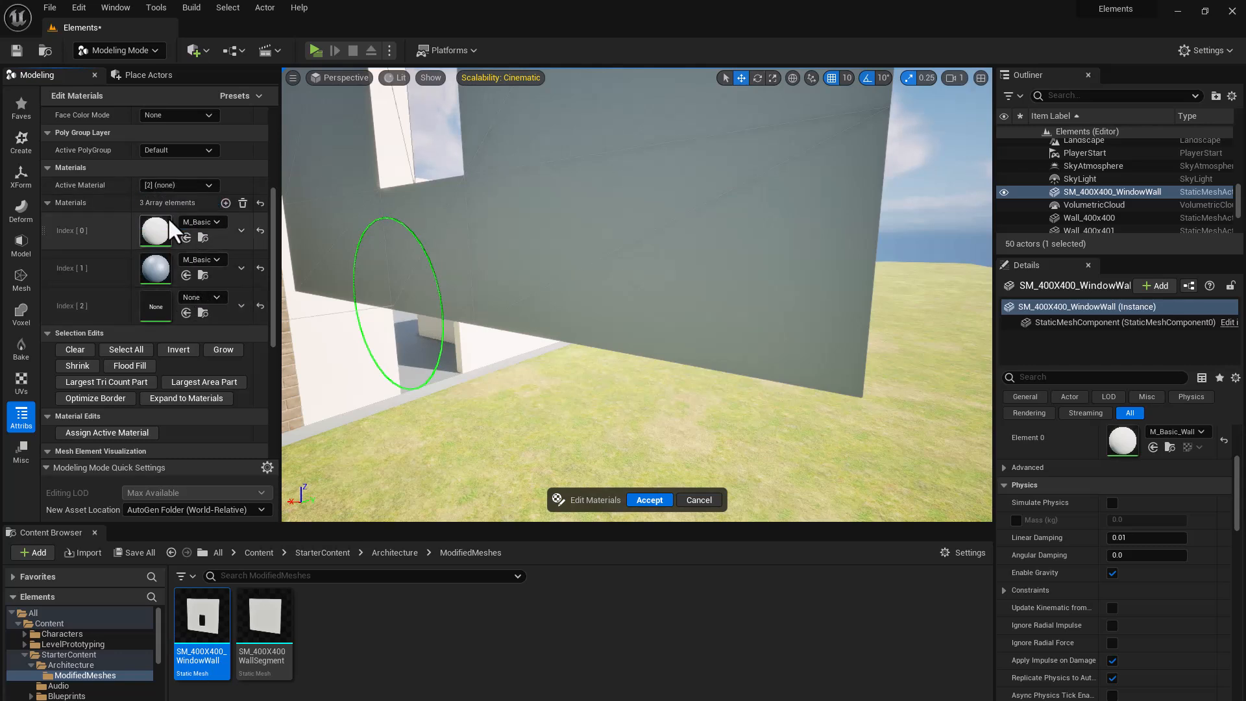
{"action": "left_click", "coordinate": [211, 298]}
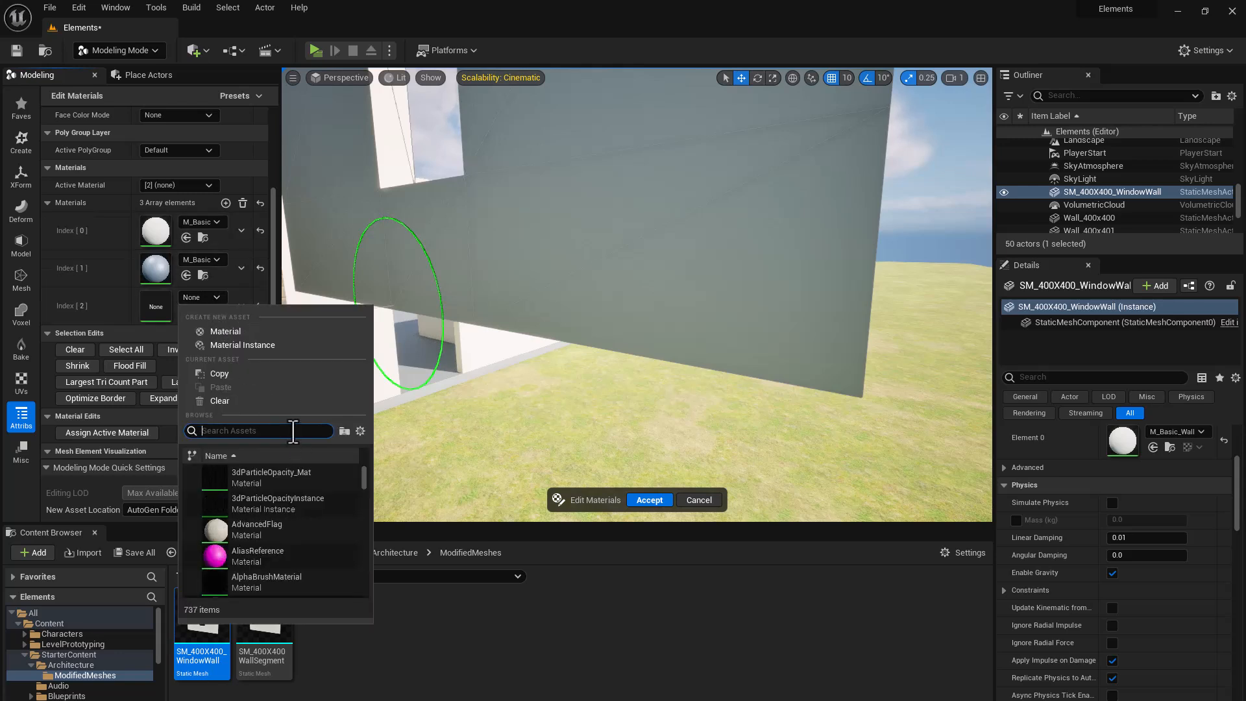
{"action": "type", "text": "grid"}
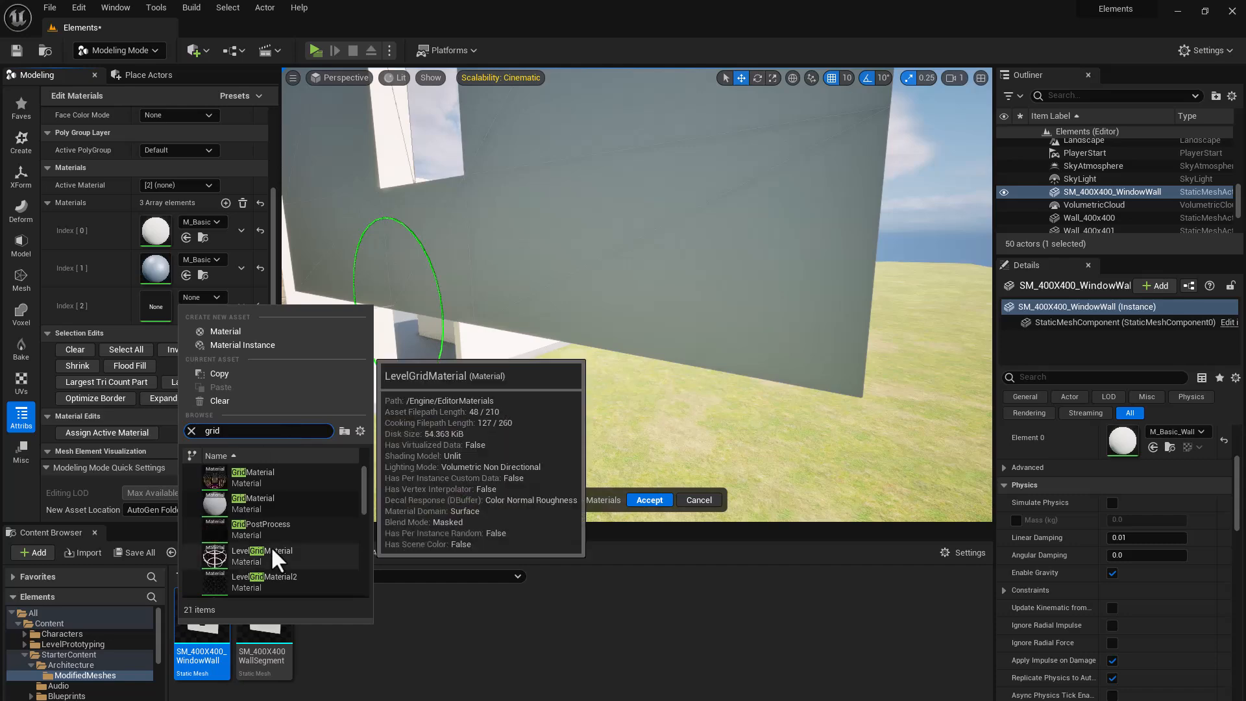
{"action": "scroll", "coordinate": [287, 527], "scroll_direction": "down", "scroll_amount": 2}
{"action": "scroll", "coordinate": [287, 524], "scroll_direction": "down", "scroll_amount": 2}
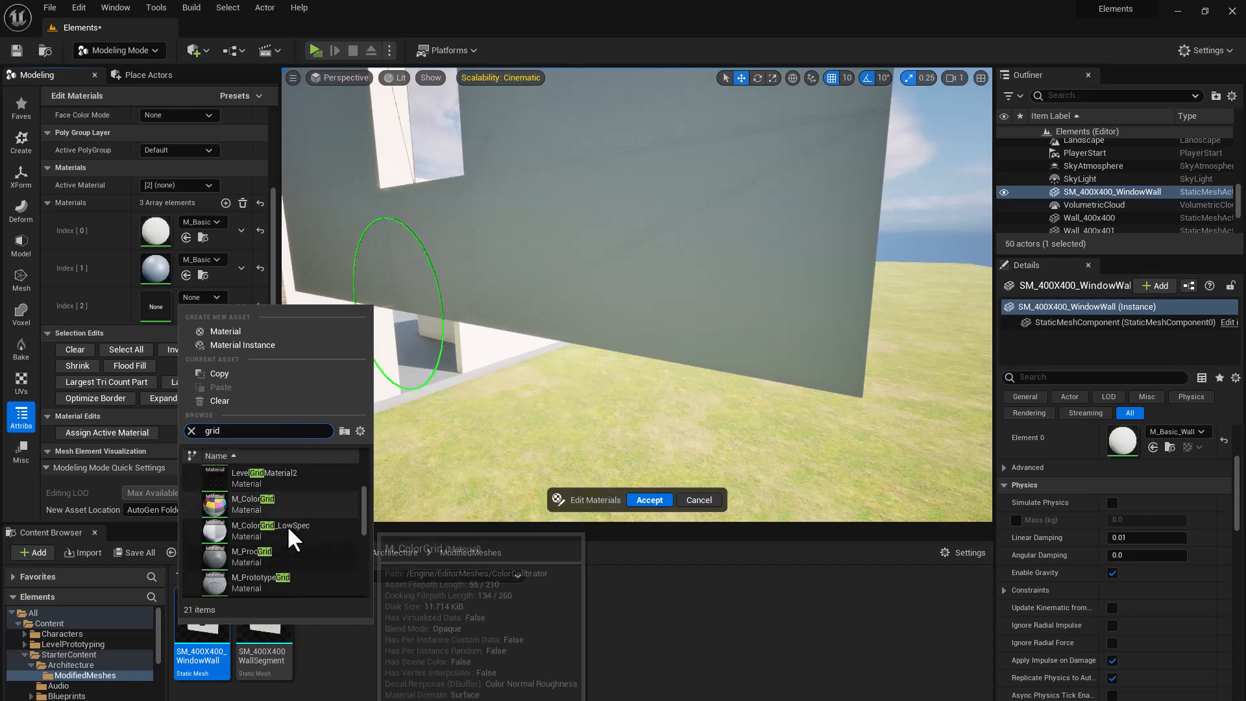
{"action": "left_click", "coordinate": [296, 574]}
Select the wall's narrow outer edges, including the underside, and the window-opening faces, assign M_PrototypeGrid to them and accept the material edits.
{"action": "right_click_drag", "start_coordinate": [418, 389], "coordinate": [495, 362]}
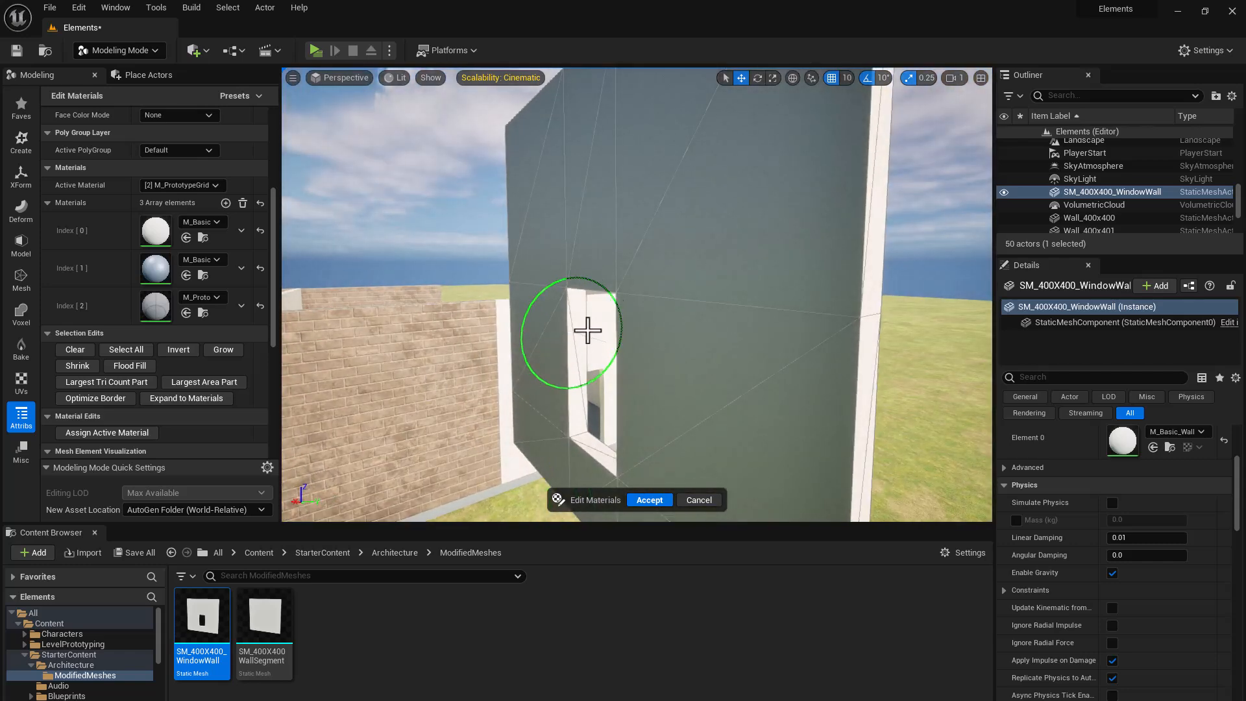
{"action": "right_click_drag", "start_coordinate": [586, 319], "coordinate": [555, 301]}
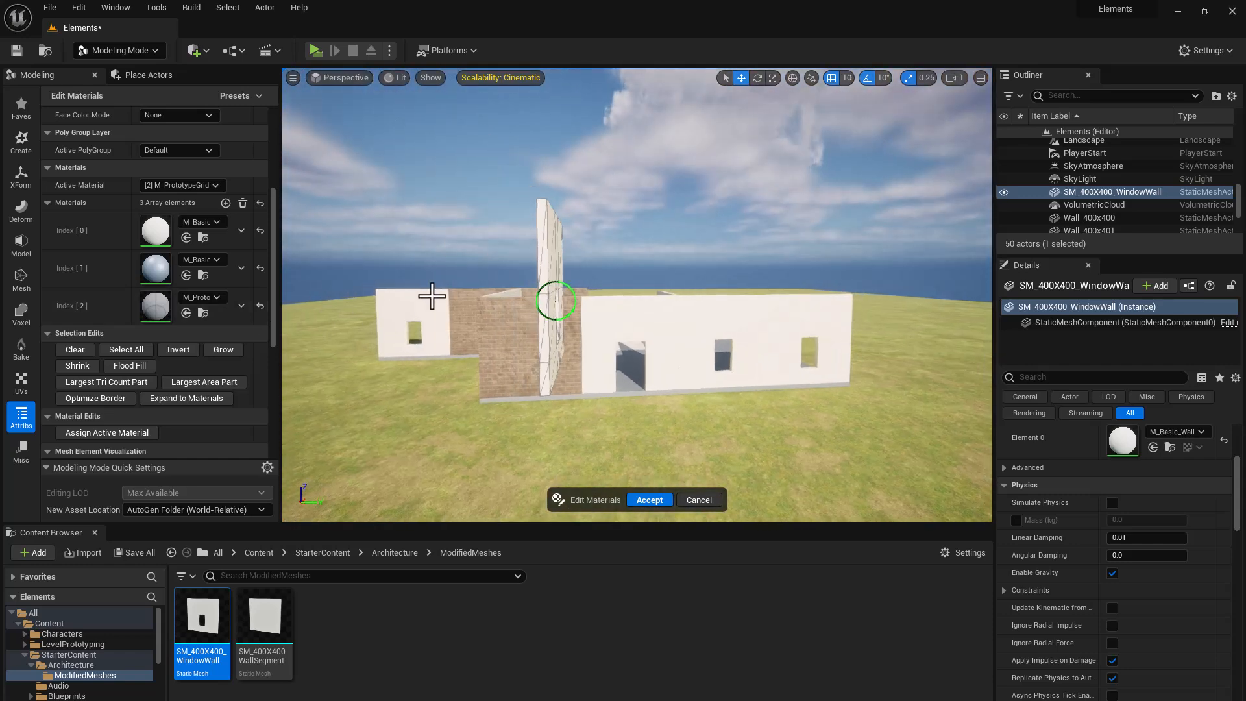
{"action": "mouse_move", "coordinate": [542, 302]}
{"action": "right_mouse_down"}
{"action": "mouse_move", "coordinate": [536, 289]}
{"action": "mouse_move", "coordinate": [526, 298]}
{"action": "right_mouse_up"}
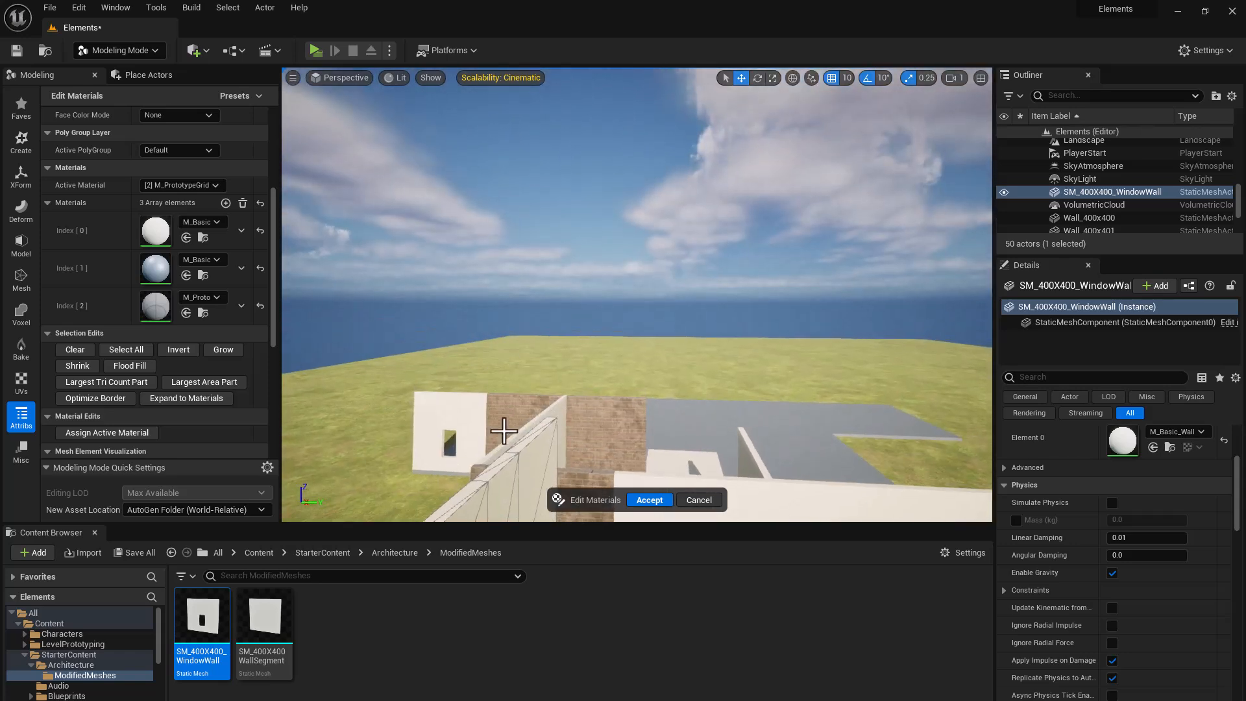
{"action": "right_click_drag", "start_coordinate": [497, 466], "coordinate": [619, 417]}
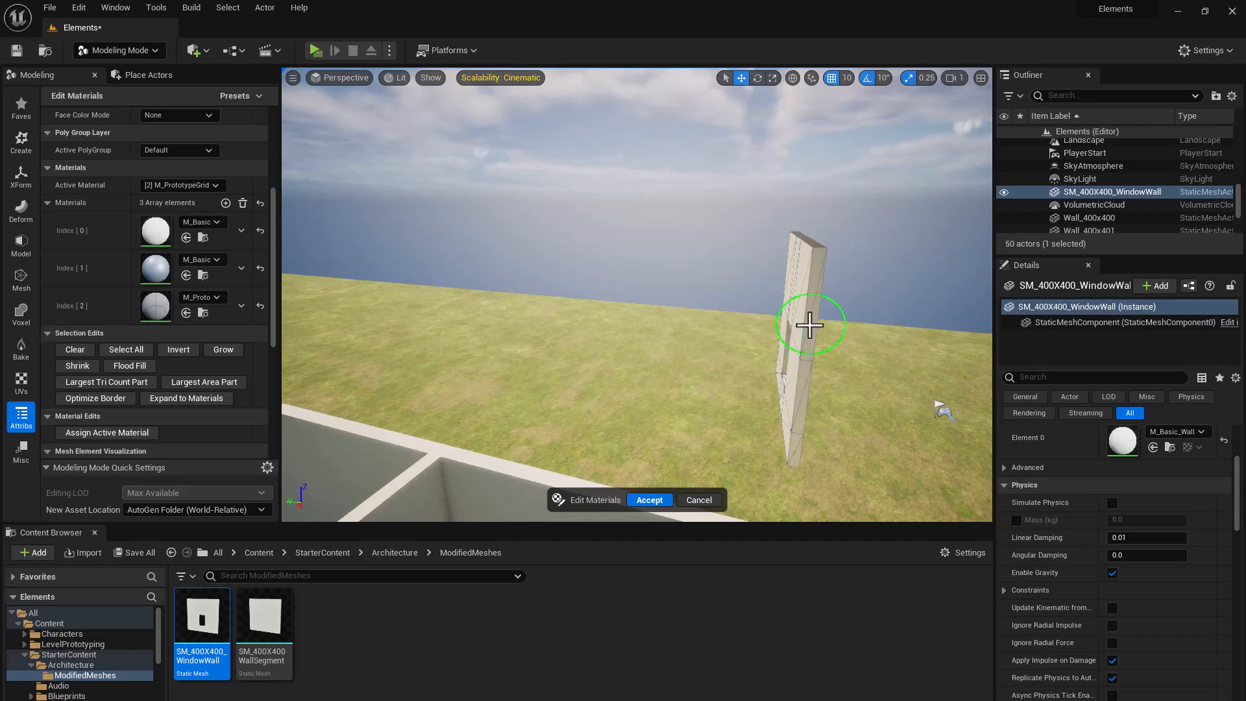
{"action": "right_click_drag", "start_coordinate": [810, 326], "coordinate": [623, 259]}
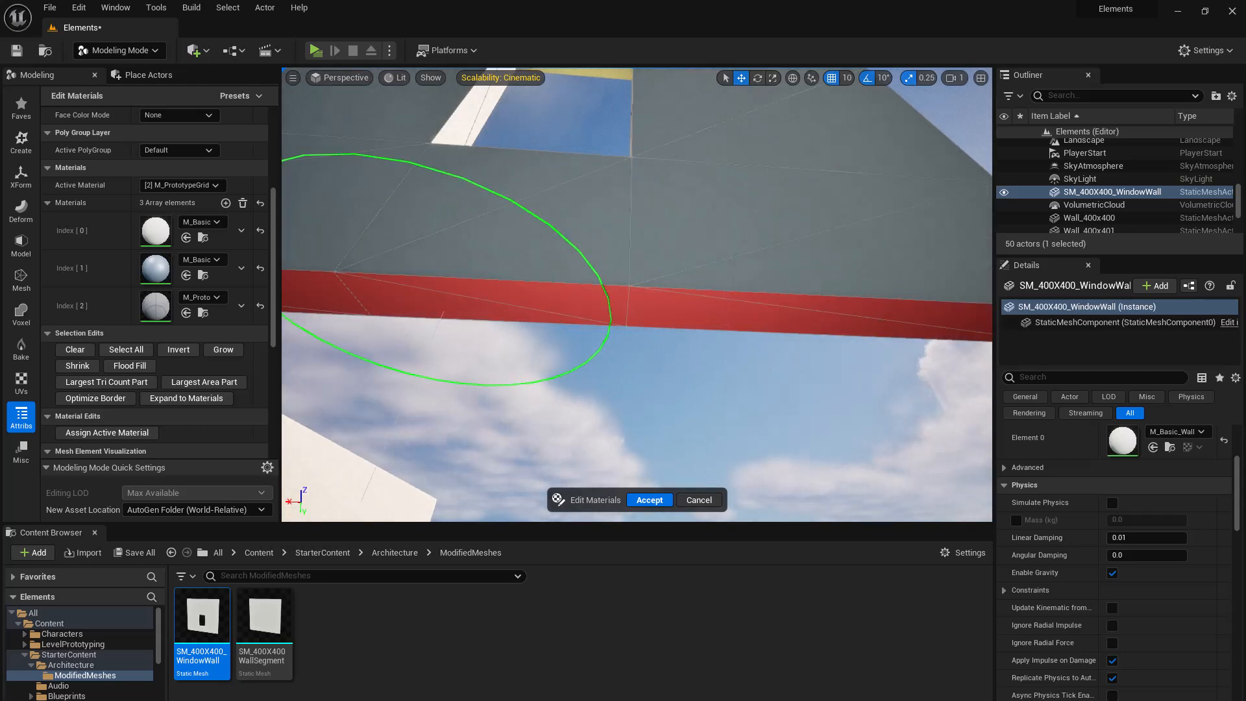
{"action": "right_click_drag", "start_coordinate": [442, 260], "coordinate": [467, 240]}
{"action": "mouse_move", "coordinate": [454, 286]}
{"action": "right_mouse_down"}
{"action": "mouse_move", "coordinate": [445, 312]}
{"action": "mouse_move", "coordinate": [457, 340]}
{"action": "mouse_move", "coordinate": [490, 356]}
{"action": "right_mouse_up"}
{"action": "left_click", "coordinate": [498, 337]}
{"action": "right_click_drag", "start_coordinate": [551, 331], "coordinate": [590, 332]}
{"action": "mouse_move", "coordinate": [649, 301]}
{"action": "right_mouse_down"}
{"action": "mouse_move", "coordinate": [651, 377]}
{"action": "mouse_move", "coordinate": [634, 397]}
{"action": "right_mouse_up"}
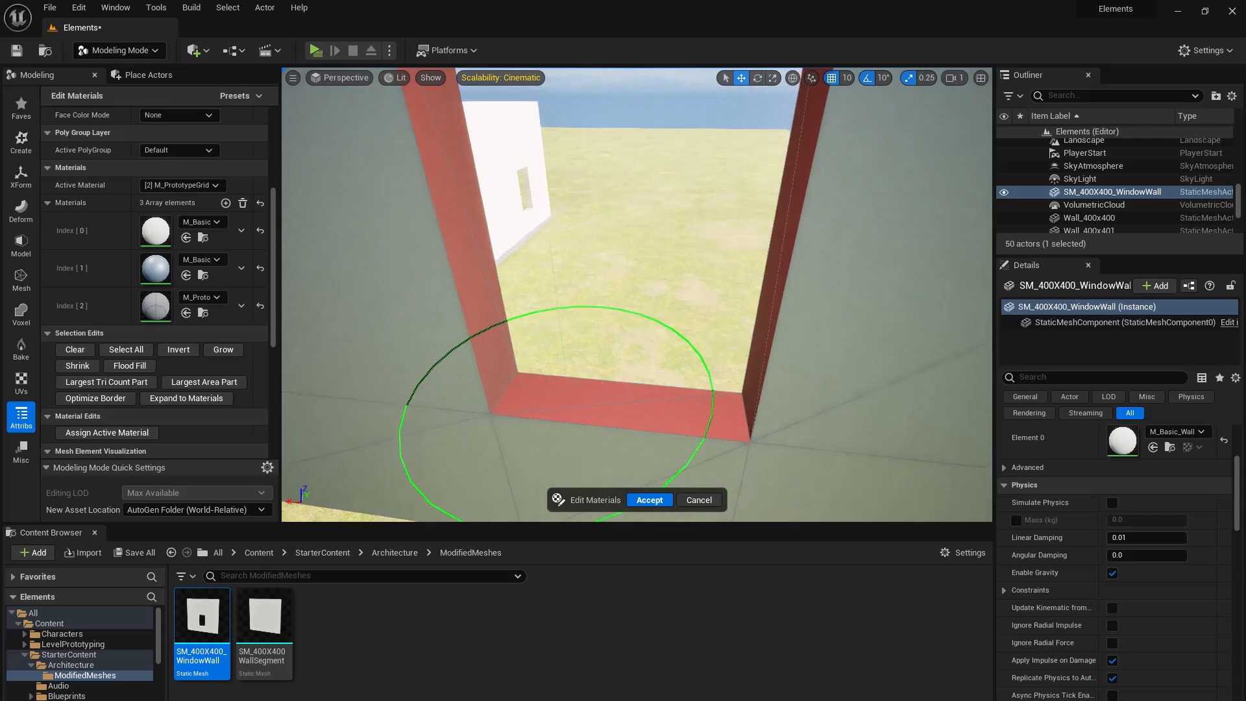
{"action": "key", "text": "f"}
{"action": "left_click_drag", "start_coordinate": [691, 338], "coordinate": [562, 262], "text": "alt"}
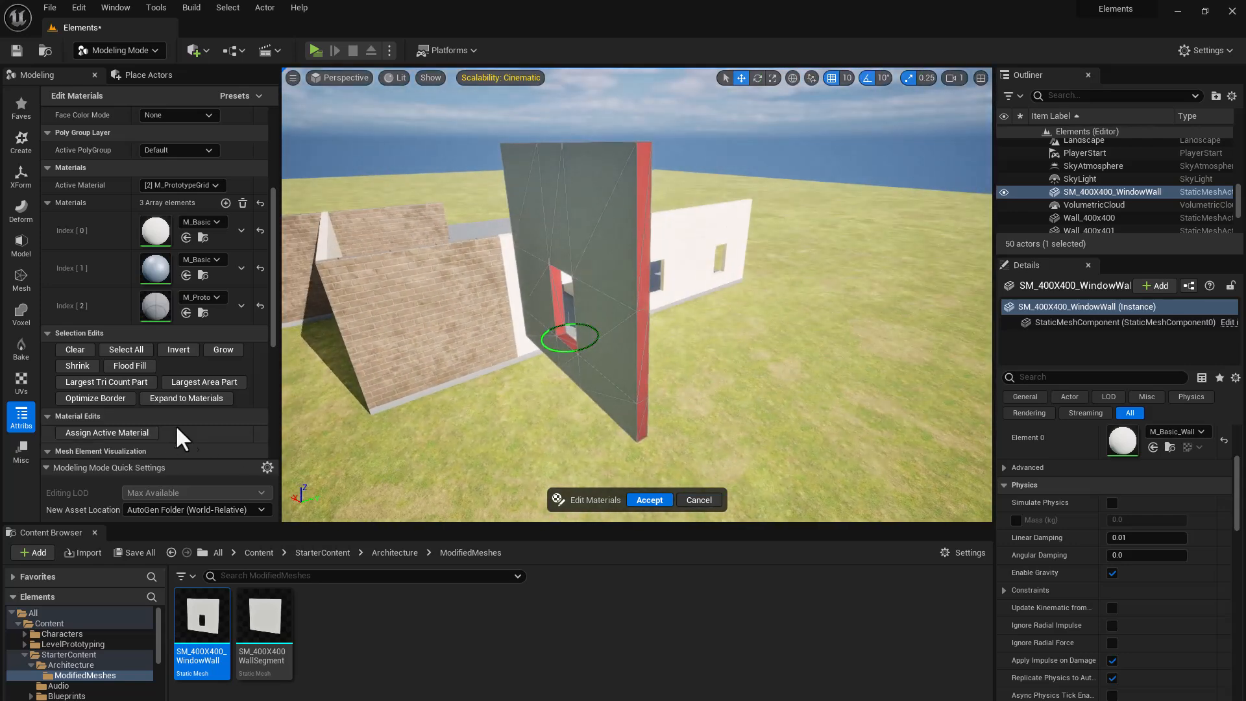
{"action": "left_click", "coordinate": [118, 430]}
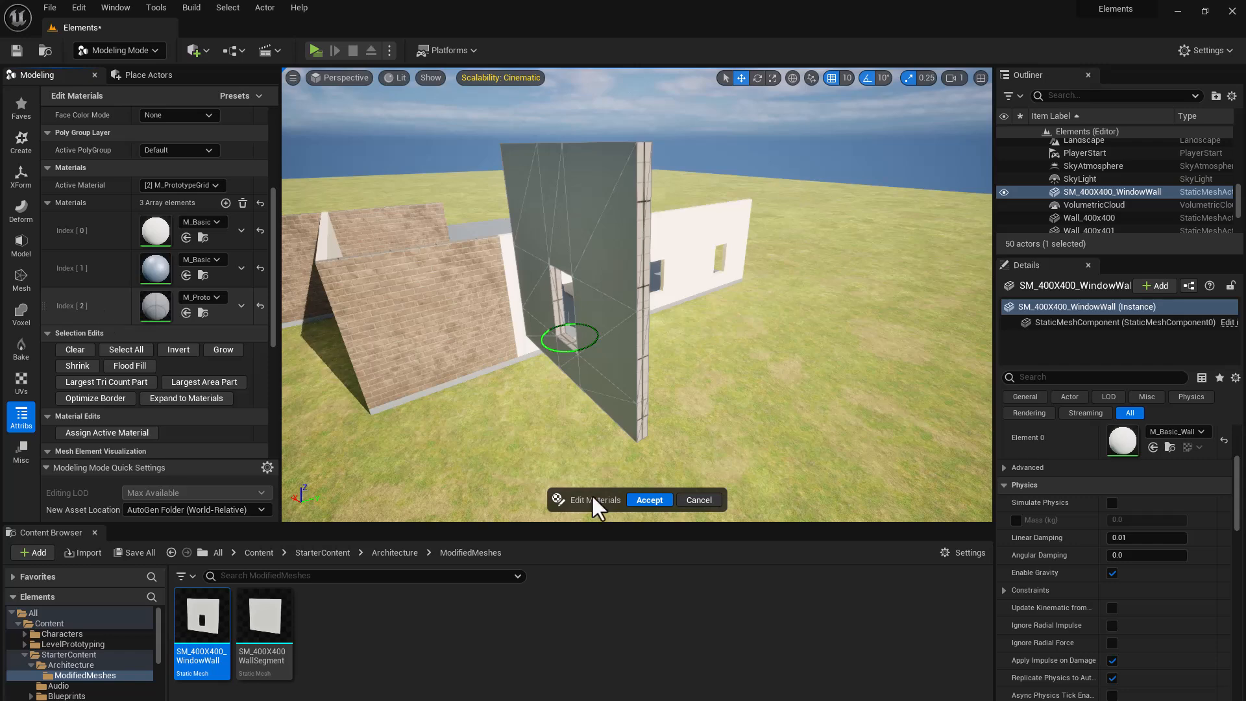
{"action": "left_click", "coordinate": [655, 501]}
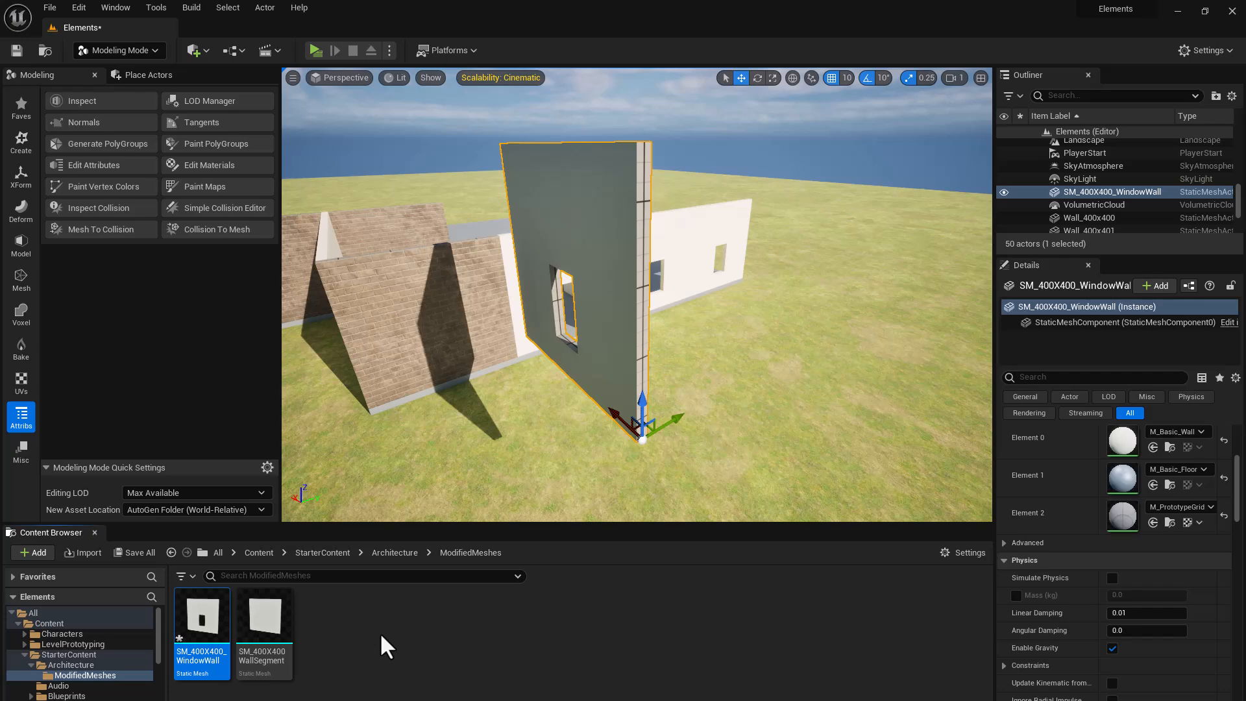
Delete the standalone SM_400X400_WindowWall from the level after checking both of its sides.
{"action": "right_click_drag", "start_coordinate": [600, 297], "coordinate": [627, 295]}
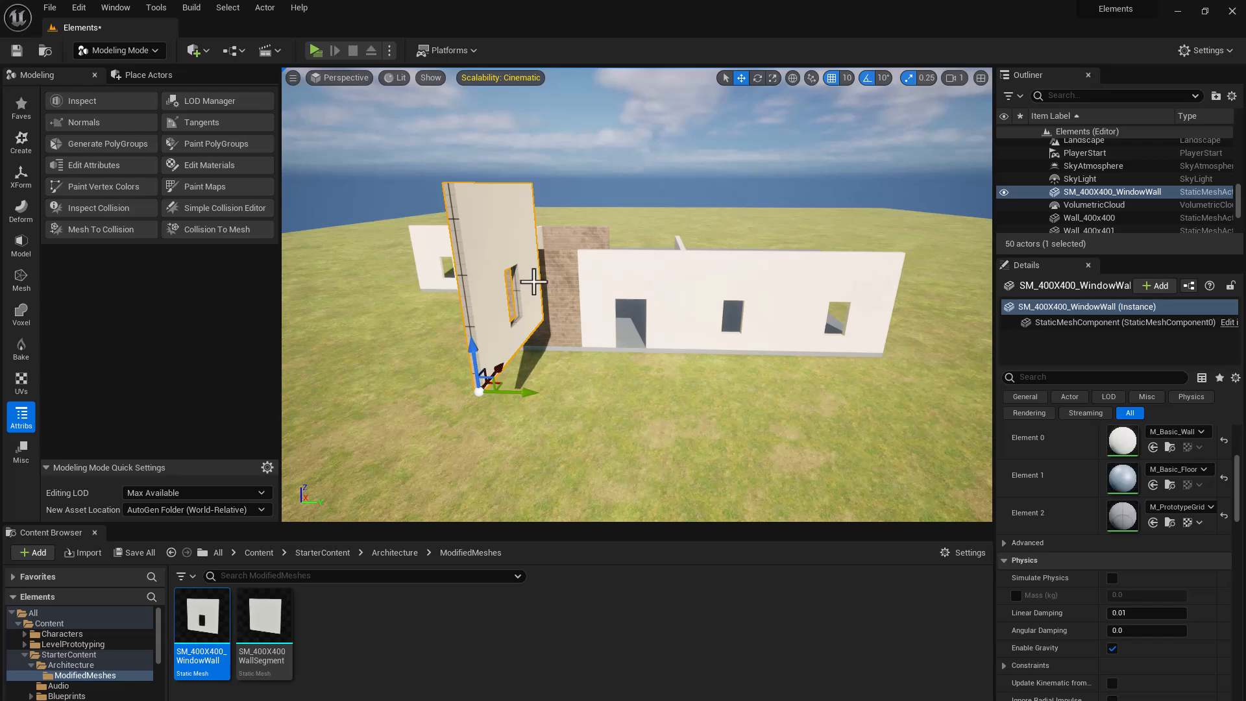
{"action": "right_click_drag", "start_coordinate": [494, 323], "coordinate": [518, 293]}
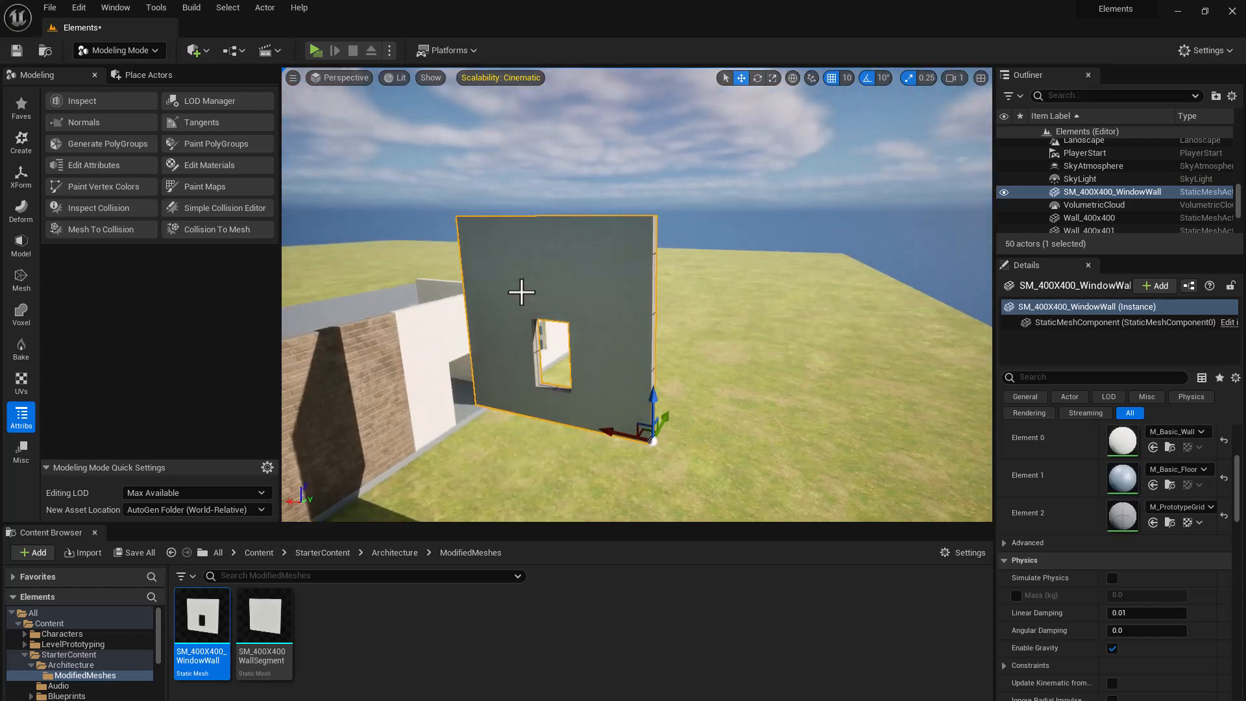
{"action": "key", "text": "Delete"}
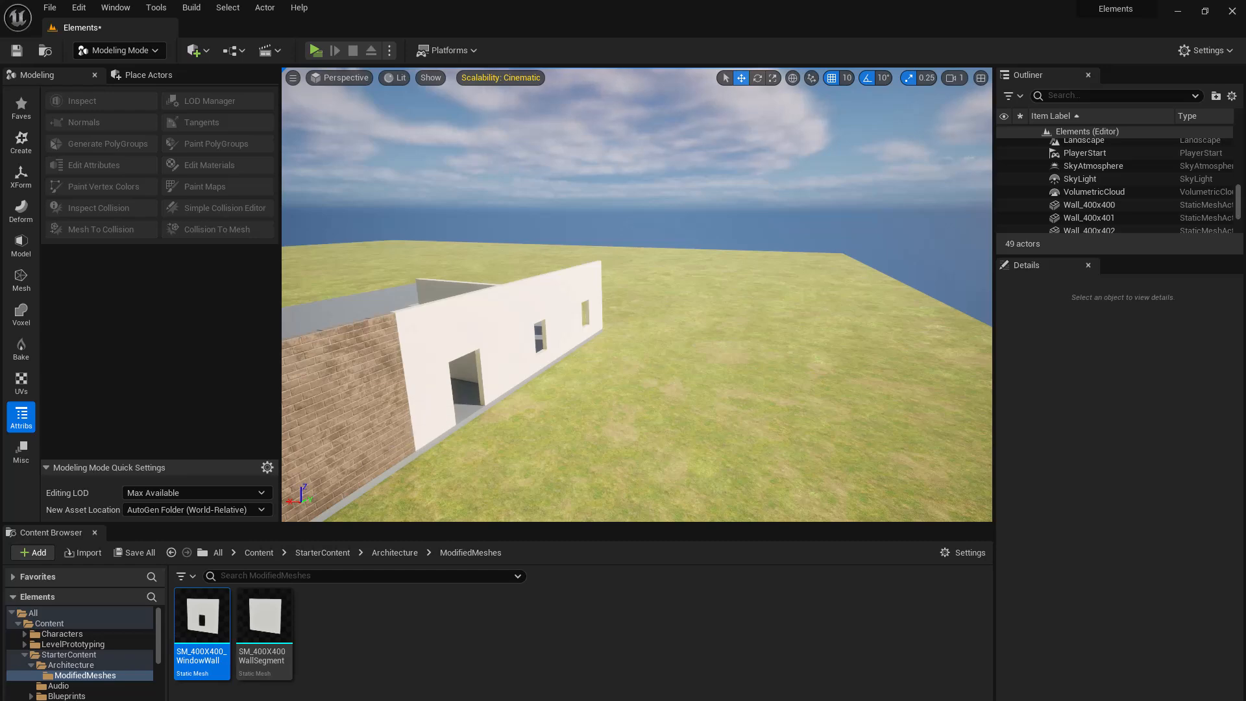
{"action": "left_click", "coordinate": [474, 338]}
{"action": "right_click_drag", "start_coordinate": [473, 337], "coordinate": [512, 328]}
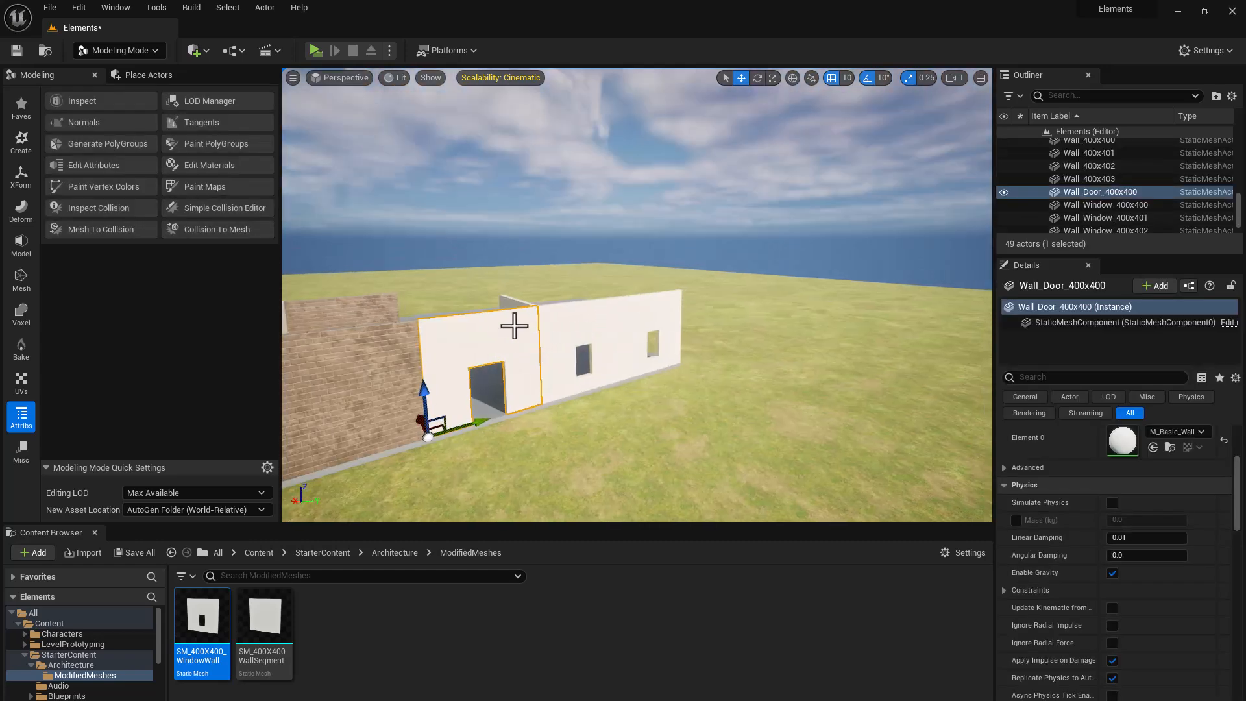
{"action": "left_click", "coordinate": [569, 339]}
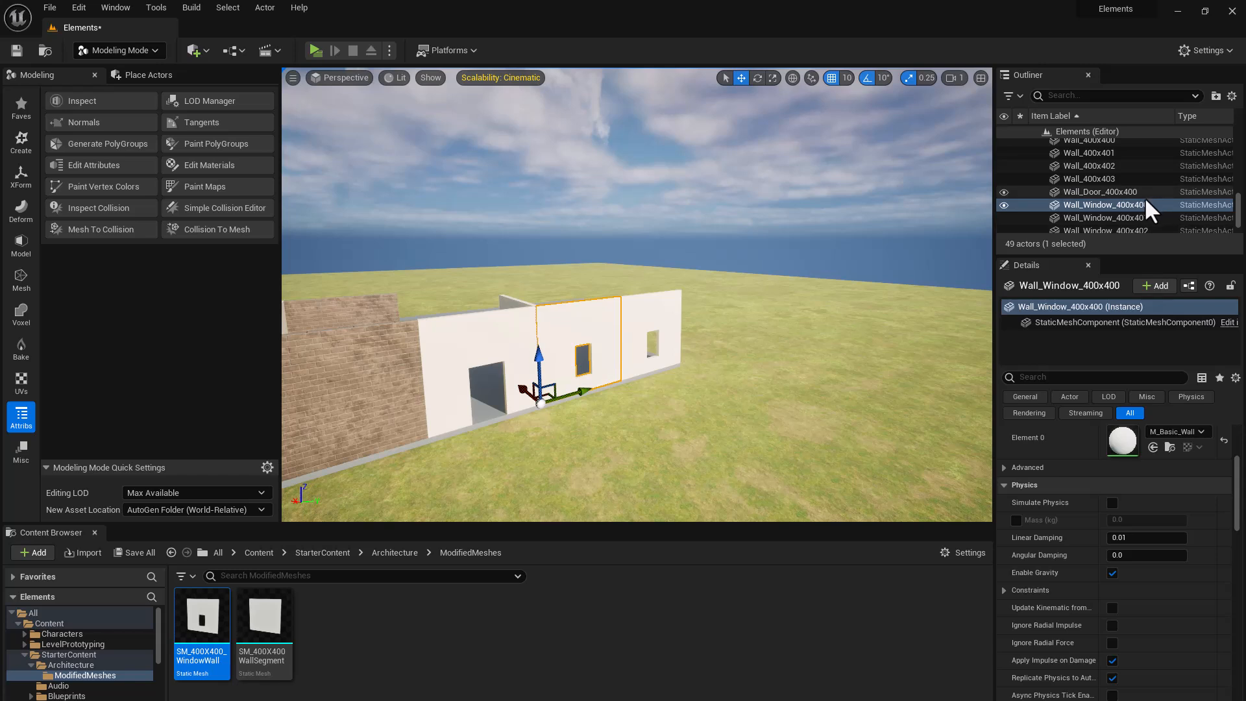
{"action": "scroll", "coordinate": [1146, 200], "scroll_direction": "down", "scroll_amount": 2}
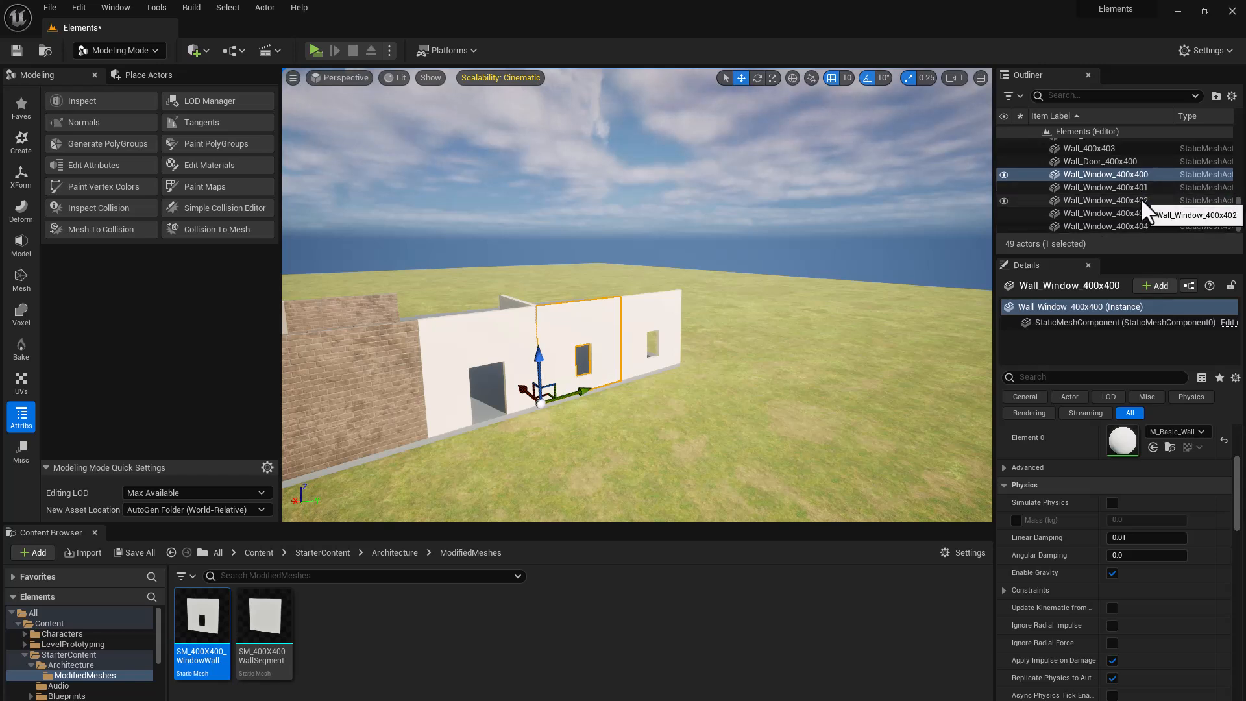
{"action": "left_click", "coordinate": [1083, 175]}
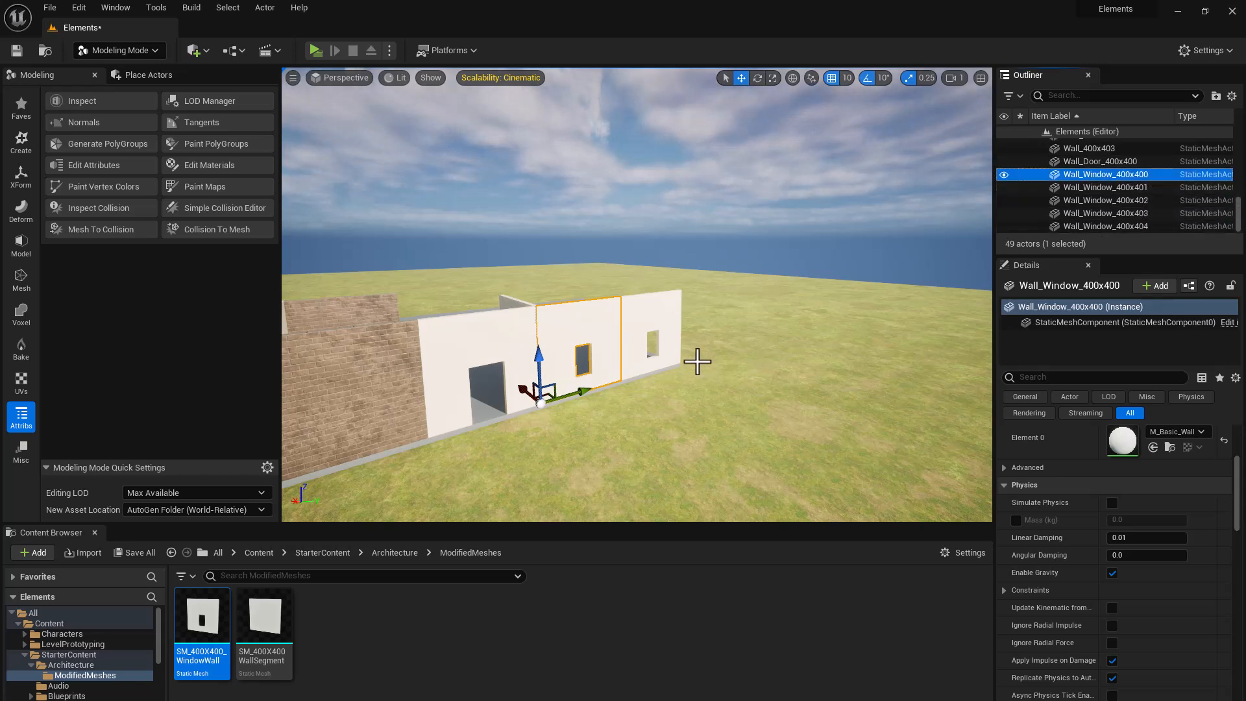
{"action": "left_click", "coordinate": [201, 652]}
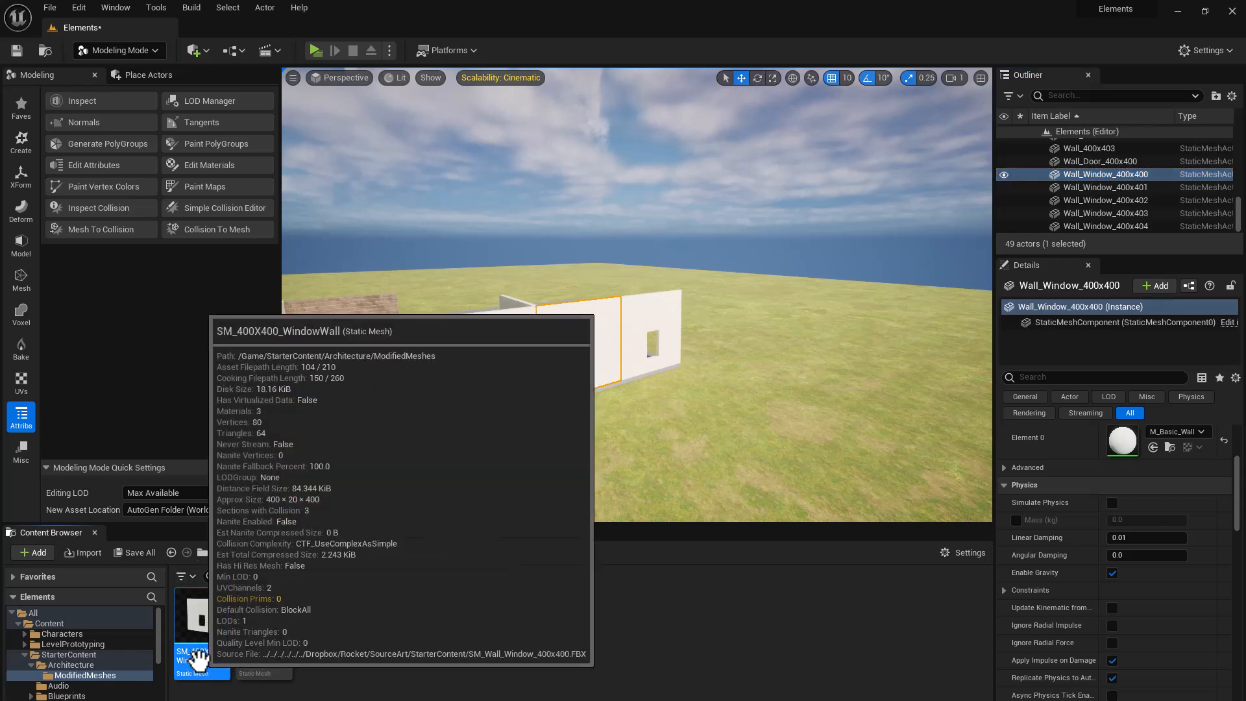
{"action": "right_click", "coordinate": [592, 328]}
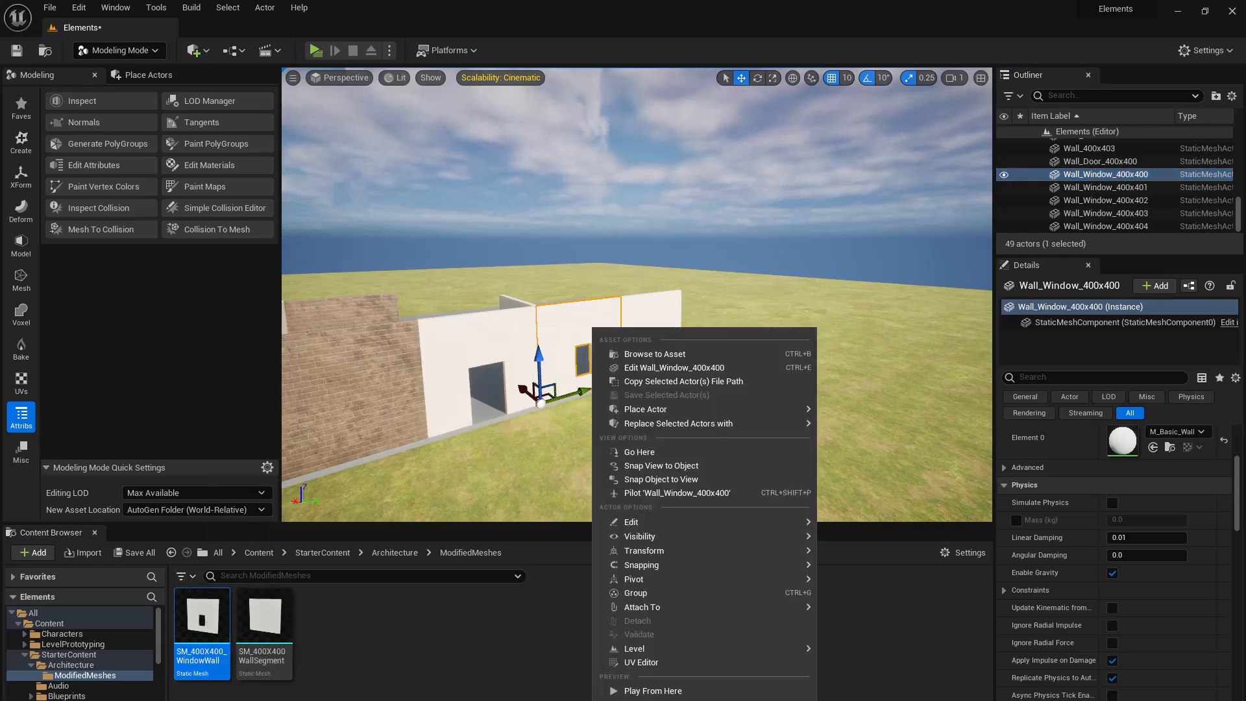
{"action": "mouse_move", "coordinate": [684, 422]}
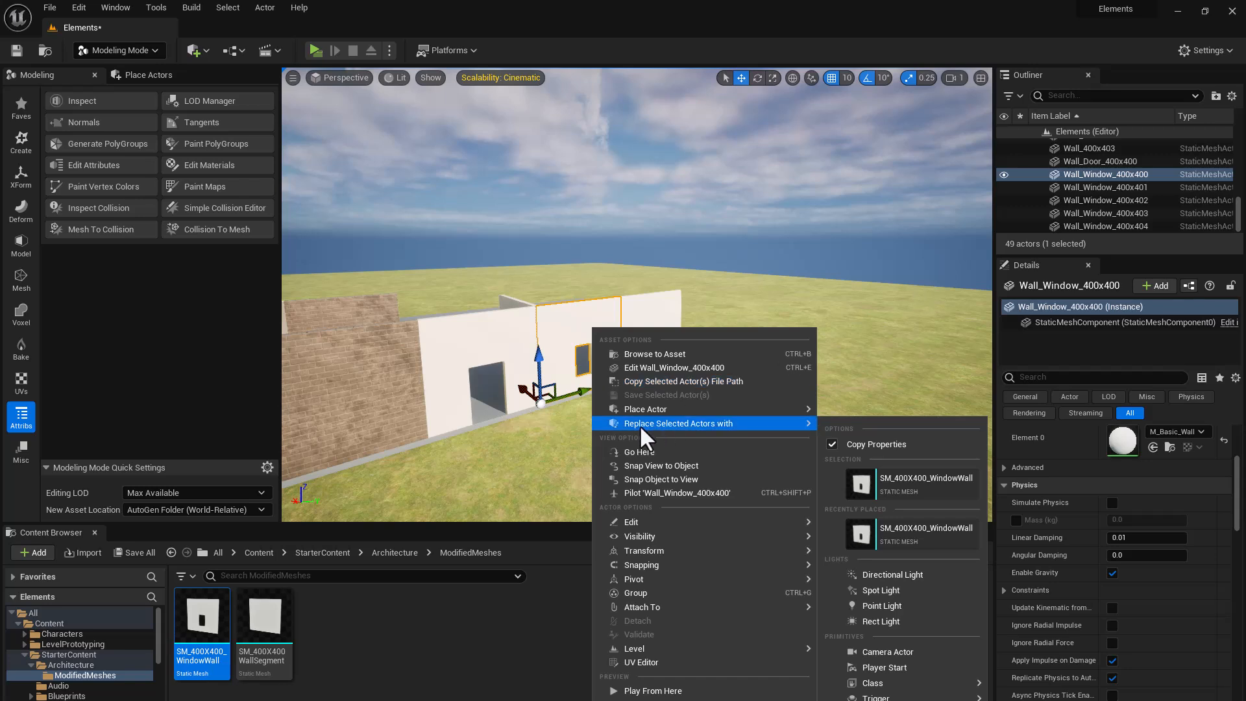
{"action": "left_click", "coordinate": [1110, 174]}
{"action": "right_click", "coordinate": [1110, 174]}
{"action": "left_click", "coordinate": [961, 199]}
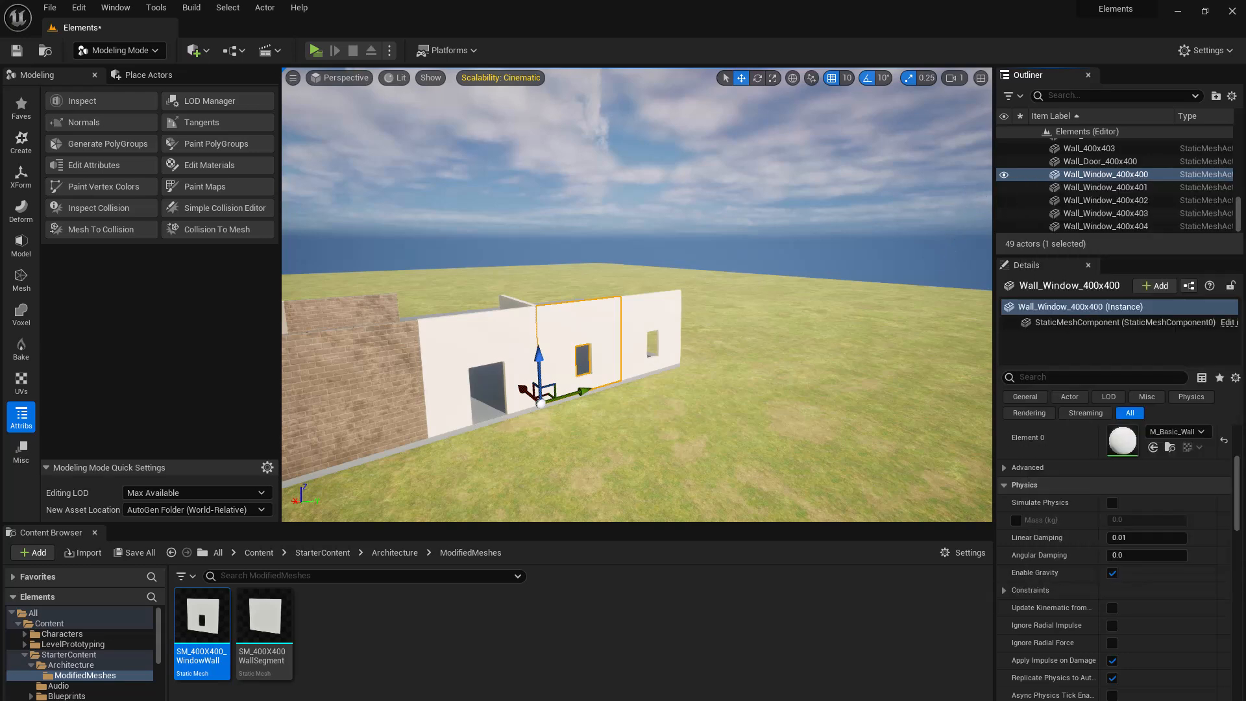
{"action": "left_click", "coordinate": [1117, 175]}
{"action": "left_click", "coordinate": [1115, 220], "text": "shift"}
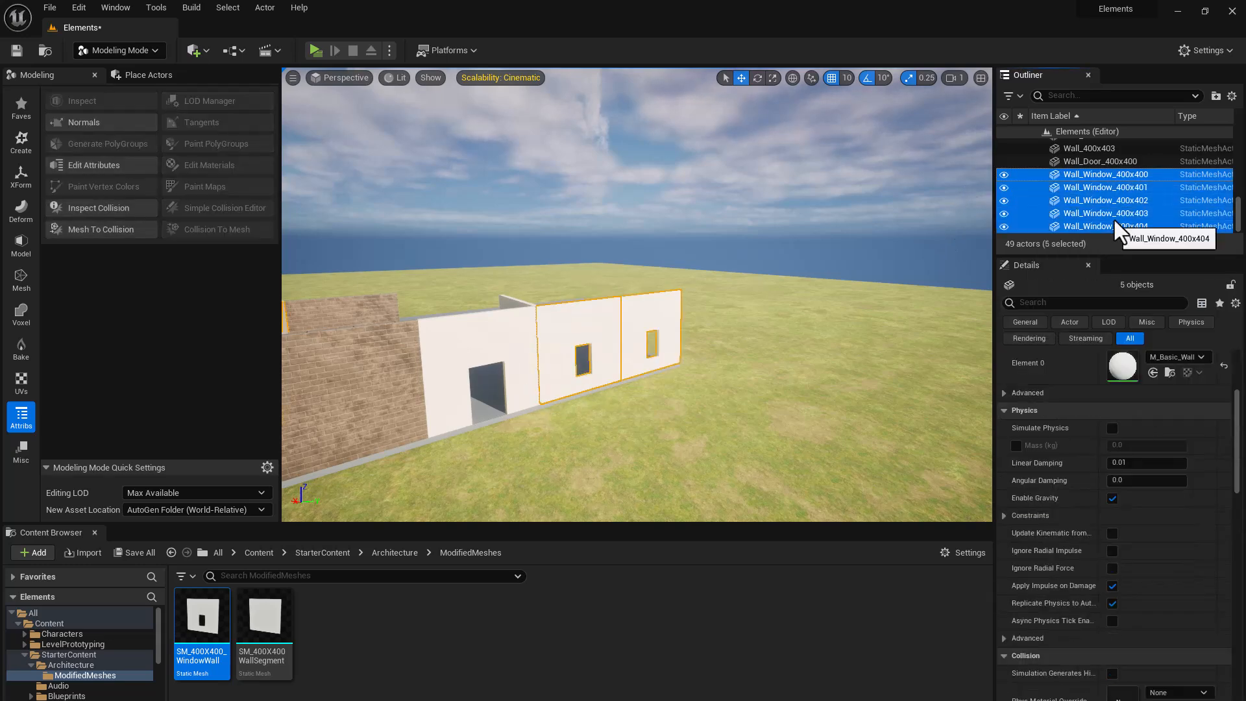
{"action": "right_click", "coordinate": [1105, 177]}
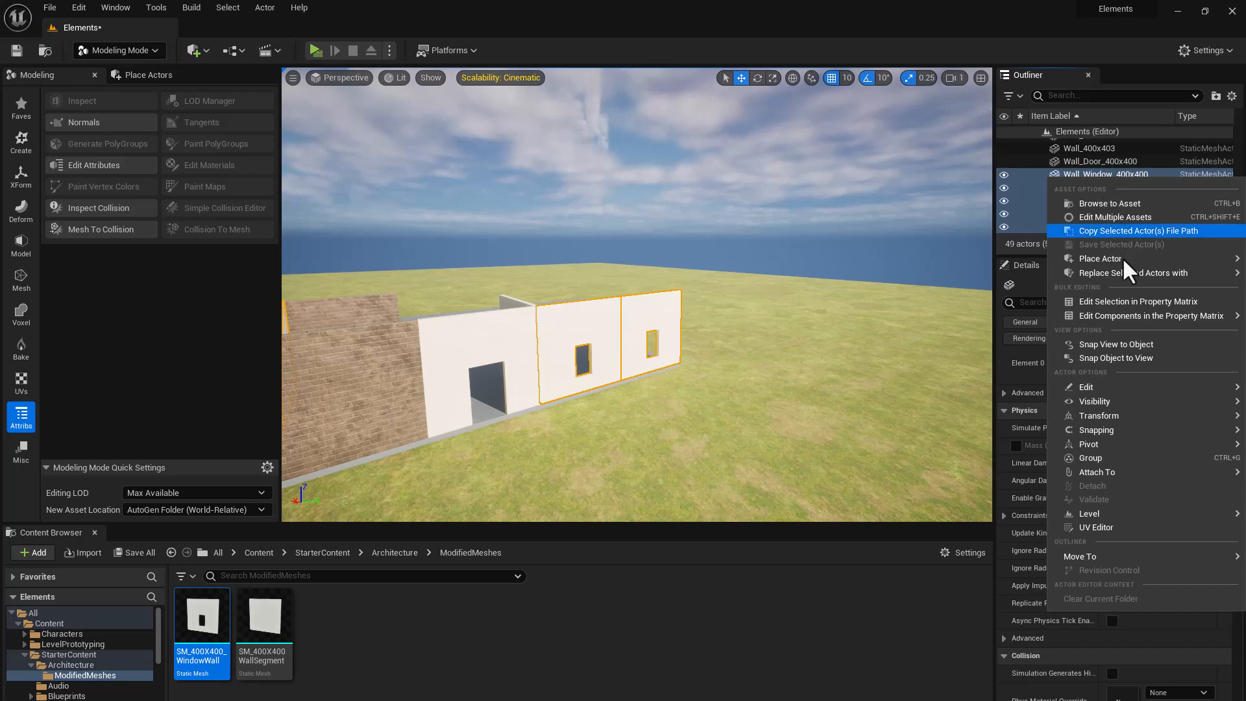
{"action": "mouse_move", "coordinate": [1124, 267]}
{"action": "left_click", "coordinate": [1060, 162]}
Replace the five actors Wall_Window_400x400 to Wall_Window_400x404 with the SM_400X400_WindowWall mesh.
{"action": "left_click", "coordinate": [1061, 175]}
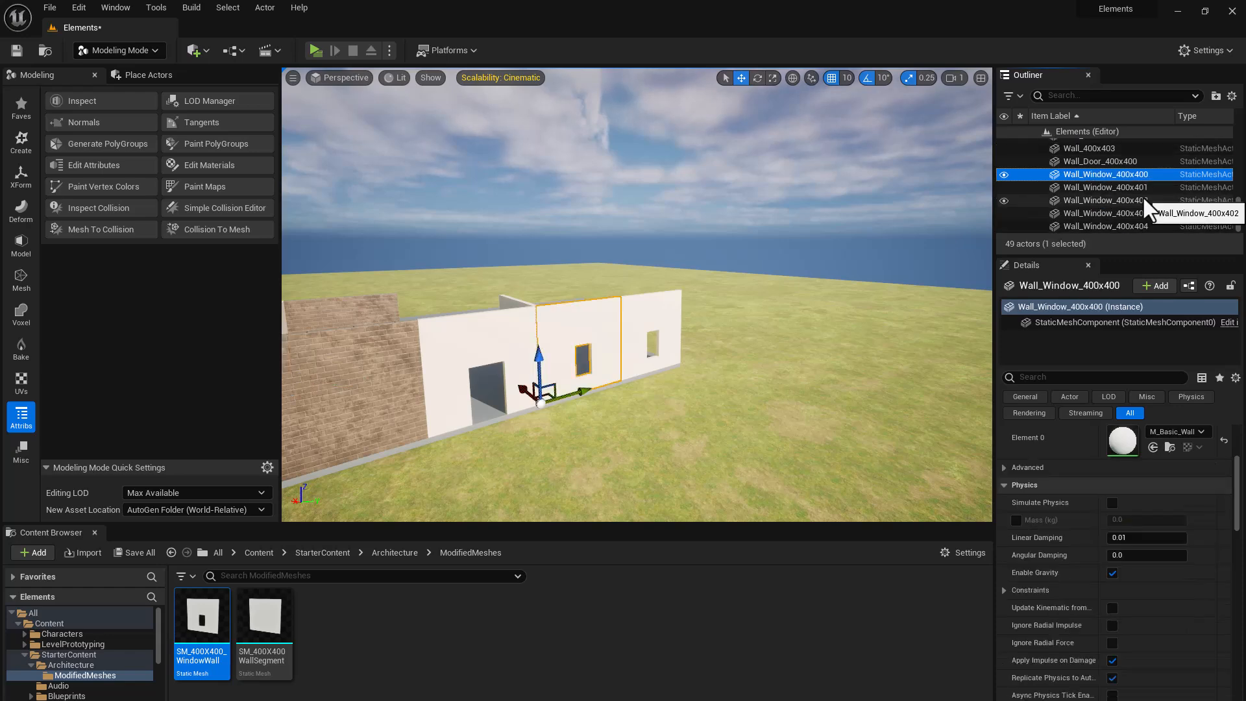
{"action": "left_click", "coordinate": [1121, 225], "text": "shift"}
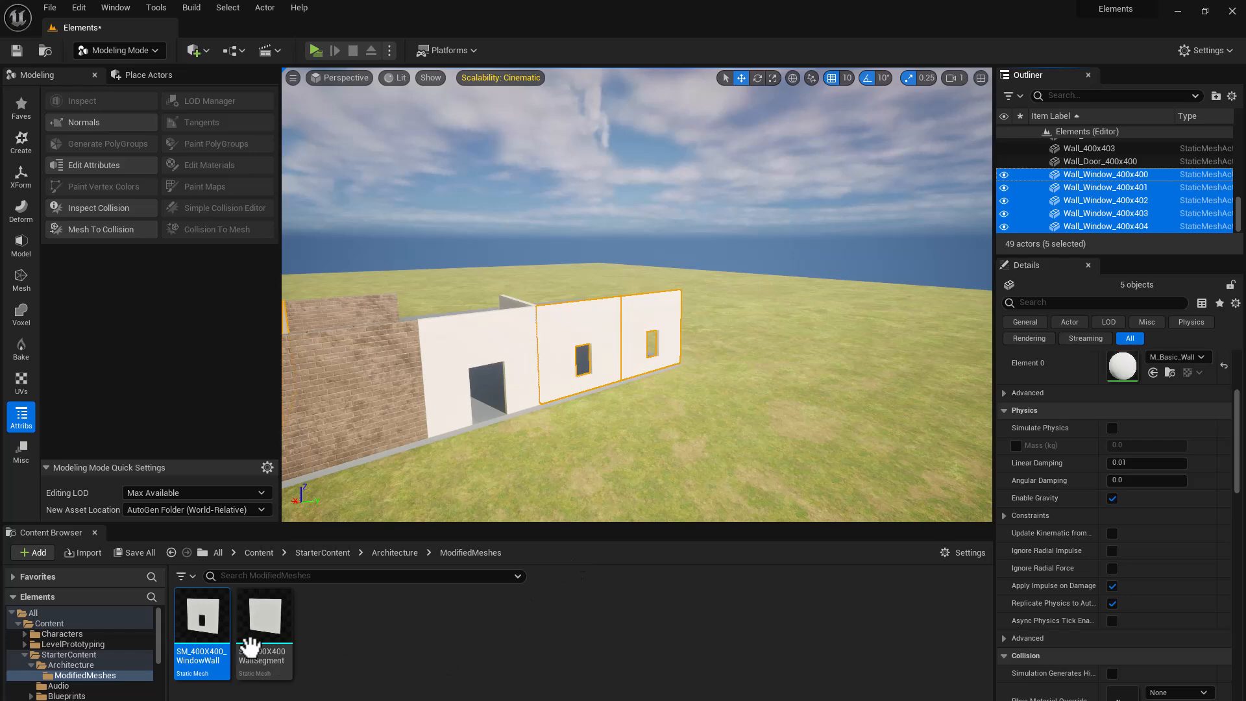
{"action": "left_click", "coordinate": [203, 647]}
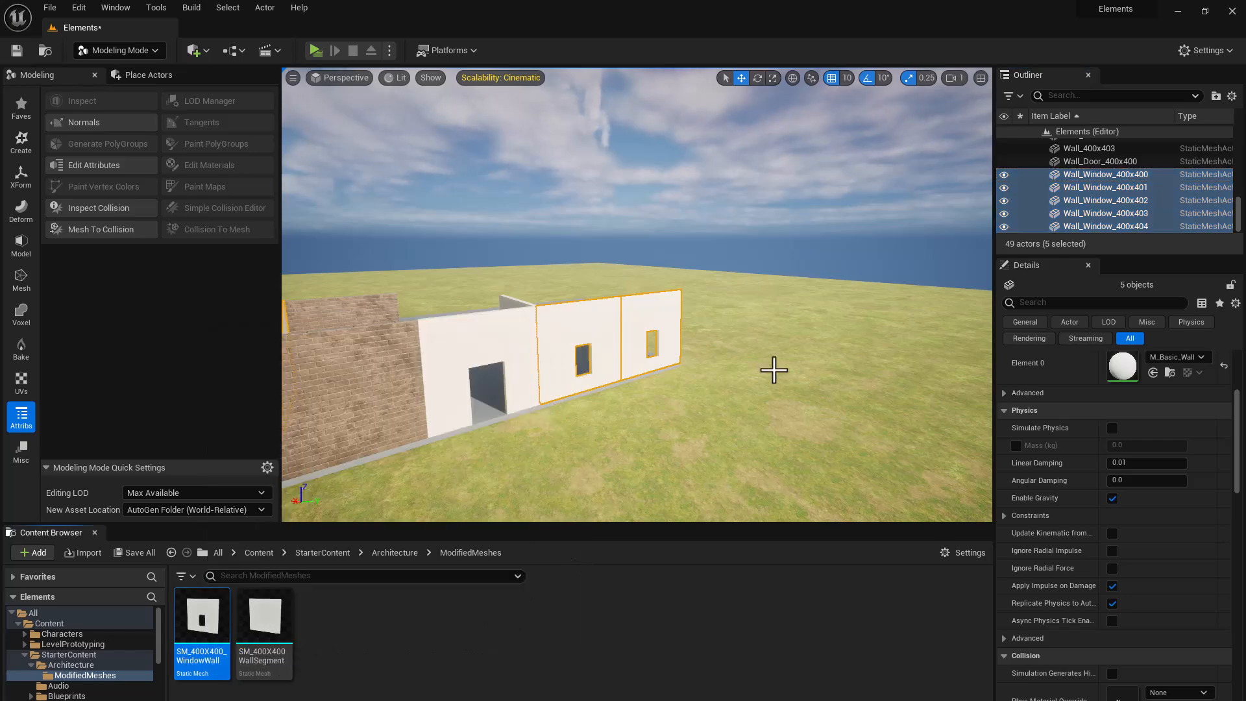
{"action": "right_click", "coordinate": [1083, 174]}
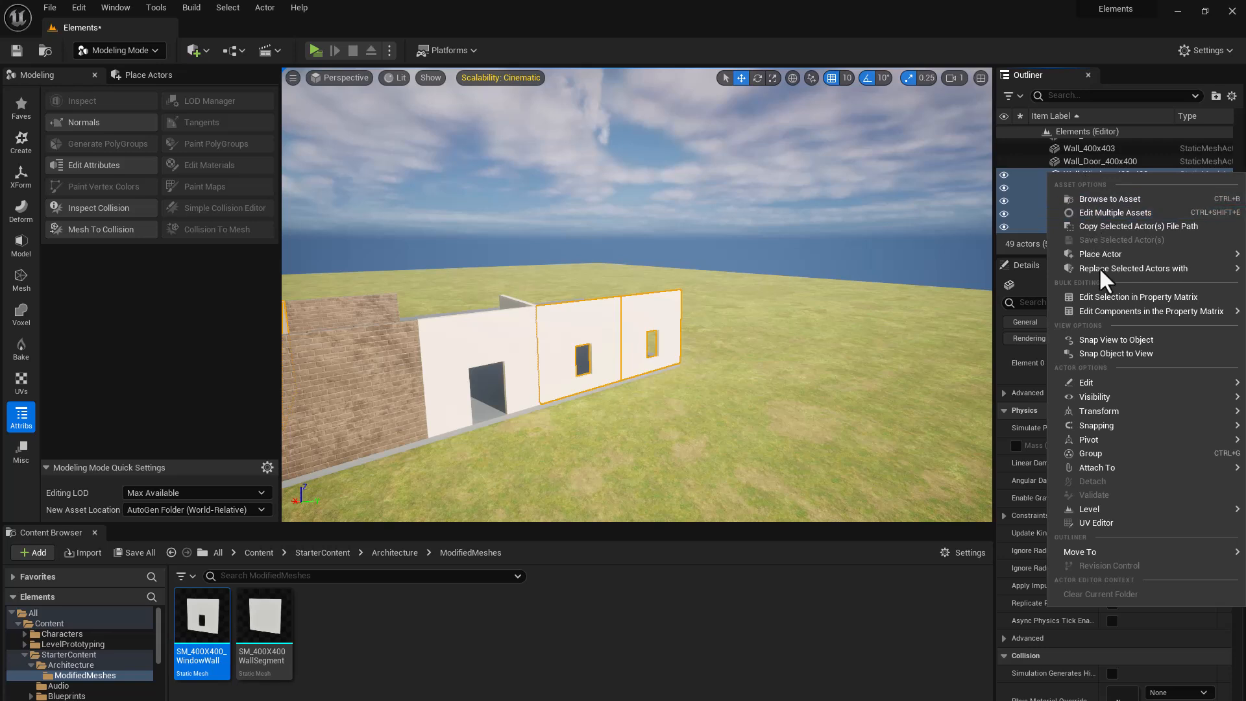
{"action": "mouse_move", "coordinate": [1100, 267]}
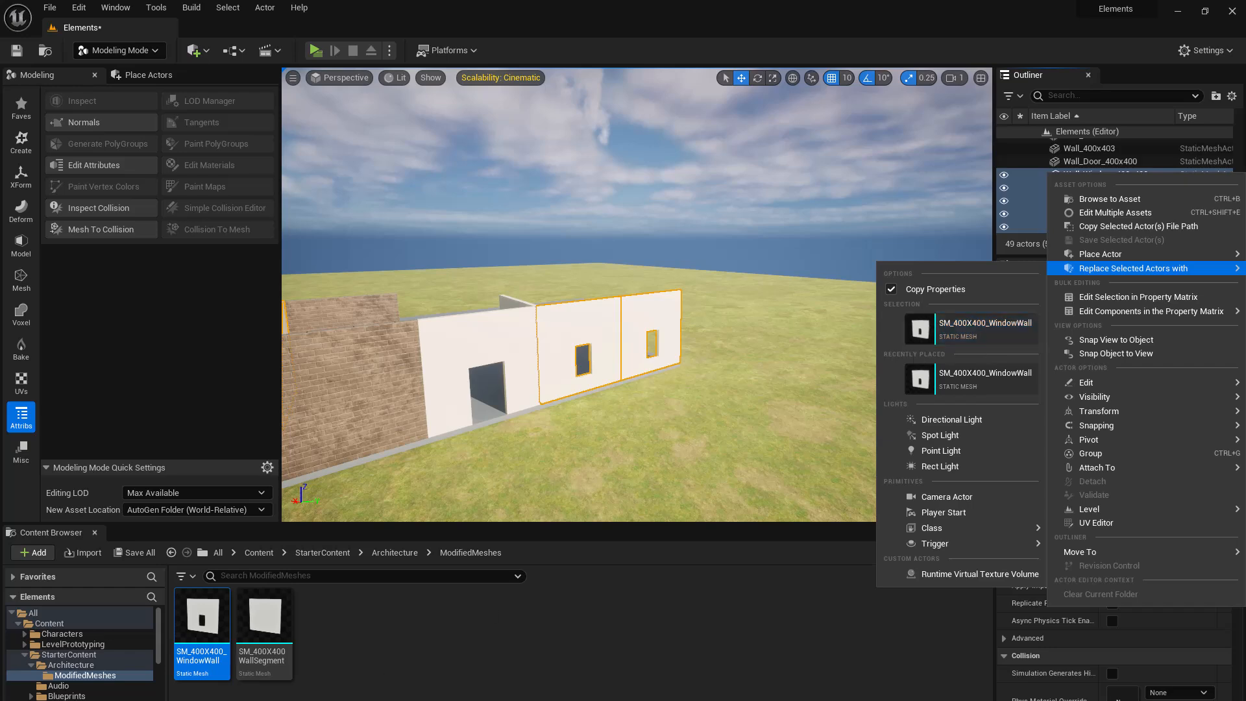
{"action": "mouse_move", "coordinate": [181, 665]}
{"action": "left_click", "coordinate": [952, 328]}
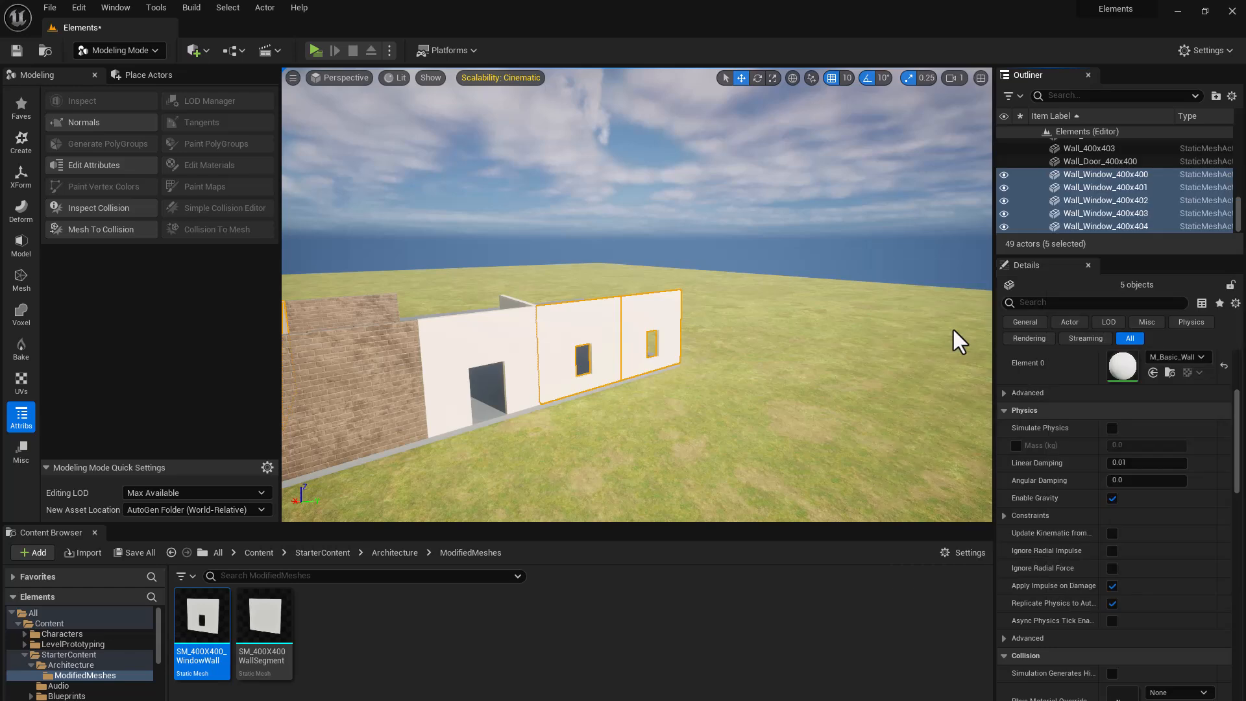
Apply M_Brick_Clay_New from the StarterContent Materials folder to the exterior faces of the replaced window walls.
{"action": "right_click_drag", "start_coordinate": [836, 318], "coordinate": [844, 346]}
{"action": "left_click", "coordinate": [759, 337]}
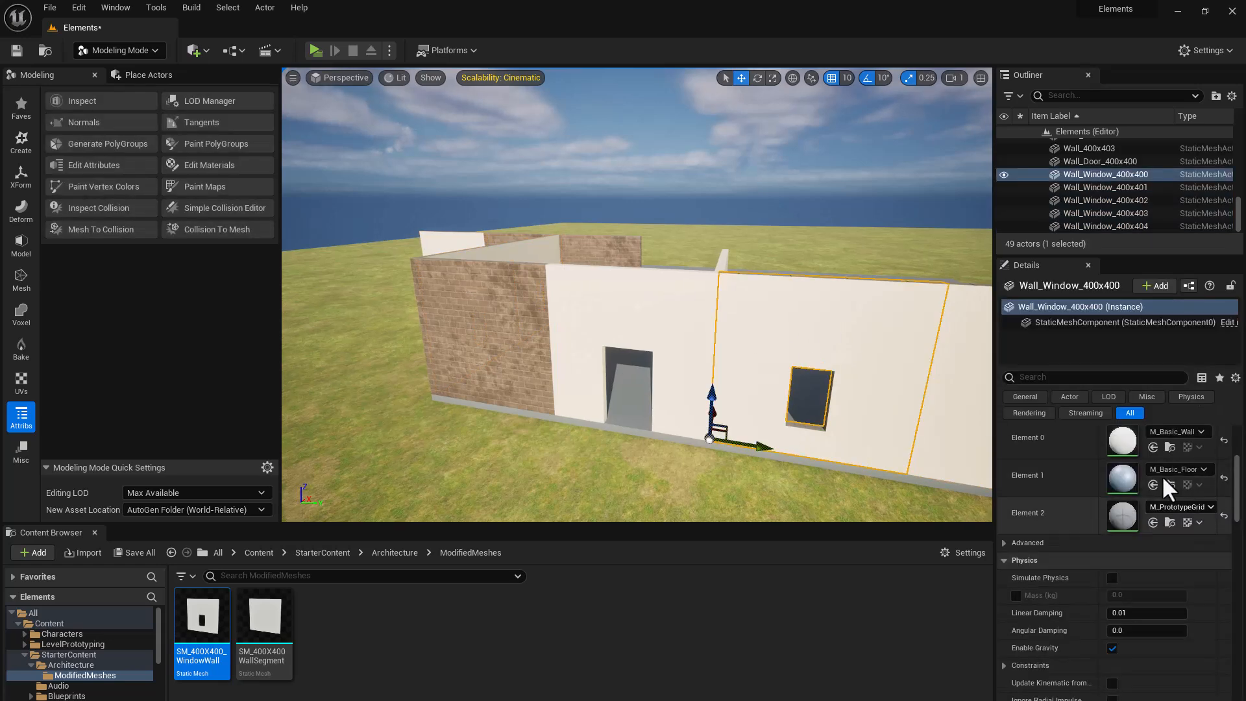
{"action": "right_click_drag", "start_coordinate": [620, 454], "coordinate": [677, 431]}
{"action": "key", "text": "s"}
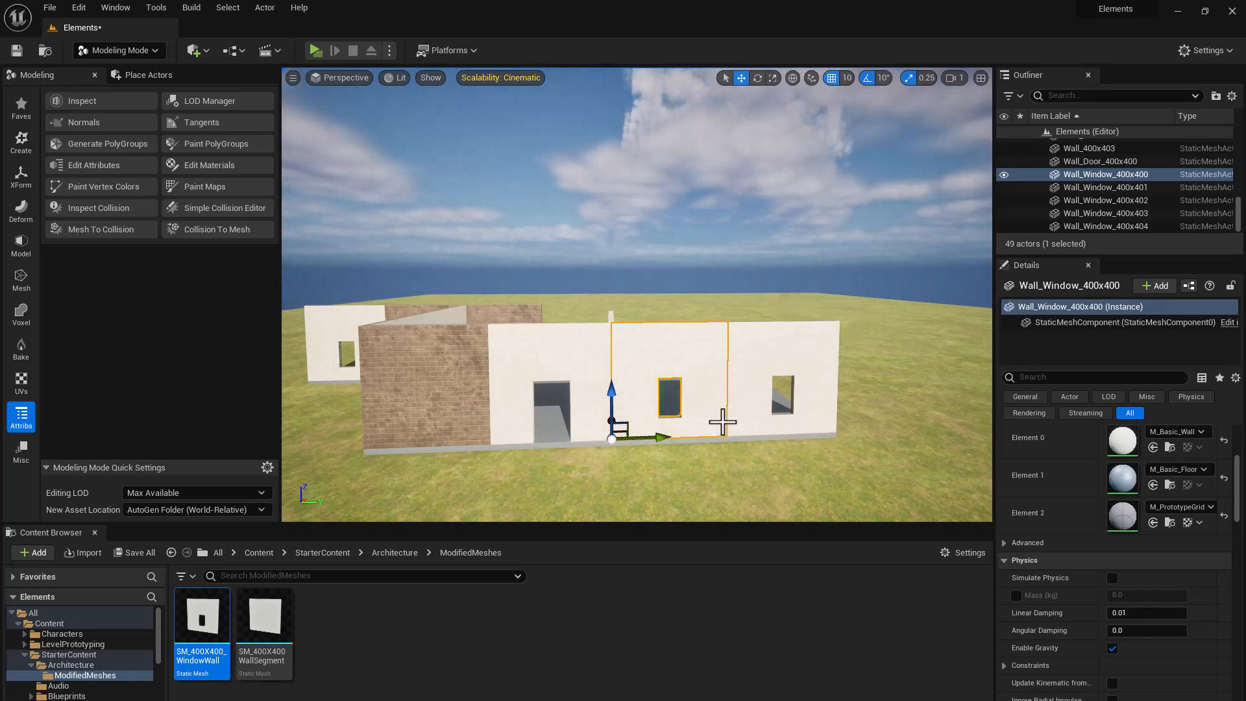
{"action": "left_click", "coordinate": [348, 551]}
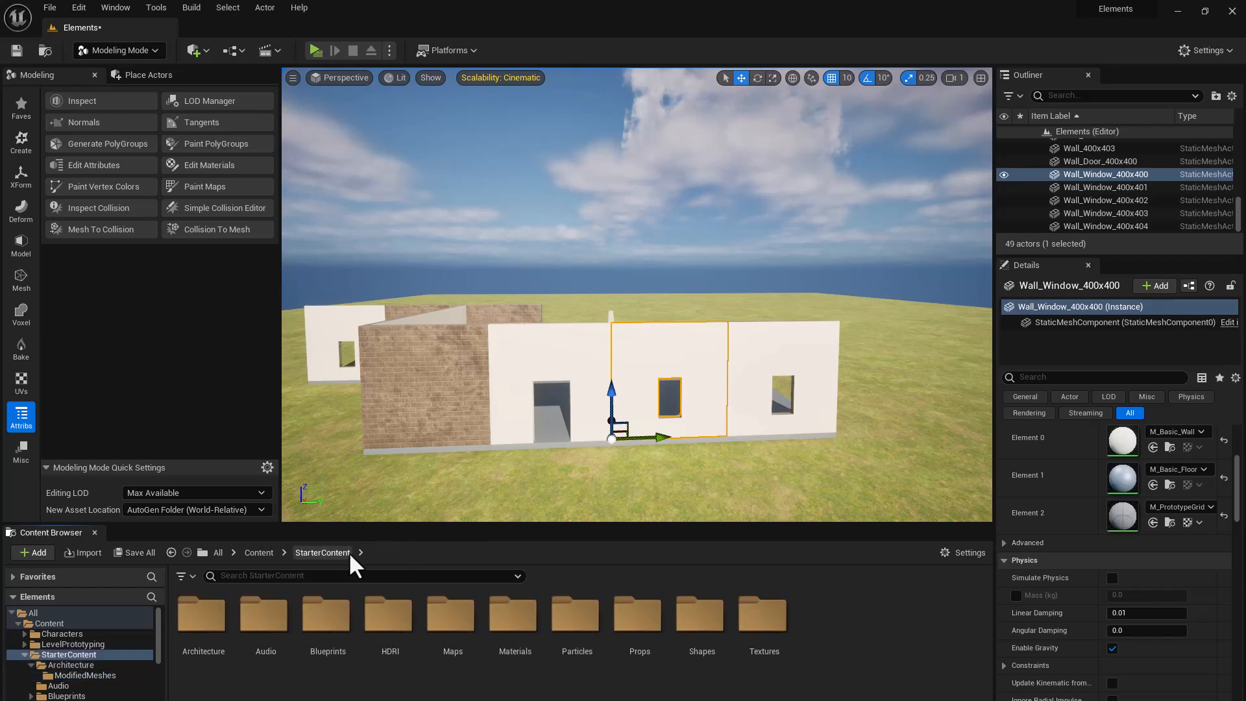
{"action": "double_click", "coordinate": [512, 615]}
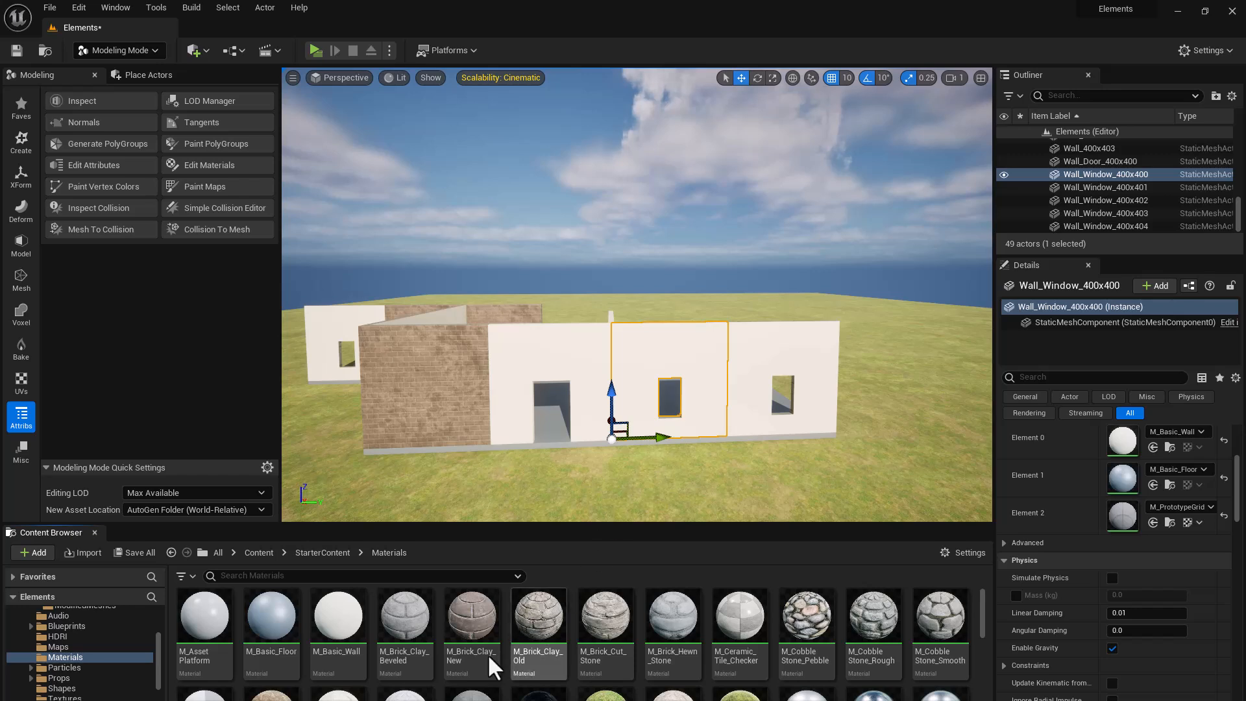
{"action": "left_click_drag", "start_coordinate": [472, 662], "coordinate": [665, 376]}
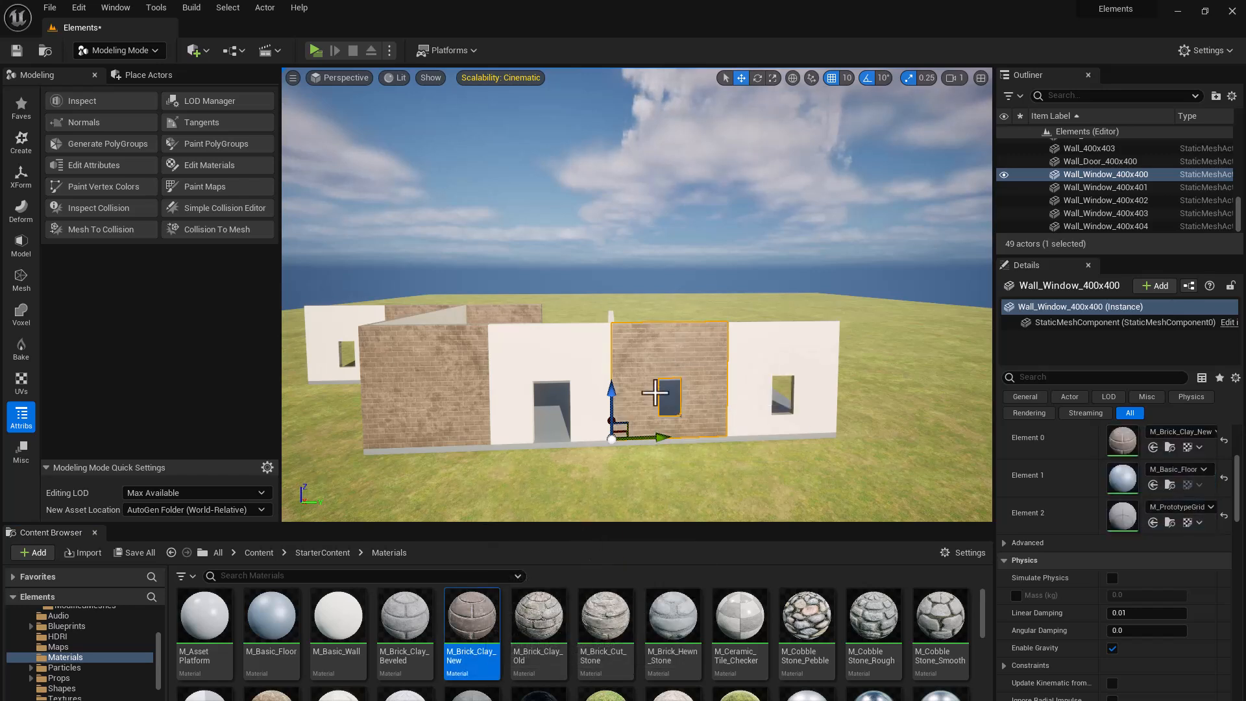
{"action": "left_click_drag", "start_coordinate": [531, 616], "coordinate": [773, 356]}
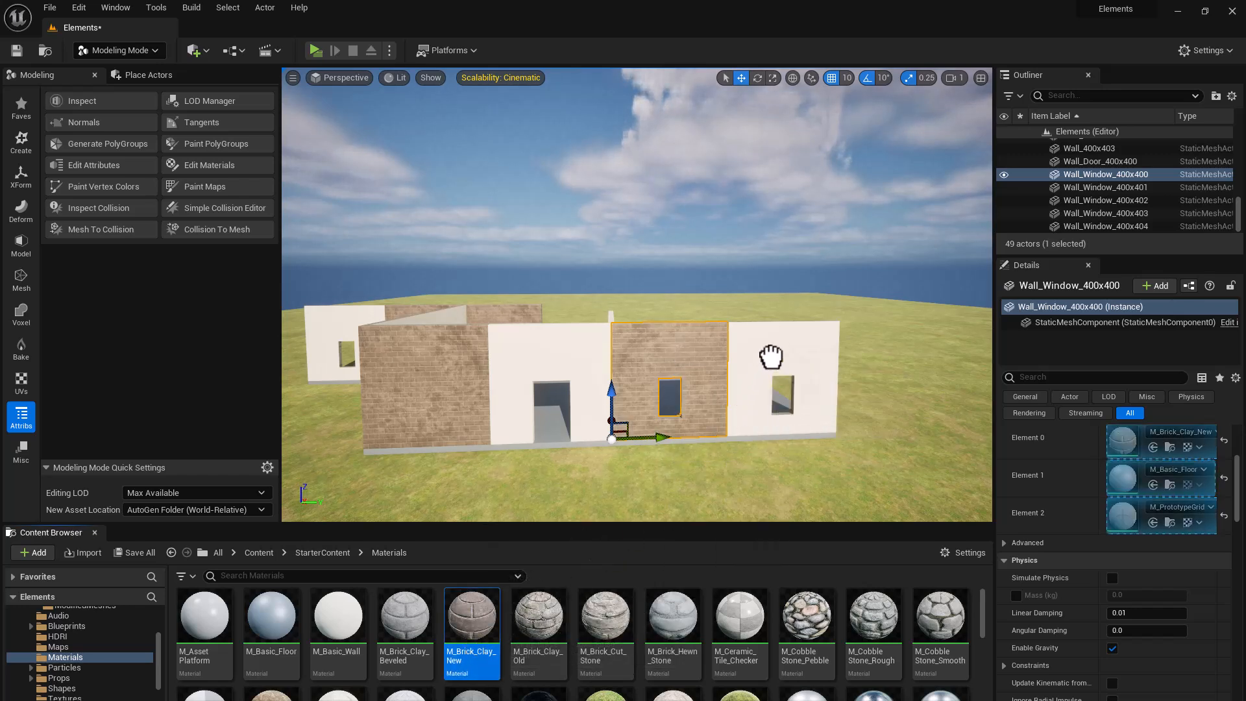
{"action": "middle_click_drag", "start_coordinate": [773, 356], "coordinate": [936, 355]}
{"action": "left_click_drag", "start_coordinate": [462, 591], "coordinate": [501, 327]}
Apply M_Wood_Oak to the interior faces of the two adjoining window walls and the solid wall beyond the door wall.
{"action": "right_click_drag", "start_coordinate": [501, 328], "coordinate": [454, 459]}
{"action": "scroll", "coordinate": [422, 597], "scroll_direction": "down", "scroll_amount": 1}
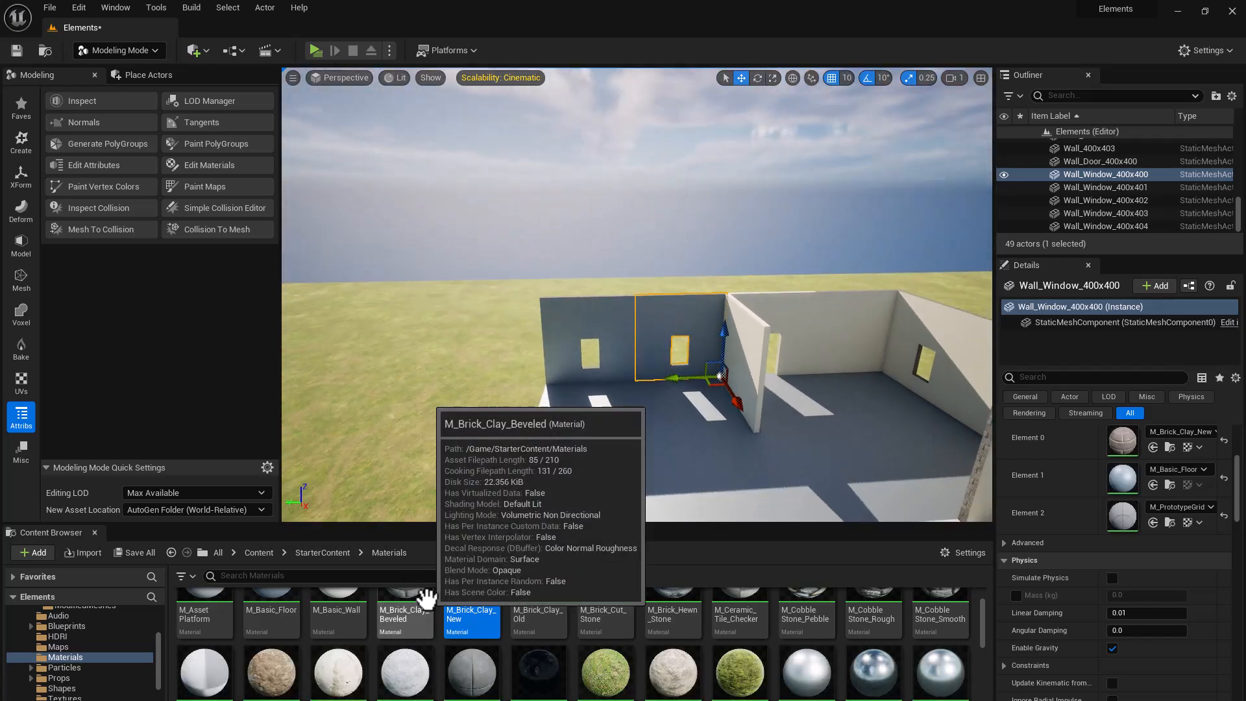
{"action": "scroll", "coordinate": [455, 616], "scroll_direction": "down", "scroll_amount": 3}
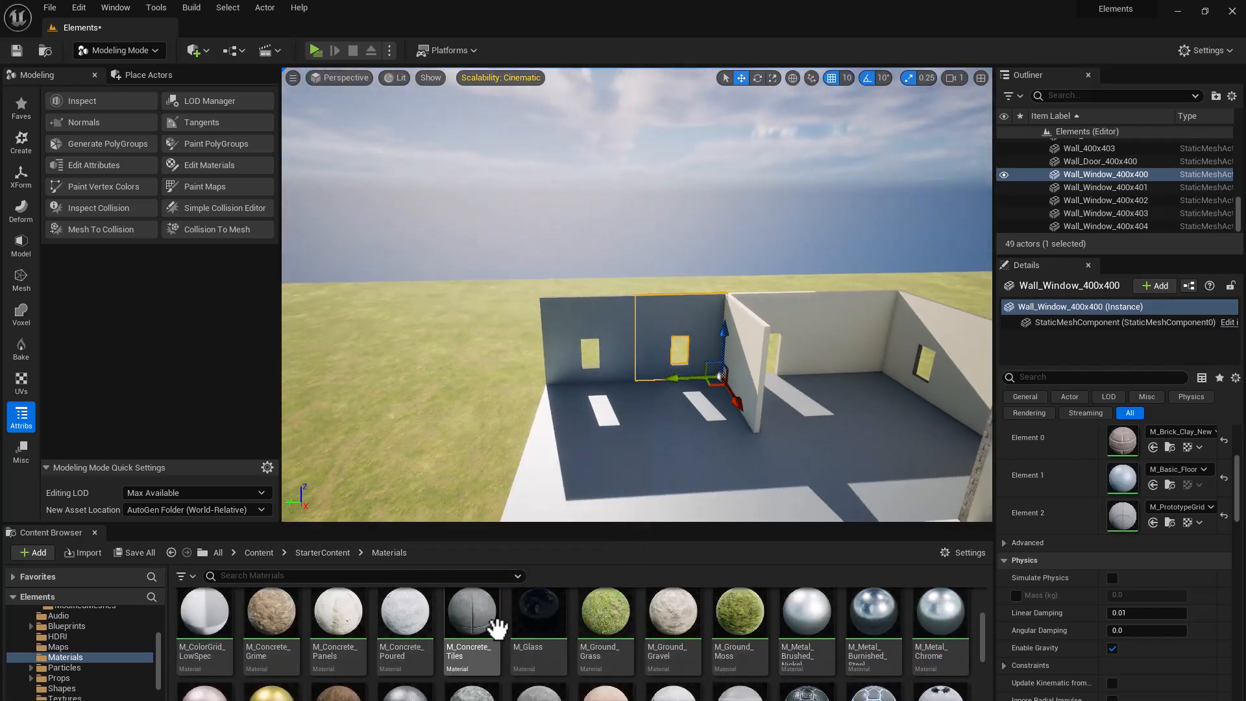
{"action": "scroll", "coordinate": [497, 628], "scroll_direction": "down", "scroll_amount": 2}
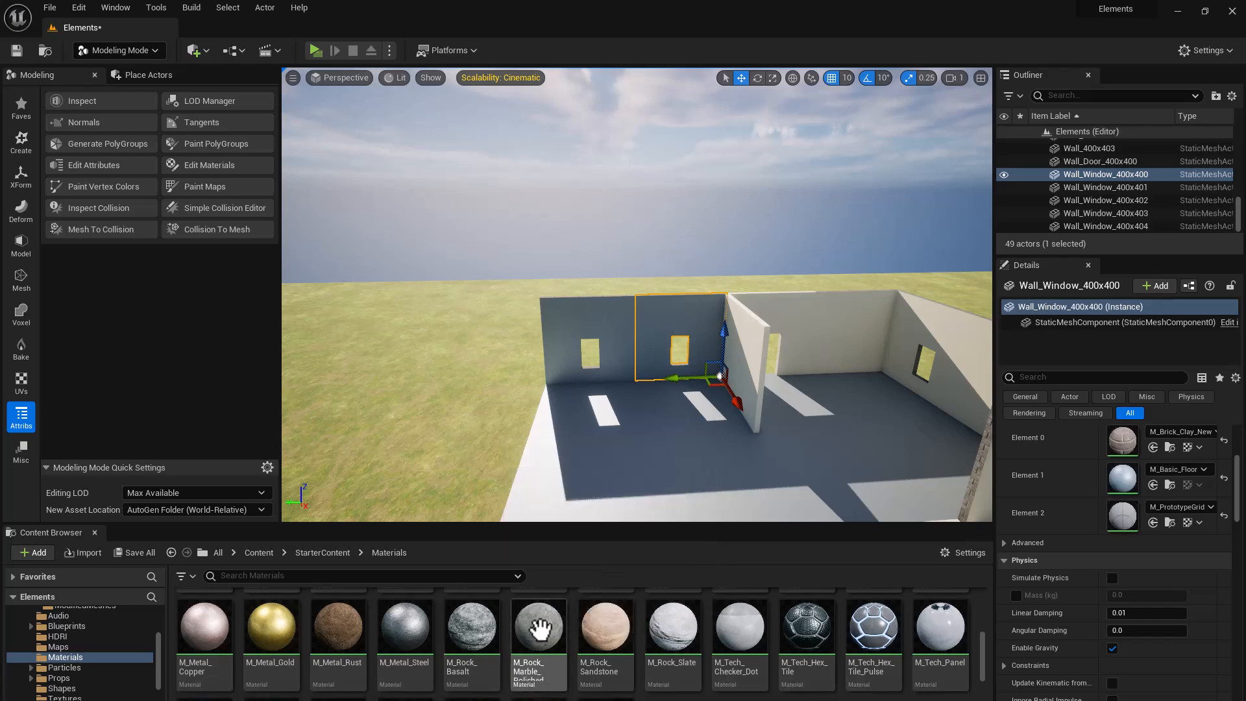
{"action": "left_click_drag", "start_coordinate": [473, 660], "coordinate": [584, 330]}
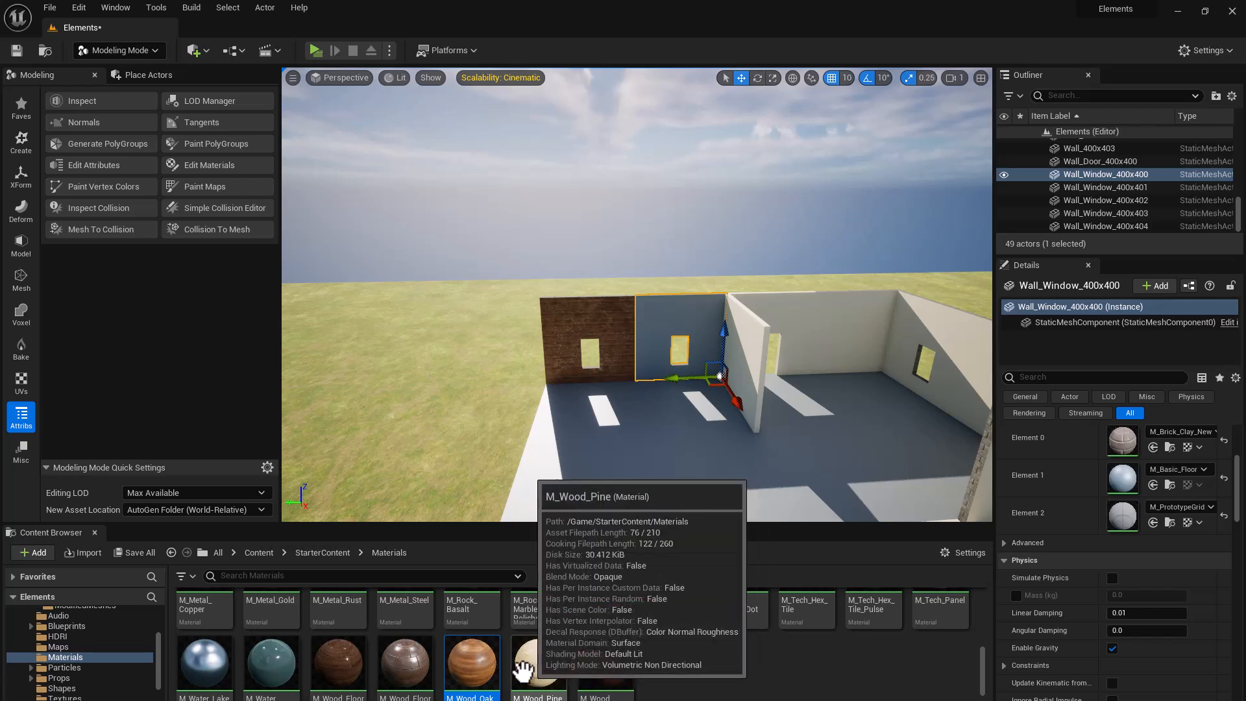
{"action": "left_click_drag", "start_coordinate": [479, 662], "coordinate": [694, 306]}
{"action": "right_click_drag", "start_coordinate": [775, 400], "coordinate": [835, 349]}
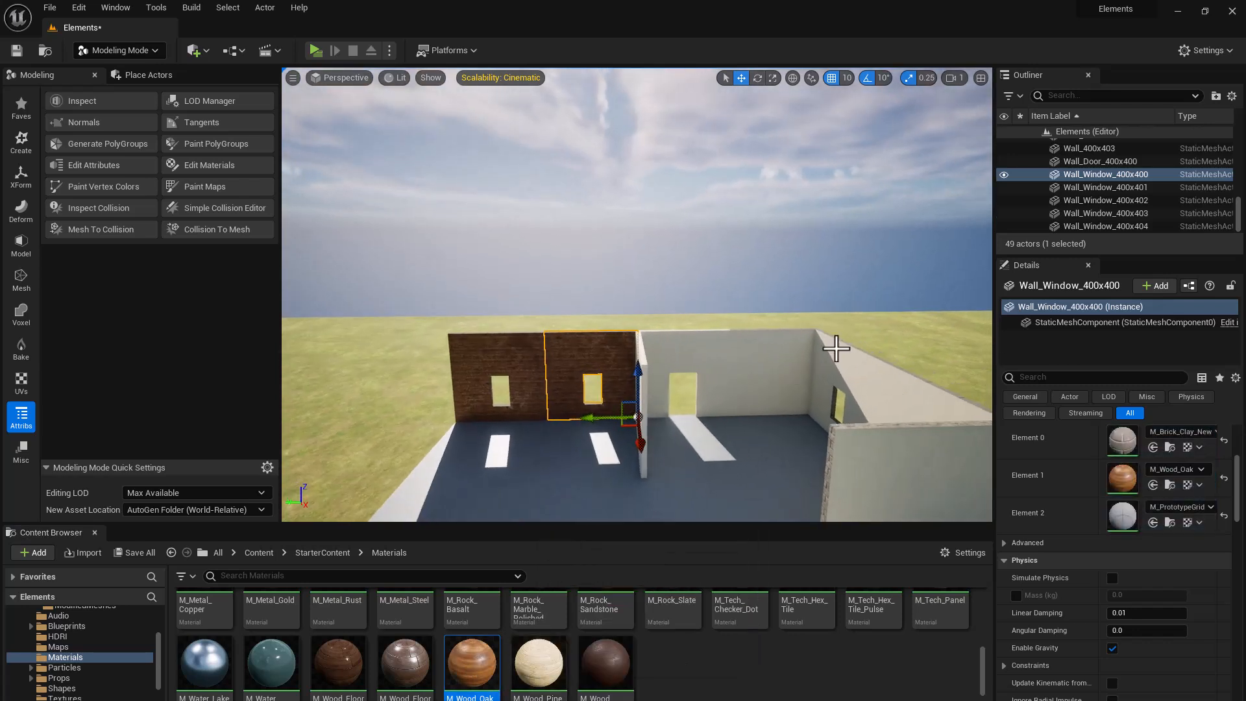
{"action": "left_click_drag", "start_coordinate": [600, 576], "coordinate": [749, 370]}
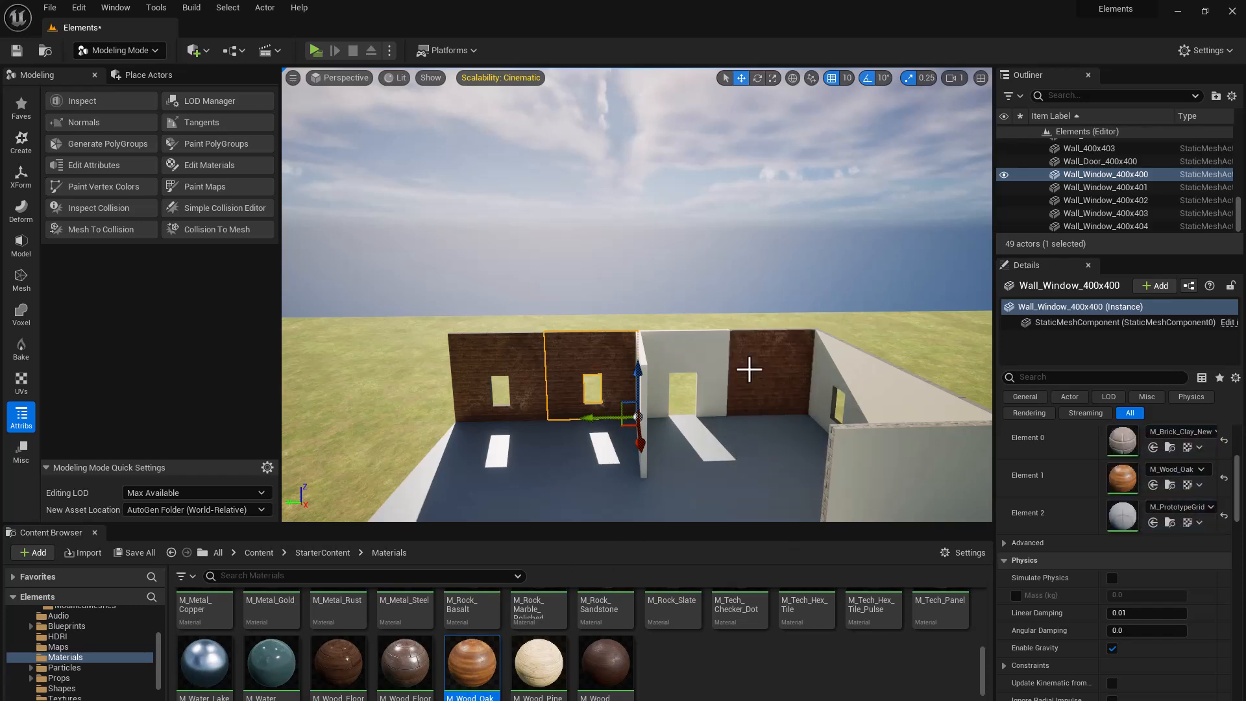
Apply M_Wood_Oak to the interior faces of the next two window walls and the pair of solid walls in the other room.
{"action": "right_click_drag", "start_coordinate": [688, 521], "coordinate": [688, 521]}
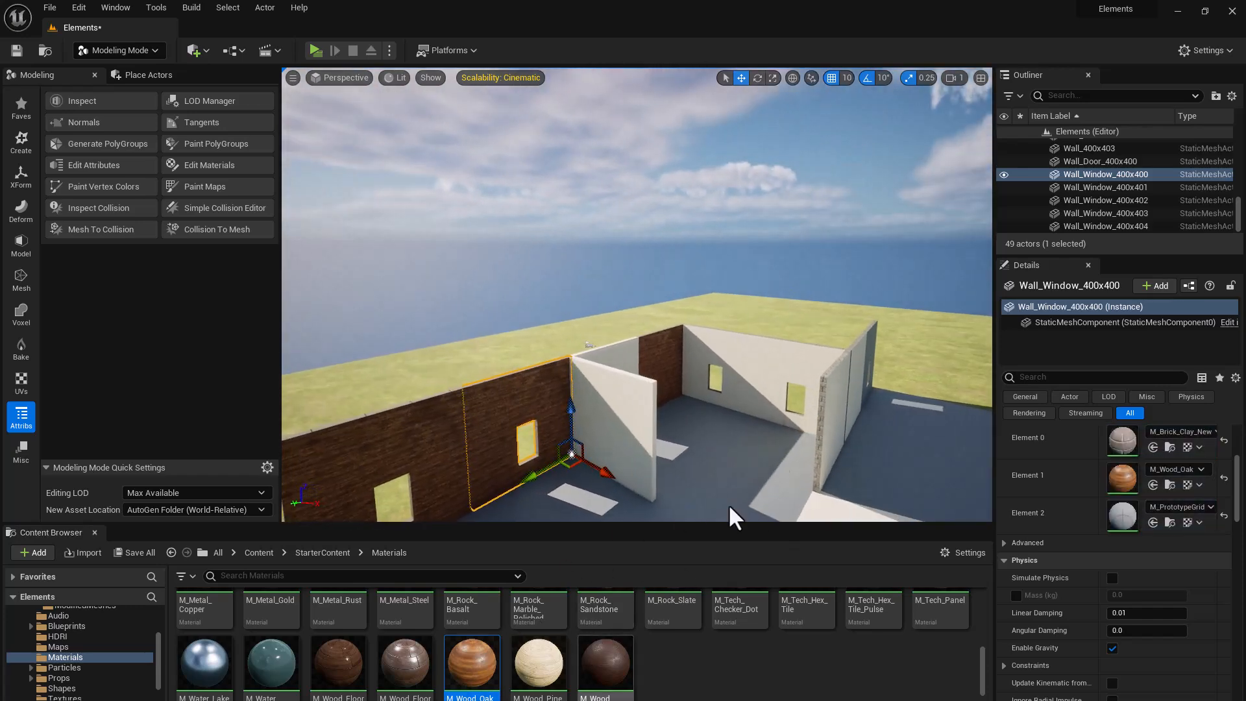
{"action": "left_click_drag", "start_coordinate": [545, 649], "coordinate": [708, 361]}
{"action": "left_click_drag", "start_coordinate": [480, 655], "coordinate": [795, 370]}
{"action": "right_click_drag", "start_coordinate": [737, 496], "coordinate": [738, 496]}
{"action": "right_click_drag", "start_coordinate": [458, 416], "coordinate": [458, 416]}
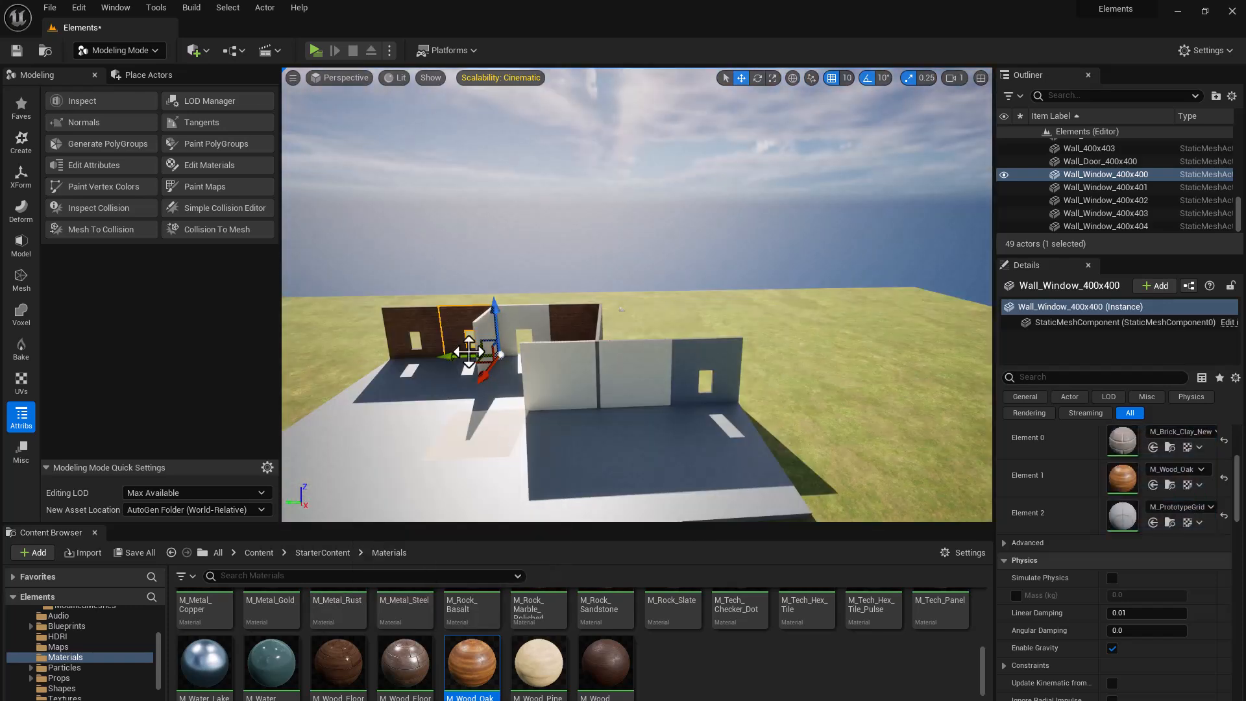
{"action": "left_click_drag", "start_coordinate": [461, 657], "coordinate": [546, 367]}
{"action": "left_click_drag", "start_coordinate": [472, 666], "coordinate": [634, 375]}
Apply M_Metal_Rust to the opening faces of the brick window walls as the window trim.
{"action": "right_click_drag", "start_coordinate": [634, 374], "coordinate": [634, 374]}
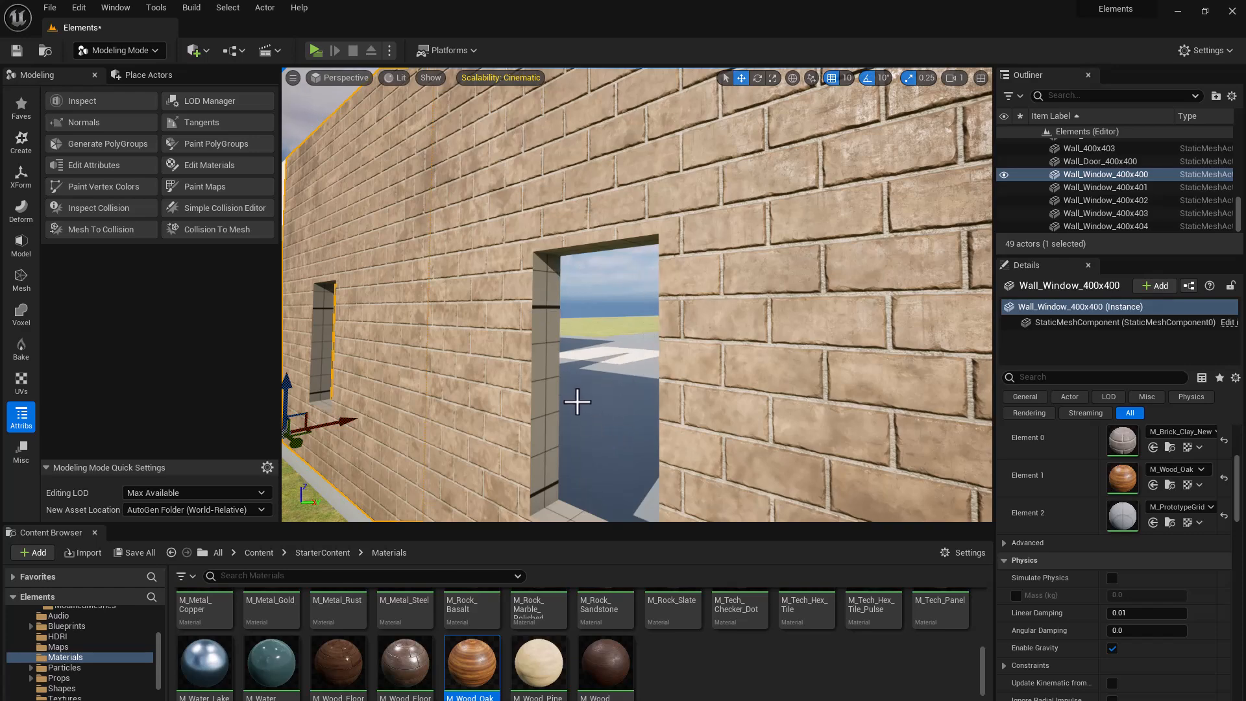
{"action": "right_click_drag", "start_coordinate": [541, 413], "coordinate": [559, 449]}
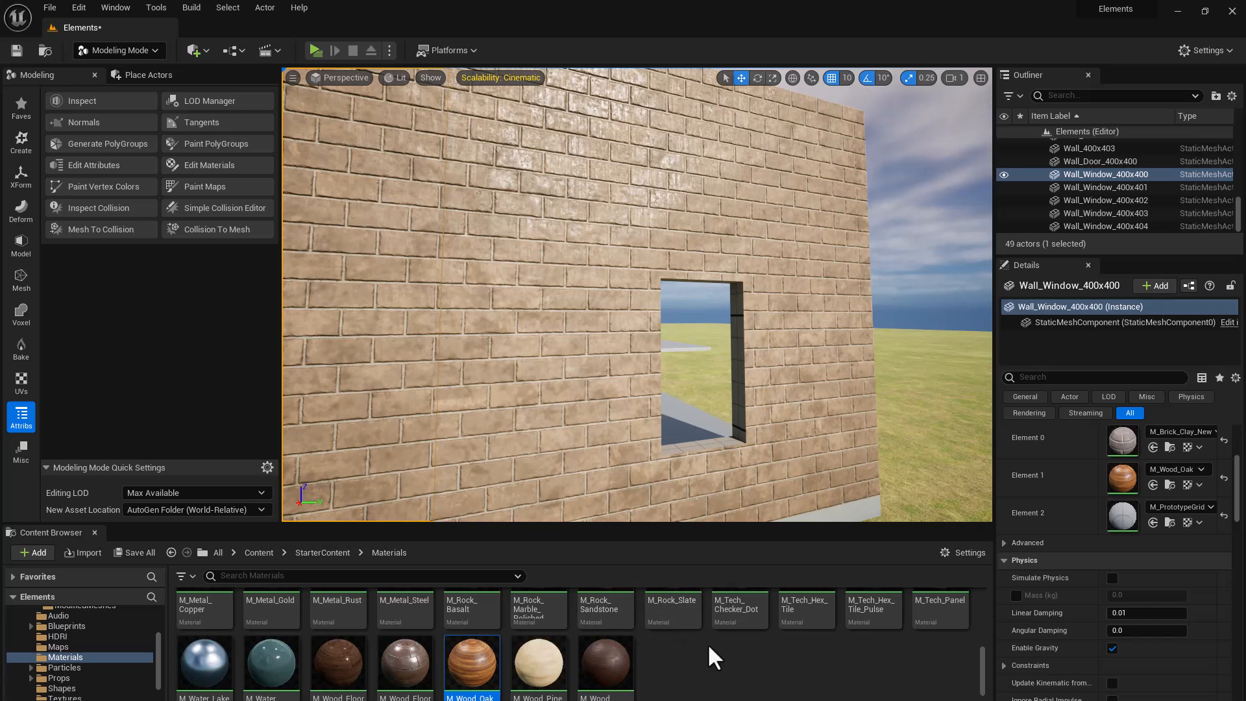
{"action": "scroll", "coordinate": [710, 642], "scroll_direction": "up", "scroll_amount": 2}
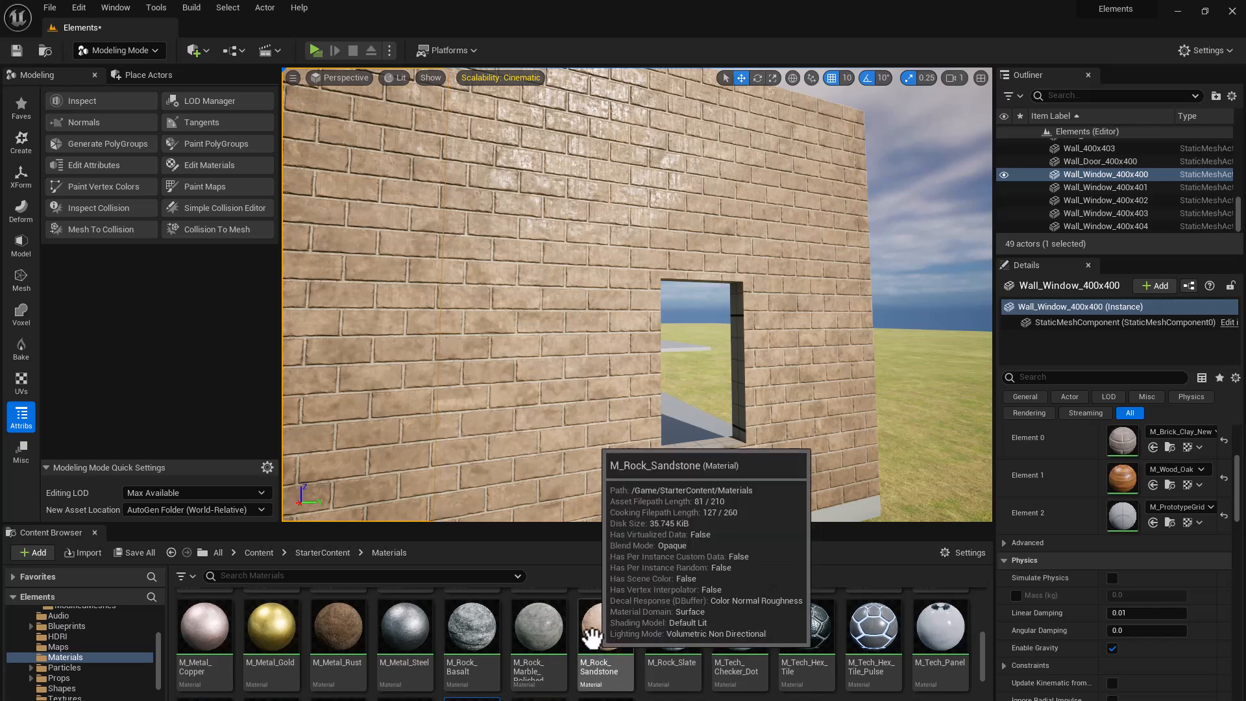
{"action": "scroll", "coordinate": [591, 636], "scroll_direction": "down", "scroll_amount": 1}
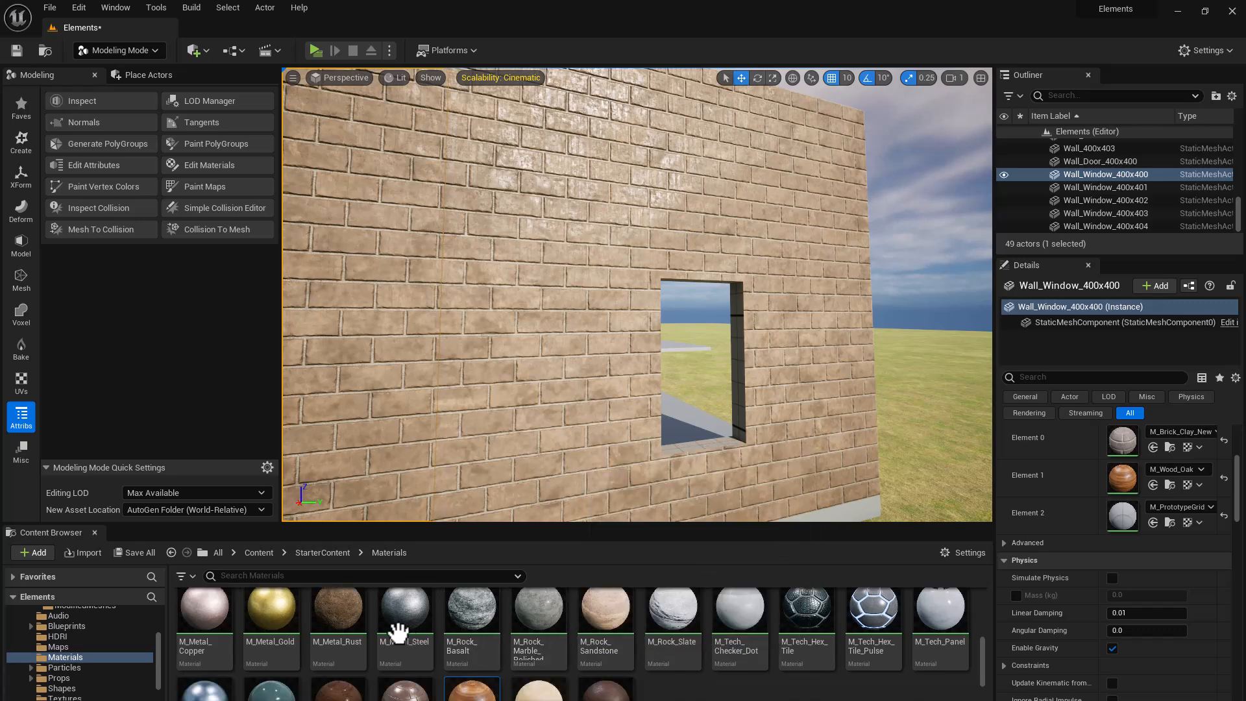
{"action": "left_click_drag", "start_coordinate": [333, 655], "coordinate": [704, 437]}
{"action": "right_click_drag", "start_coordinate": [704, 437], "coordinate": [704, 437]}
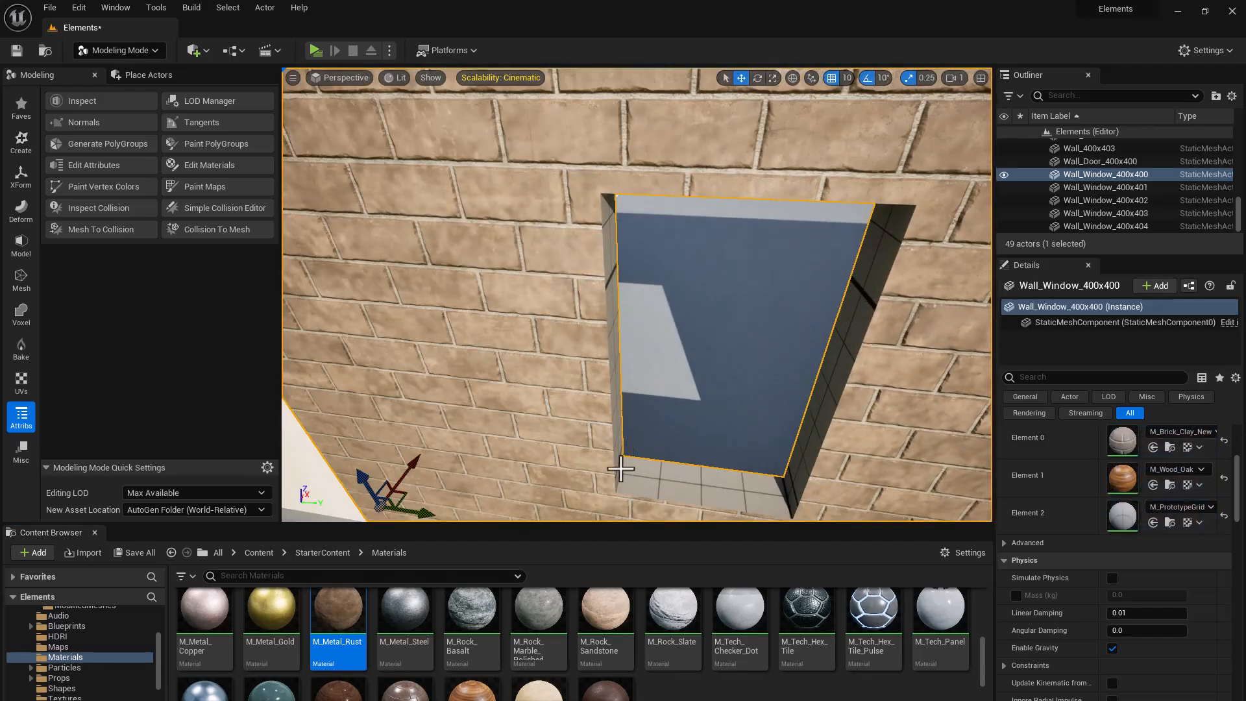
{"action": "left_click_drag", "start_coordinate": [364, 636], "coordinate": [707, 473]}
{"action": "right_click_drag", "start_coordinate": [707, 474], "coordinate": [695, 503]}
{"action": "left_click_drag", "start_coordinate": [338, 609], "coordinate": [678, 437]}
{"action": "left_click_drag", "start_coordinate": [324, 647], "coordinate": [337, 318]}
Apply M_Brick_Clay_Beveled to the plain exterior faces of the two adjoining window walls.
{"action": "right_click_drag", "start_coordinate": [337, 318], "coordinate": [365, 393]}
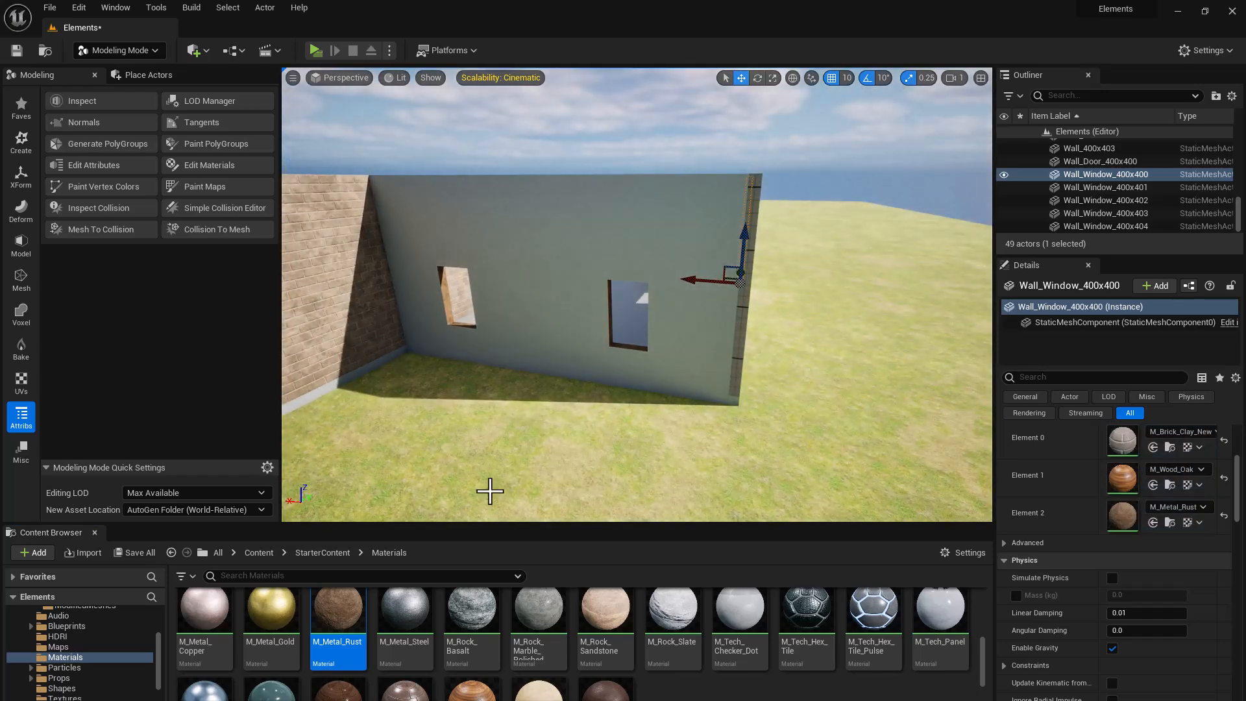
{"action": "scroll", "coordinate": [460, 621], "scroll_direction": "up", "scroll_amount": 3}
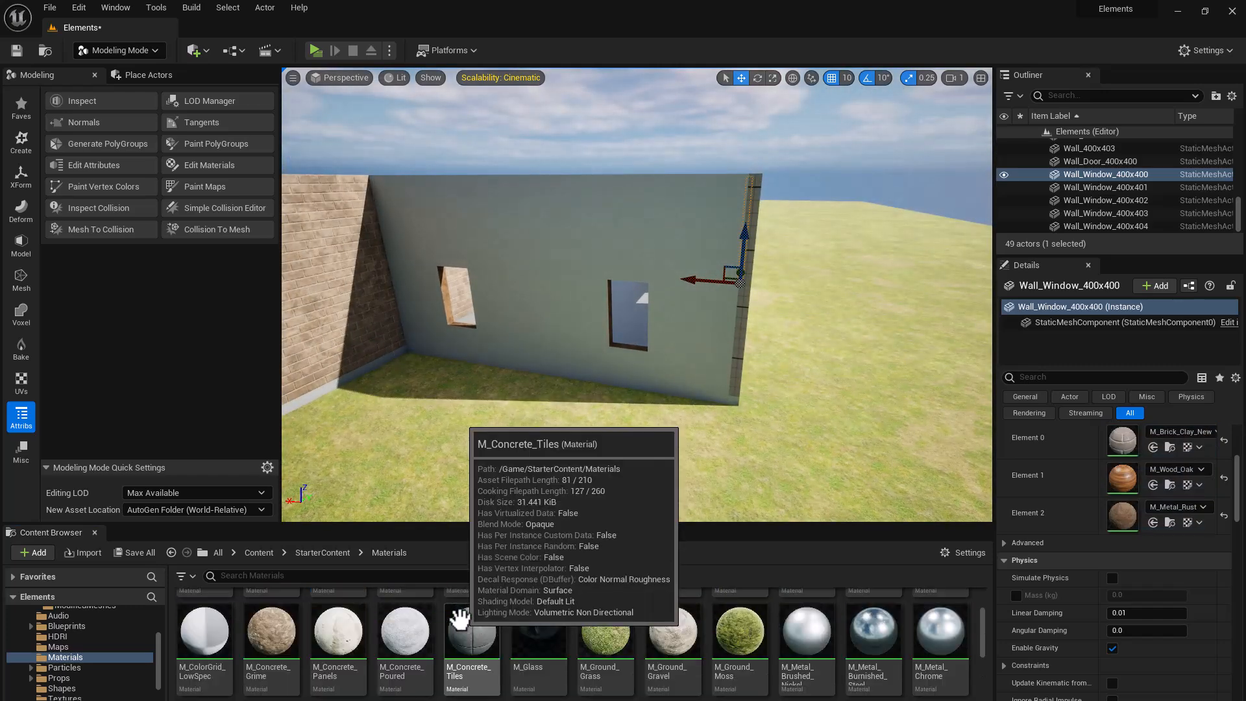
{"action": "scroll", "coordinate": [470, 607], "scroll_direction": "up", "scroll_amount": 3}
{"action": "left_click_drag", "start_coordinate": [425, 647], "coordinate": [508, 362]}
{"action": "left_click_drag", "start_coordinate": [416, 639], "coordinate": [564, 305]}
{"action": "mouse_move", "coordinate": [565, 306]}
{"action": "right_mouse_down"}
{"action": "mouse_move", "coordinate": [465, 311]}
{"action": "mouse_move", "coordinate": [555, 311]}
{"action": "right_mouse_up"}
Apply M_Metal_Rust to the opening faces of the window that still has the grid material.
{"action": "scroll", "coordinate": [374, 628], "scroll_direction": "down", "scroll_amount": 3}
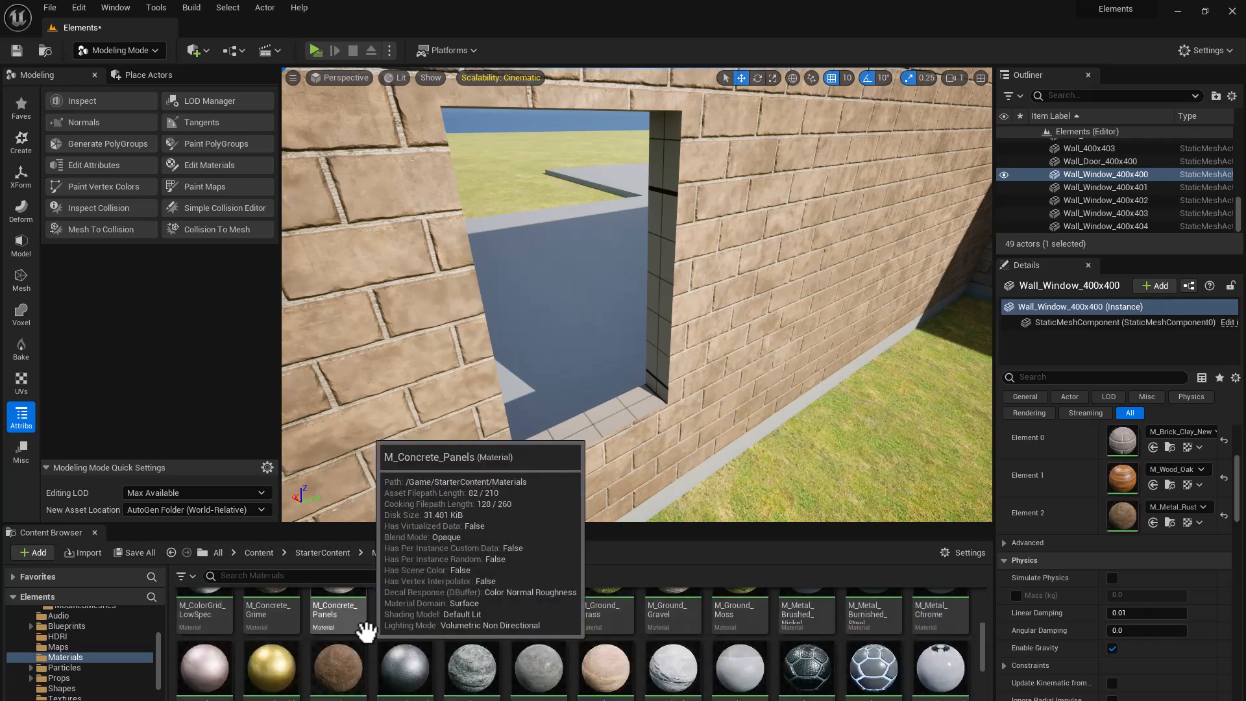
{"action": "scroll", "coordinate": [363, 629], "scroll_direction": "down", "scroll_amount": 1}
{"action": "left_click_drag", "start_coordinate": [349, 650], "coordinate": [590, 438]}
{"action": "right_click_drag", "start_coordinate": [590, 439], "coordinate": [648, 332]}
{"action": "left_click", "coordinate": [648, 332]}
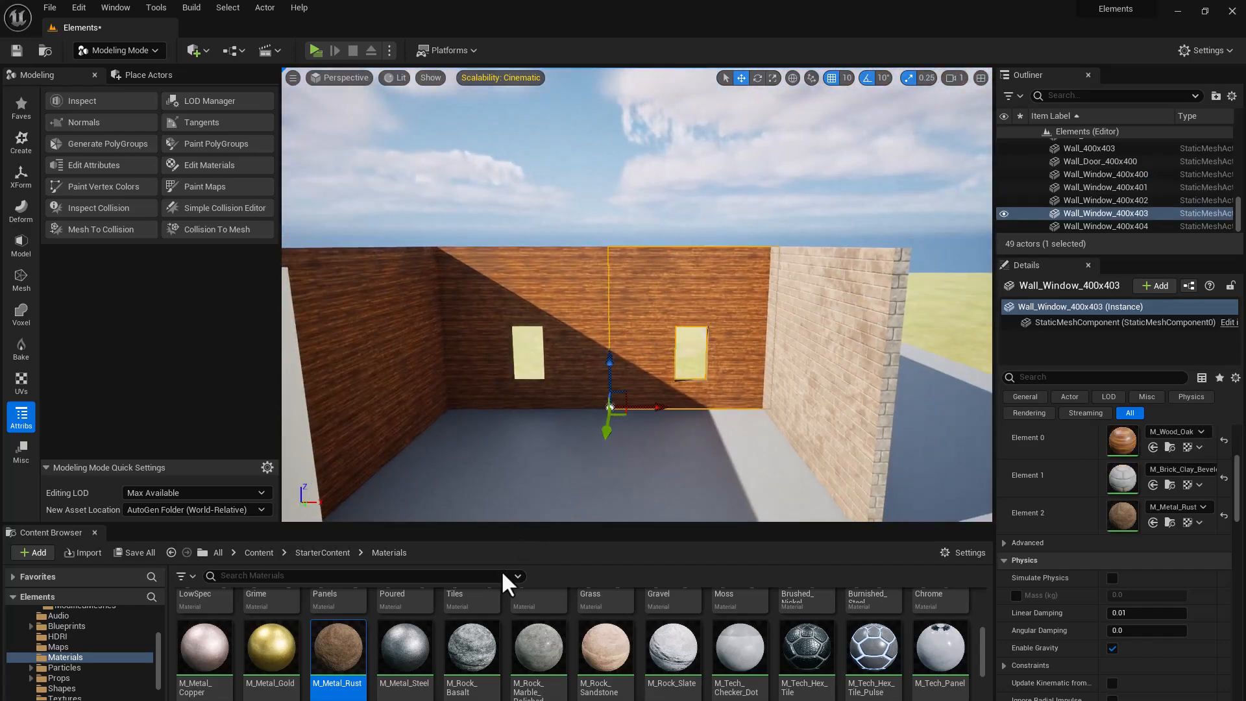
{"action": "scroll", "coordinate": [387, 634], "scroll_direction": "up", "scroll_amount": 5}
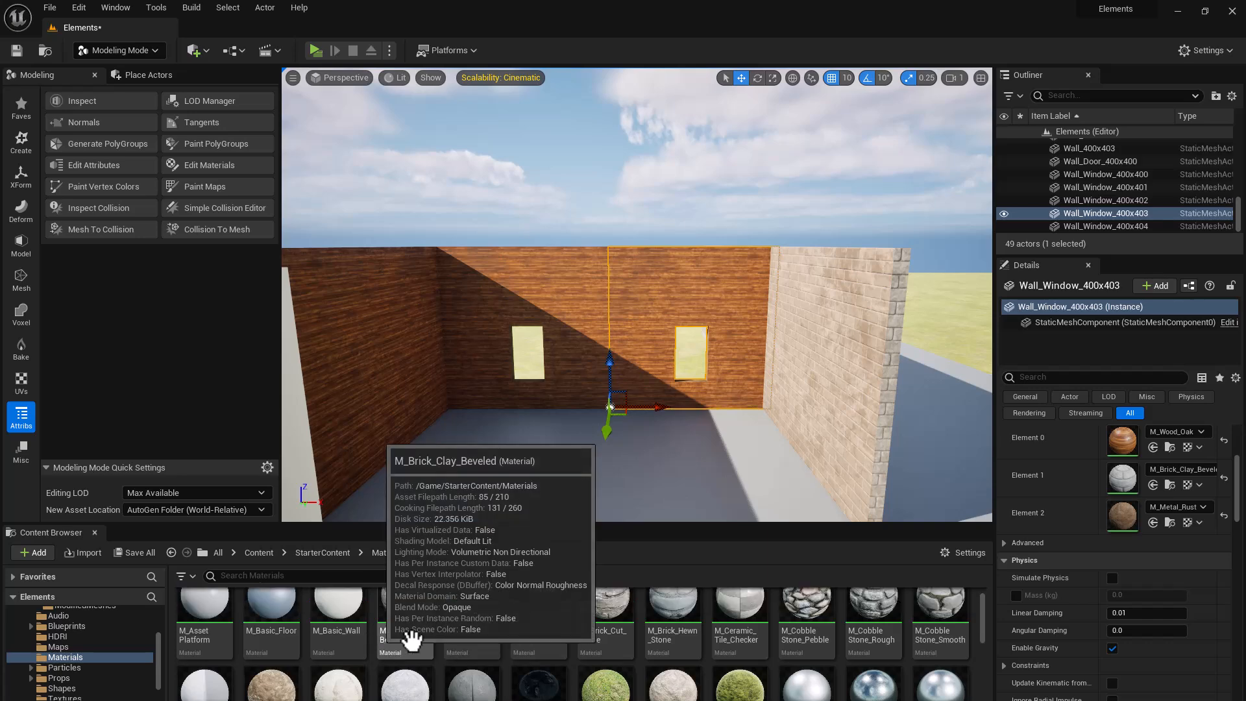
{"action": "left_click_drag", "start_coordinate": [415, 639], "coordinate": [552, 295]}
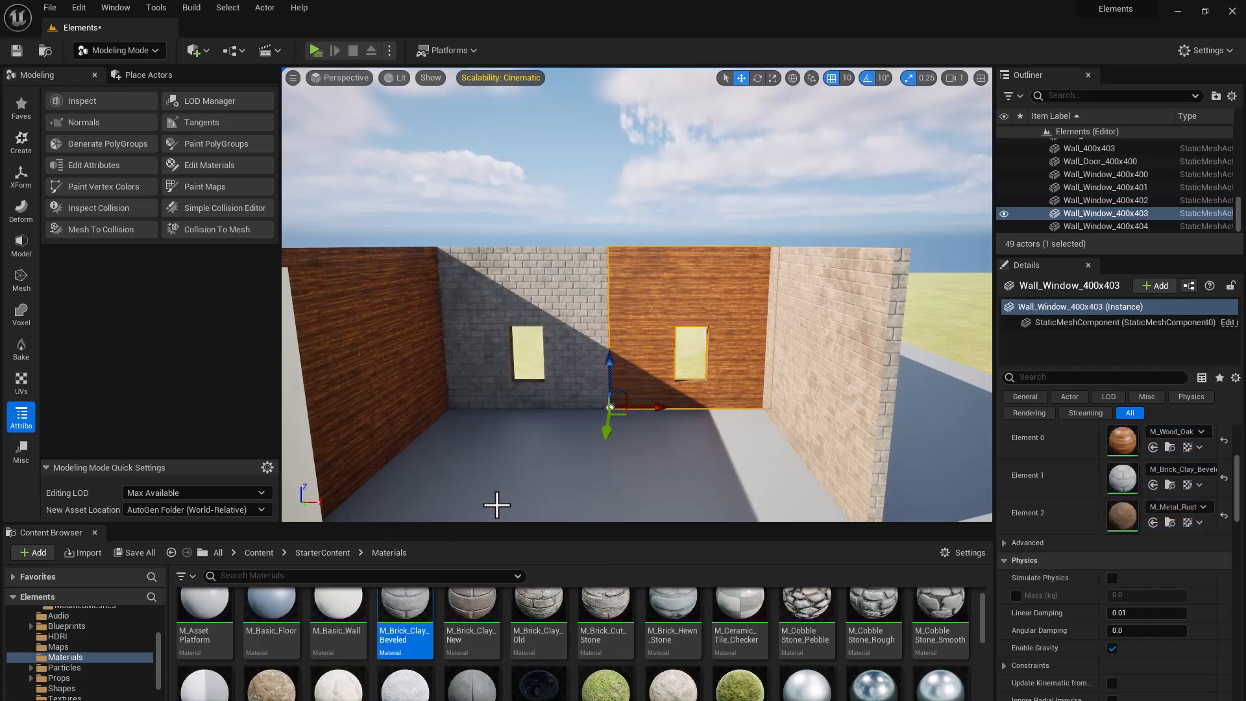
{"action": "mouse_move", "coordinate": [407, 638]}
{"action": "left_mouse_down"}
{"action": "mouse_move", "coordinate": [651, 370]}
{"action": "mouse_move", "coordinate": [677, 292]}
{"action": "mouse_move", "coordinate": [509, 509]}
{"action": "mouse_move", "coordinate": [383, 620]}
{"action": "mouse_move", "coordinate": [392, 629]}
{"action": "left_mouse_up"}
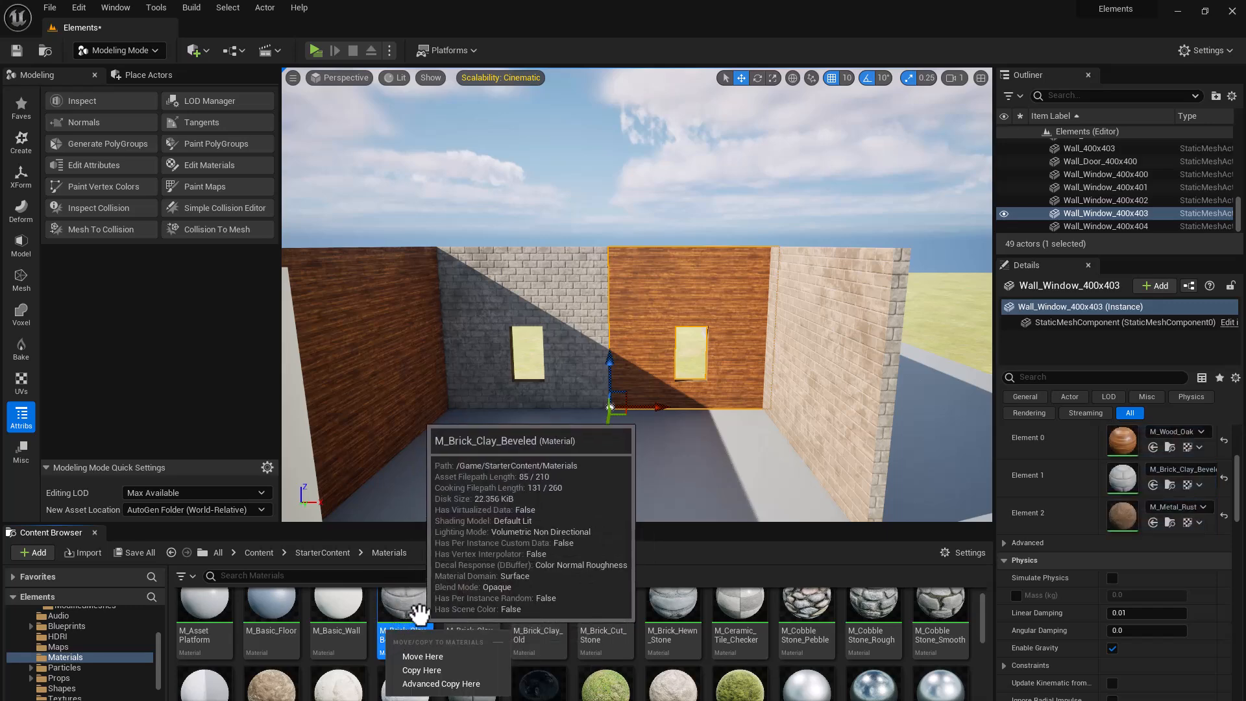
{"action": "key", "text": "ctrl+z"}
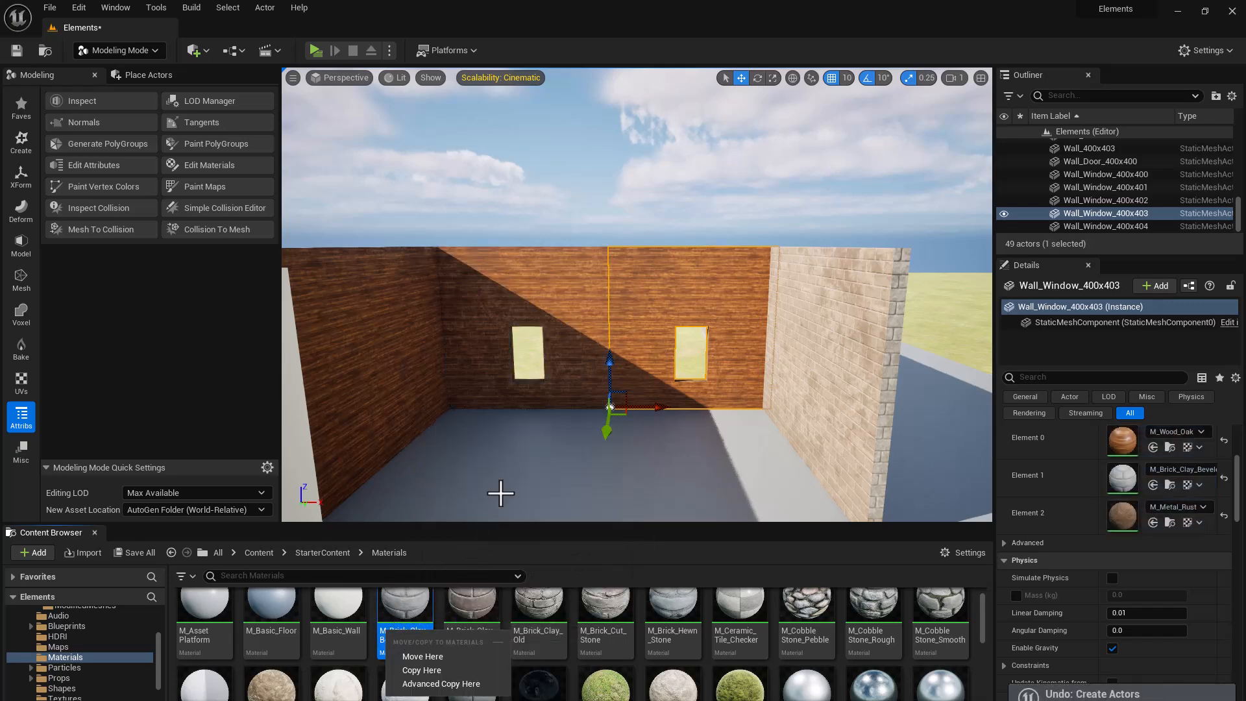
Apply M_Wood_Oak to the room-facing brick side of the solid wall Wall_400x402.
{"action": "left_click", "coordinate": [797, 367]}
{"action": "left_click", "coordinate": [804, 356]}
{"action": "scroll", "coordinate": [357, 635], "scroll_direction": "down", "scroll_amount": 2}
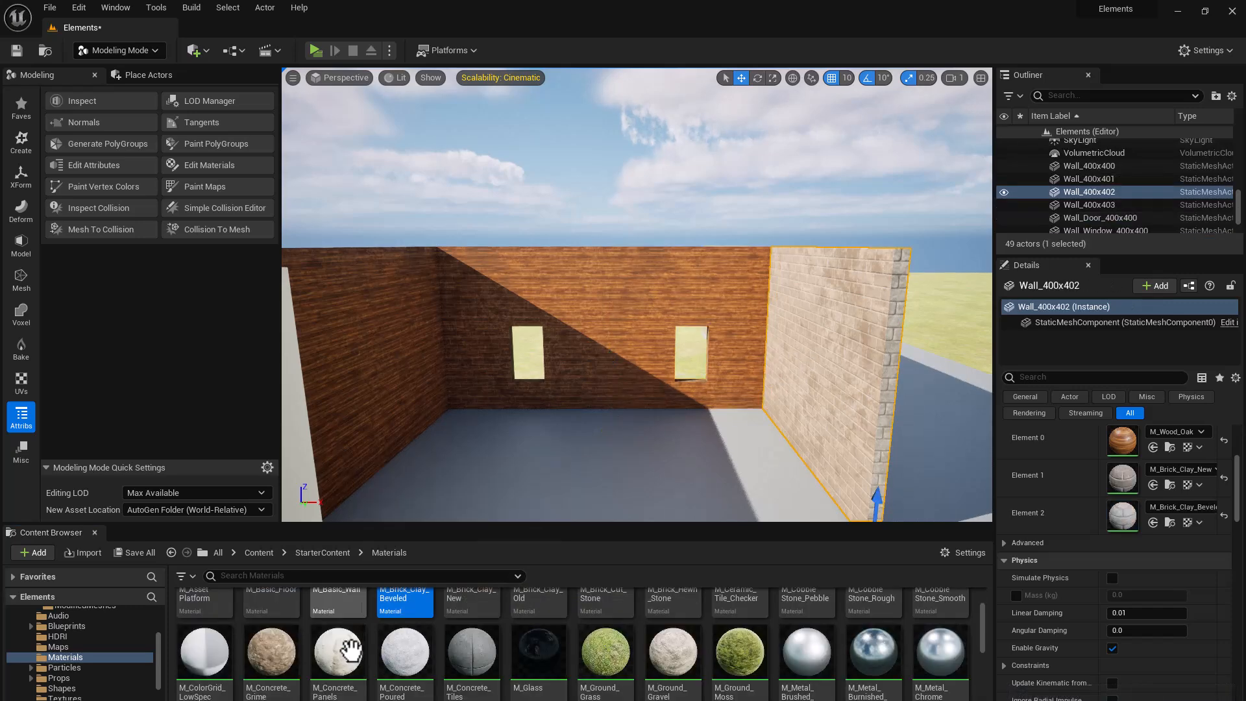
{"action": "left_click", "coordinate": [639, 324]}
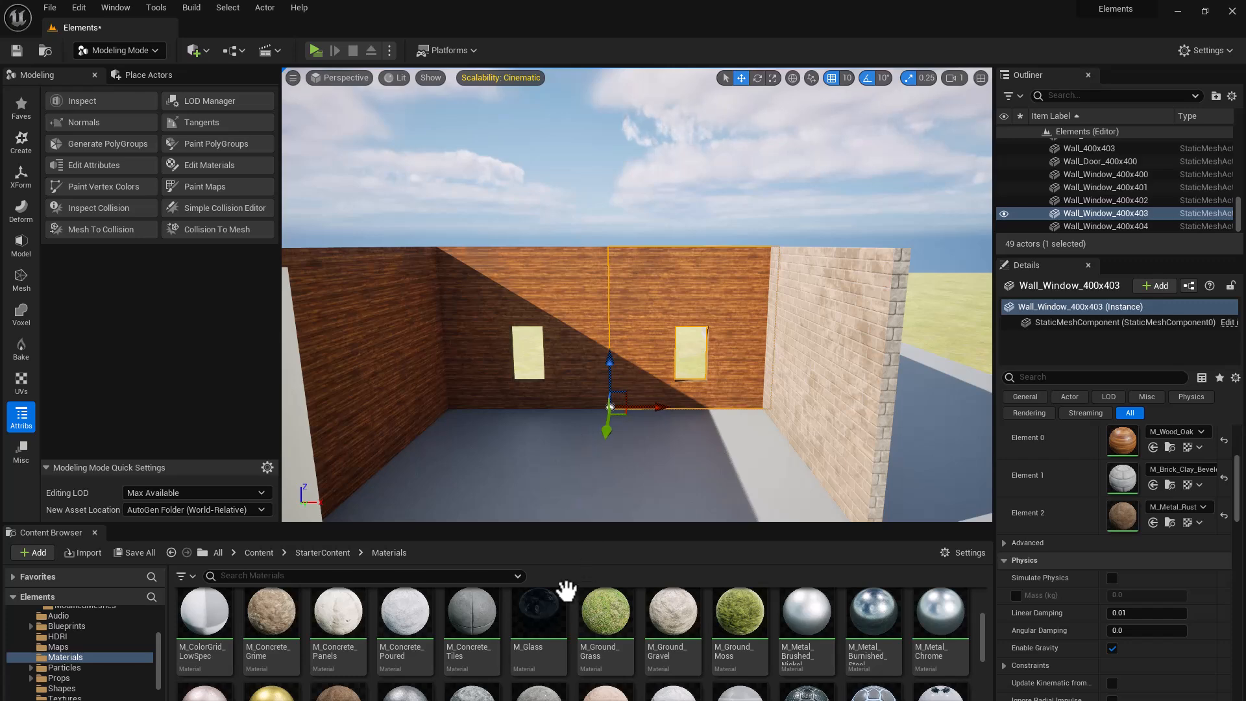
{"action": "scroll", "coordinate": [568, 603], "scroll_direction": "down", "scroll_amount": 2}
{"action": "left_click", "coordinate": [417, 636]}
{"action": "left_click", "coordinate": [539, 633]}
{"action": "scroll", "coordinate": [504, 672], "scroll_direction": "down", "scroll_amount": 1}
{"action": "left_click_drag", "start_coordinate": [504, 656], "coordinate": [787, 337]}
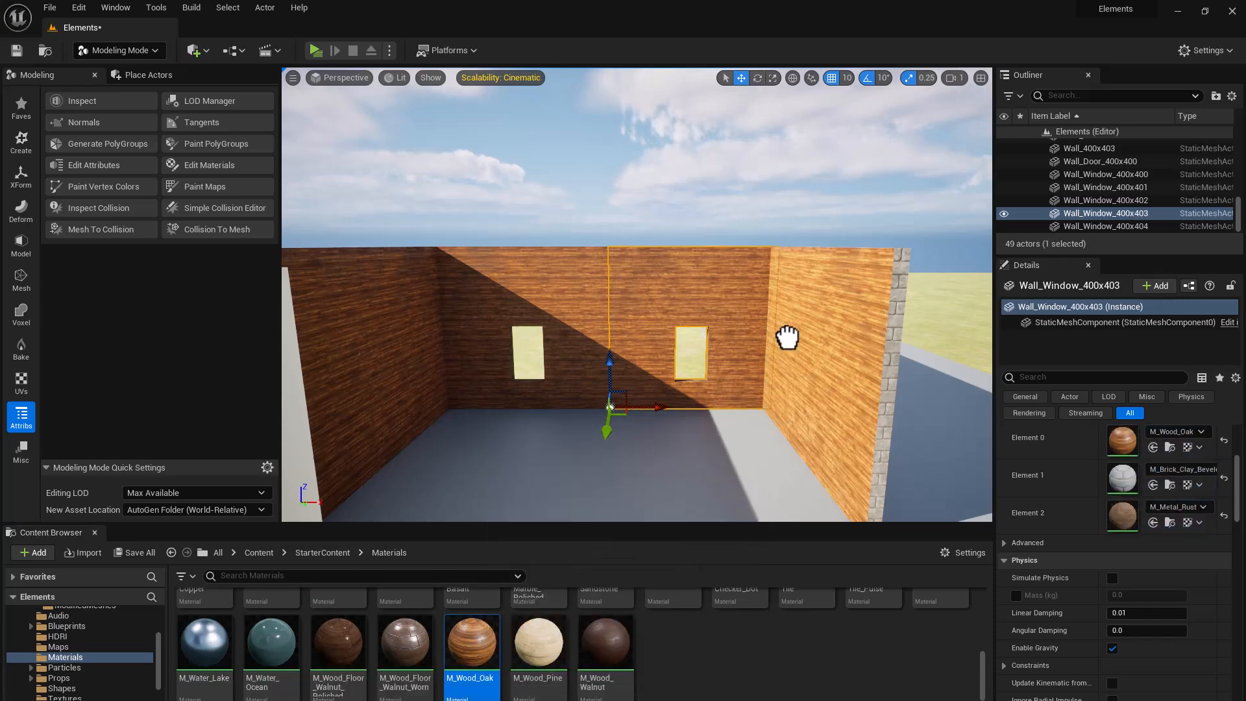
Apply M_Wood_Oak to the plain interior face of the remaining window wall at the end of the house.
{"action": "right_click_drag", "start_coordinate": [714, 338], "coordinate": [636, 357]}
{"action": "scroll", "coordinate": [376, 602], "scroll_direction": "up", "scroll_amount": 1}
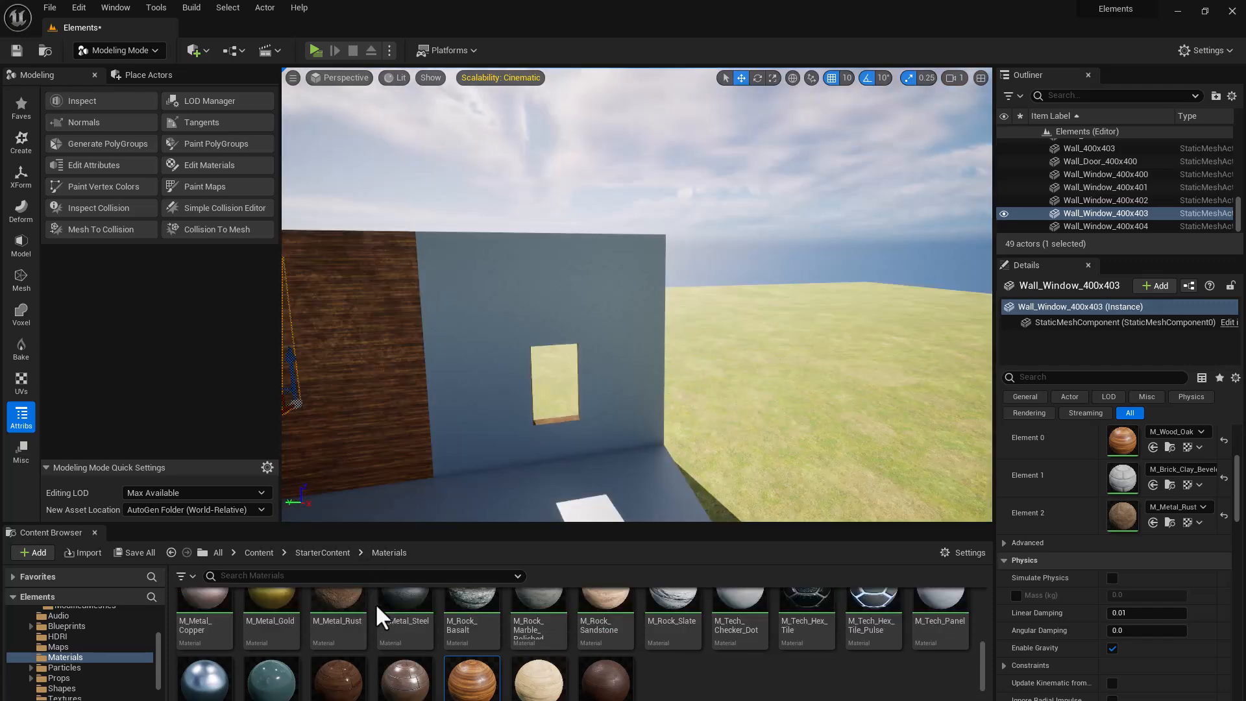
{"action": "right_click_drag", "start_coordinate": [584, 390], "coordinate": [492, 487]}
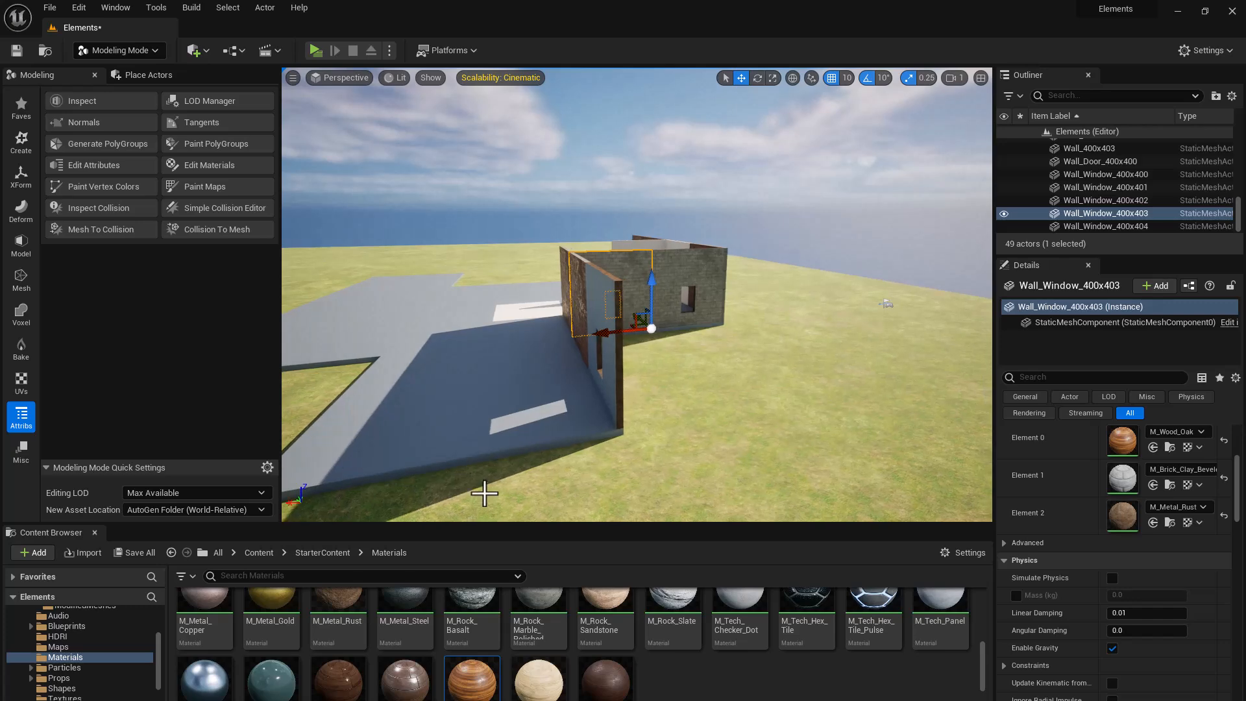
{"action": "right_click_drag", "start_coordinate": [635, 403], "coordinate": [571, 388]}
{"action": "left_click_drag", "start_coordinate": [480, 672], "coordinate": [688, 350]}
{"action": "right_click_drag", "start_coordinate": [688, 350], "coordinate": [510, 354]}
Examine the door wall and the floor by selecting the door wall and several individual floor tiles in turn.
{"action": "left_click", "coordinate": [697, 334]}
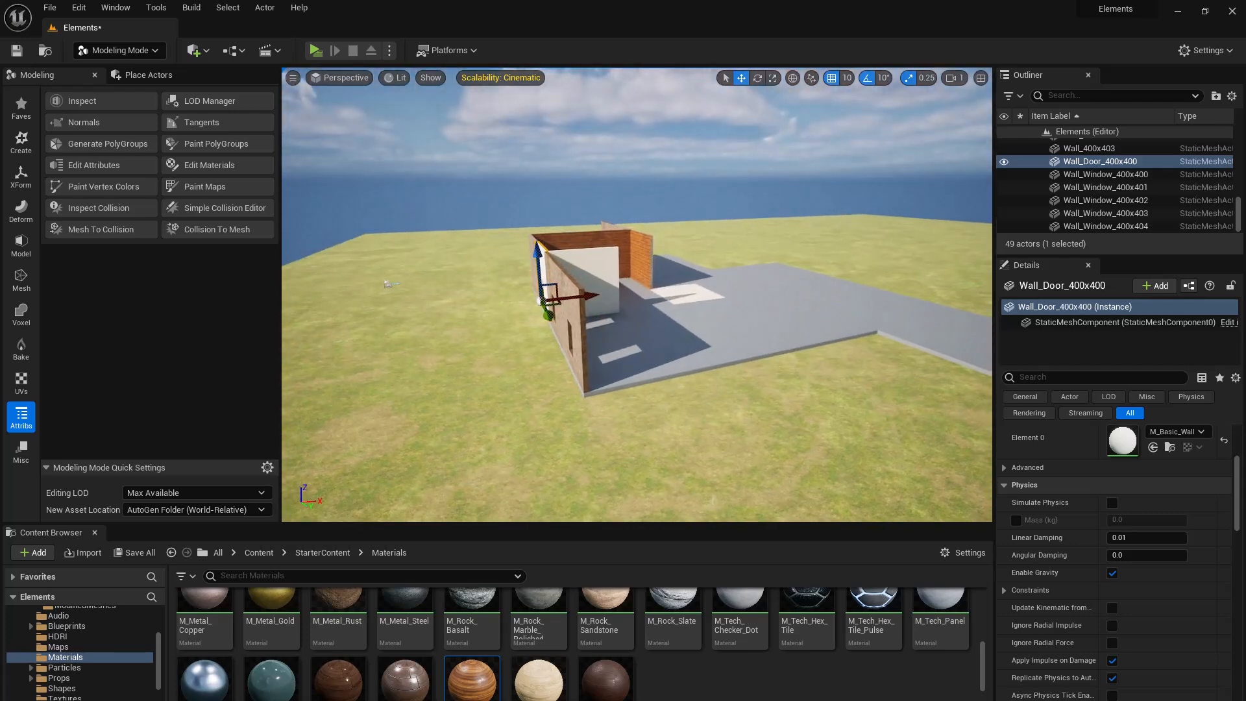
{"action": "left_click", "coordinate": [737, 331]}
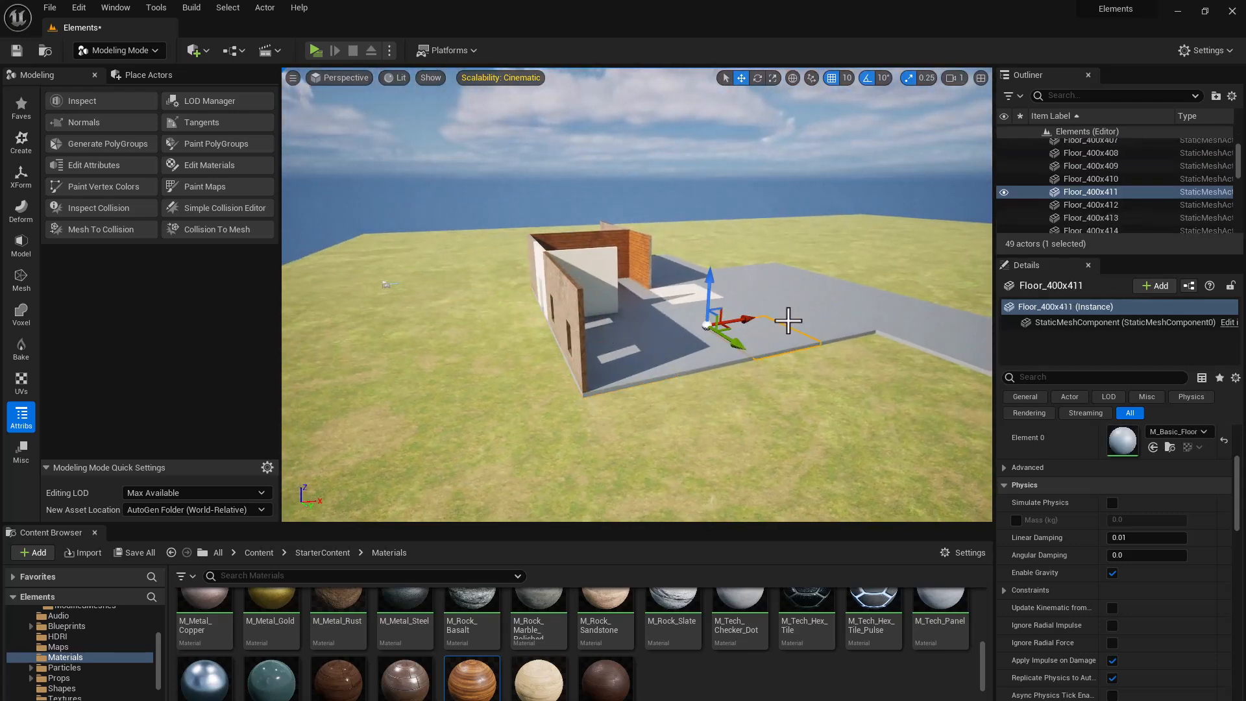
{"action": "left_click", "coordinate": [935, 327]}
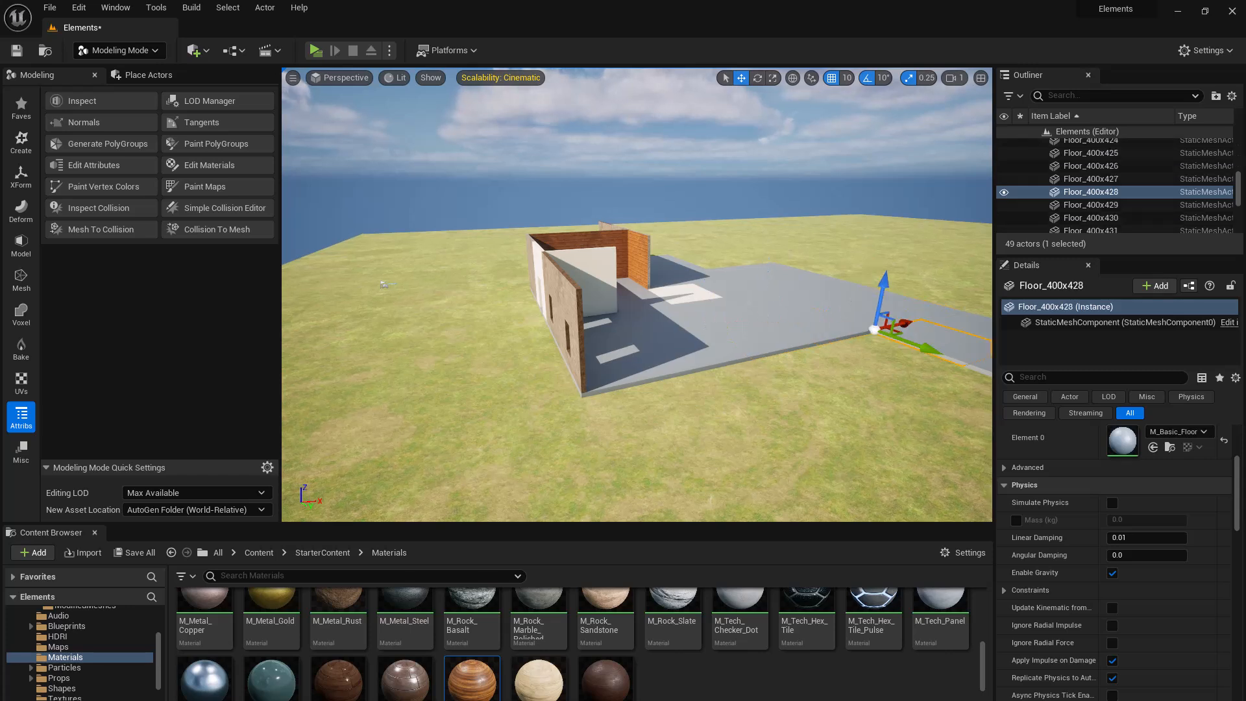
{"action": "left_click", "coordinate": [767, 283]}
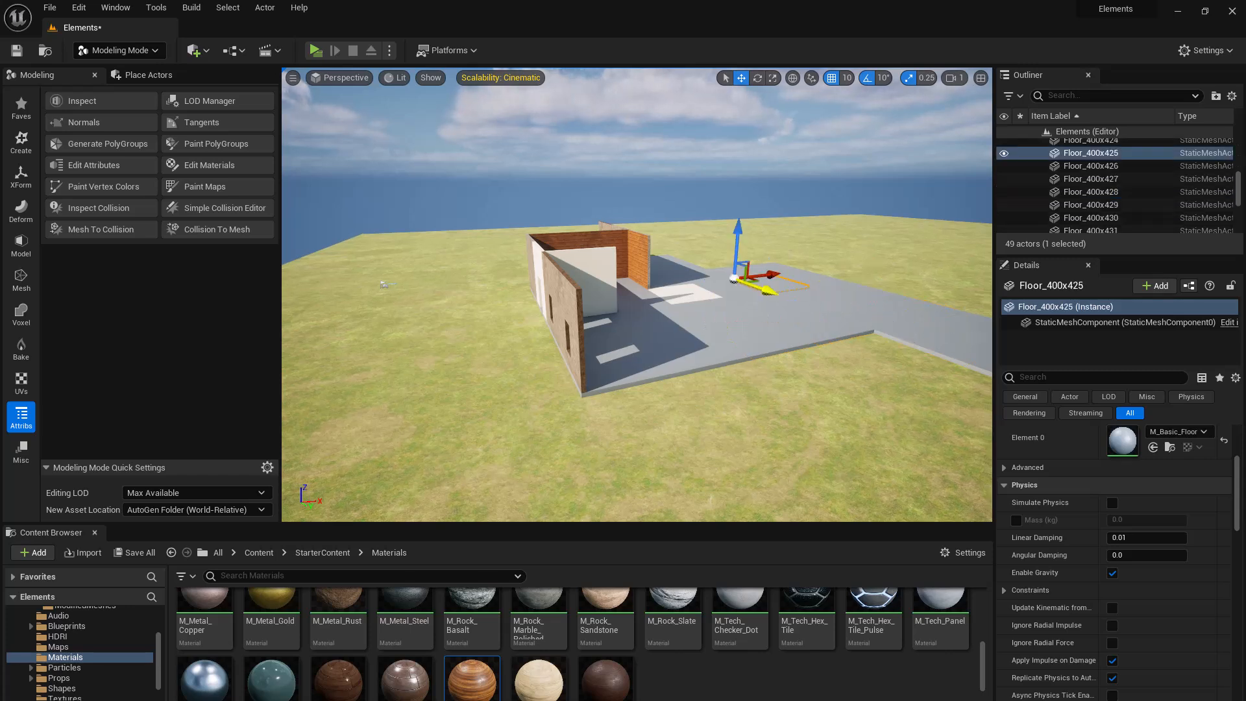
{"action": "left_click", "coordinate": [766, 271]}
{"action": "left_click", "coordinate": [714, 289]}
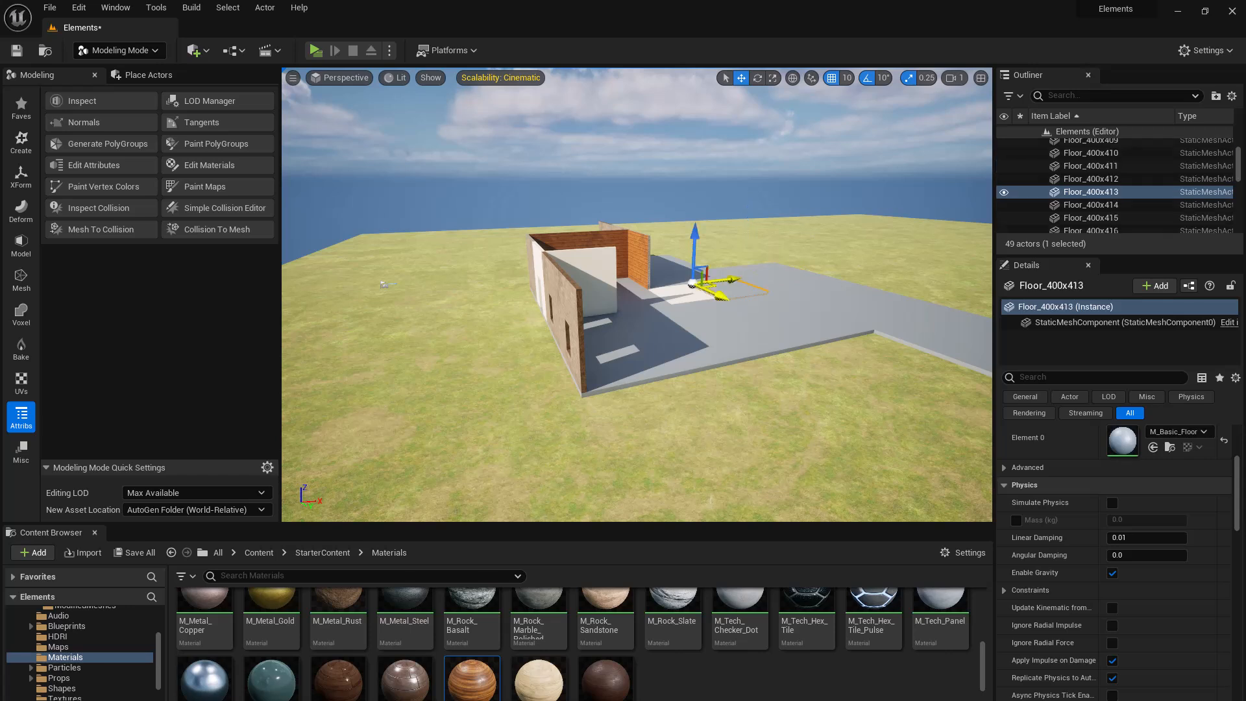
{"action": "left_click", "coordinate": [737, 331]}
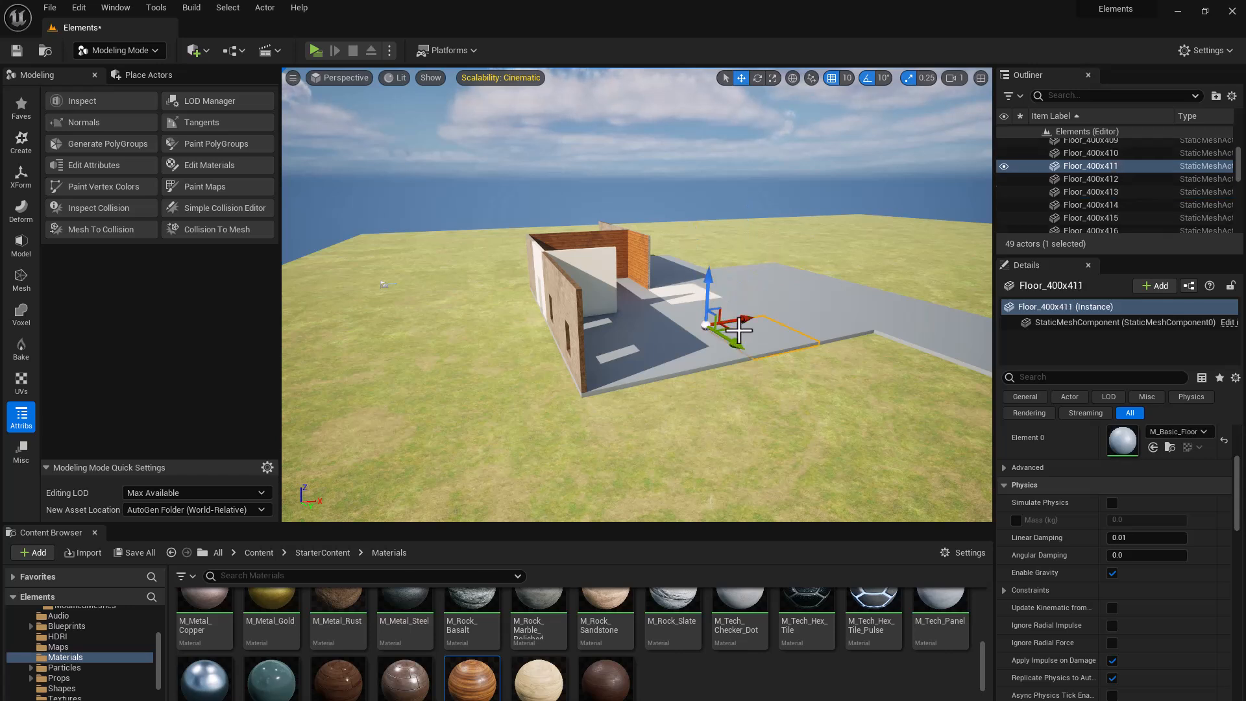
{"action": "left_click", "coordinate": [646, 361]}
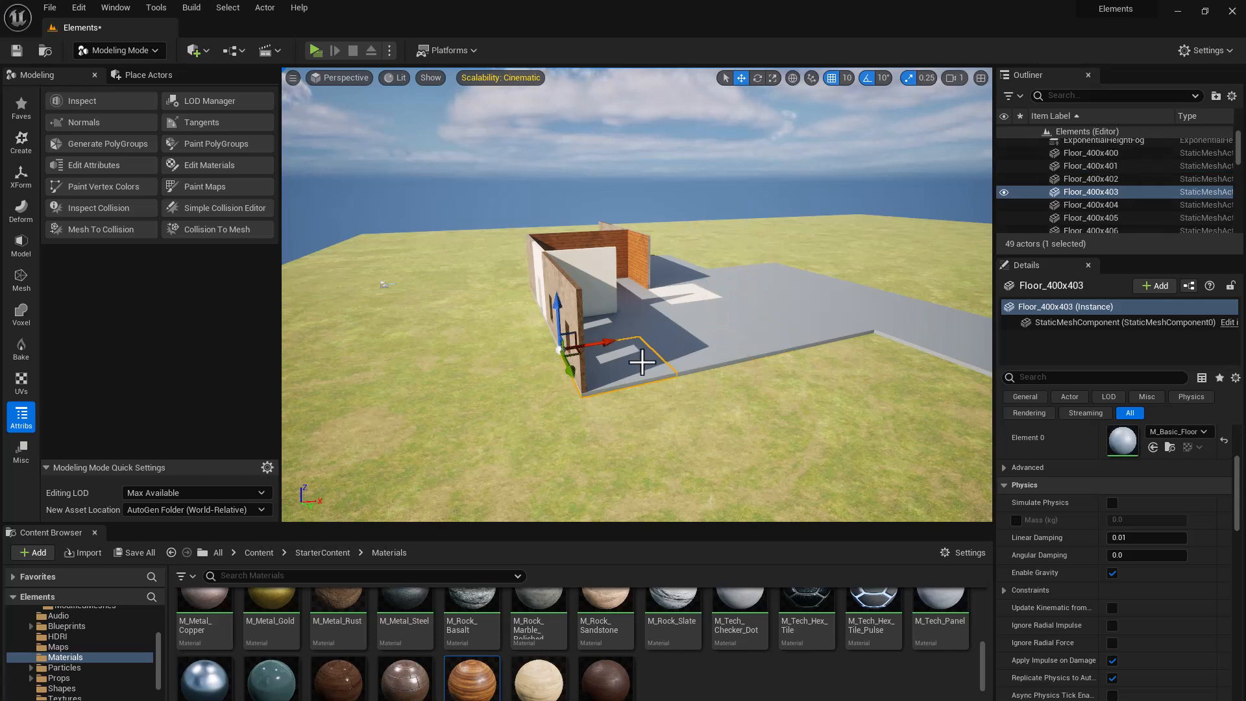
{"action": "left_click", "coordinate": [696, 352]}
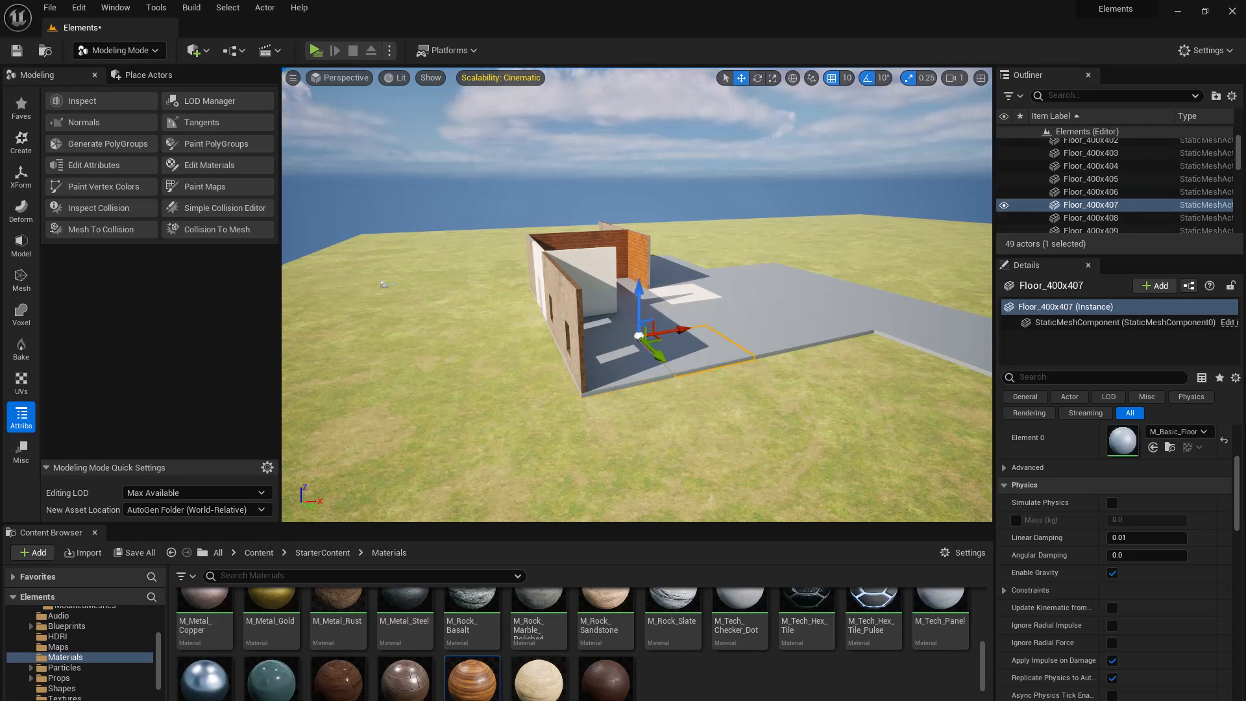
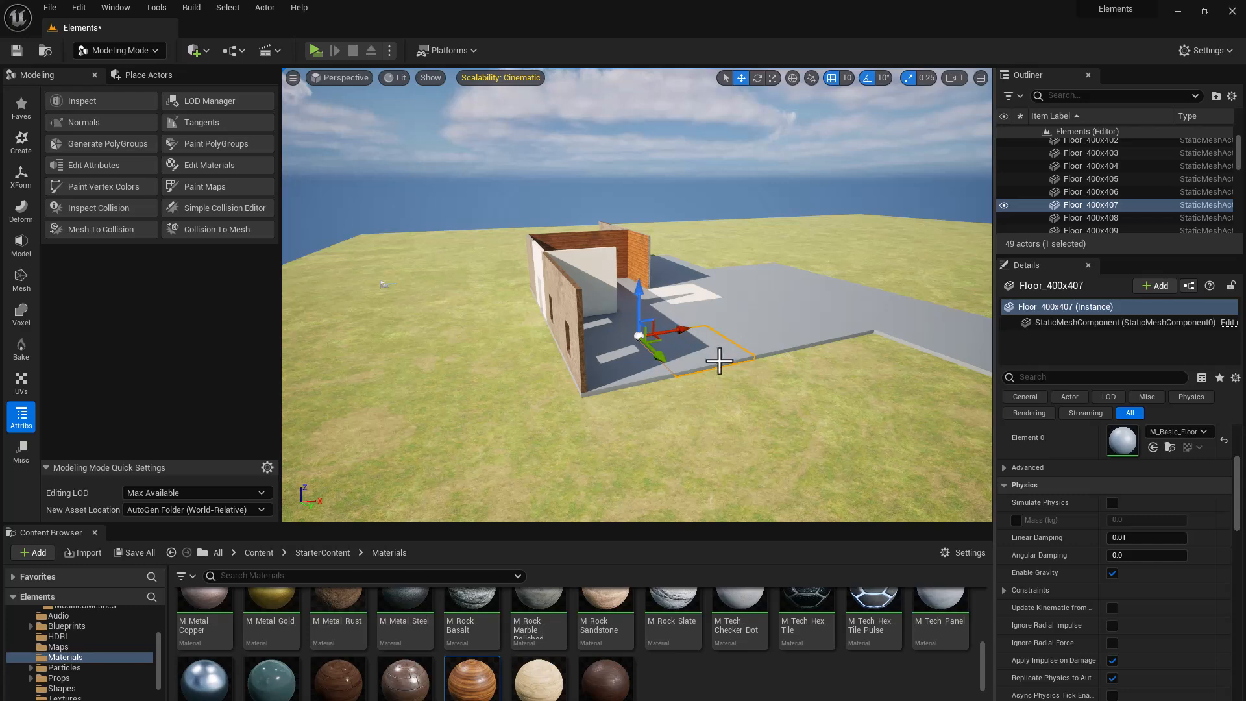
Browse StarterContent's Architecture folder and open its ModifiedMeshes subfolder to review the saved wall meshes.
{"action": "left_click_drag", "start_coordinate": [753, 347], "coordinate": [899, 339], "text": "alt"}
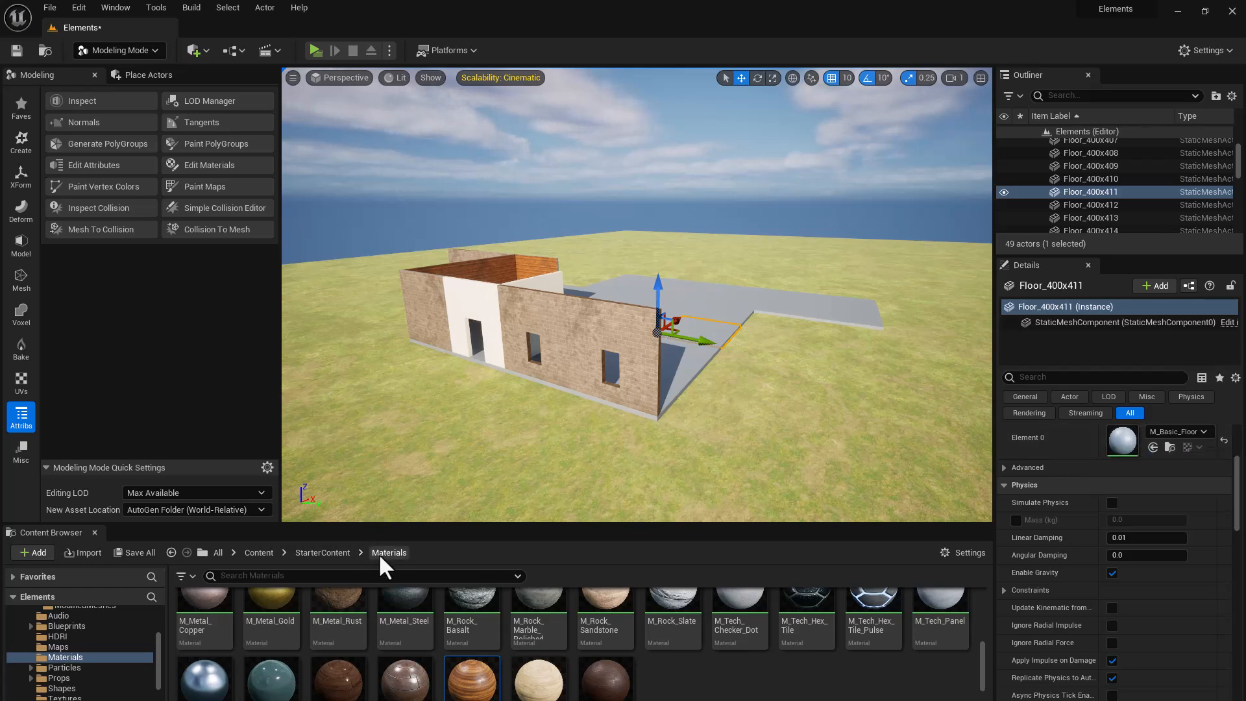
{"action": "left_click", "coordinate": [344, 553]}
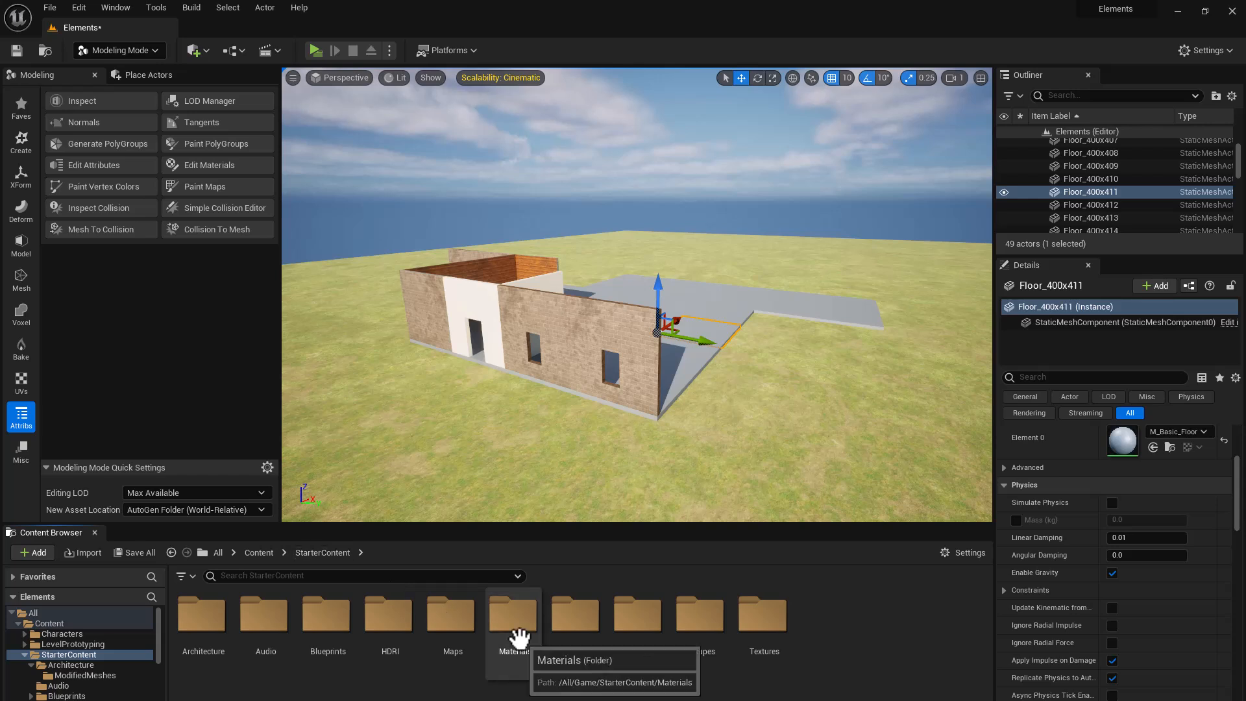
{"action": "double_click", "coordinate": [214, 639]}
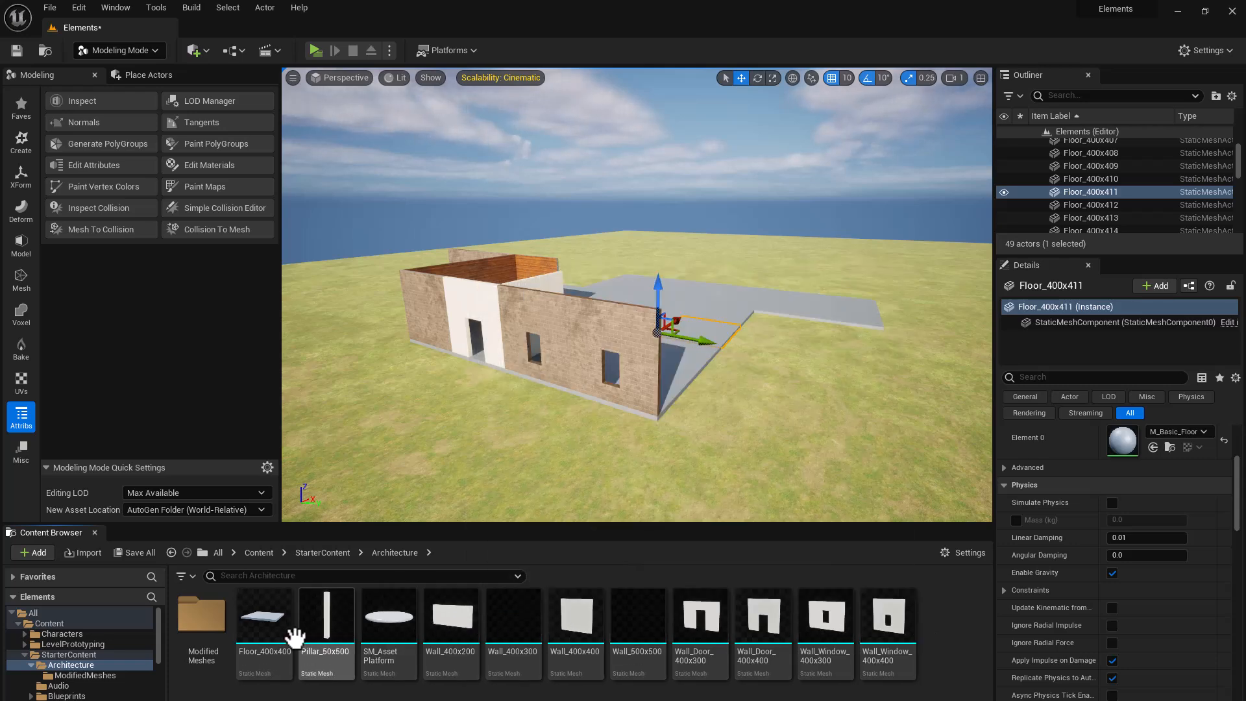
{"action": "mouse_move", "coordinate": [295, 638]}
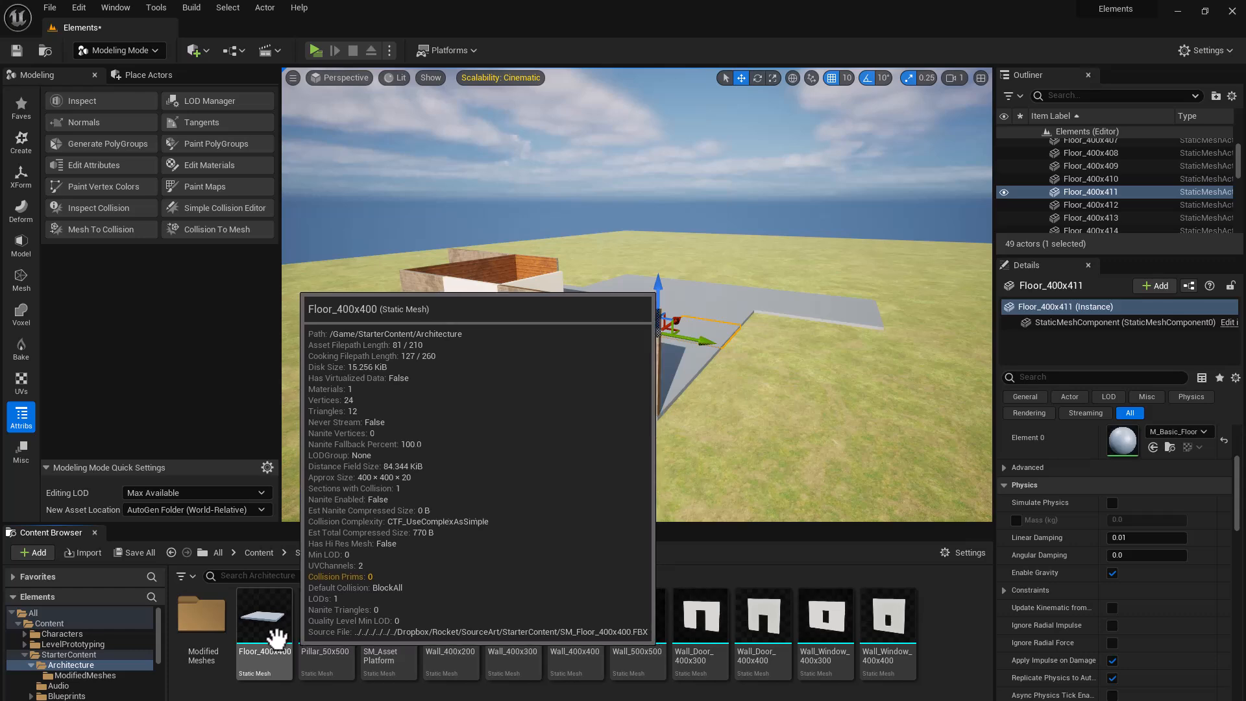
{"action": "double_click", "coordinate": [203, 620]}
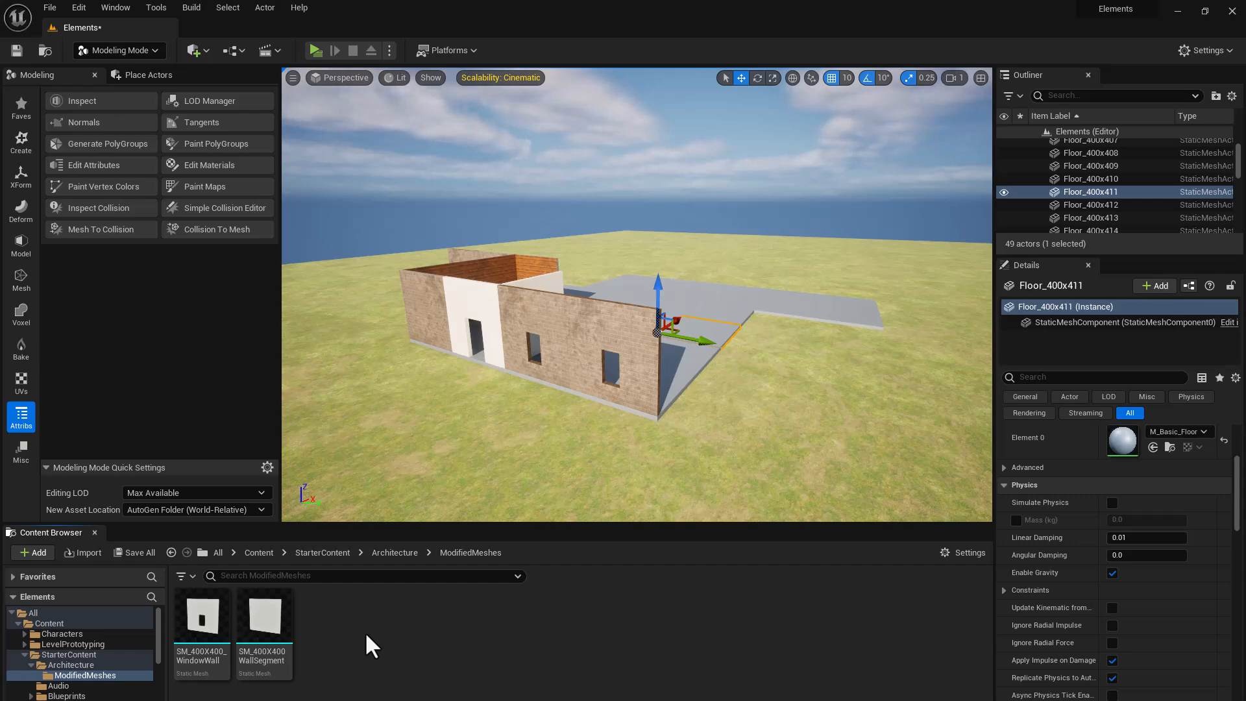
Examine the house's exterior front face-on, comparing the door wall with the neighbouring brick wall and window walls.
{"action": "mouse_move", "coordinate": [459, 445]}
{"action": "right_mouse_down"}
{"action": "mouse_move", "coordinate": [489, 396]}
{"action": "mouse_move", "coordinate": [474, 445]}
{"action": "right_mouse_up"}
{"action": "key", "text": "w"}
{"action": "key", "text": "a"}
{"action": "key", "text": "q"}
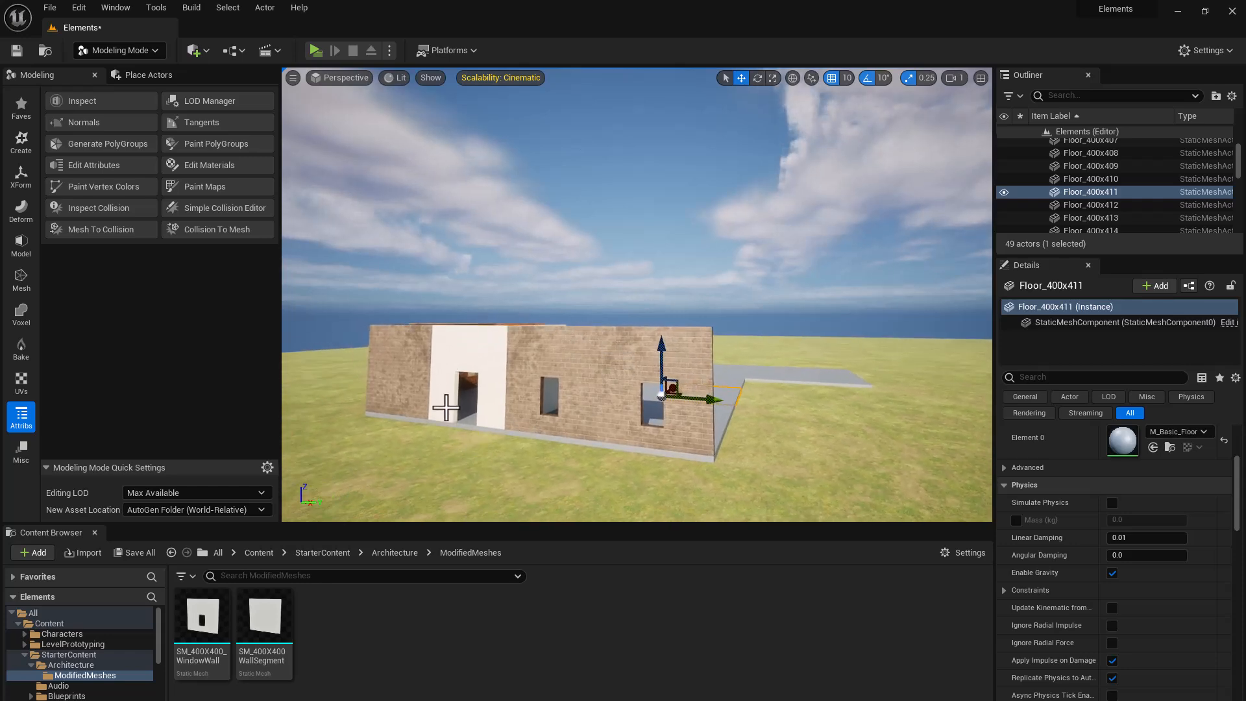
{"action": "mouse_move", "coordinate": [640, 470]}
{"action": "right_mouse_down"}
{"action": "mouse_move", "coordinate": [620, 460]}
{"action": "mouse_move", "coordinate": [660, 459]}
{"action": "right_mouse_up"}
{"action": "key", "text": "a"}
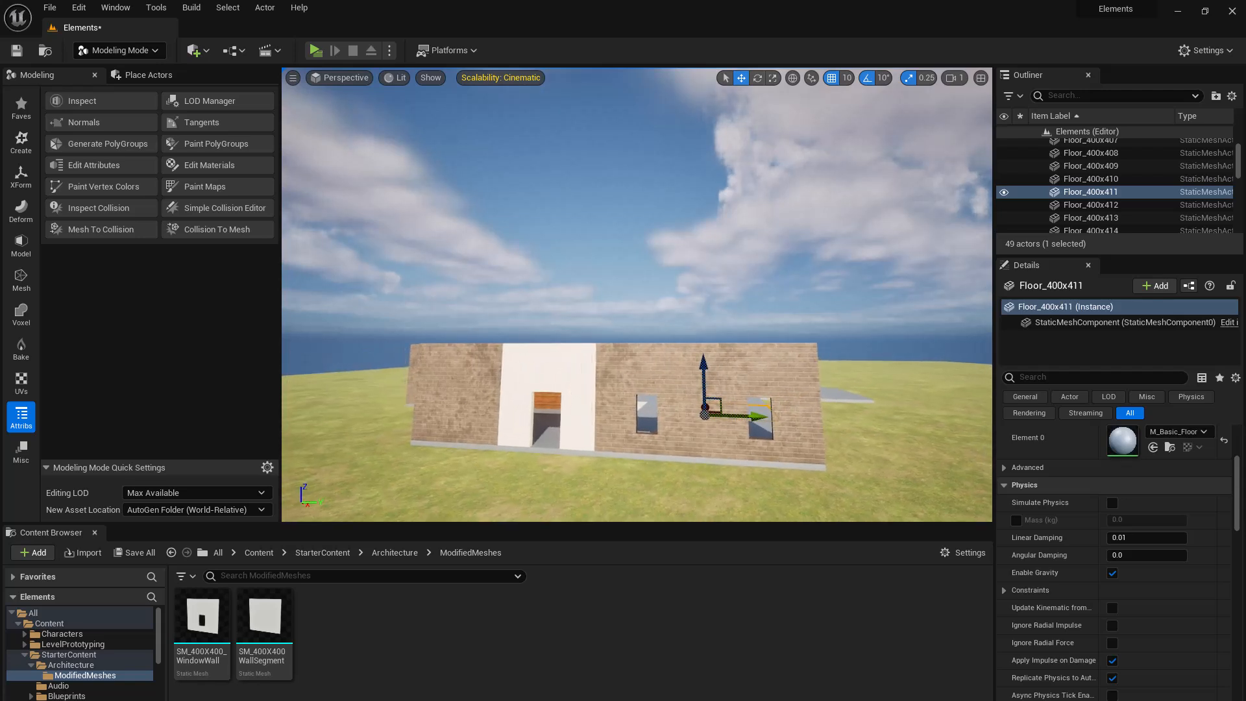